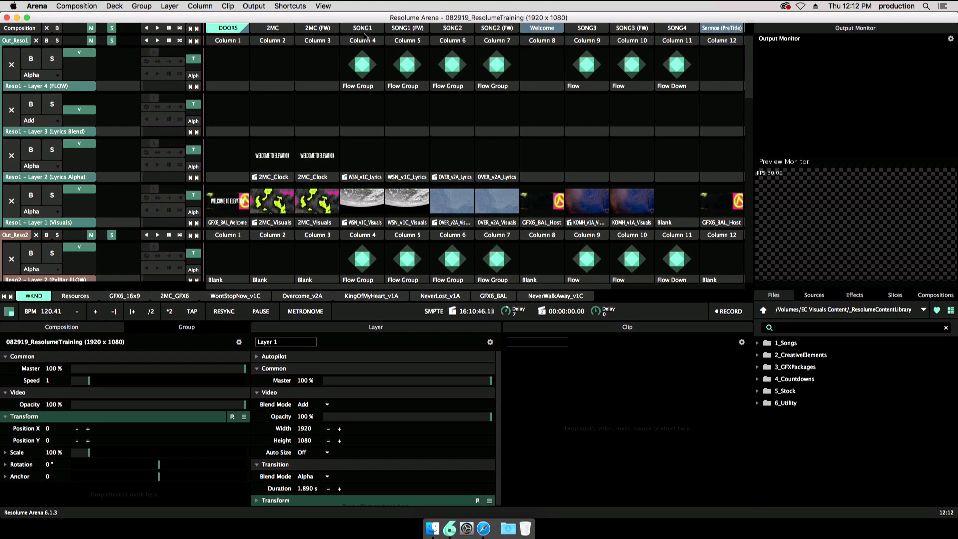
Open the 1_Template composition from the list of saved compositions.
left_click(254, 6)
left_click(255, 8)
left_click(937, 296)
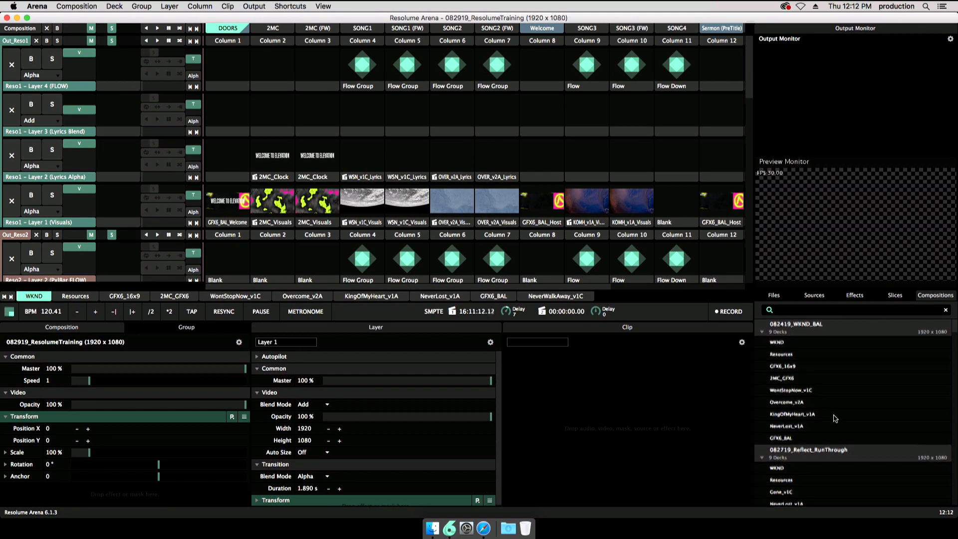
scroll(836, 418, "down", 10)
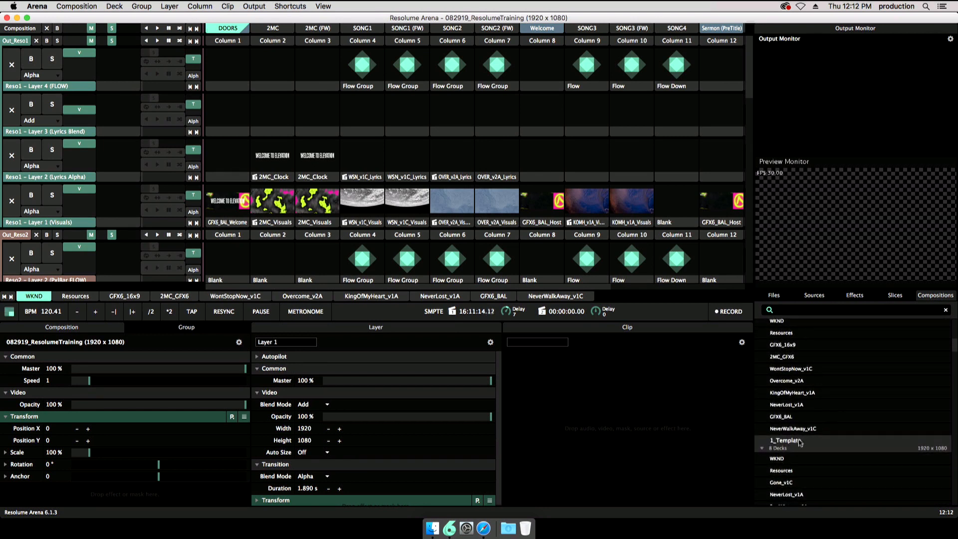
left_click(791, 447)
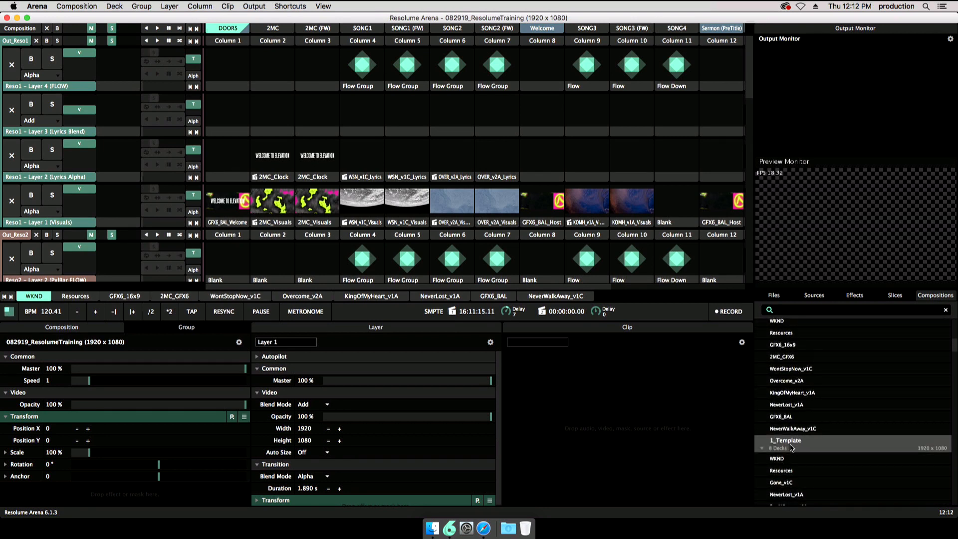
double_click(790, 447)
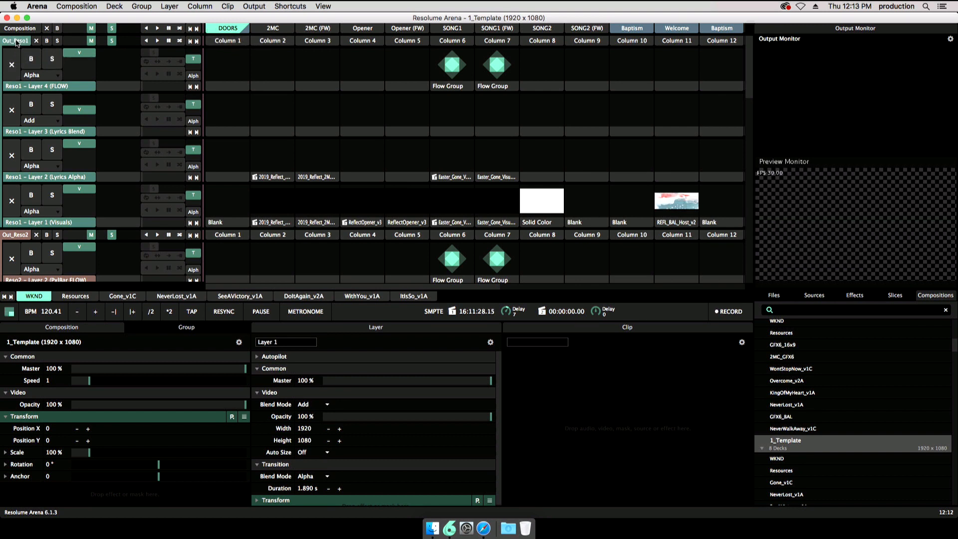
Select each layer of the Out_Reso1 group in turn, from FLOW through Lyrics Blend and Lyrics Alpha to Visuals.
left_click(29, 86)
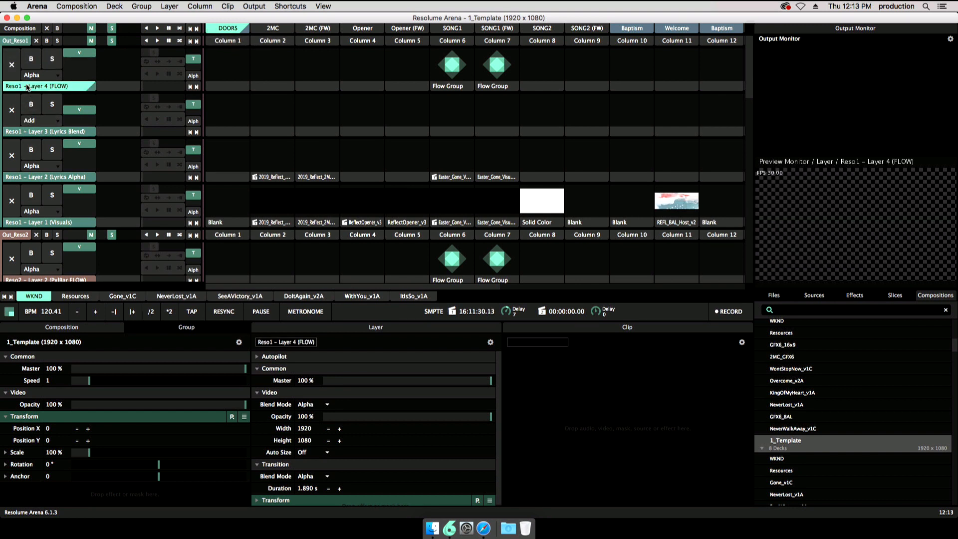
left_click(31, 131)
left_click(31, 176)
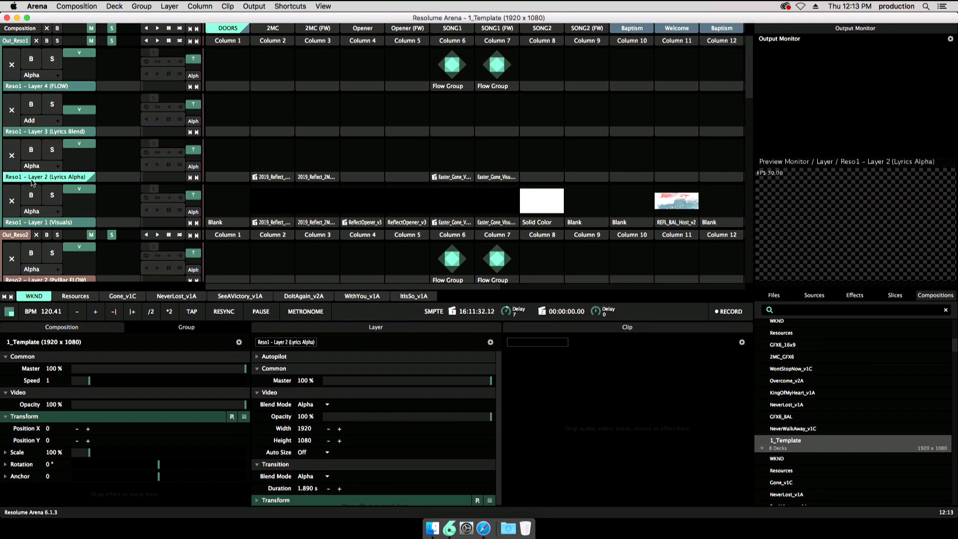
left_click(32, 221)
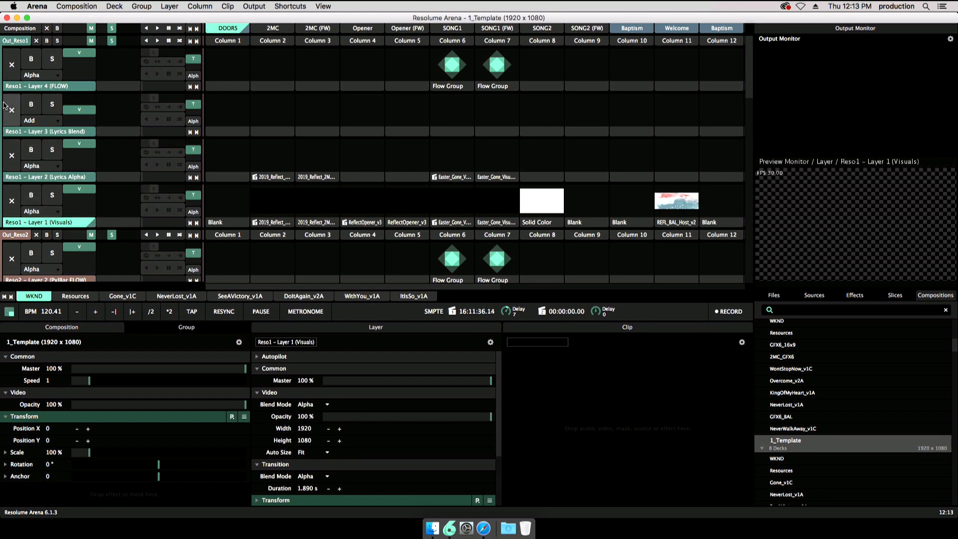
Examine the Out_Reso1 group's settings together with its FLOW, Lyrics Blend and Lyrics Alpha layers.
left_click(19, 41)
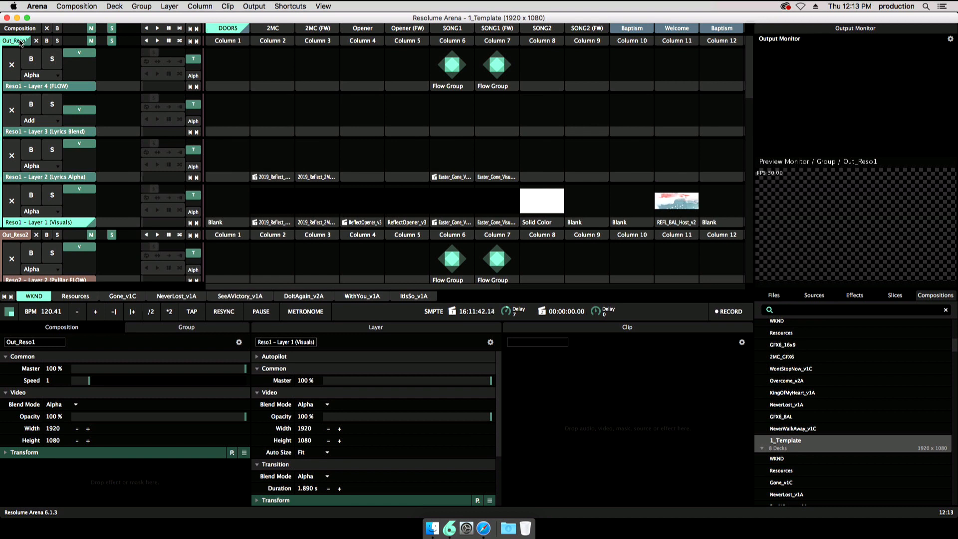
left_click(32, 86)
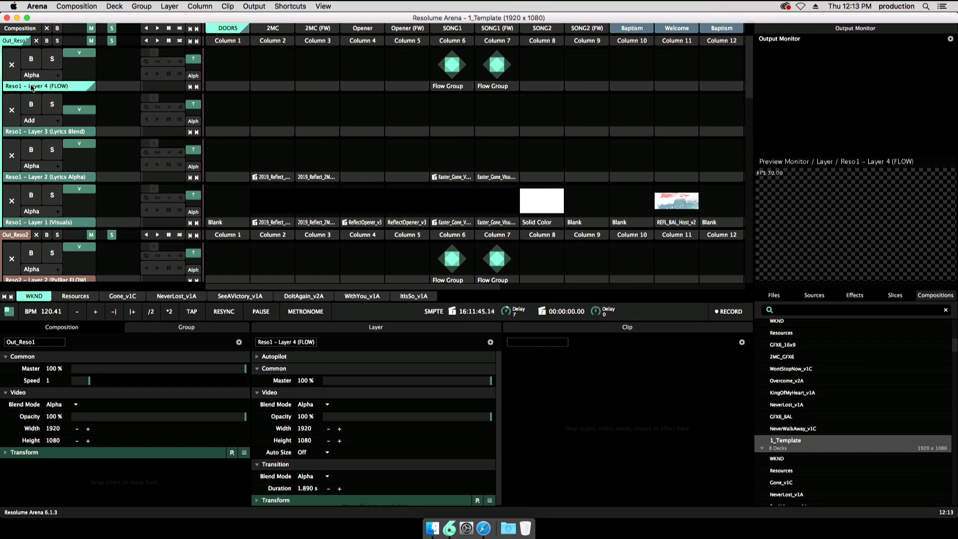
left_click(44, 134)
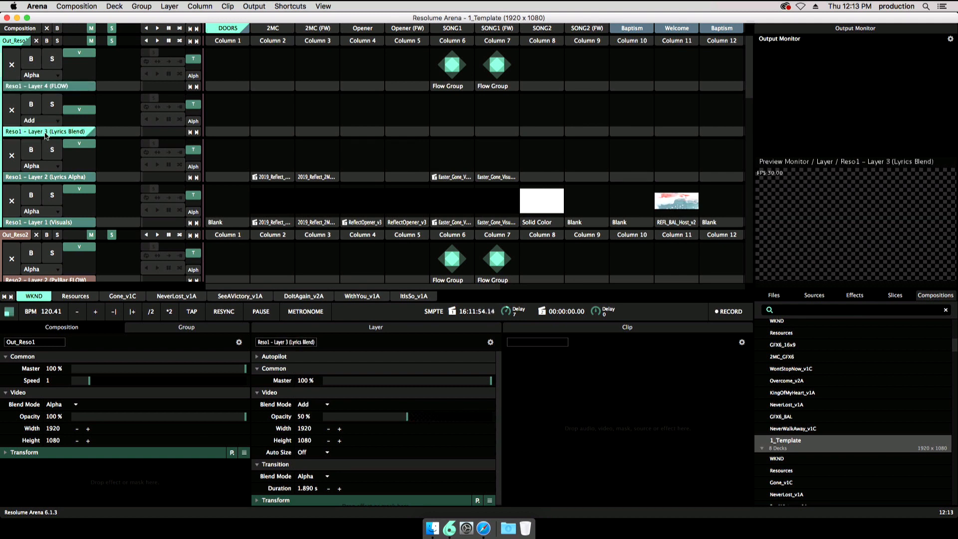
left_click(40, 177)
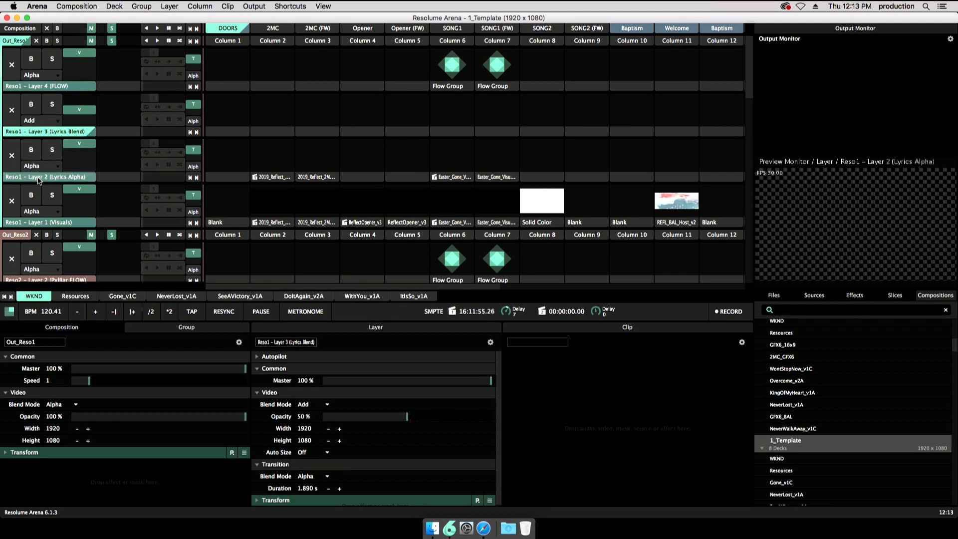
left_click(24, 87)
left_click(14, 43)
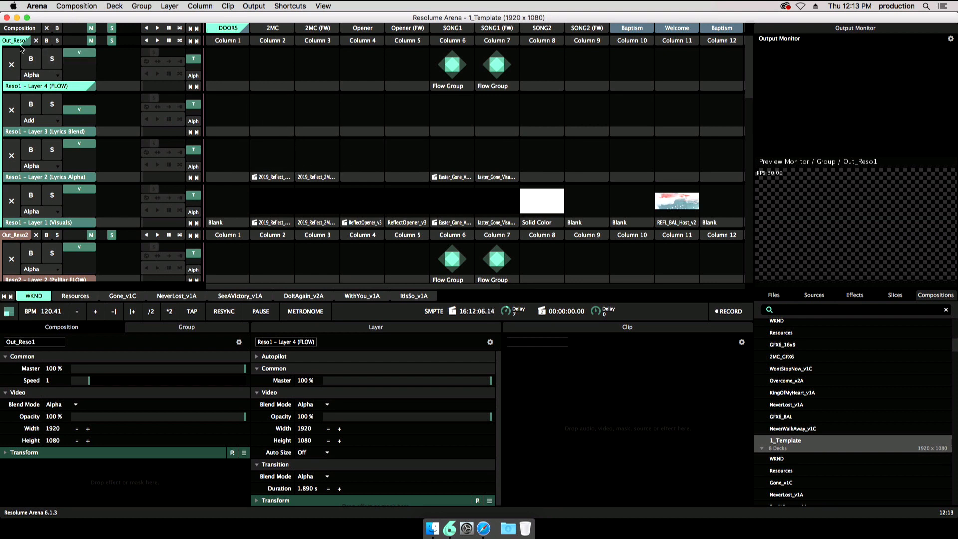
Compare the Out_Reso1 layers from Visuals upward, checking the Lyrics Alpha and Lyrics Blend settings before the FLOW layer.
left_click(38, 224)
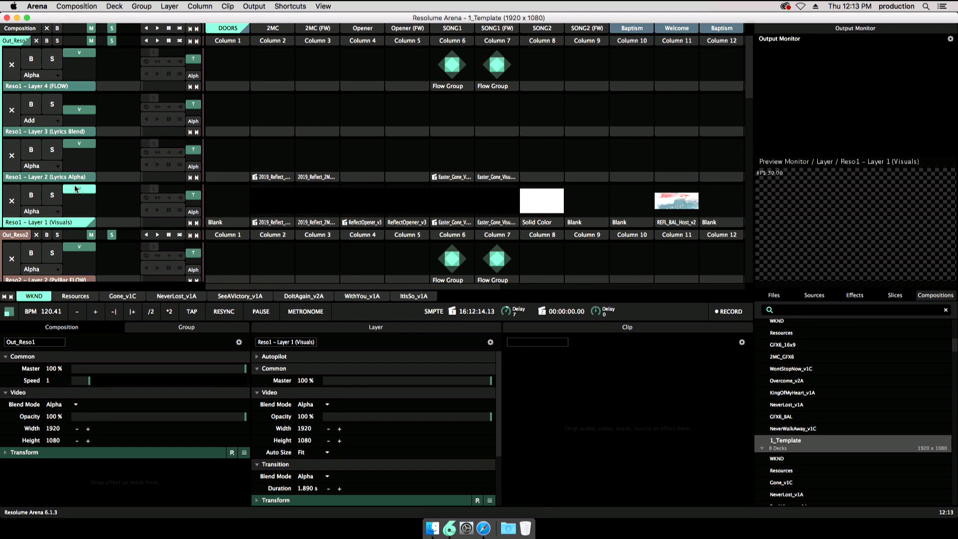
left_click(61, 177)
left_click(58, 132)
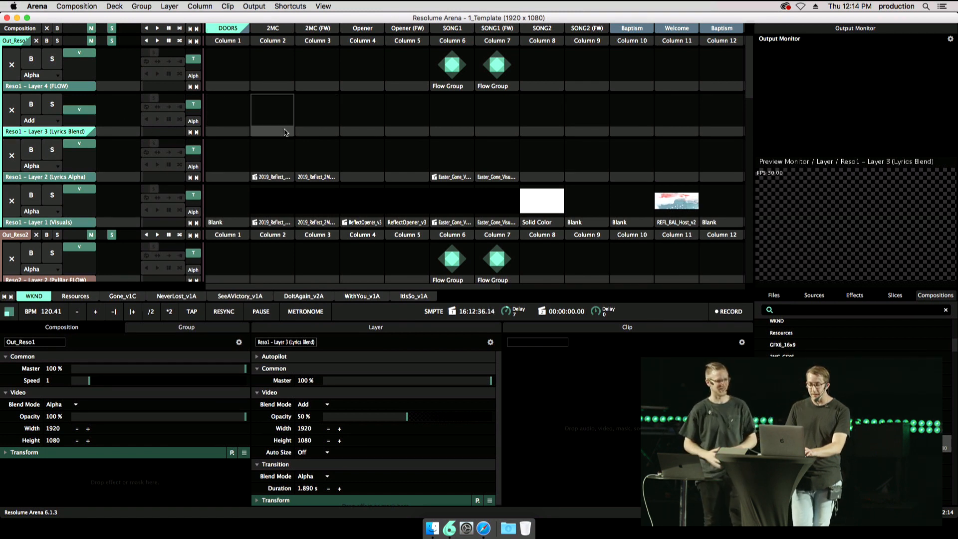
left_click(56, 178)
left_click(52, 132)
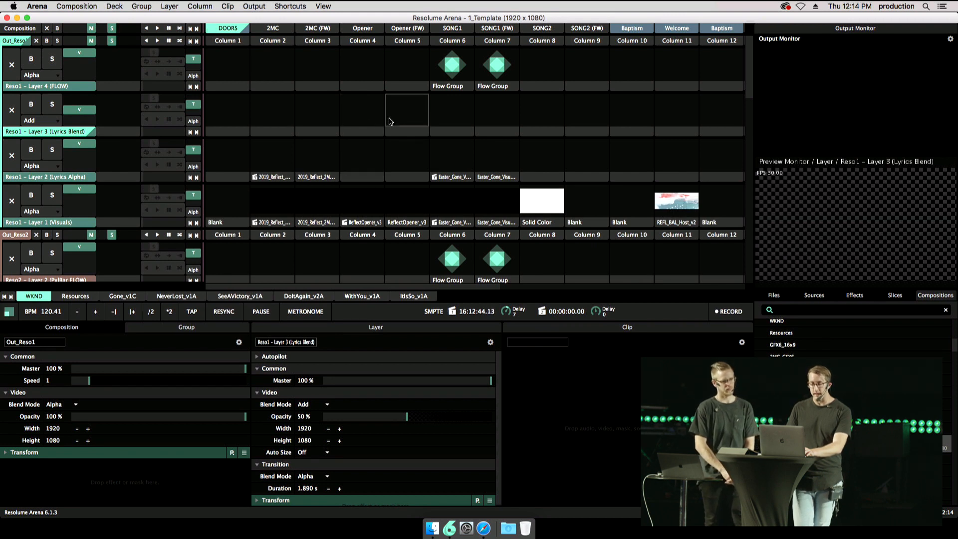
left_click(68, 86)
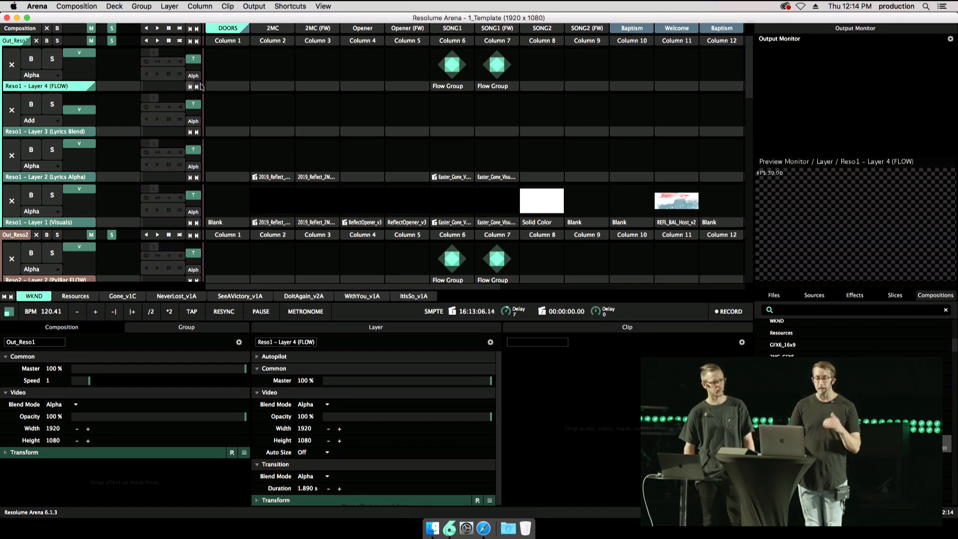
Examine the Out_Reso2 group and its PxlBar Visuals and PxlBar FLOW layers.
scroll(273, 136, "down", 4)
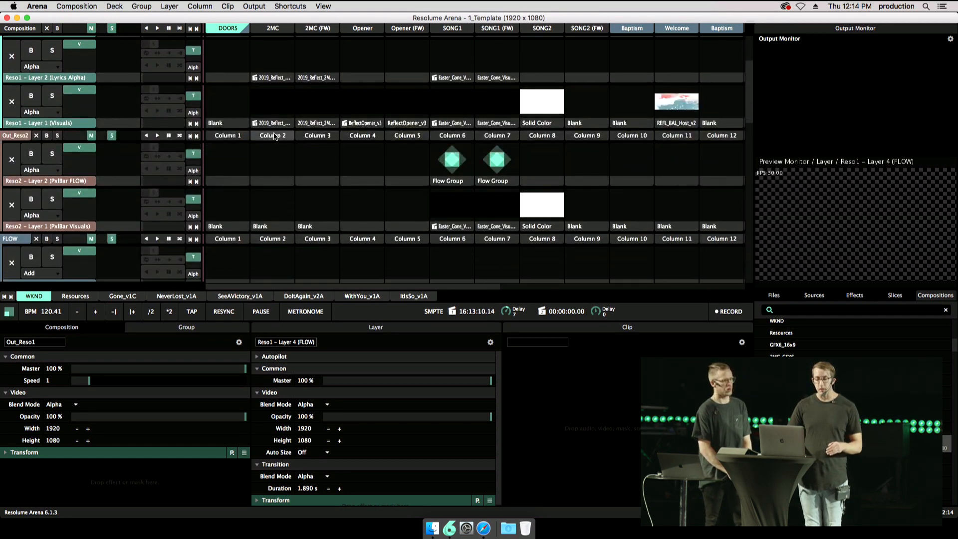
left_click(15, 135)
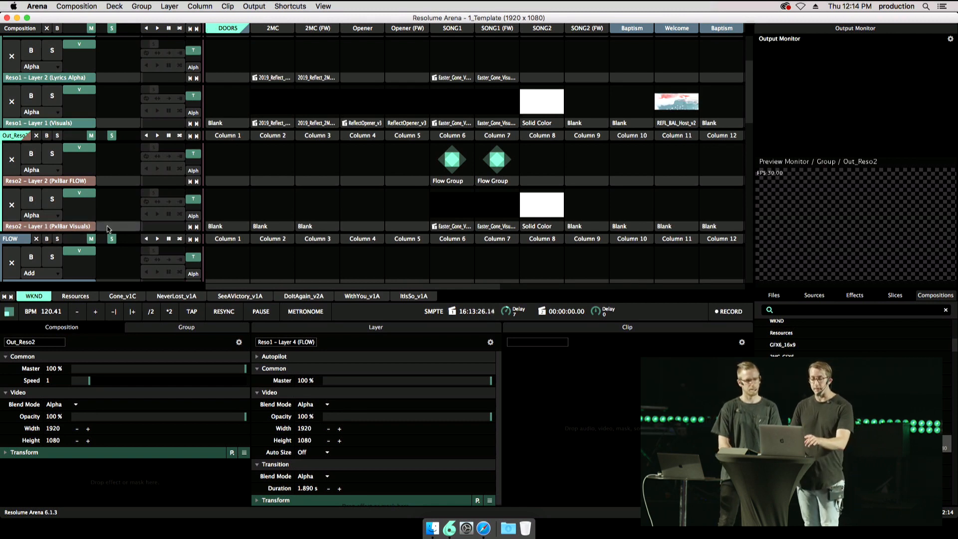
left_click(66, 227)
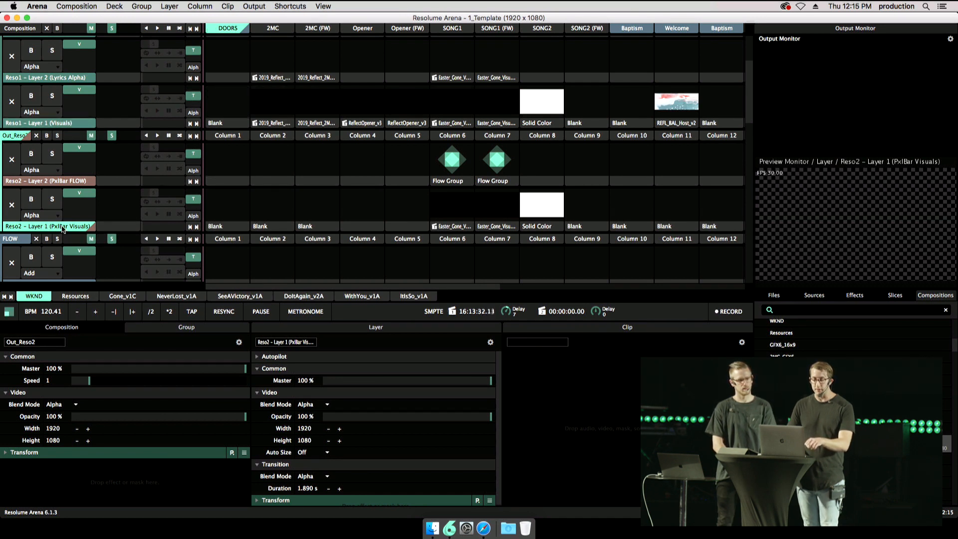
left_click(61, 181)
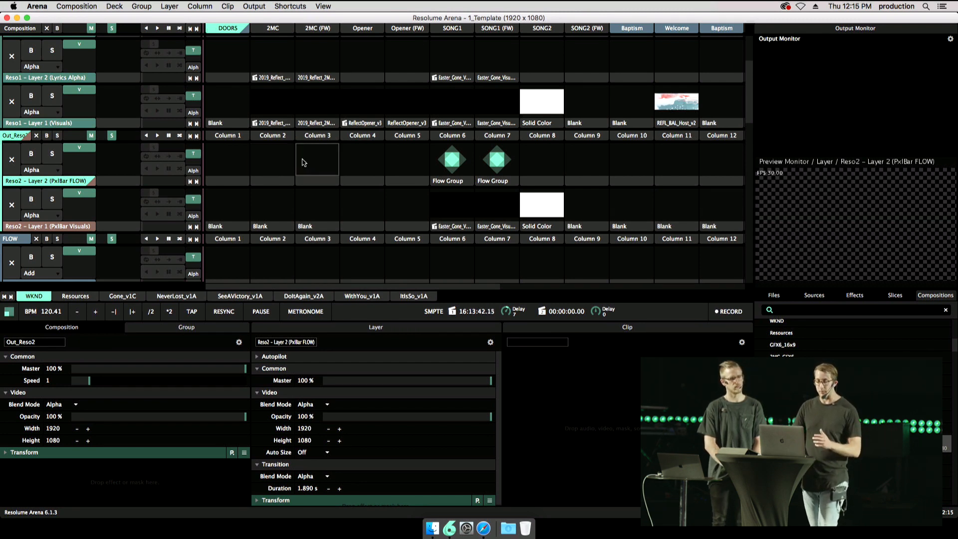
Survey the composition's layer groups from Out_Reso1 through Out_Reso2, FLOW, Out_Reso3 and Out_Reso4+5 to BLANK.
scroll(302, 161, "up", 1)
scroll(302, 160, "up", 4)
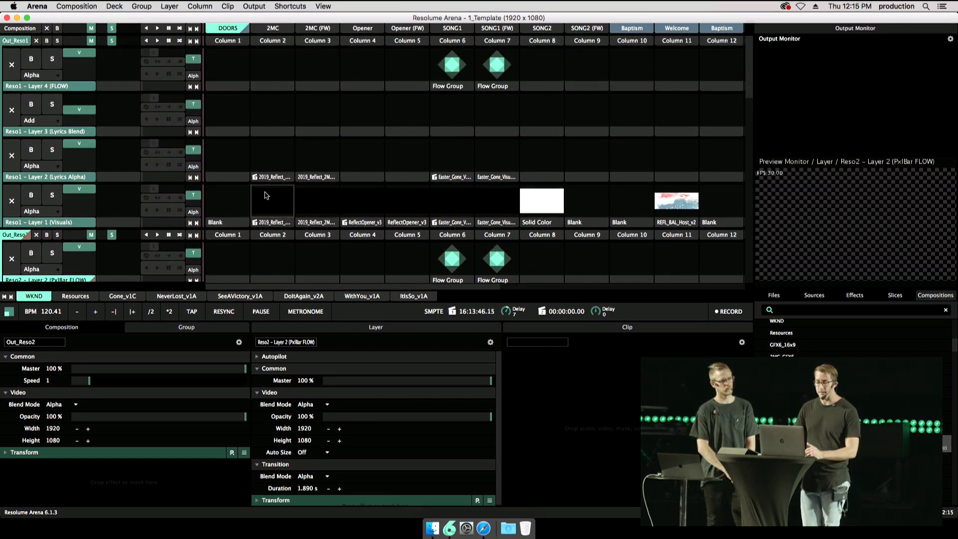
scroll(264, 193, "down", 3)
scroll(265, 195, "down", 6)
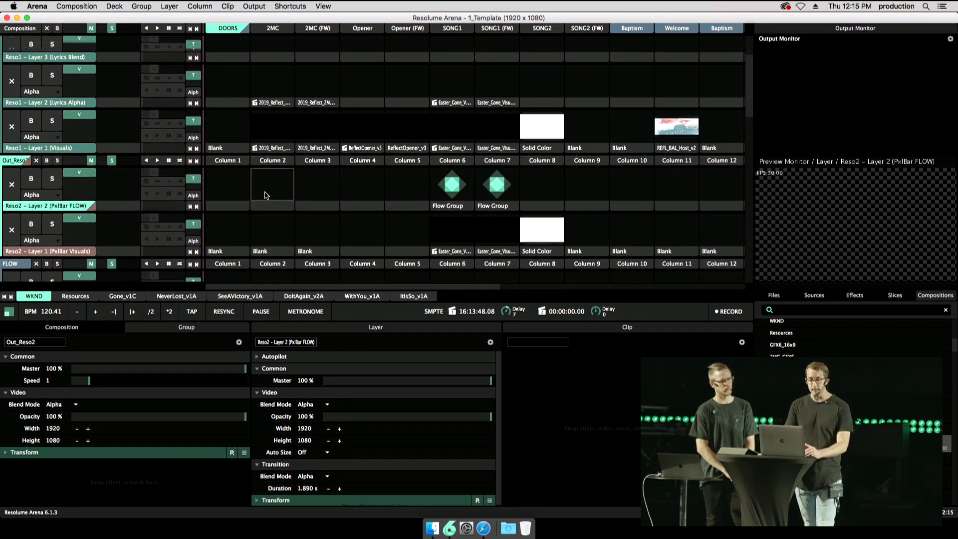
scroll(266, 195, "down", 3)
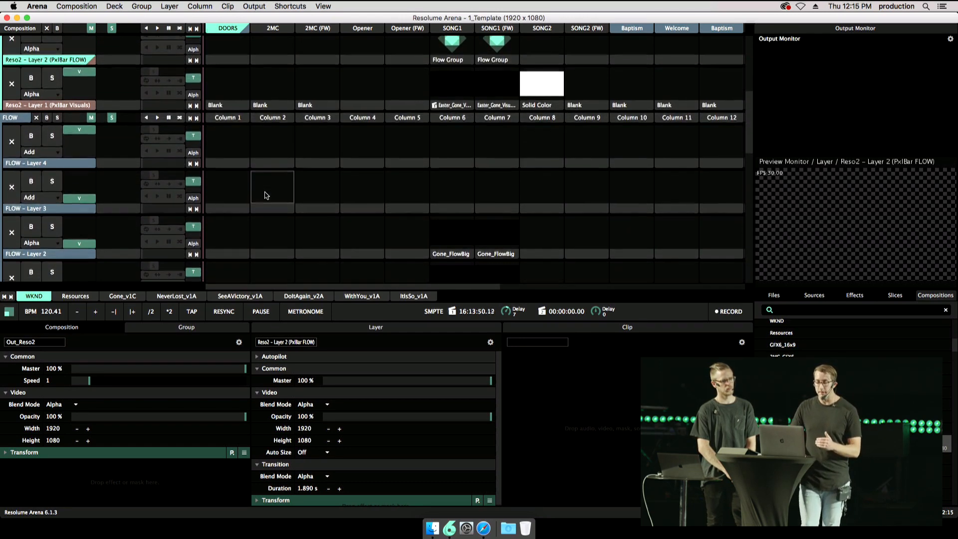
scroll(265, 195, "down", 1)
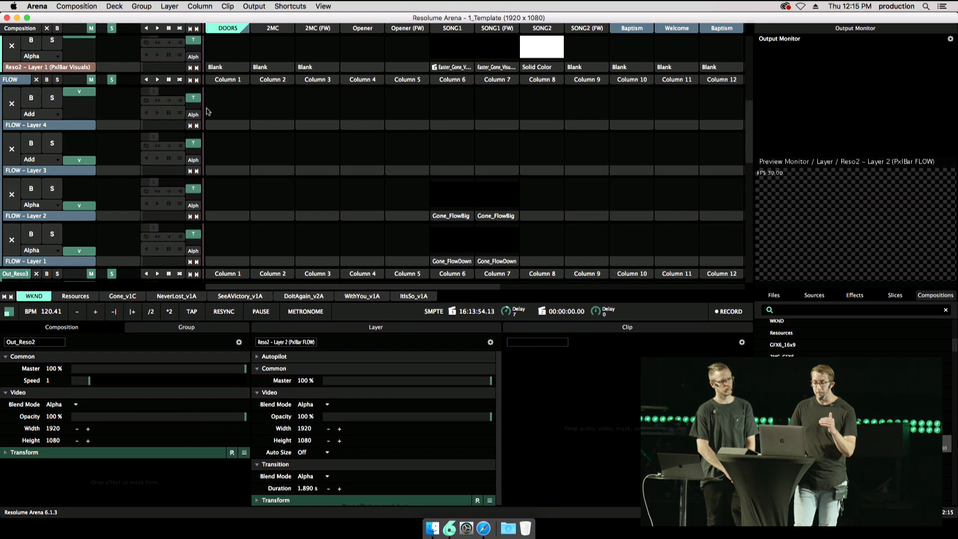
scroll(245, 124, "down", 3)
scroll(245, 124, "down", 4)
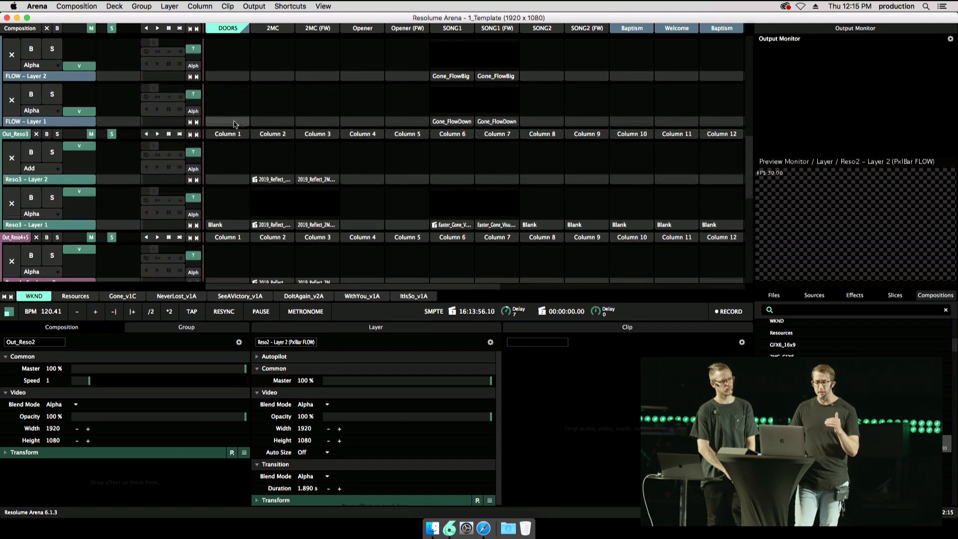
scroll(222, 195, "down", 5)
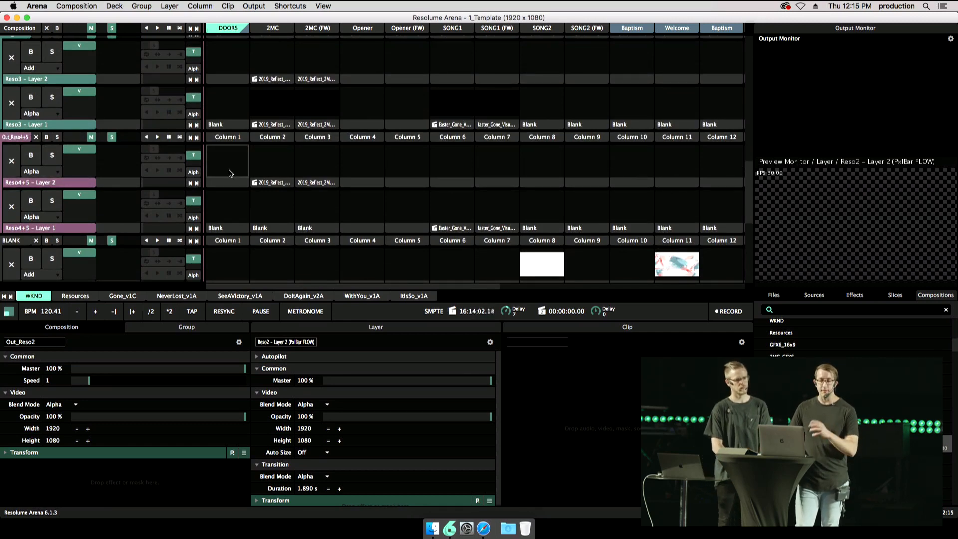
scroll(229, 172, "down", 15)
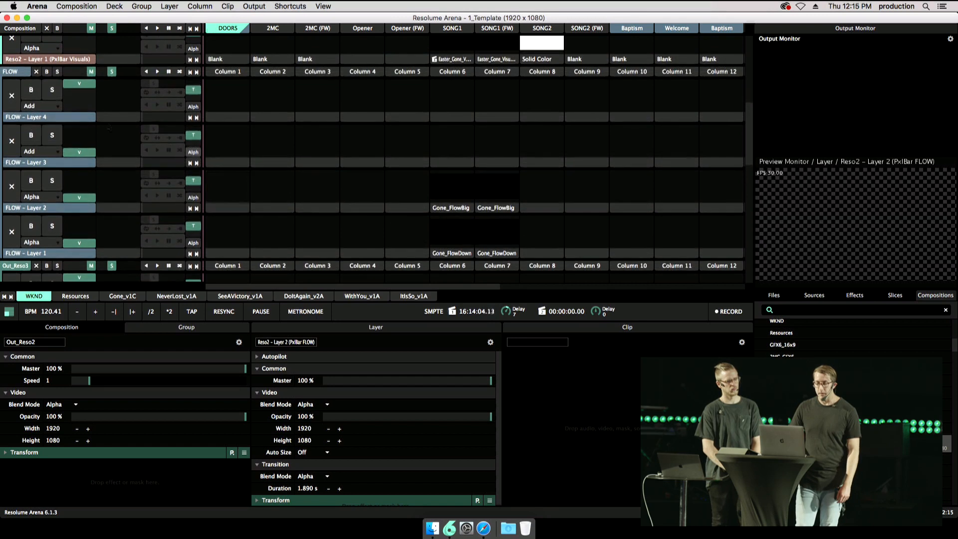
Examine the FLOW group's settings and each of its layers, from Layer 1 up to Layer 4.
left_click(11, 73)
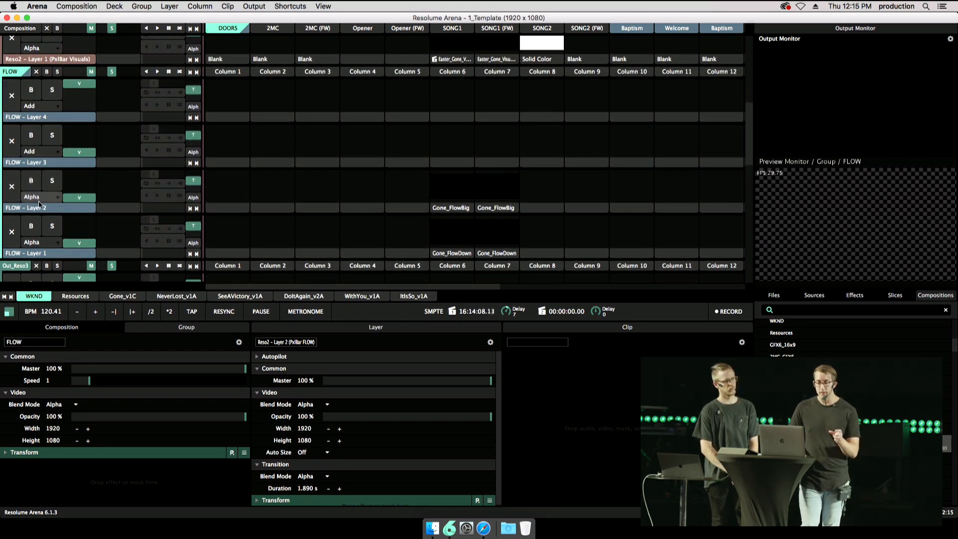
left_click(33, 253)
left_click(33, 208)
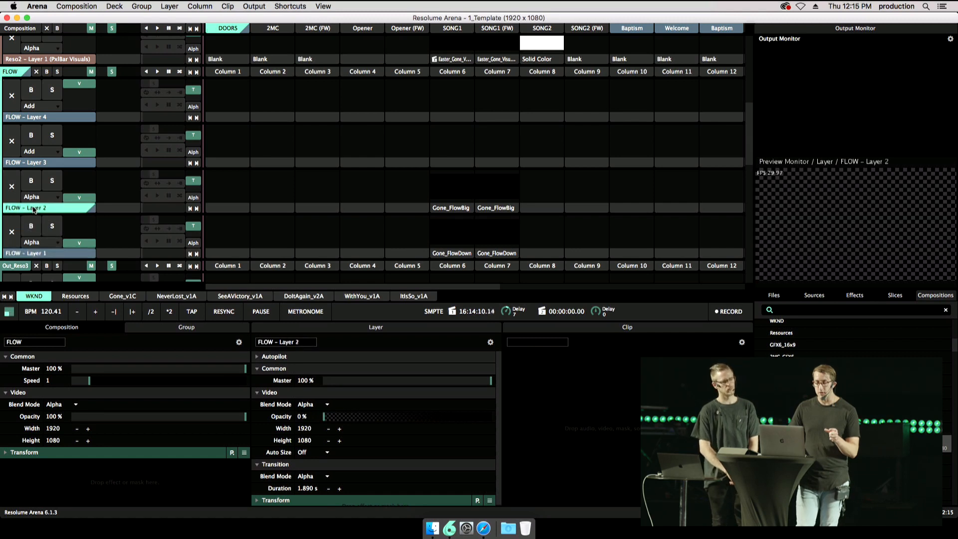
left_click(34, 163)
left_click(36, 117)
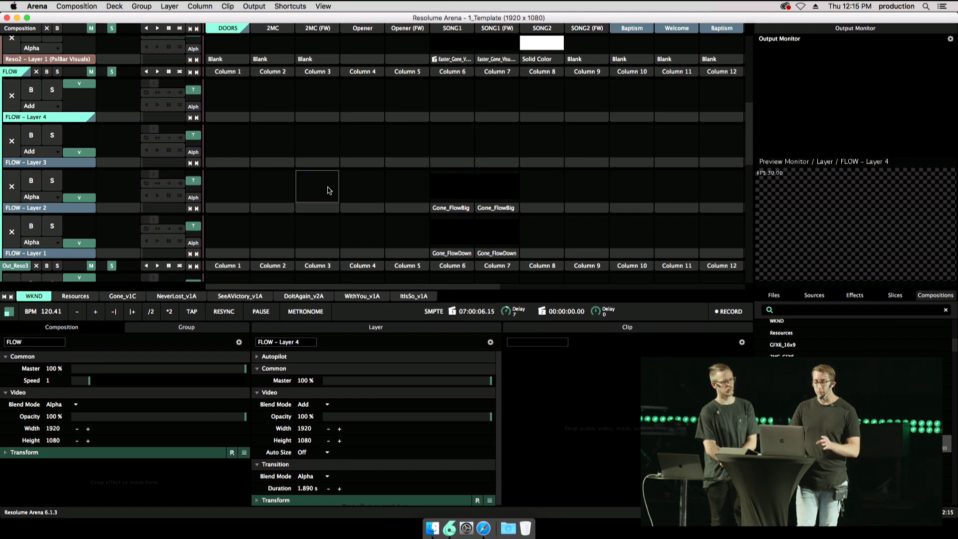
left_click(11, 73)
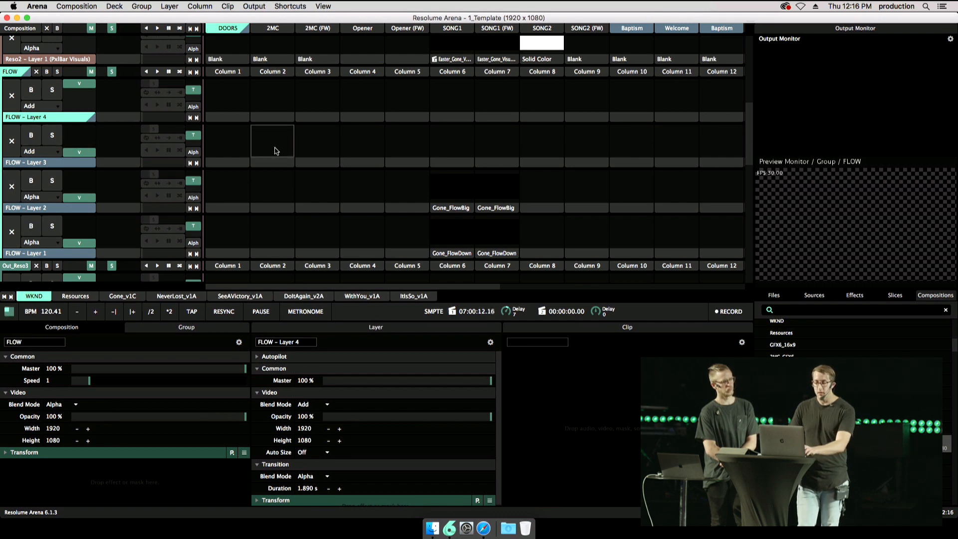
Launch the SONG1 column's Flow Group clip on Reso2 Layer 2 and compare its router input with the FLOW group's layers.
scroll(277, 145, "up", 5)
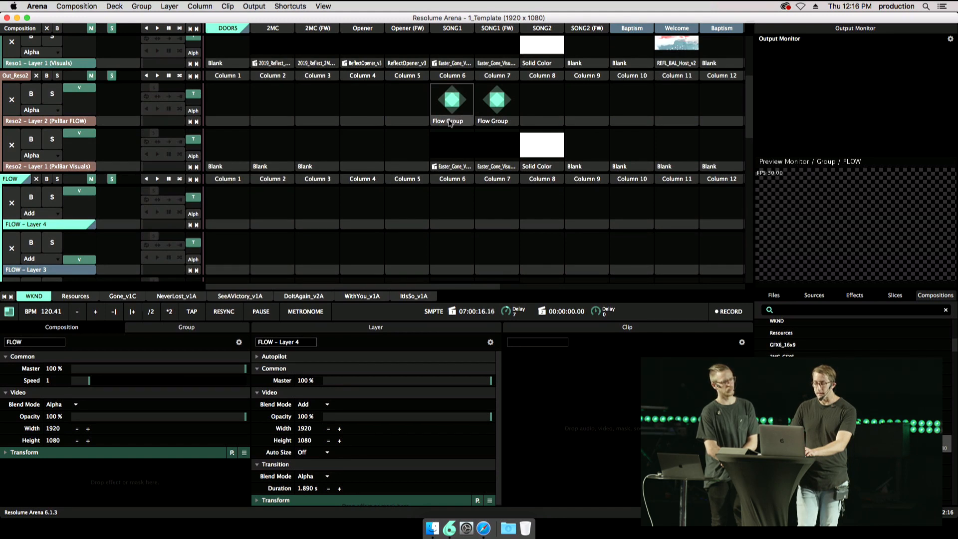
left_click(454, 118)
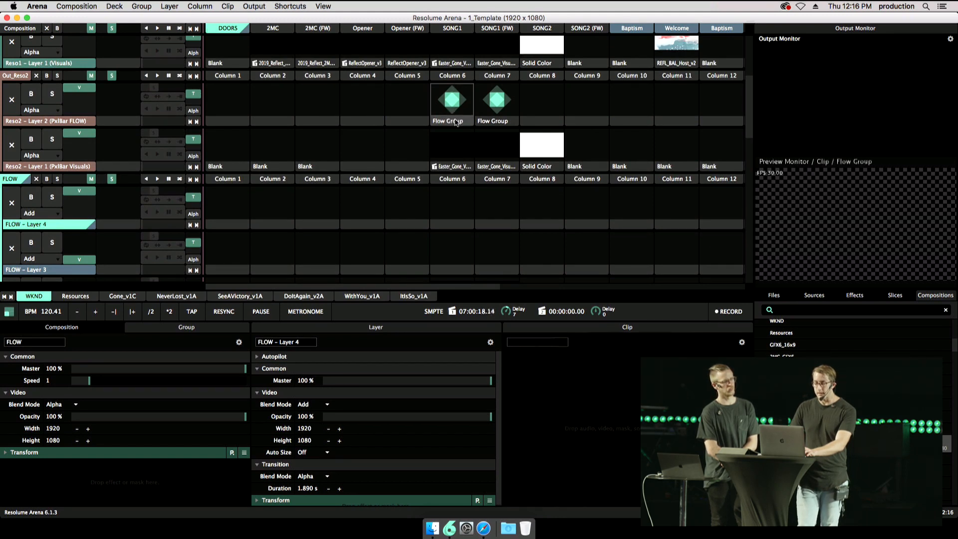
left_click(463, 90)
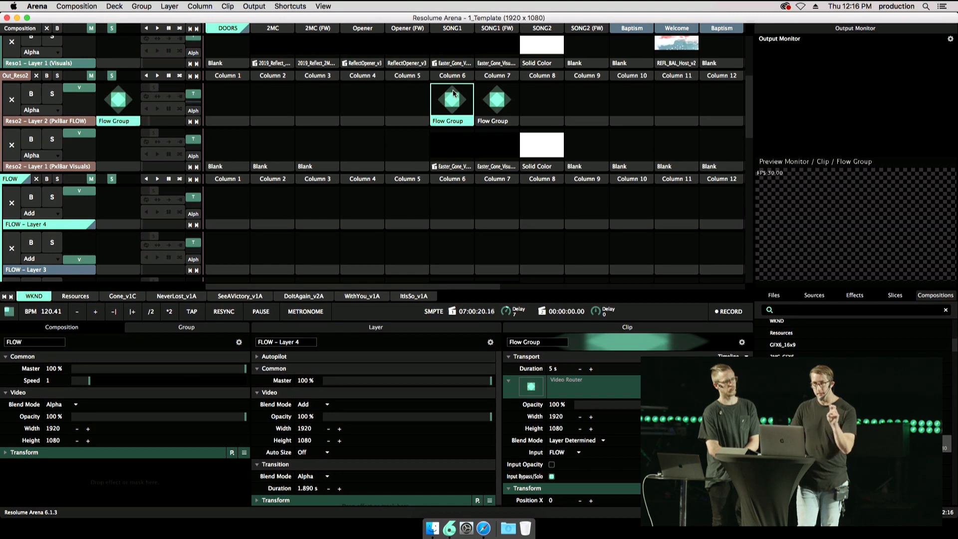
scroll(453, 94, "down", 1)
scroll(453, 98, "down", 6)
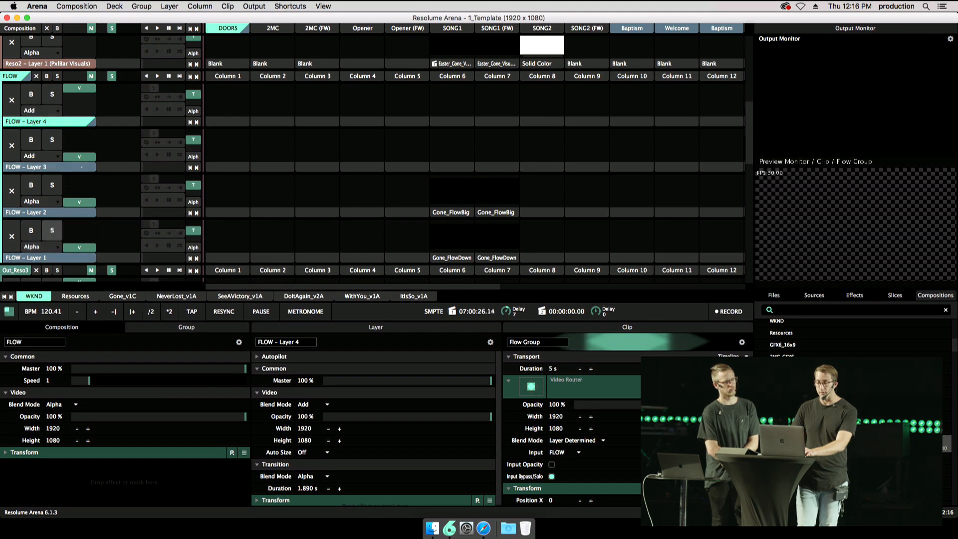
Launch the SONG1 column's Flow Group clip on Reso1 Layer 4 (FLOW) and compare it with the Out_Reso2 and FLOW groups.
scroll(362, 148, "up", 3)
scroll(361, 148, "up", 2)
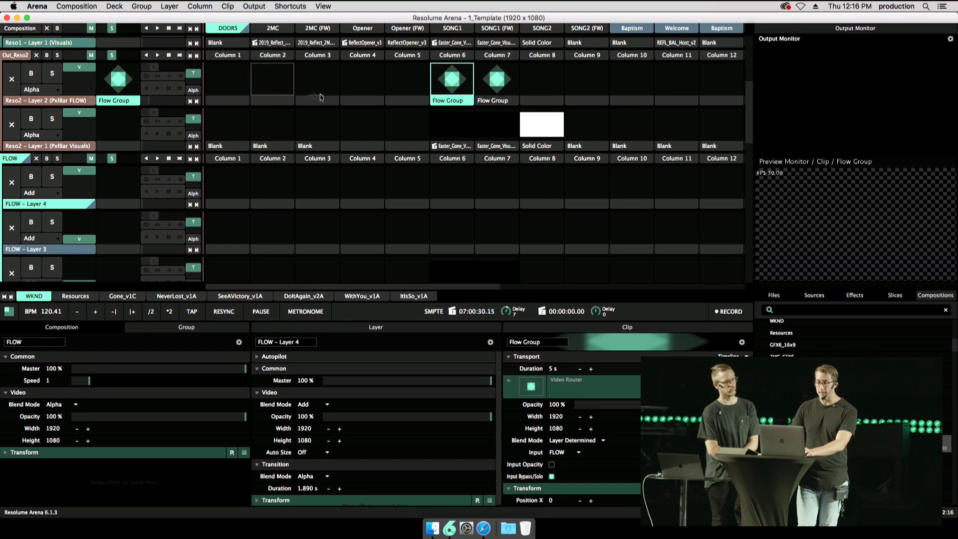
scroll(373, 109, "up", 10)
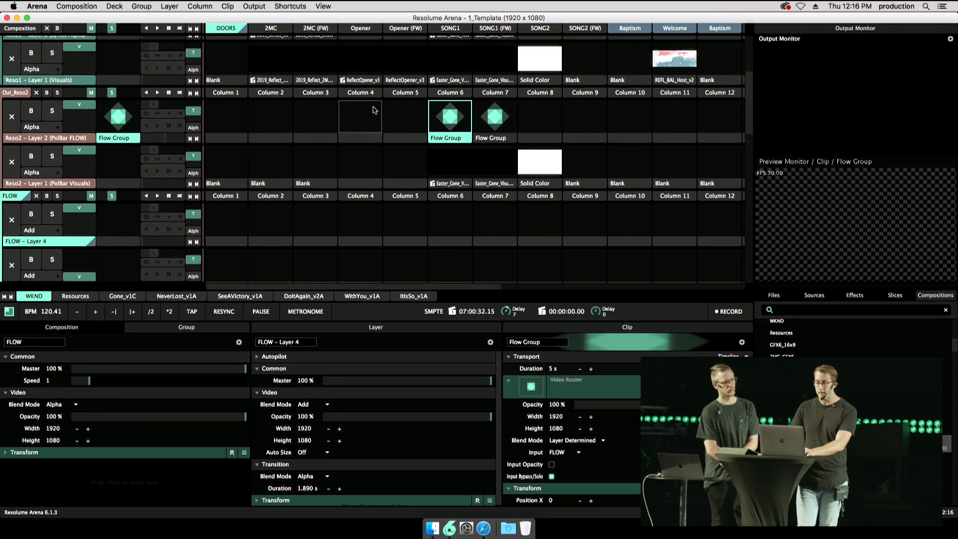
left_click(452, 71)
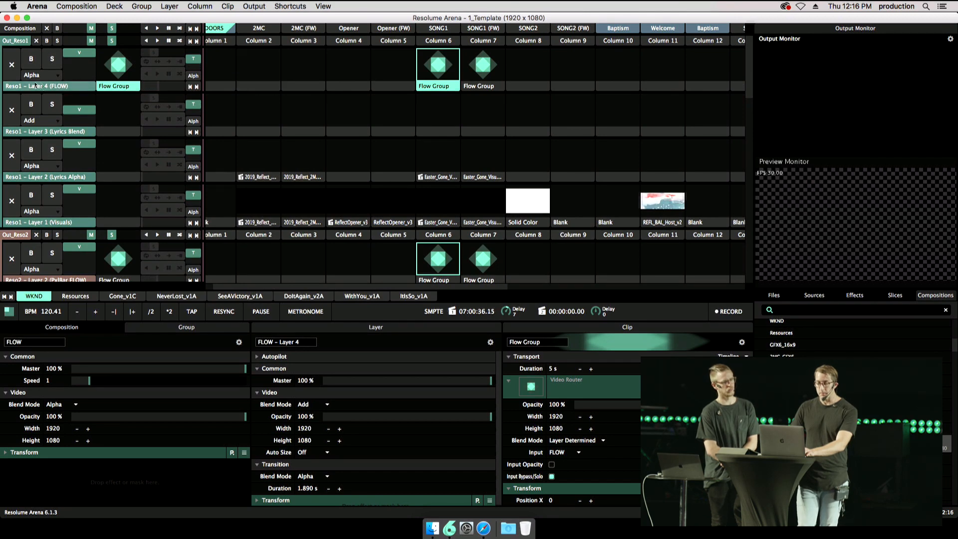
scroll(377, 94, "down", 7)
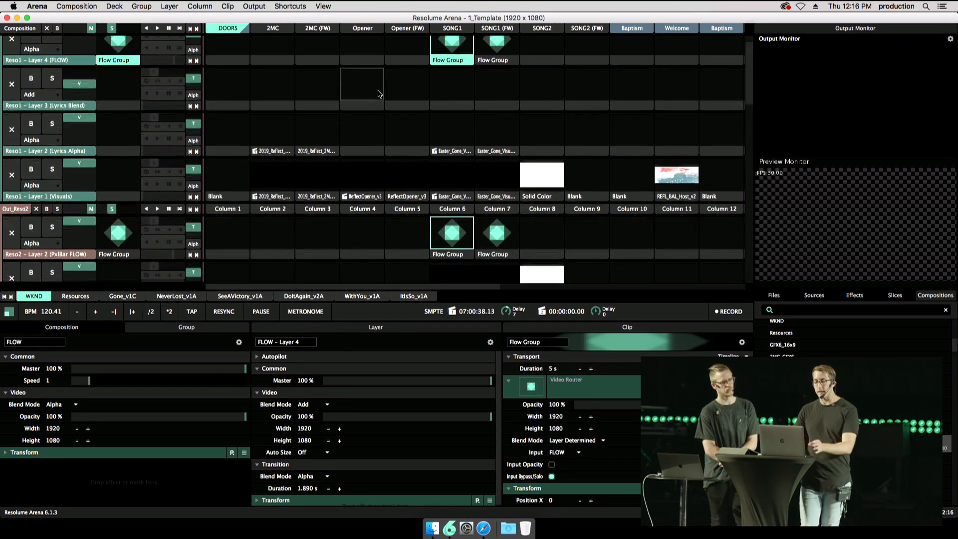
scroll(377, 94, "down", 2)
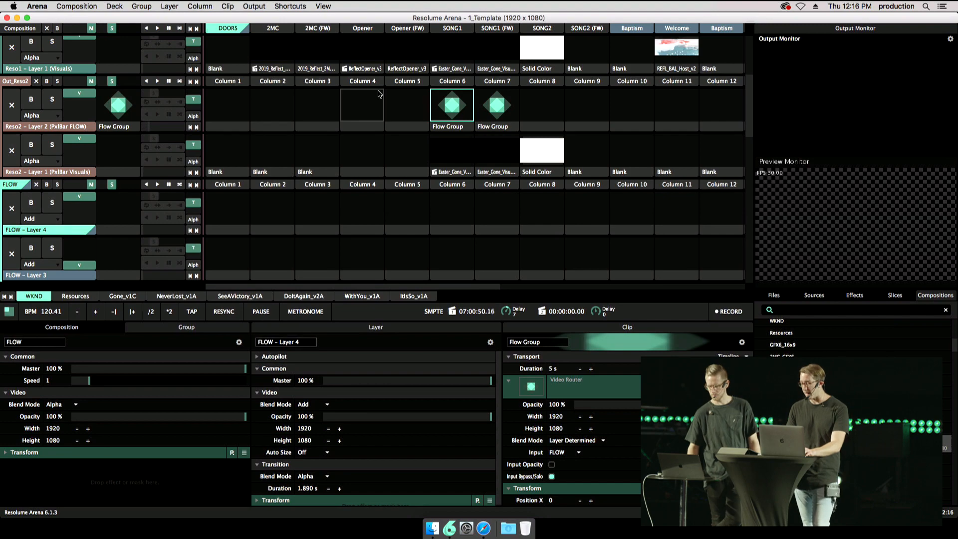
Switch to the Keynote presentation and advance to the Advanced Output slide.
key("ctrl+Left")
key("super+Tab")
key("super+Tab")
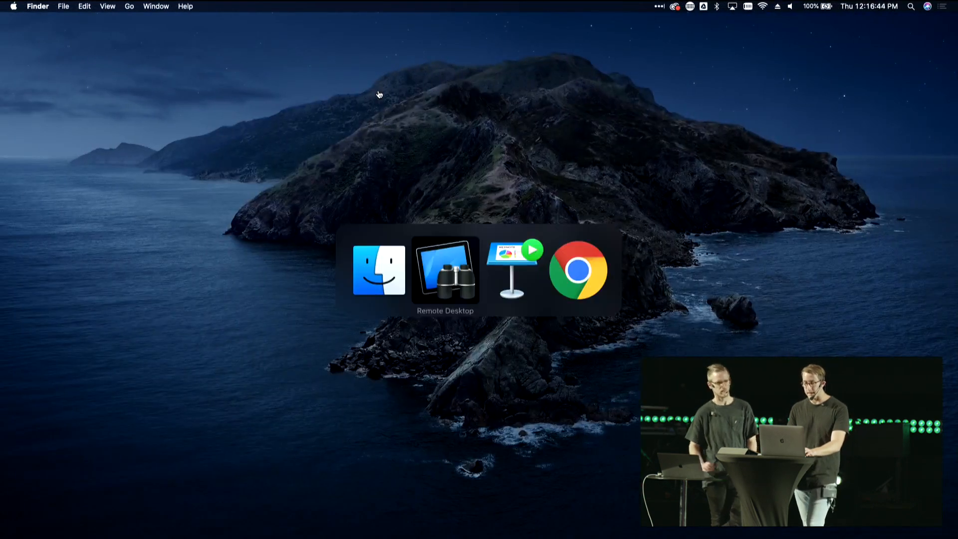
key("Right")
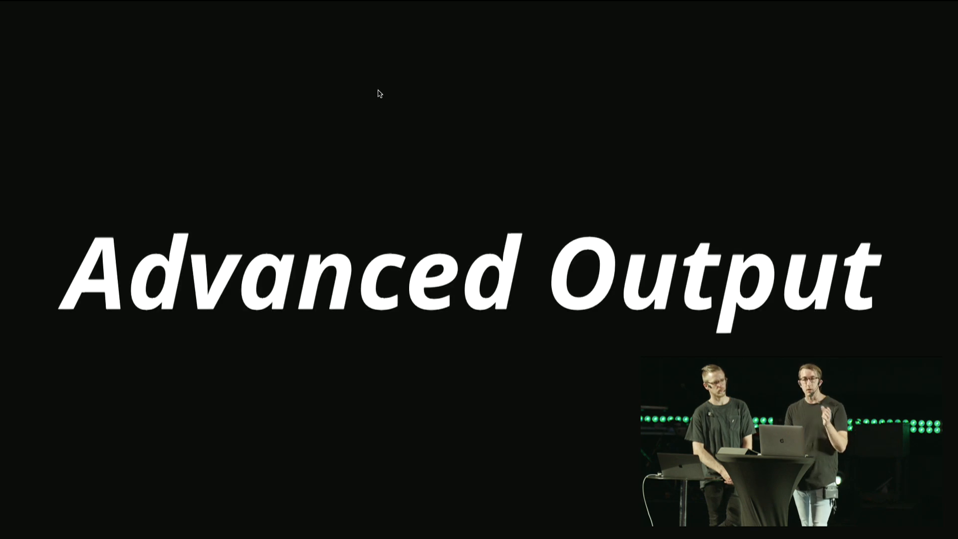
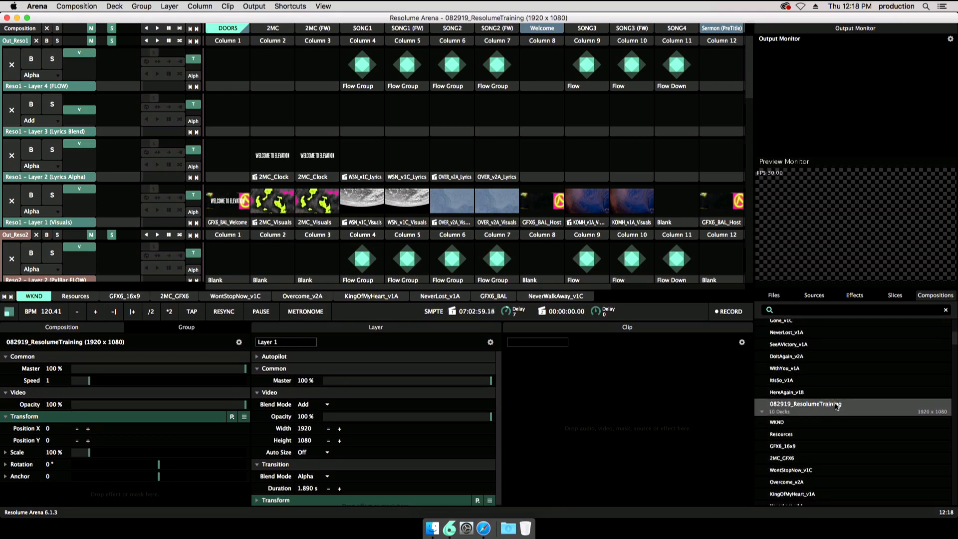
Look through the browser's files, sources, effects and slices, ending on the list of compositions.
left_click(780, 295)
left_click(814, 295)
left_click(854, 294)
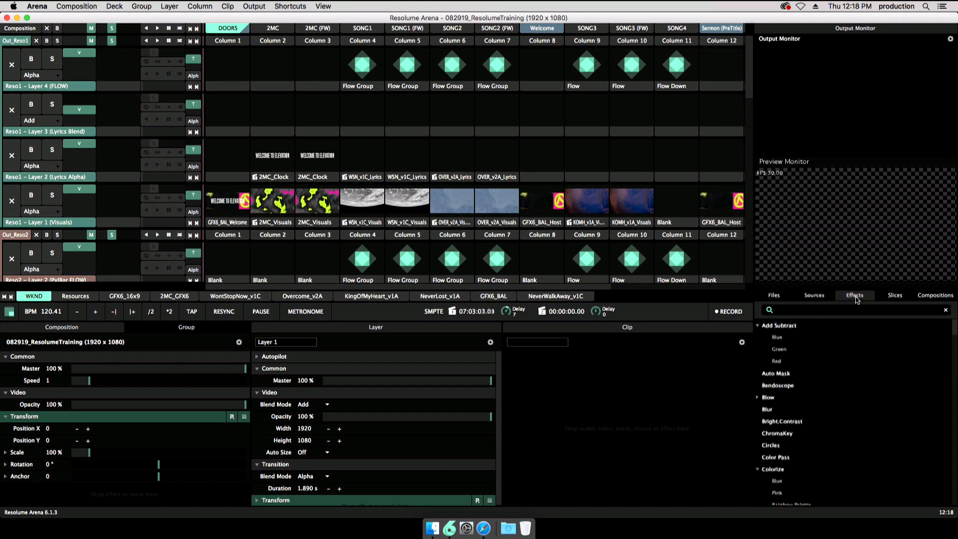
left_click(893, 295)
left_click(934, 295)
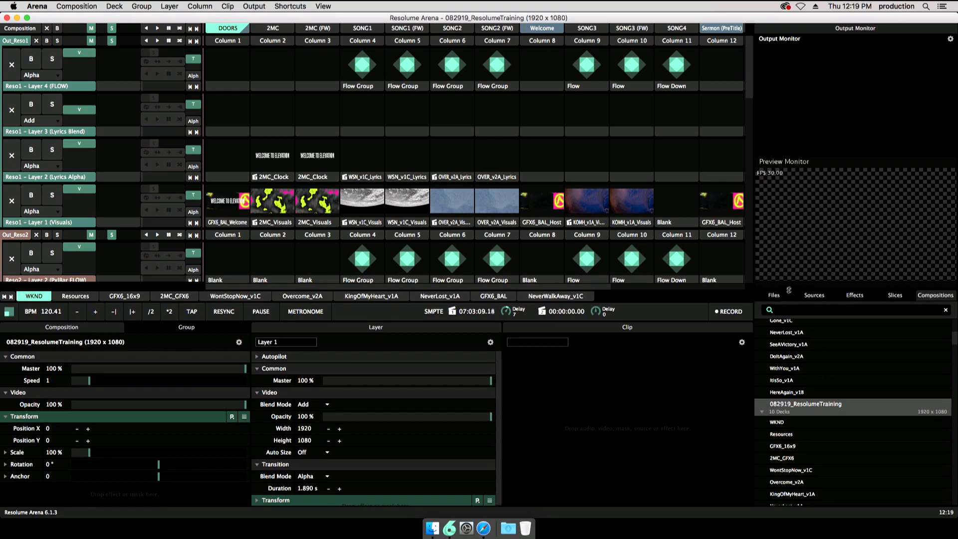
left_click(774, 295)
left_click(814, 295)
left_click(854, 295)
left_click(893, 295)
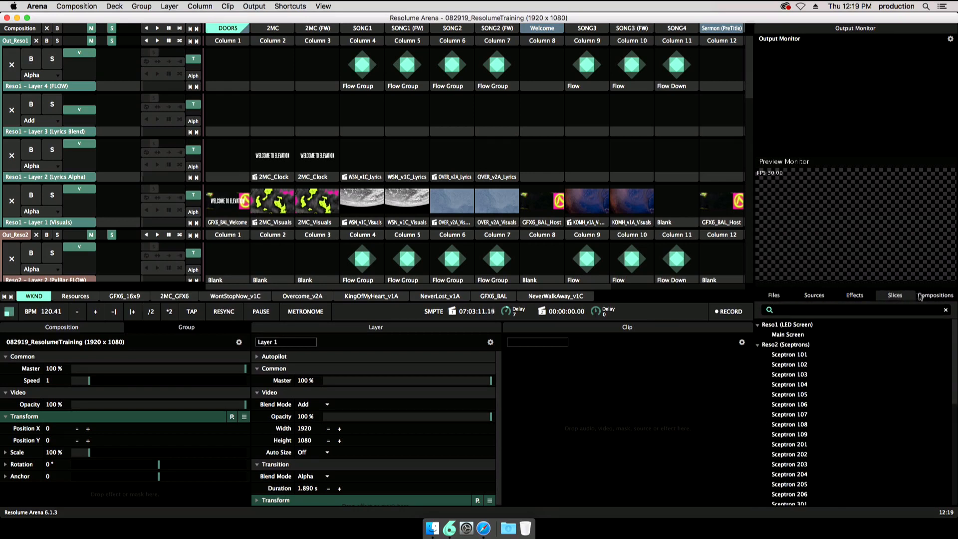
left_click(933, 295)
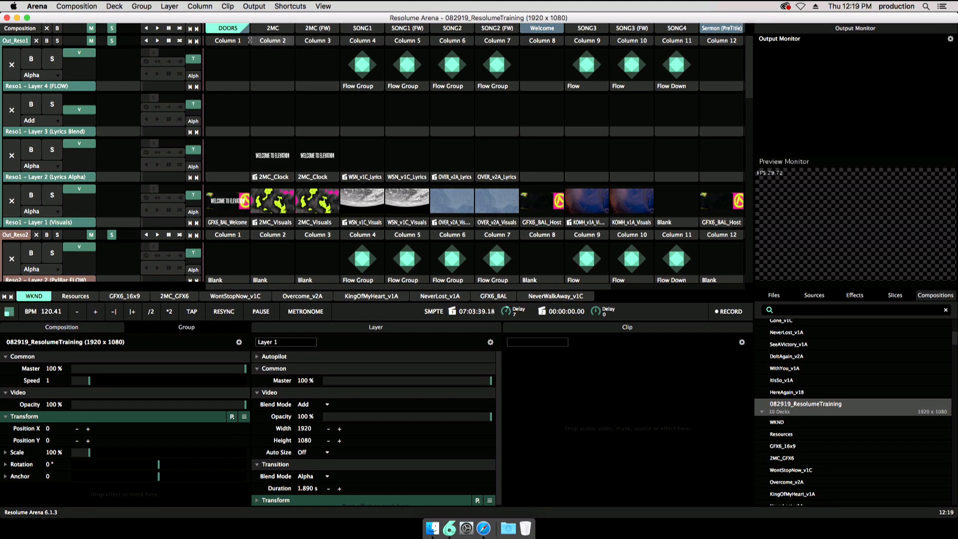
Open the Advanced Output window and move it slightly higher over the clip grid.
left_click(254, 7)
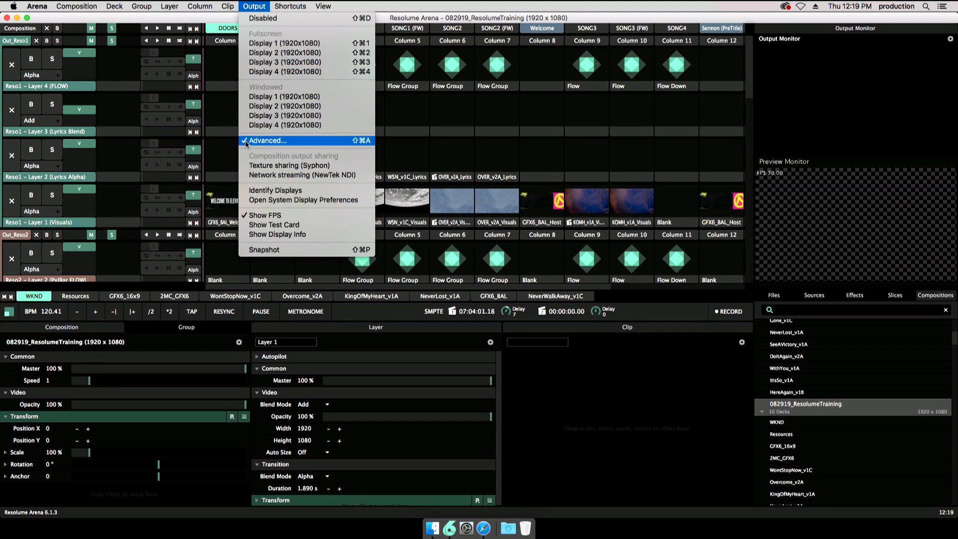
left_click(271, 141)
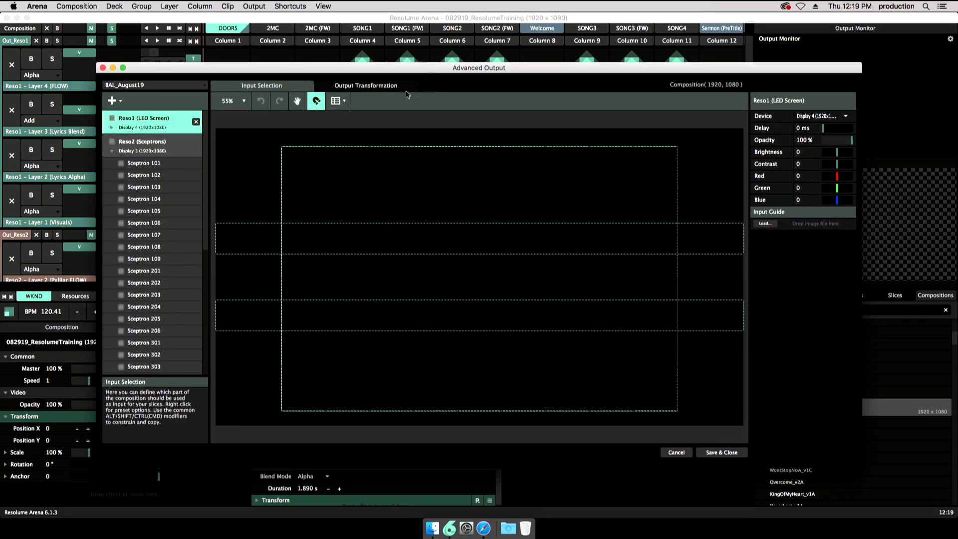
left_click_drag(409, 73, 401, 51)
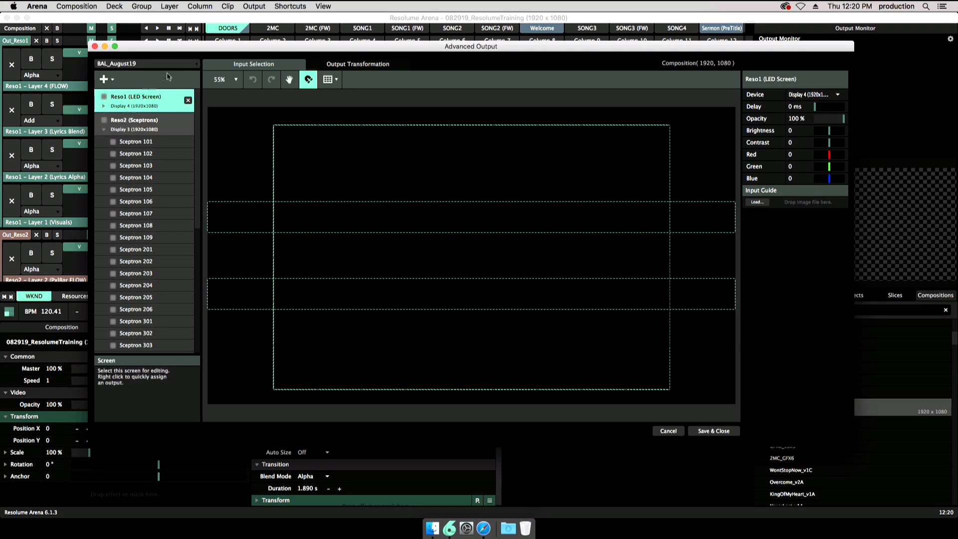
Review the saved output presets and start a new, blank output setup.
left_click(198, 65)
left_click(198, 65)
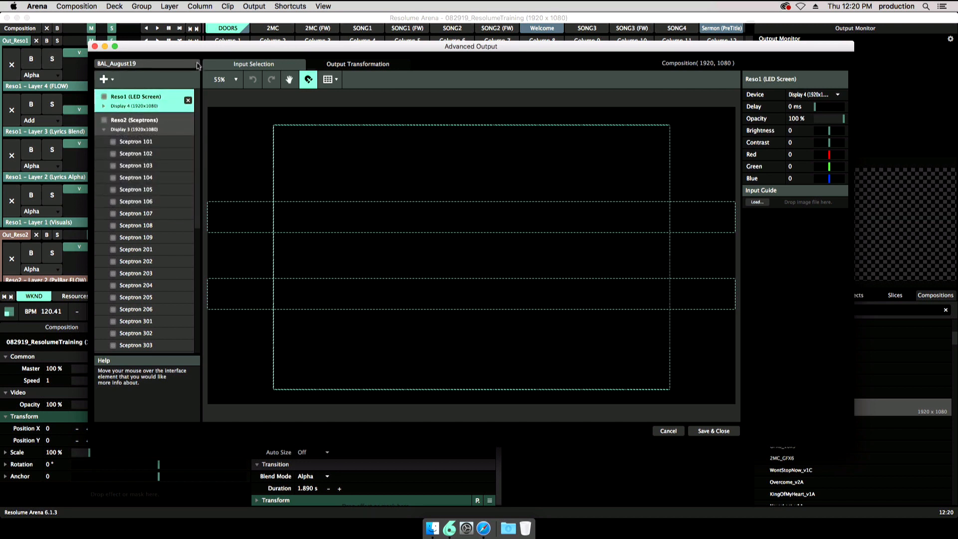
left_click(198, 65)
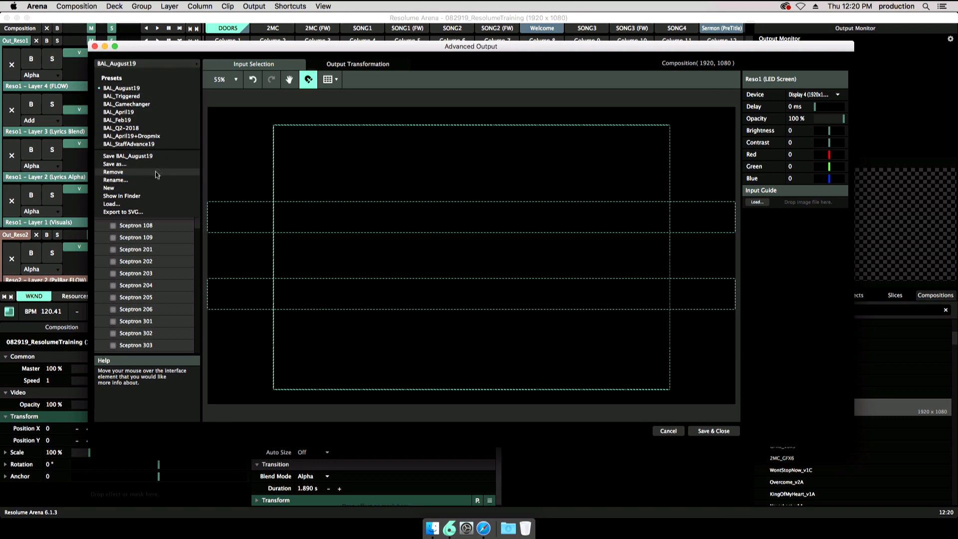
left_click(141, 192)
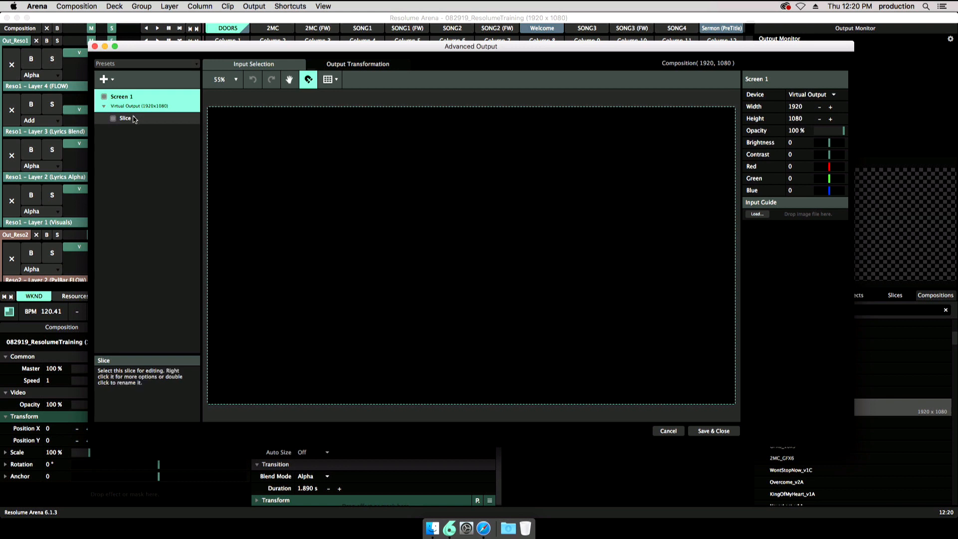
Inspect the properties of Slice 1 and its parent Screen 1 in the new output setup.
left_click(134, 119)
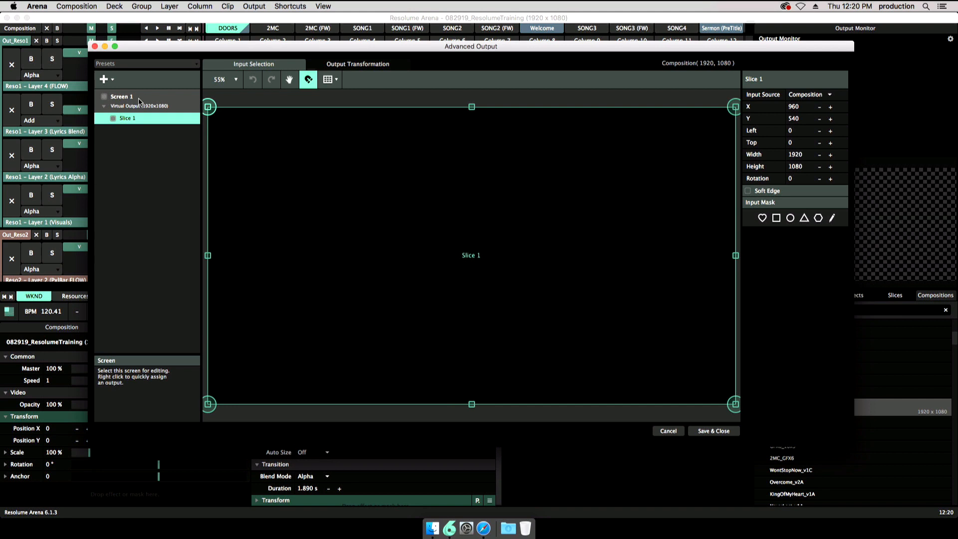
left_click(134, 104)
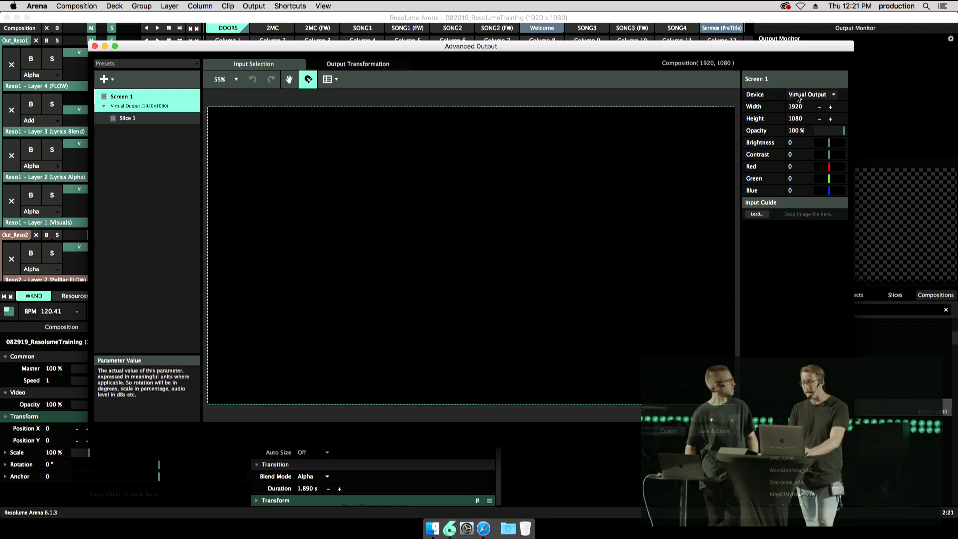
key("super+Tab")
key("Right")
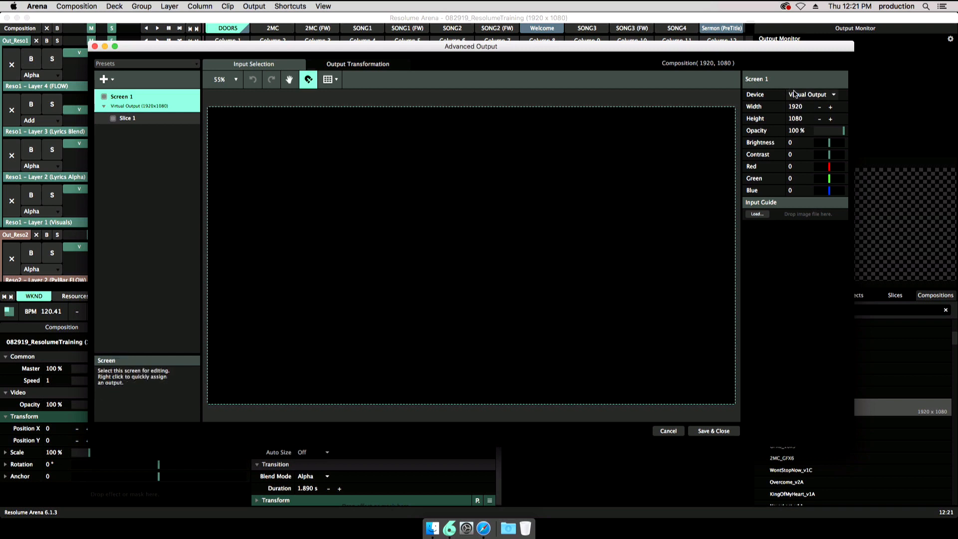
Review the available output devices for Screen 1 and assign it to Display 4 (1920x1080).
left_click(805, 96)
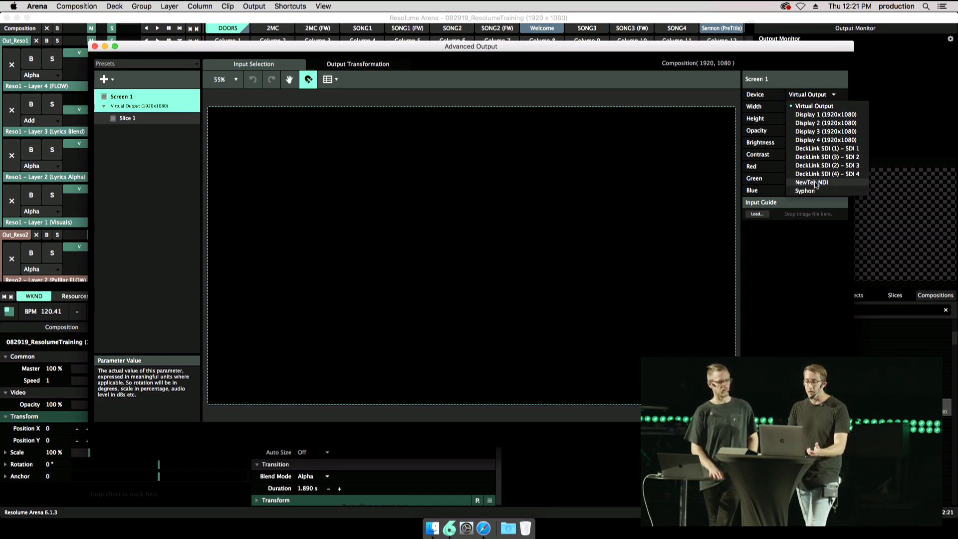
left_click(809, 107)
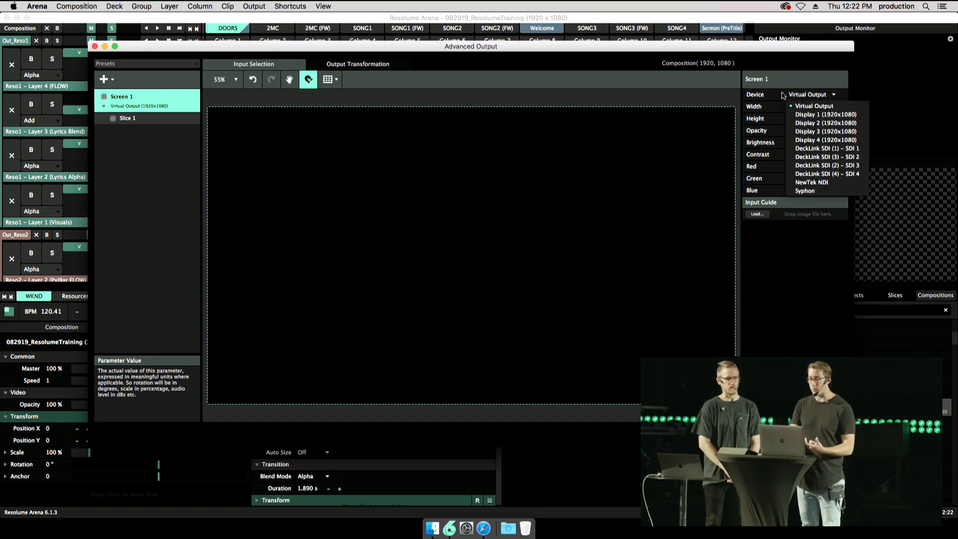
left_click(779, 95)
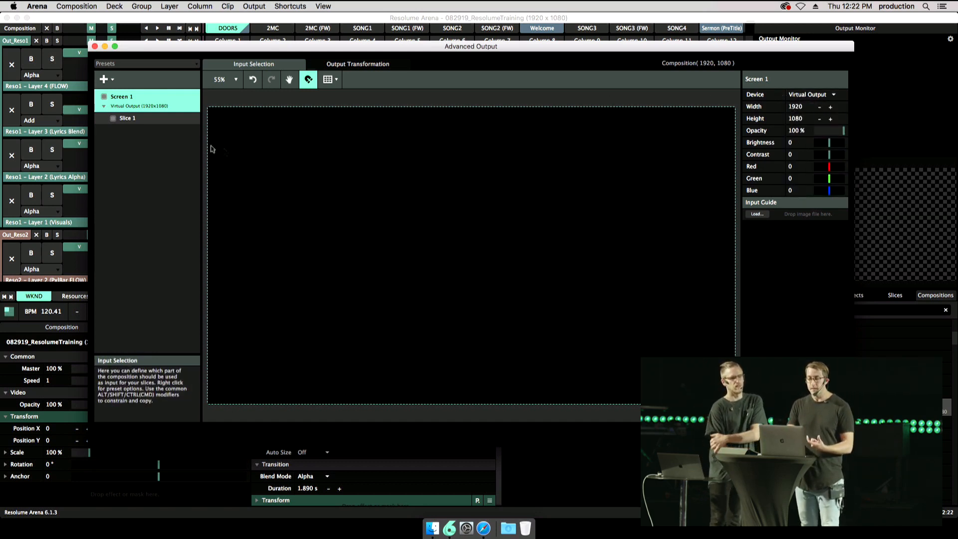
left_click(808, 95)
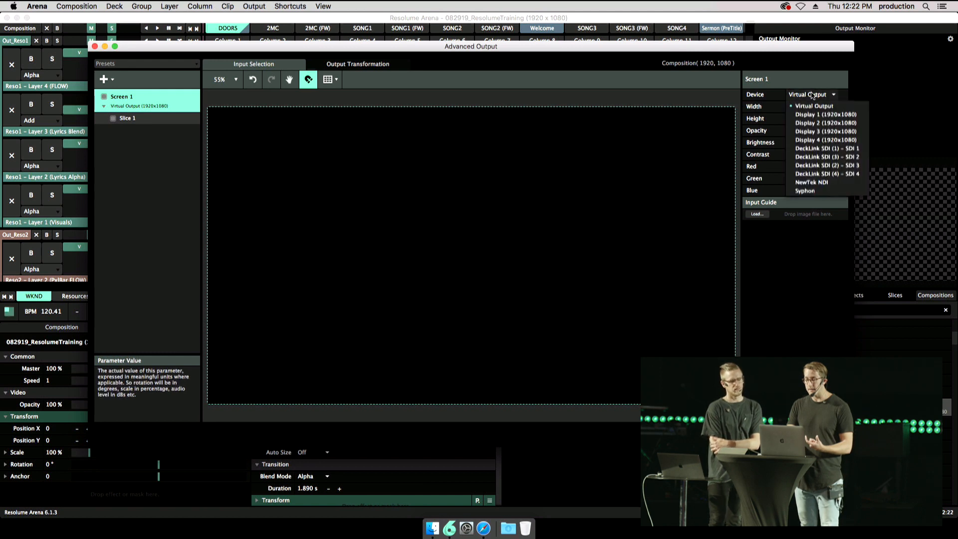
left_click(805, 140)
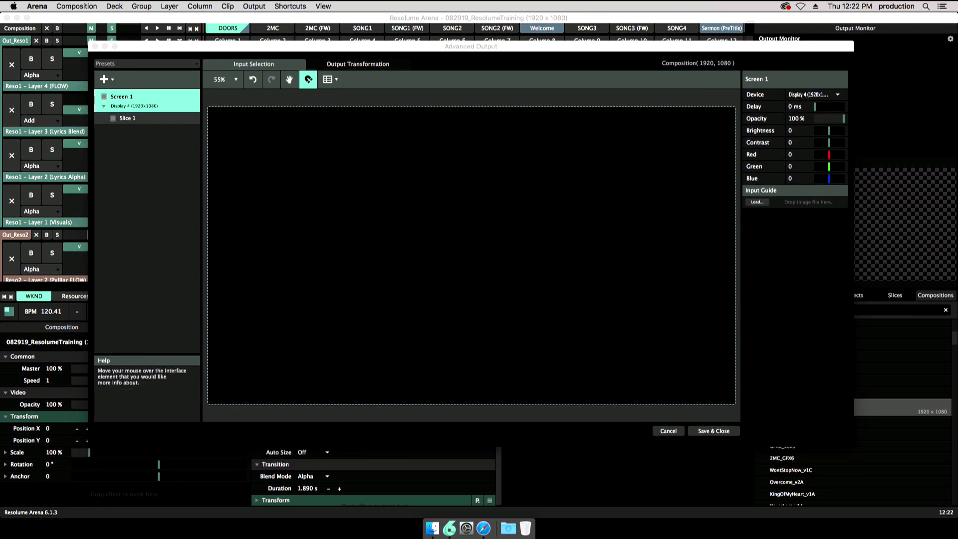
Set the input source of Slice 1 to the Out_Reso1 group.
left_click_drag(577, 55, 598, 70)
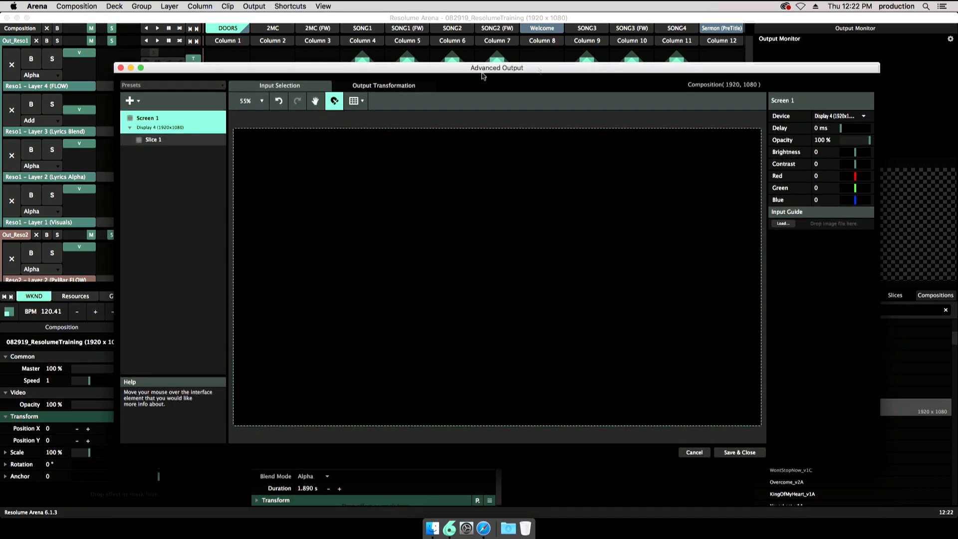
left_click(162, 143)
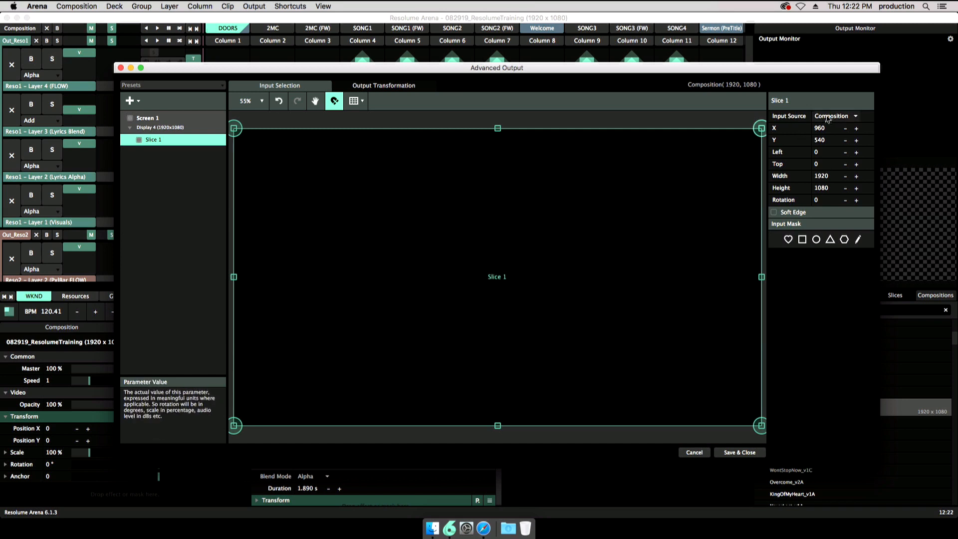
left_click(855, 116)
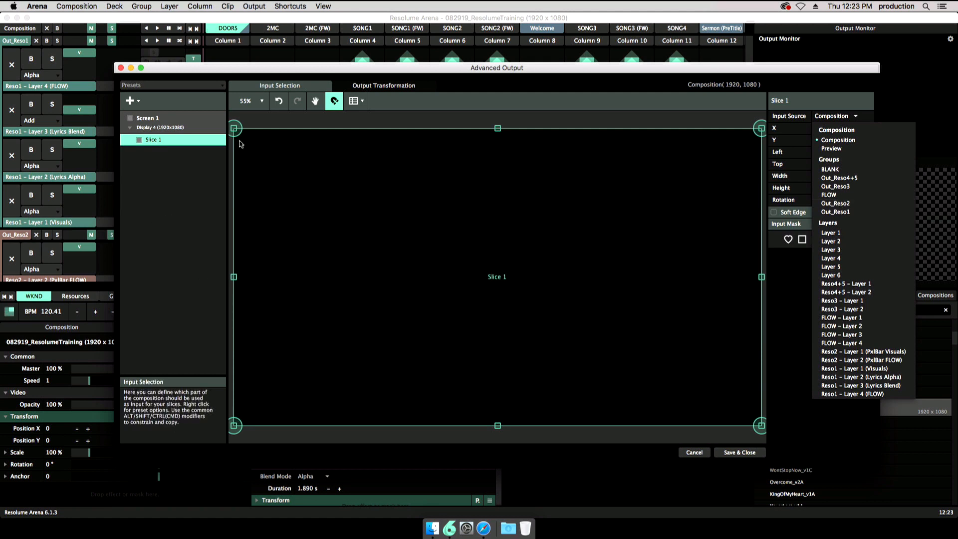
left_click(835, 212)
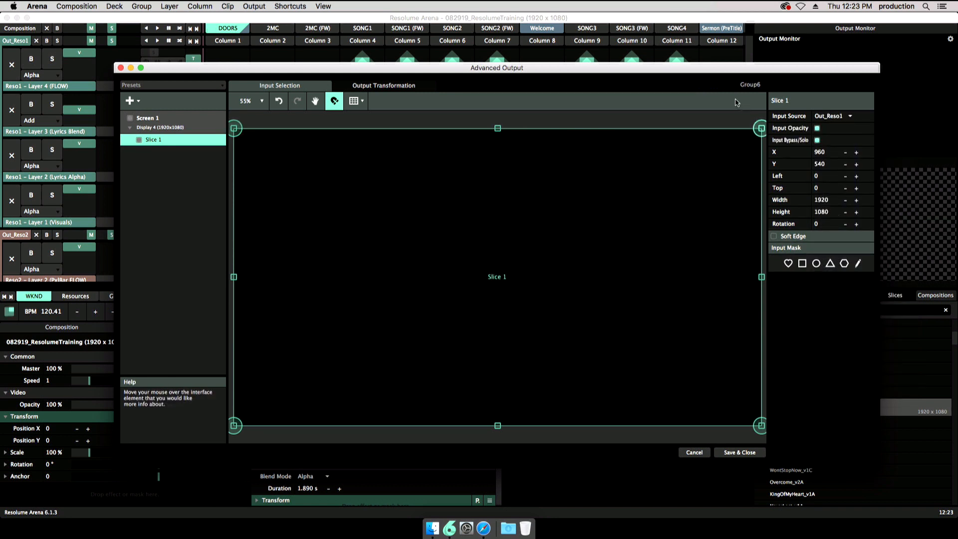
Launch the SONG1 (FW) column and reposition the Advanced Output window to check Slice 1's picture.
left_click_drag(698, 70, 480, 265)
left_click(408, 34)
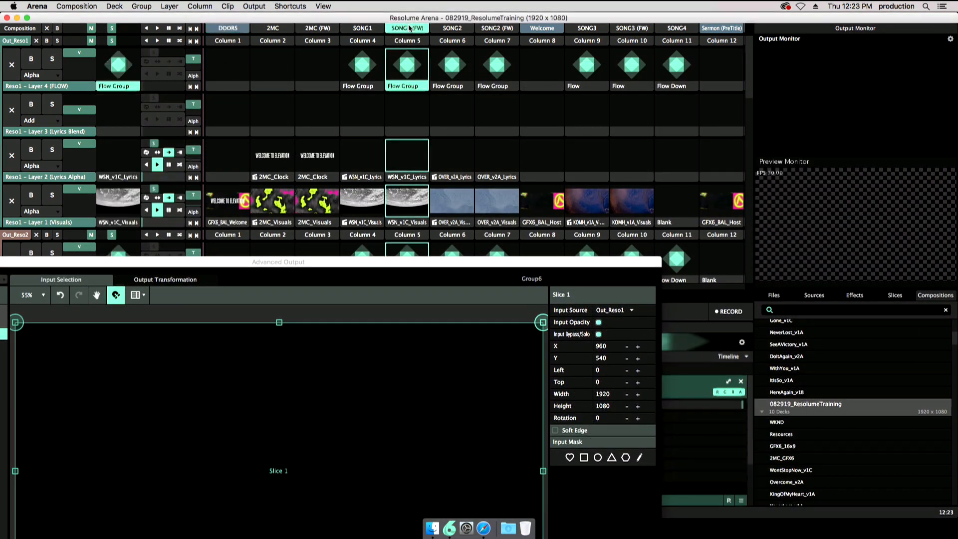
left_click_drag(515, 265, 666, 49)
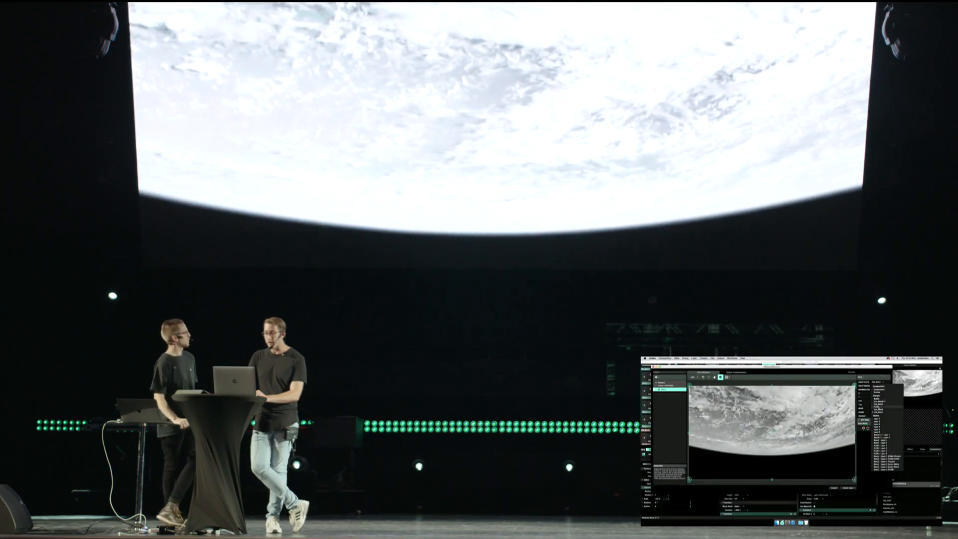
Set Slice 1's input source to the FLOW group and move the Advanced Output window aside to view that group's layers.
left_click(879, 407)
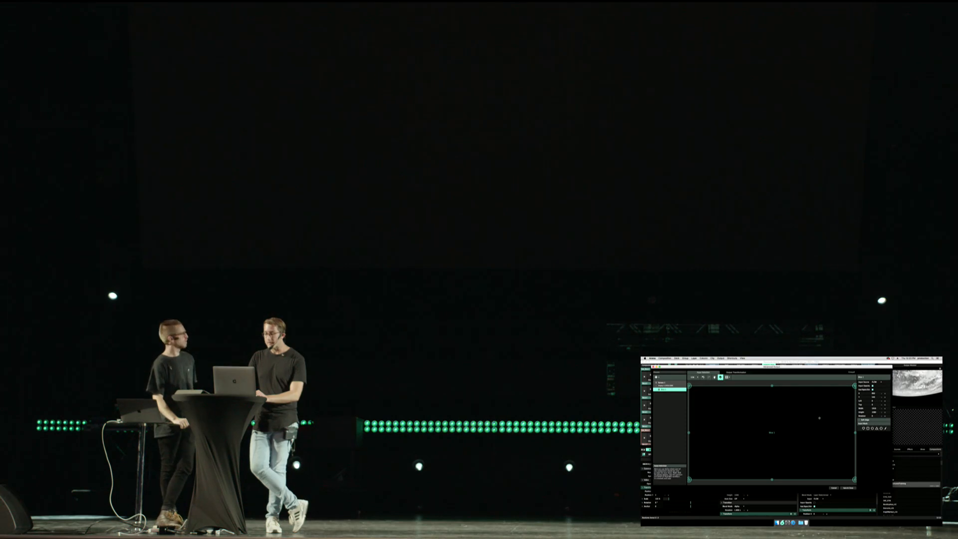
left_click_drag(843, 367, 792, 434)
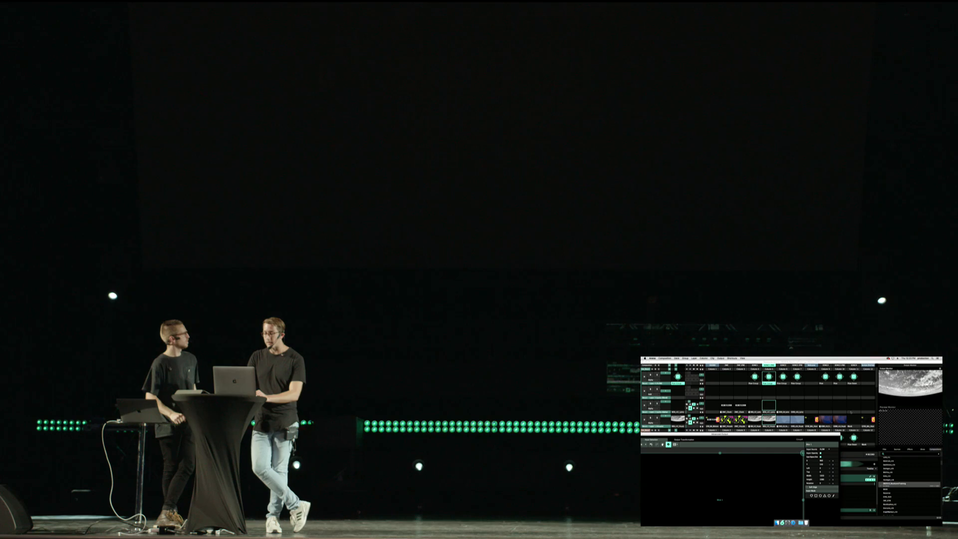
left_click_drag(791, 433, 811, 435)
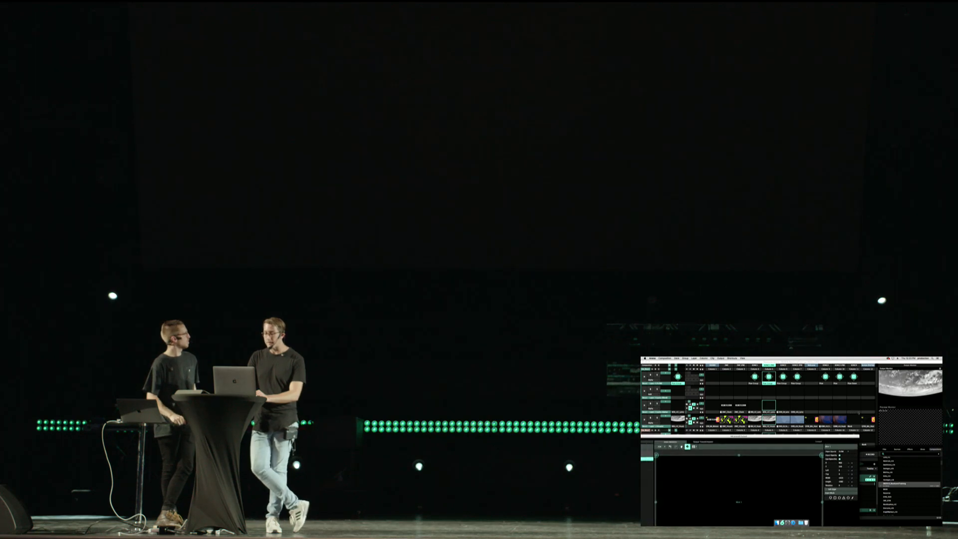
scroll(858, 413, "down", 5)
scroll(858, 413, "down", 5)
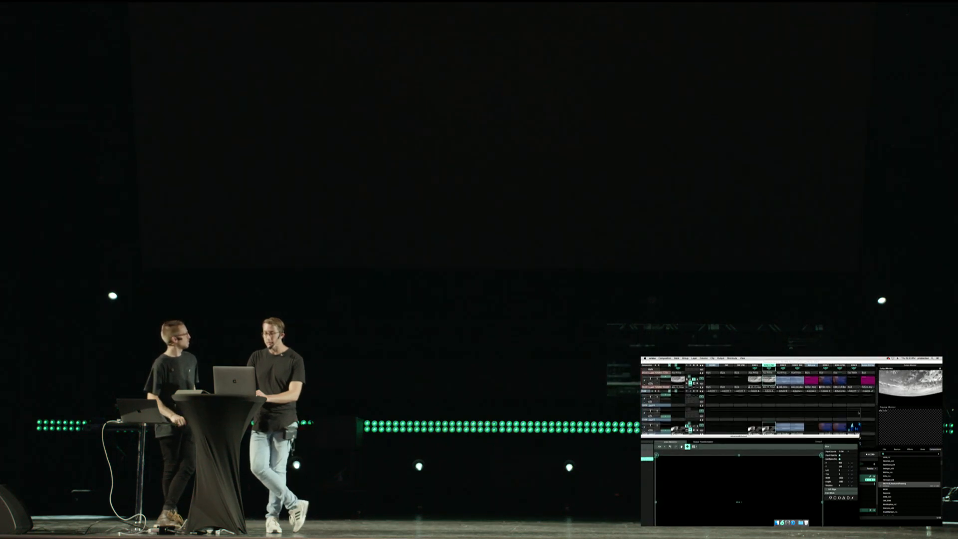
scroll(858, 412, "down", 4)
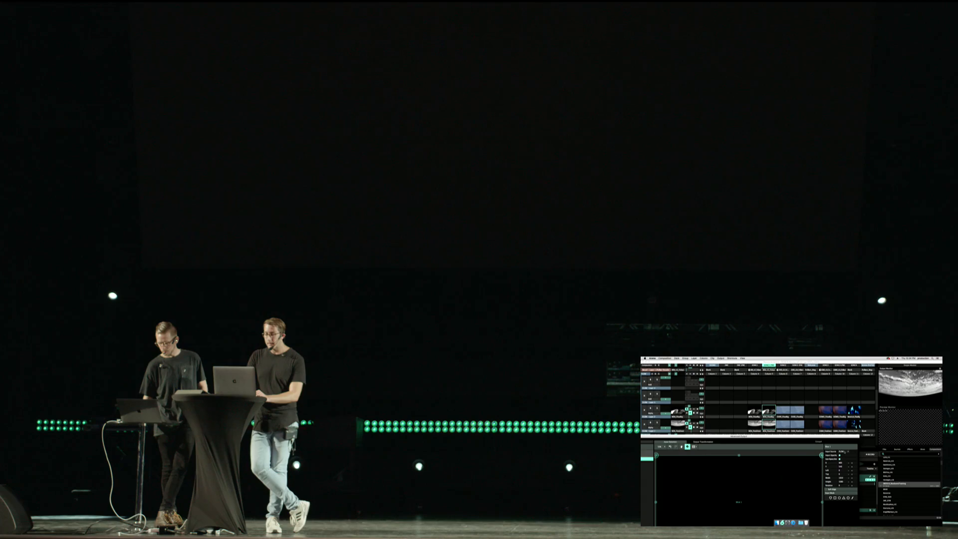
Route the Out_Reso2 group into Slice 1 and compare the picture with that group's layers in the composition.
left_click(843, 451)
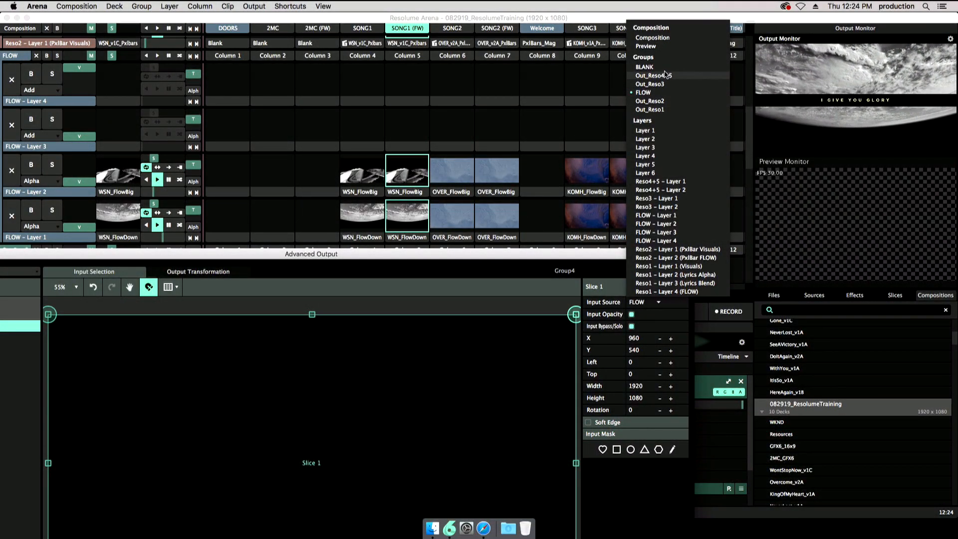
left_click(669, 103)
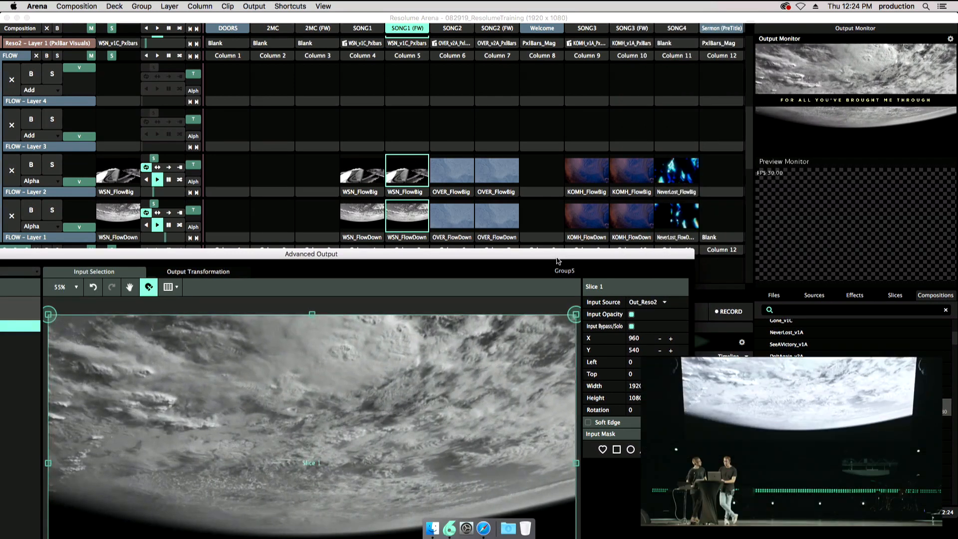
left_click_drag(558, 255, 617, 206)
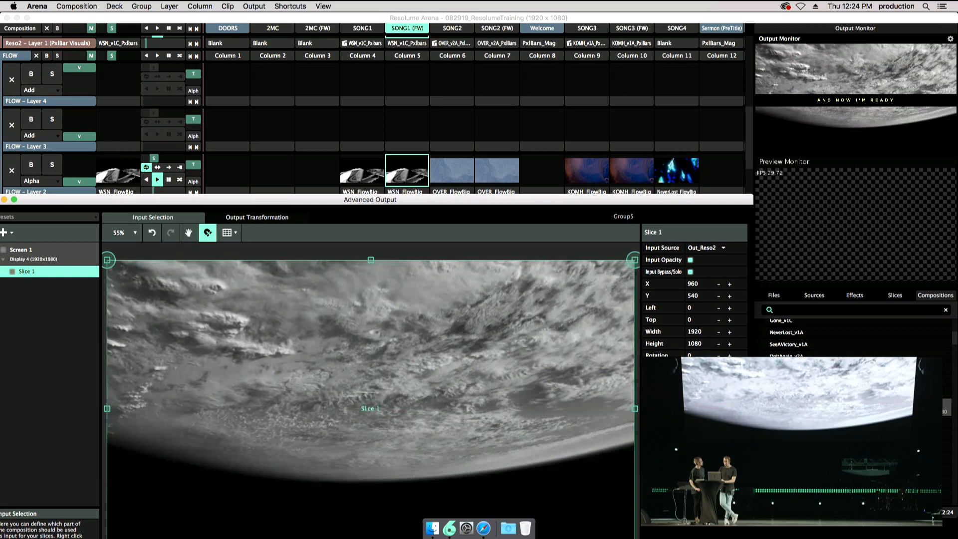
scroll(515, 161, "up", 3)
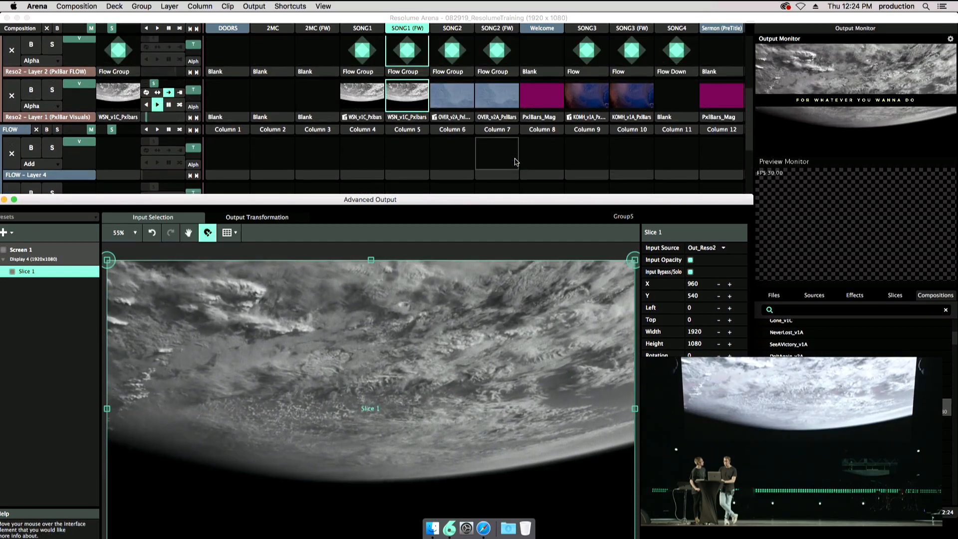
scroll(516, 162, "up", 1)
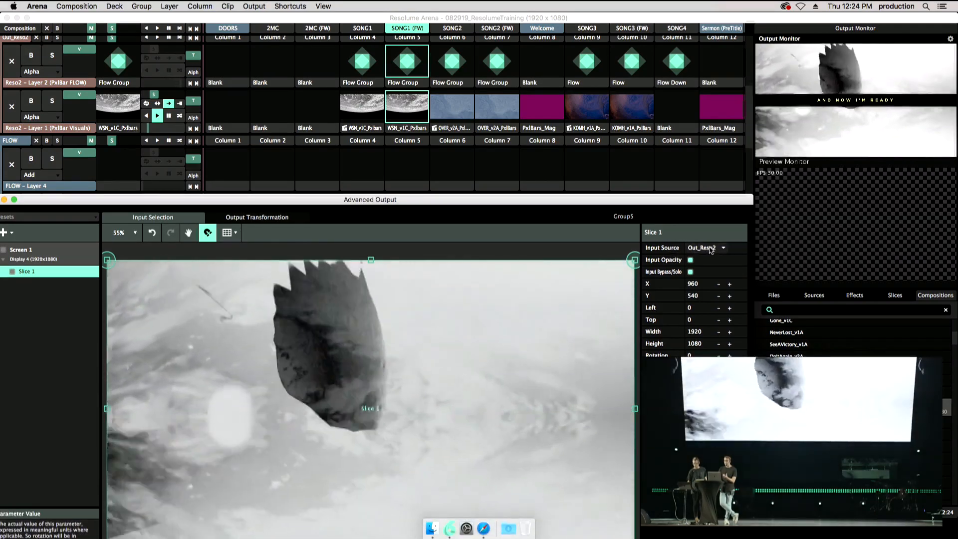
Set Slice 1's input source back to Out_Reso1 and compare the picture with the Out_Reso1 group's layers.
left_click(710, 247)
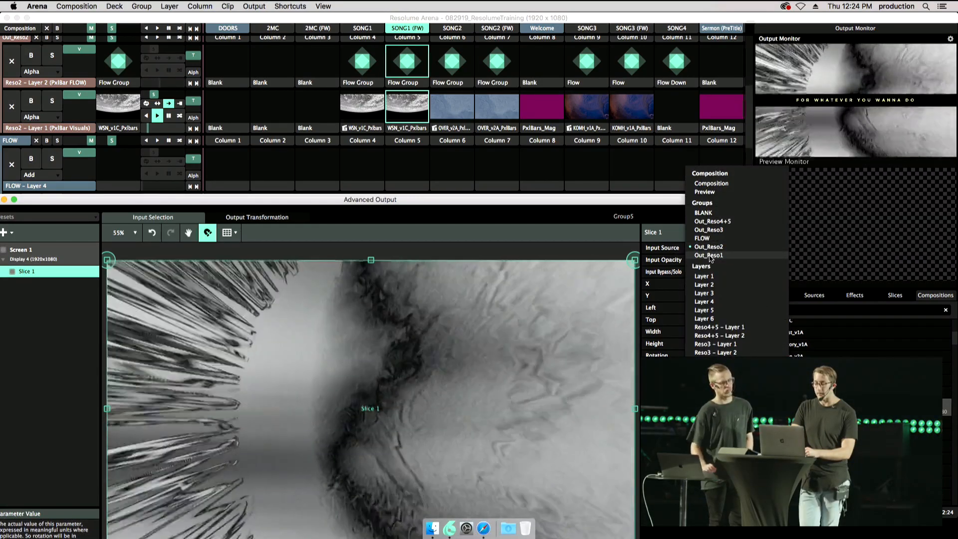
left_click(709, 256)
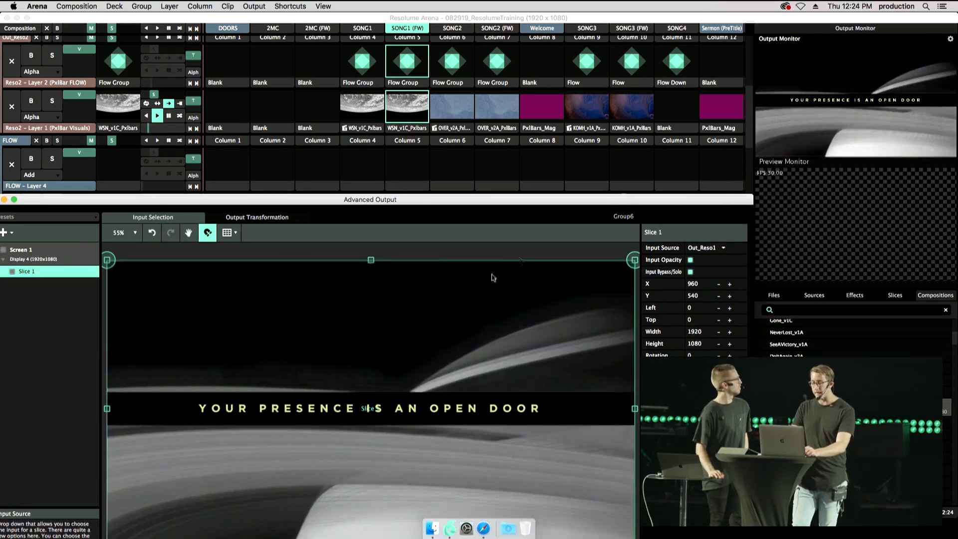
scroll(473, 103, "up", 5)
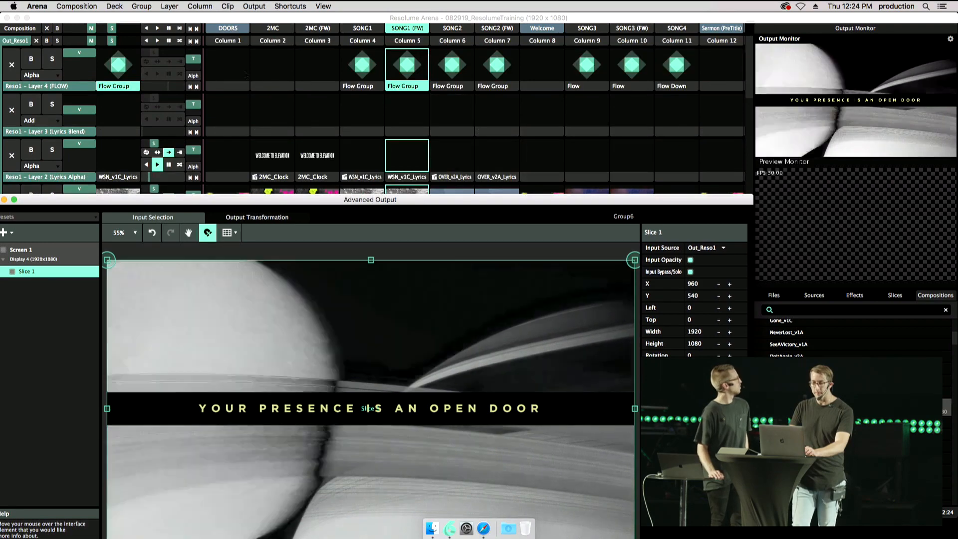
left_click_drag(296, 199, 368, 48)
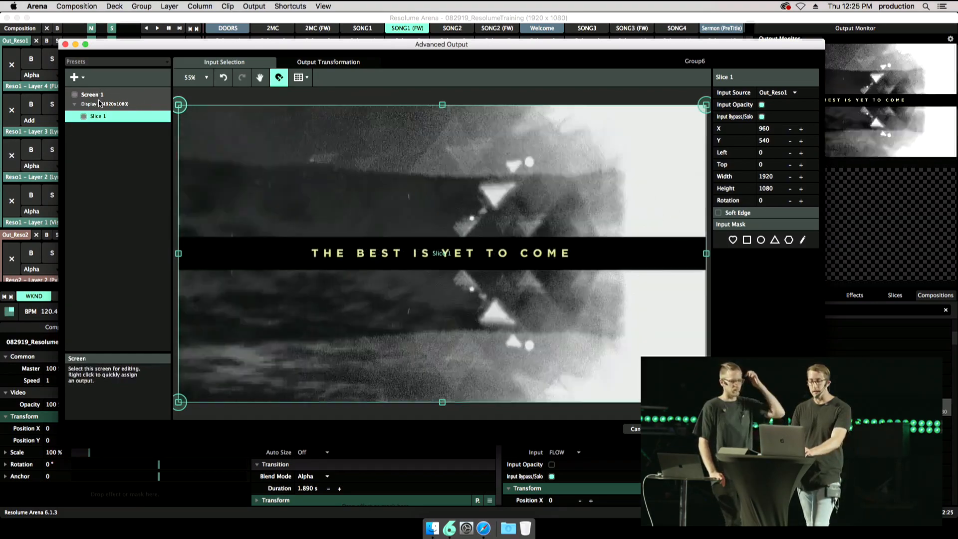
Add a second slice to Screen 1 and remove it again.
left_click(84, 79)
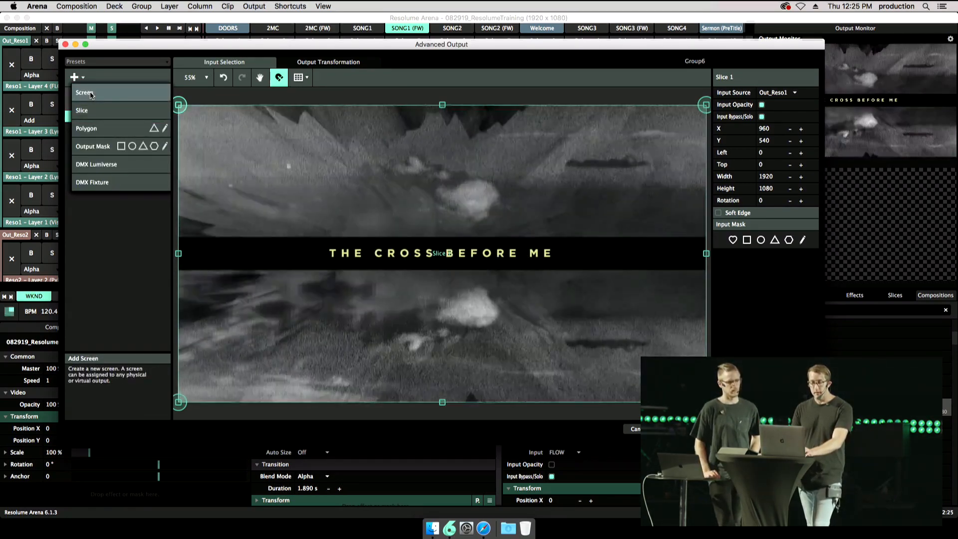
left_click(109, 79)
left_click(83, 76)
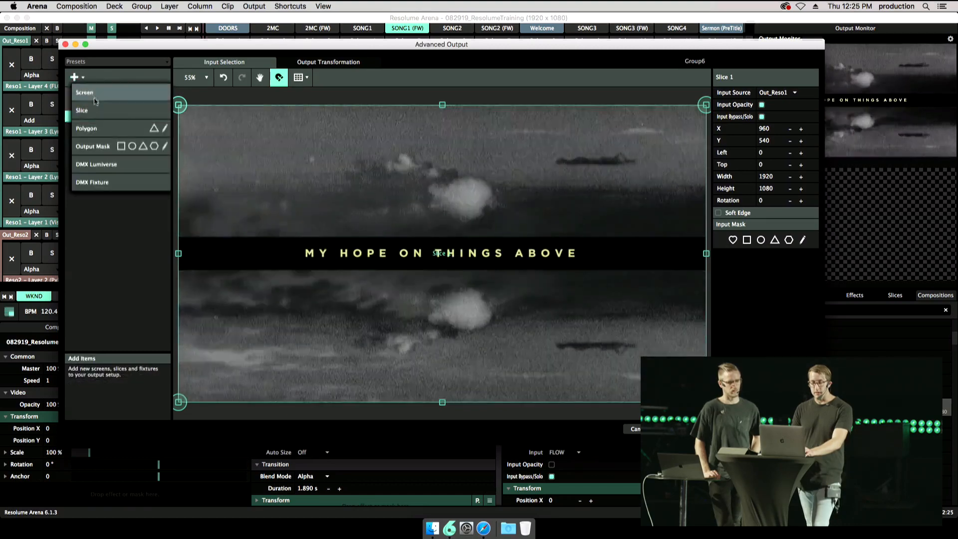
left_click(96, 111)
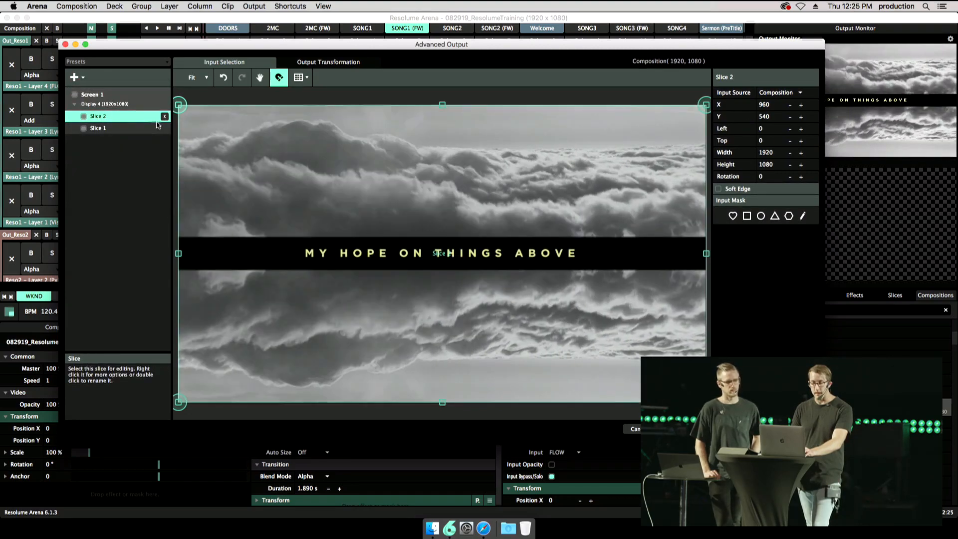
left_click(164, 116)
Add a second screen to the output setup and assign it to Display 3 (1920x1080).
left_click(77, 77)
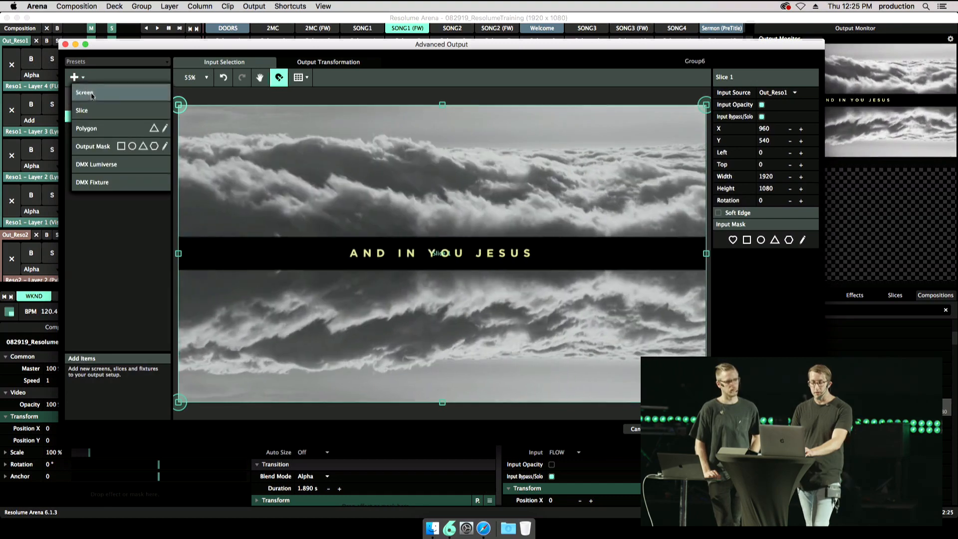
left_click(91, 93)
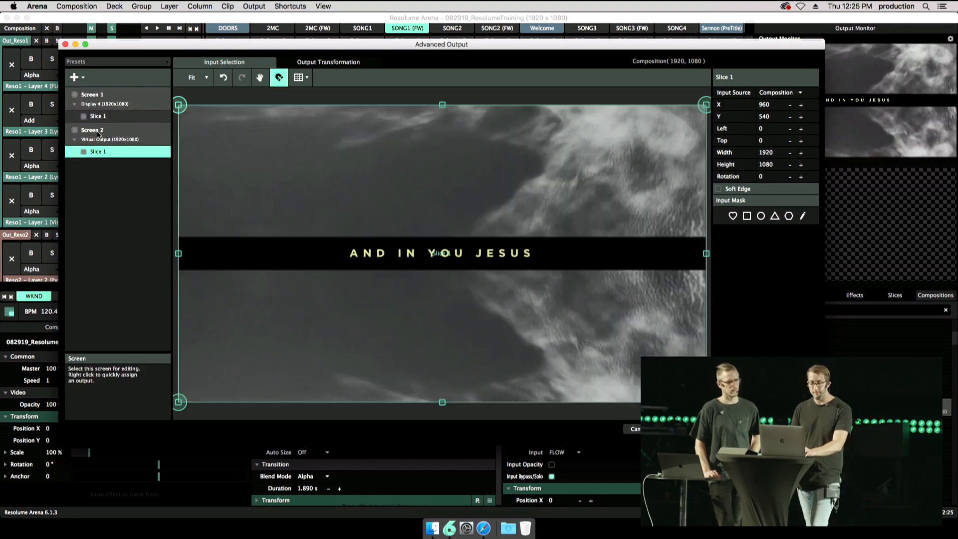
left_click(94, 130)
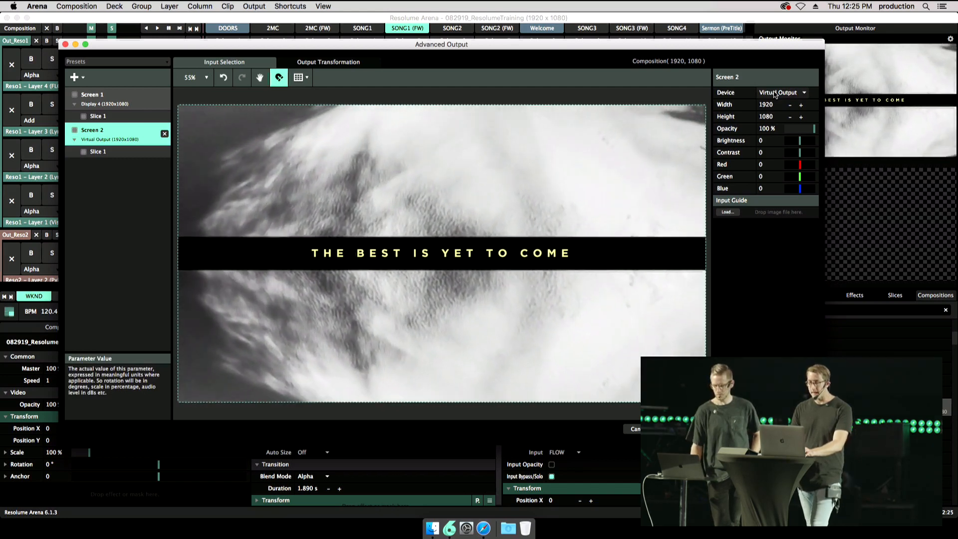
left_click(774, 94)
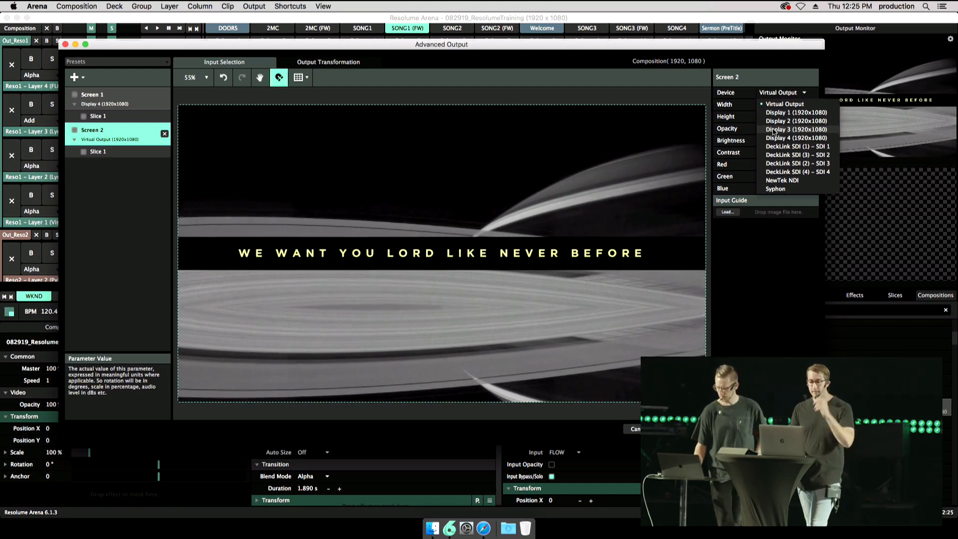
left_click(773, 130)
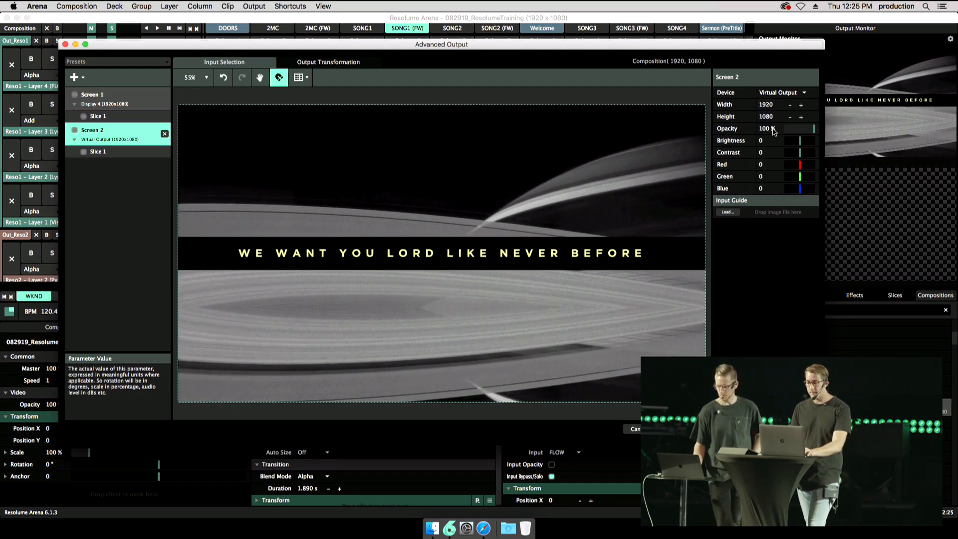
Try the FLOW, Out_Reso3, BLANK and Out_Reso4+5 groups in turn as the input source of Screen 2's Slice 1.
left_click(110, 153)
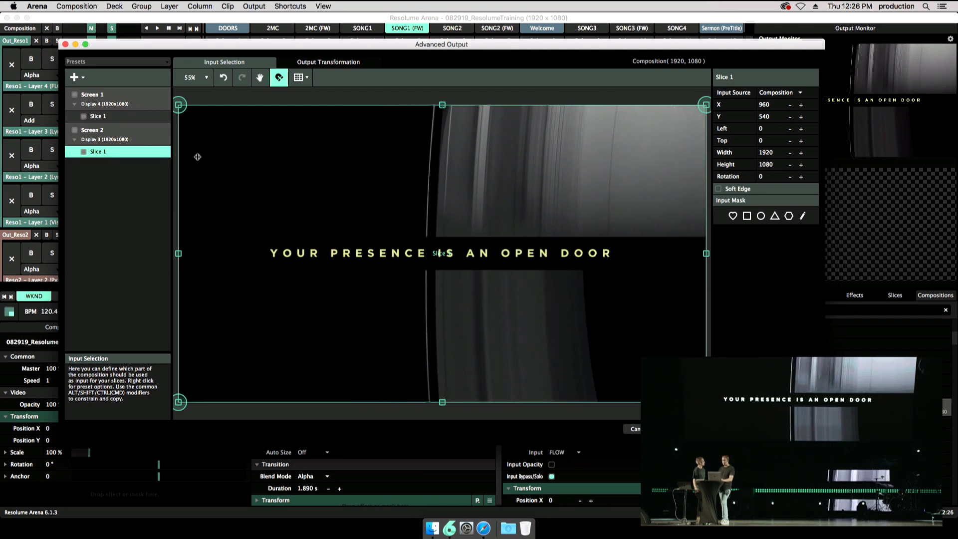
left_click(775, 93)
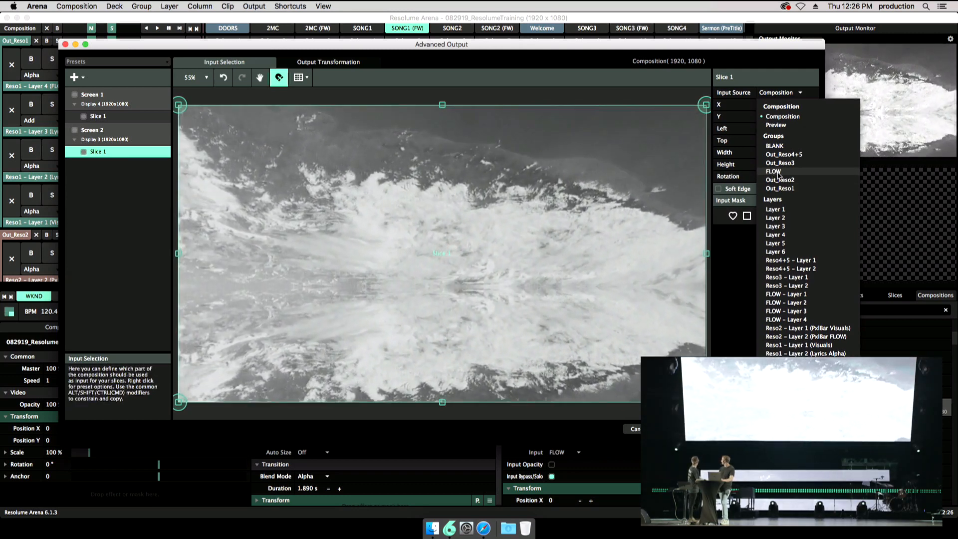
left_click(773, 171)
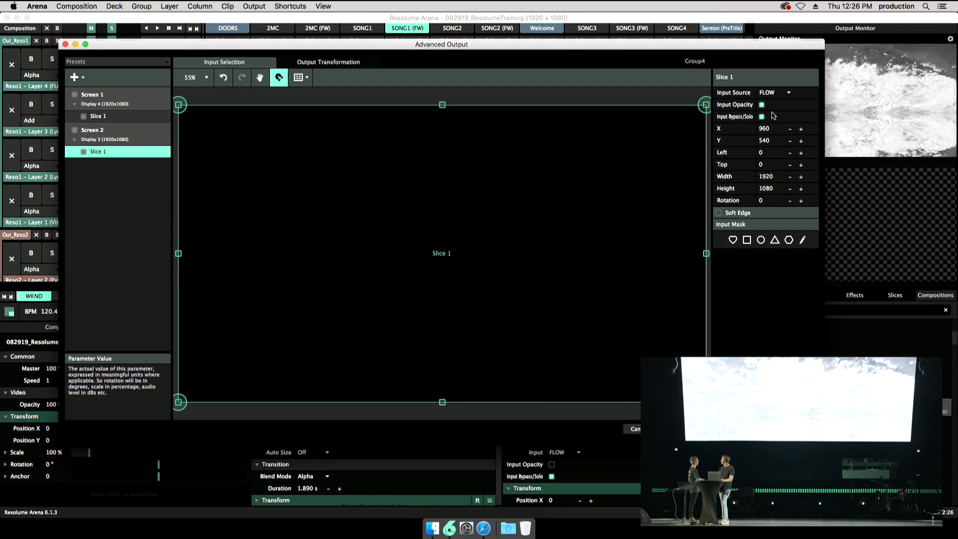
left_click(770, 93)
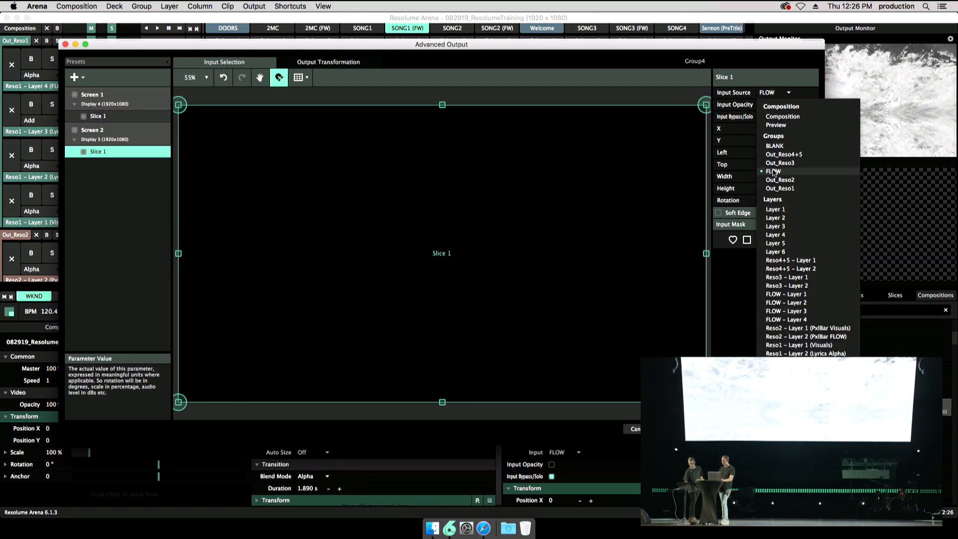
left_click(782, 164)
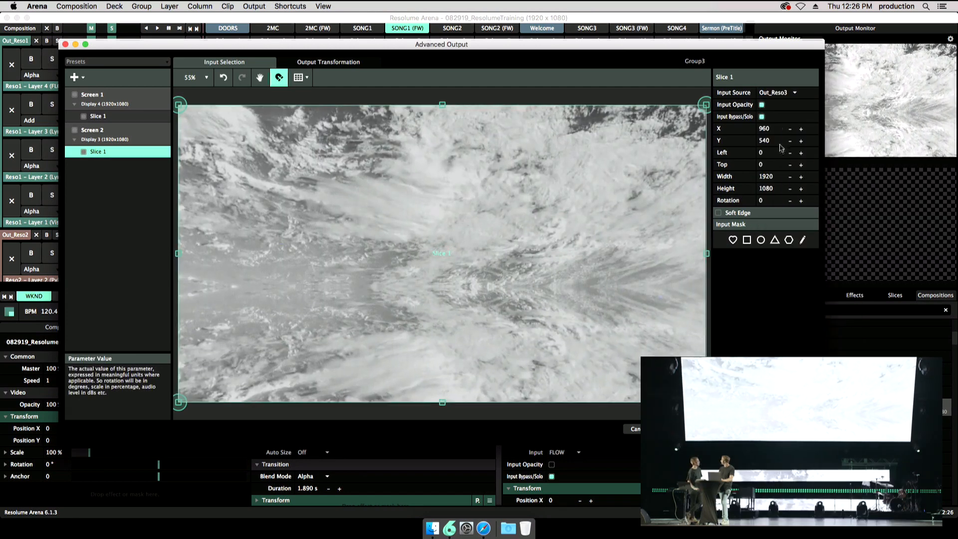
left_click(773, 93)
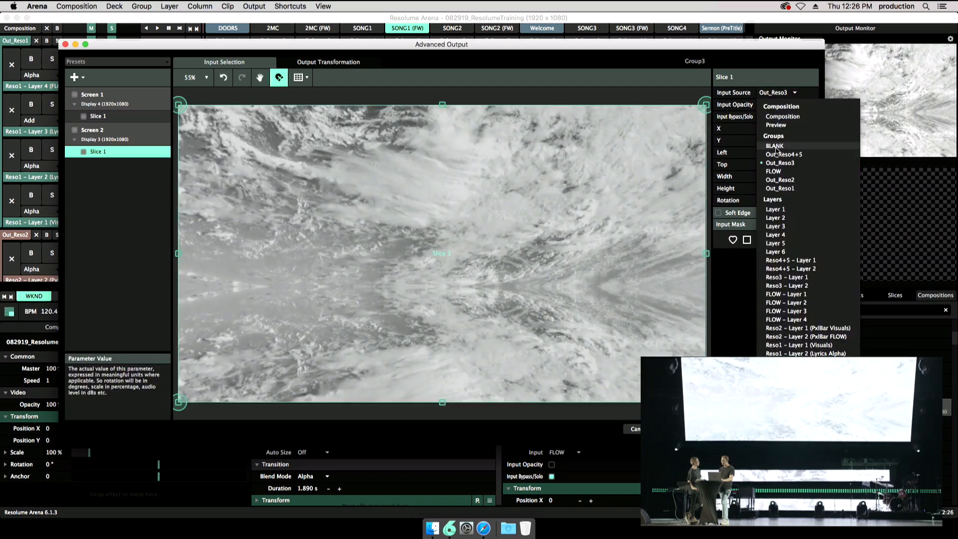
left_click(775, 146)
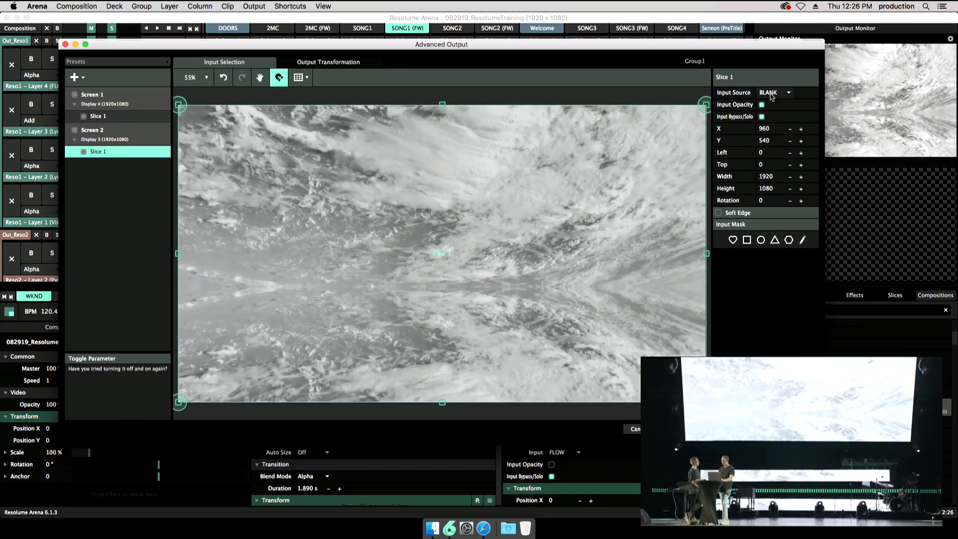
left_click(772, 93)
left_click(782, 154)
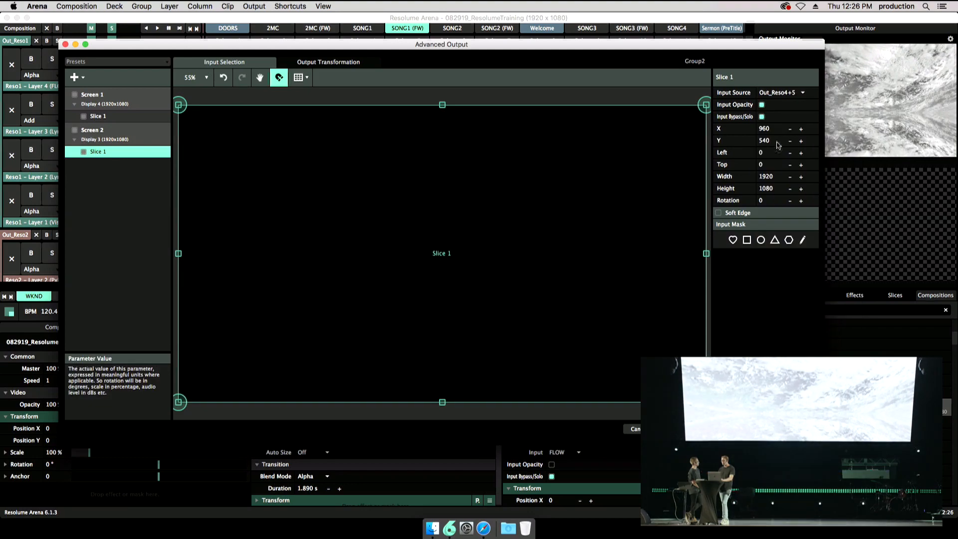
Set the input source of Screen 2's Slice 1 to the Out_Reso2 group.
left_click(778, 93)
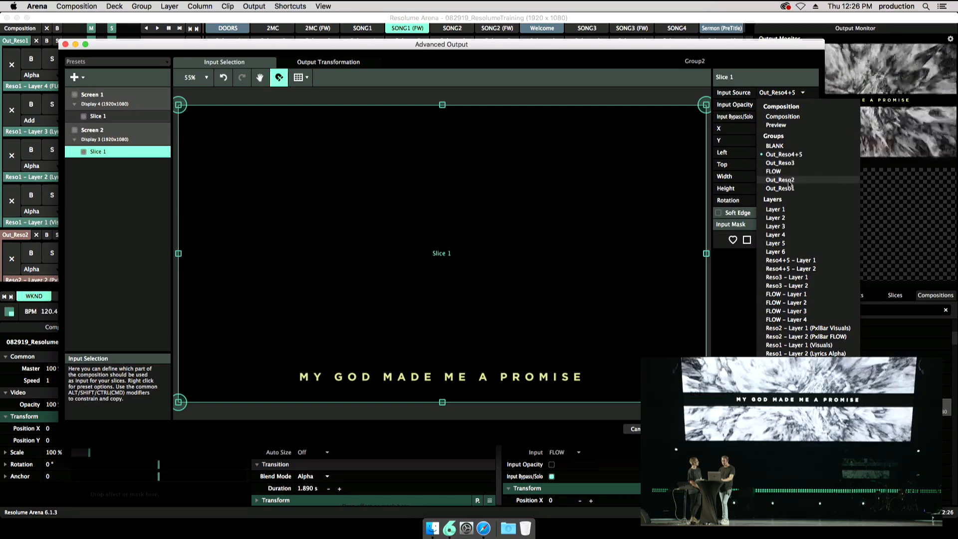
left_click(788, 182)
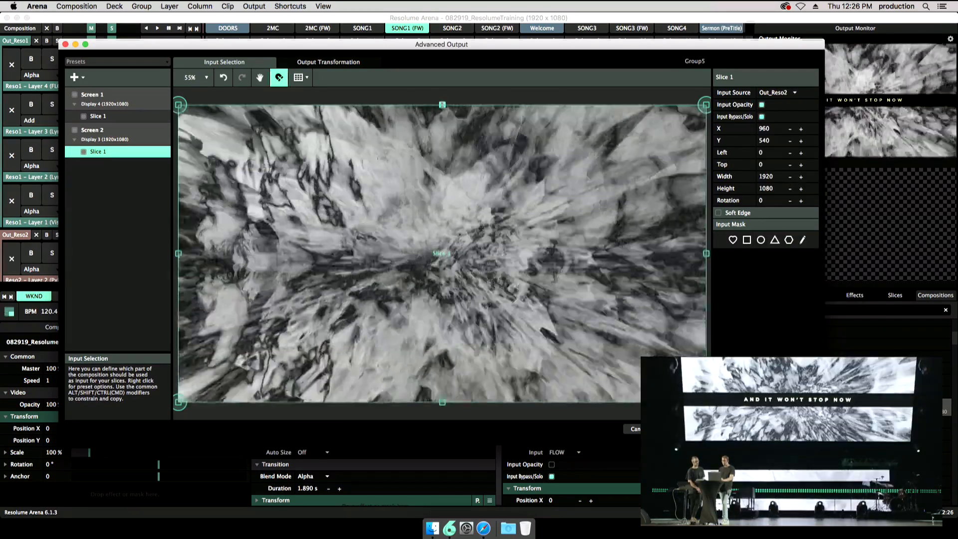
Crop Screen 2's Slice 1 input to a full-width strip about 192 px high, starting at 465, and launch the Welcome column to check it.
left_click_drag(442, 128, 438, 240)
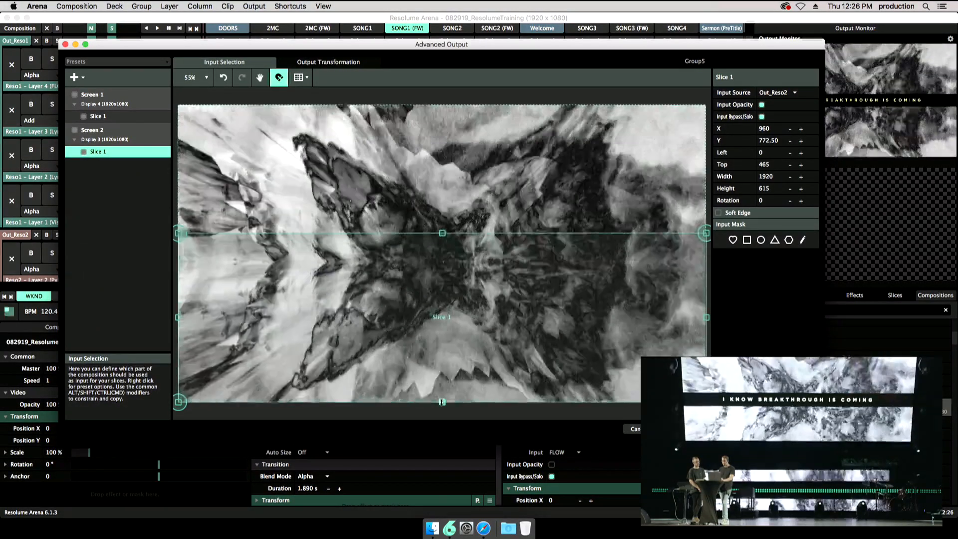
left_click_drag(439, 401, 442, 286)
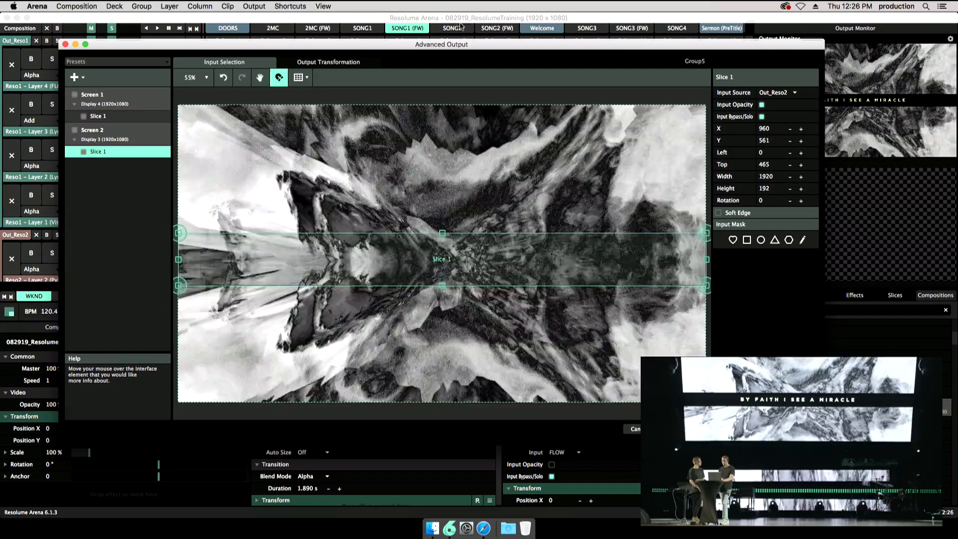
left_click(537, 29)
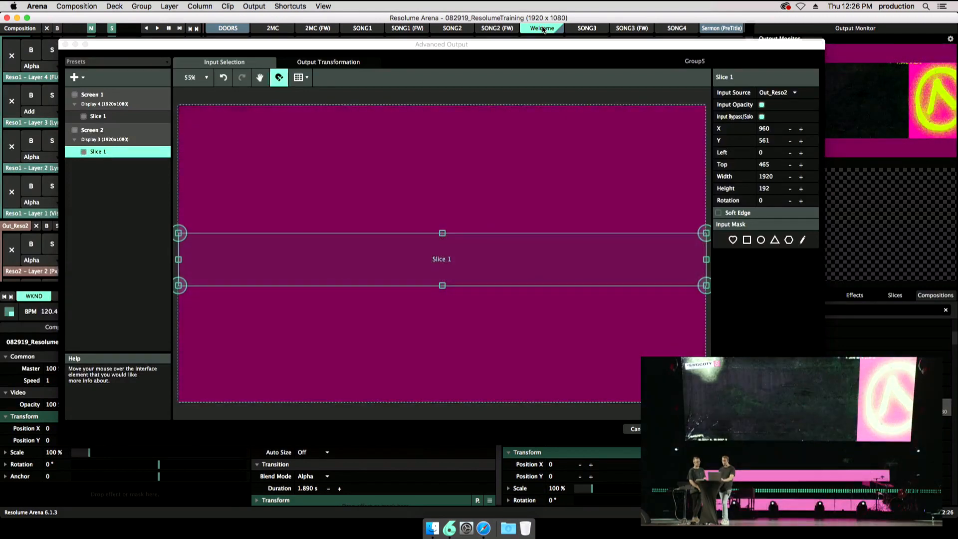
Set the input source of Screen 2's Slice 1 to Out_Reso1, trim its strip to about 167 px high from 490, and check the output.
left_click(778, 94)
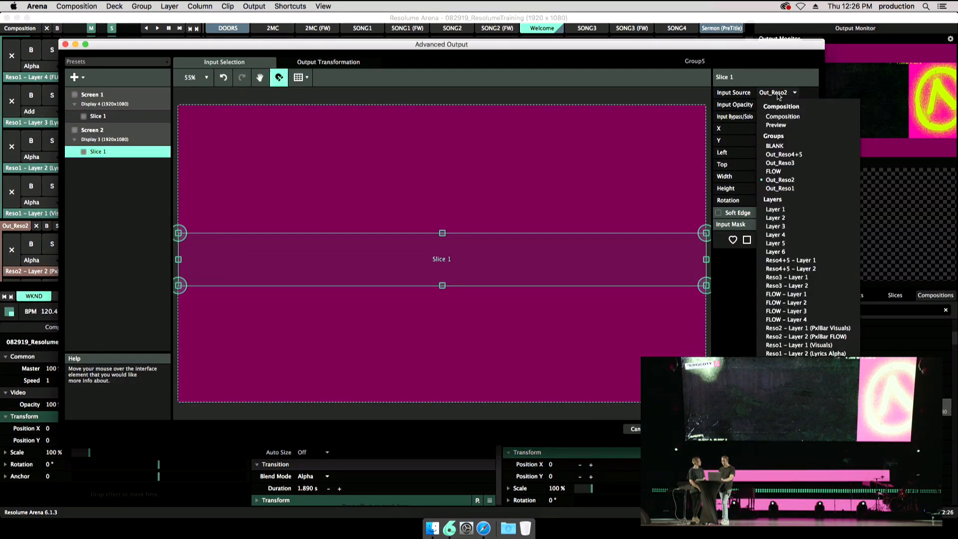
left_click(773, 190)
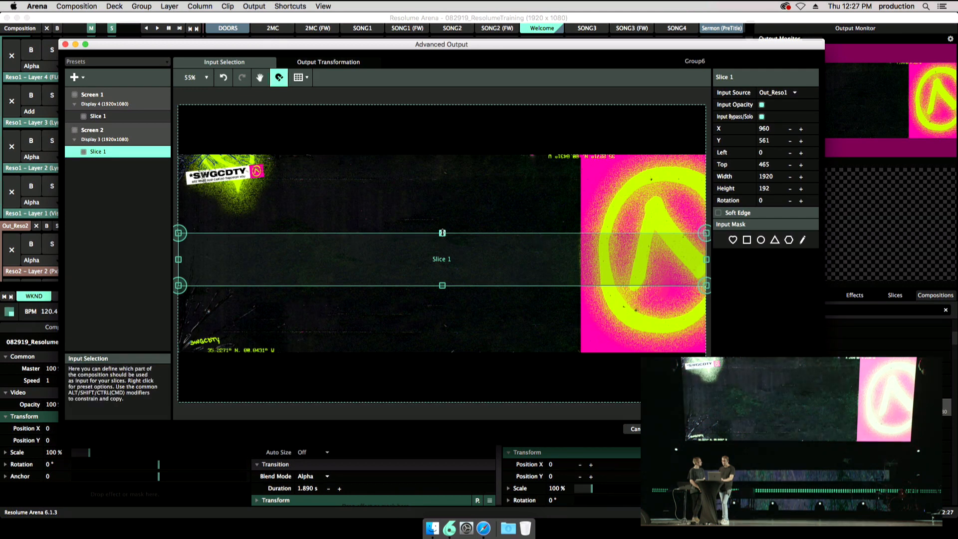
left_click_drag(441, 233, 442, 240)
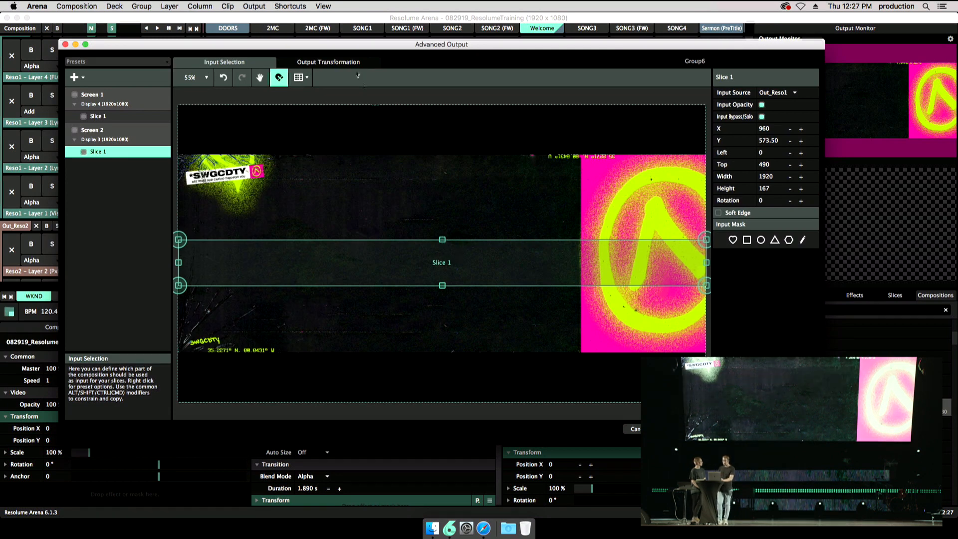
left_click(325, 66)
left_click(247, 63)
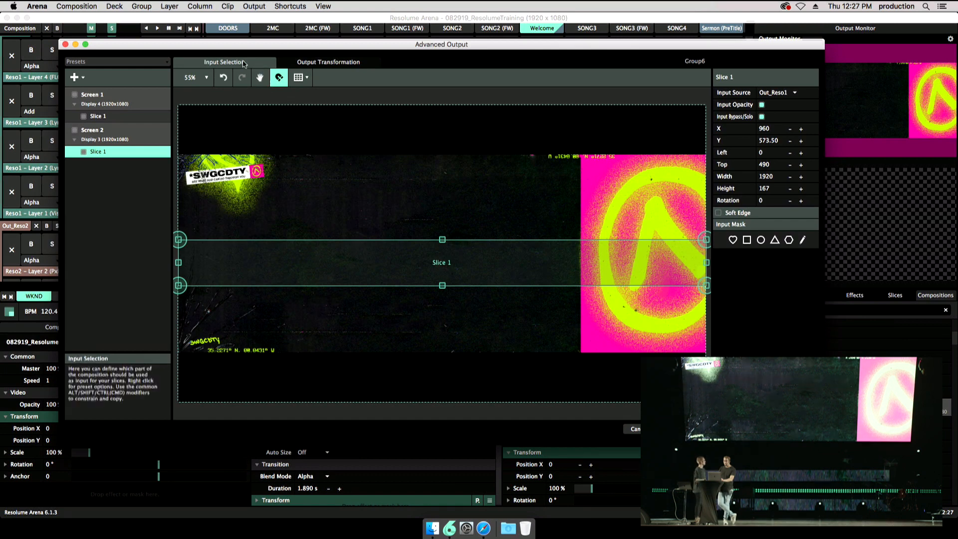
left_click(309, 64)
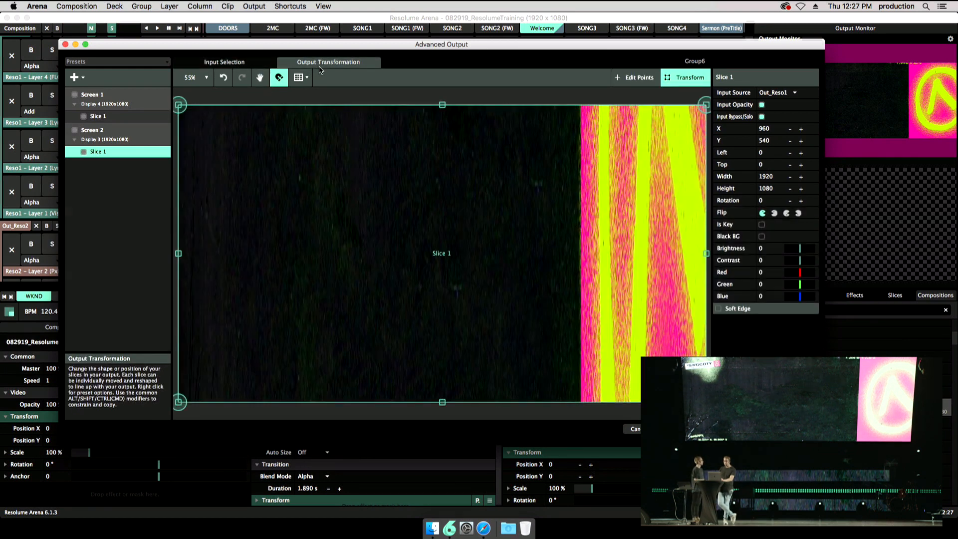
left_click(250, 64)
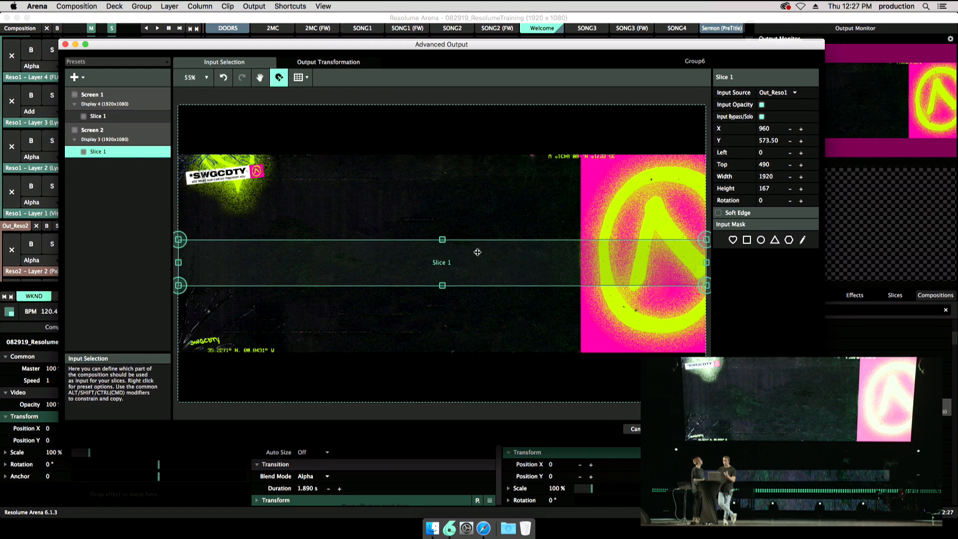
Try Slice 1's input strip over the artwork's upper edge (Top about 181) and lower edge (Top about 742), comparing the output each time.
left_click_drag(472, 262, 474, 176)
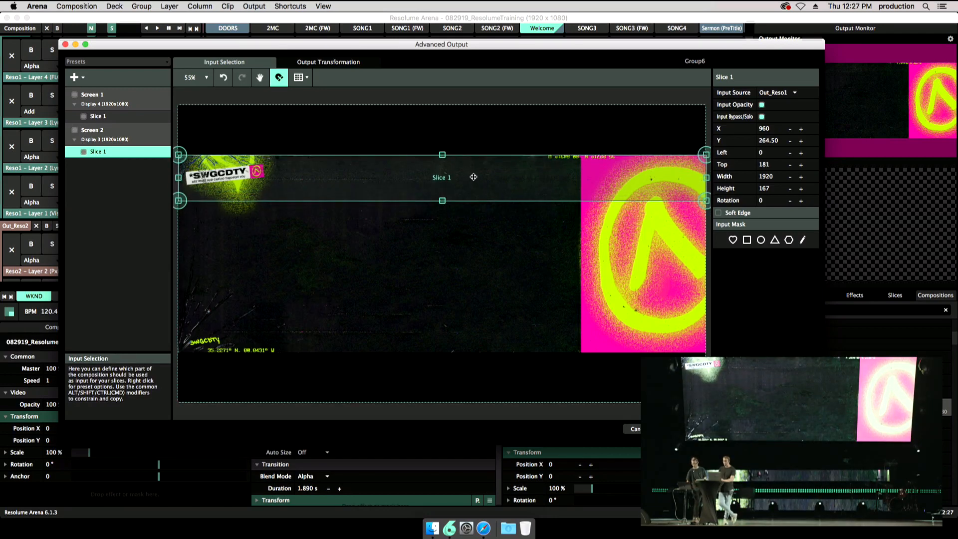
left_click(344, 65)
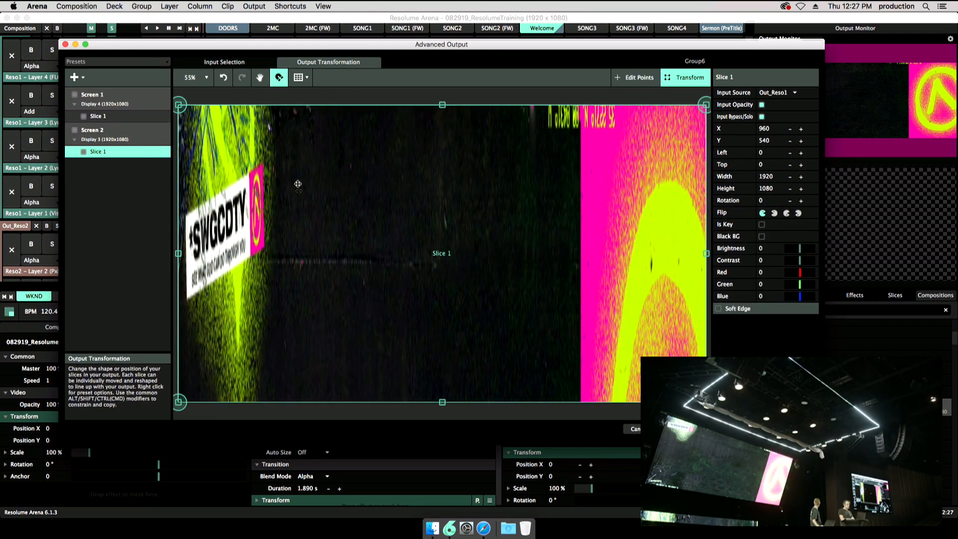
left_click(244, 63)
left_click_drag(382, 184, 381, 337)
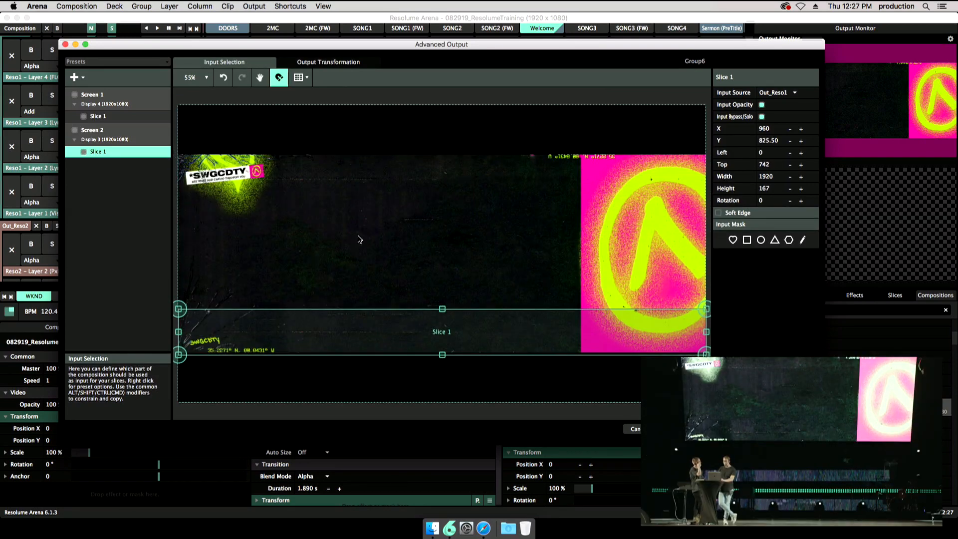
left_click(343, 64)
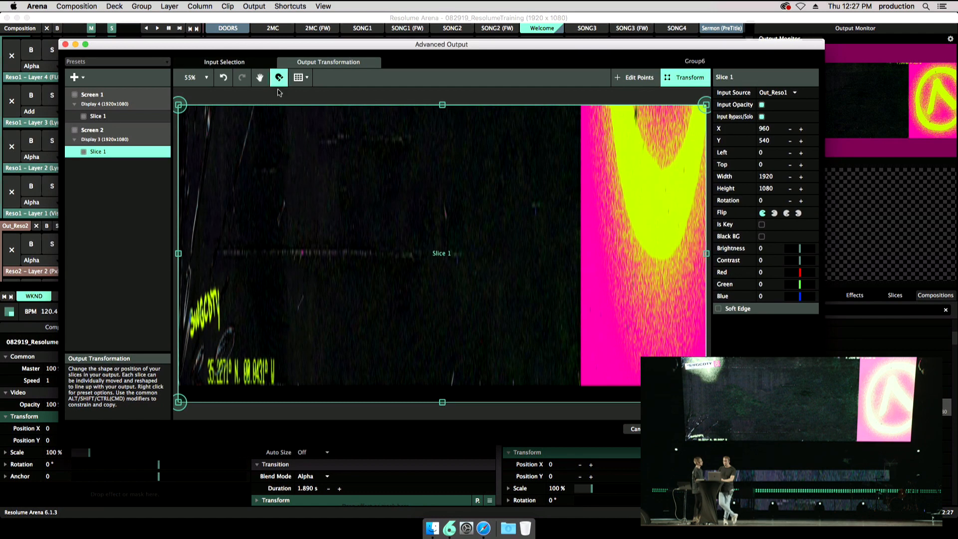
left_click(249, 63)
left_click(344, 67)
left_click(258, 64)
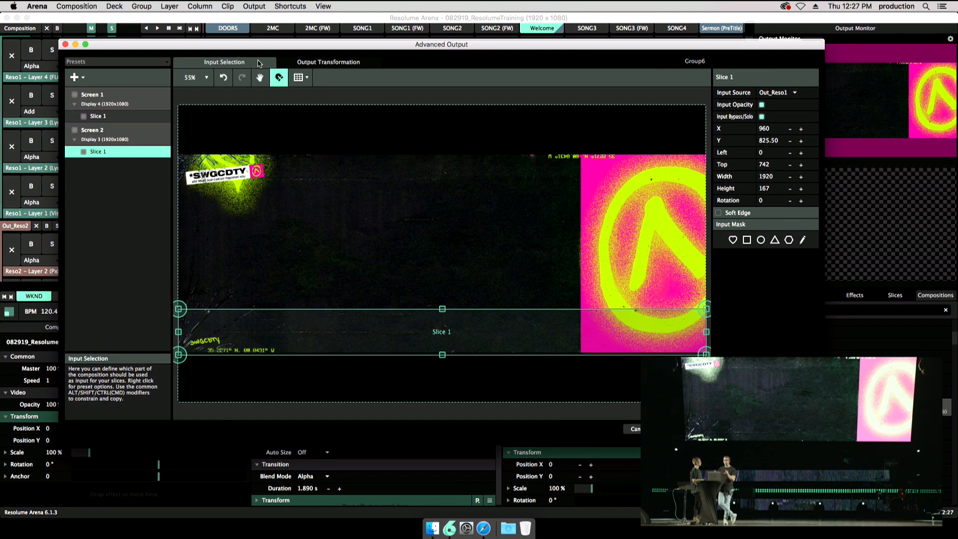
Shrink Slice 1's output to about 1352 x 91 in the screen's upper-left corner and move its input strip to a Top of about 175.
left_click(314, 63)
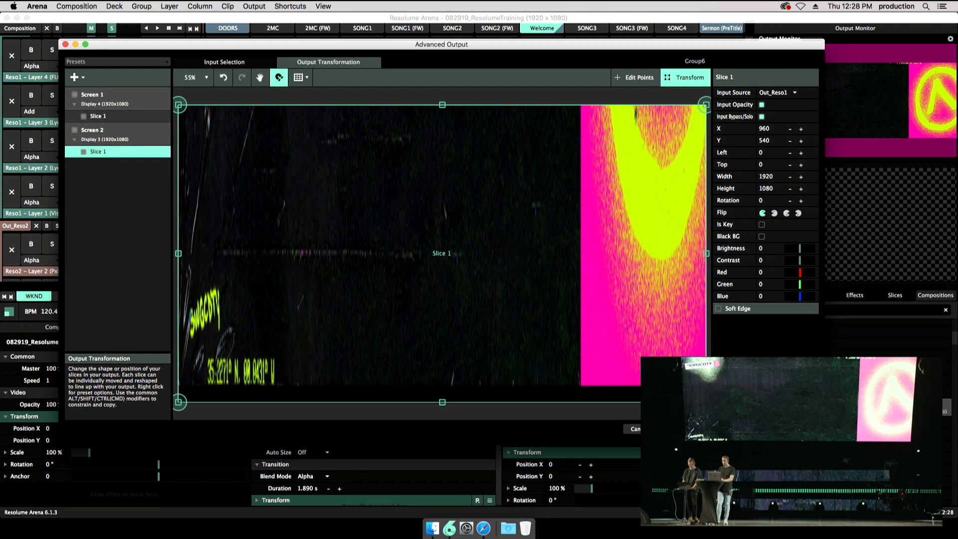
left_click_drag(698, 394, 549, 128)
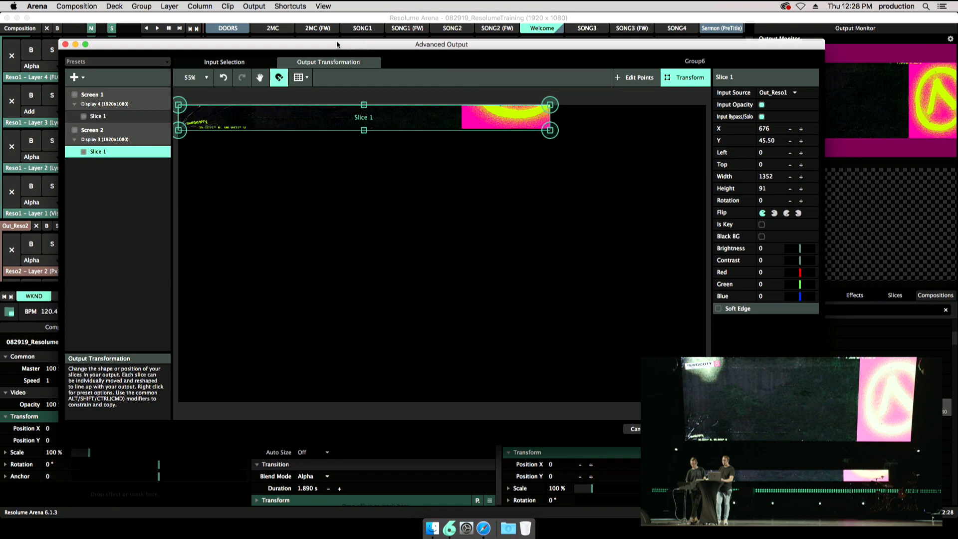
left_click(254, 64)
left_click_drag(517, 327, 517, 308)
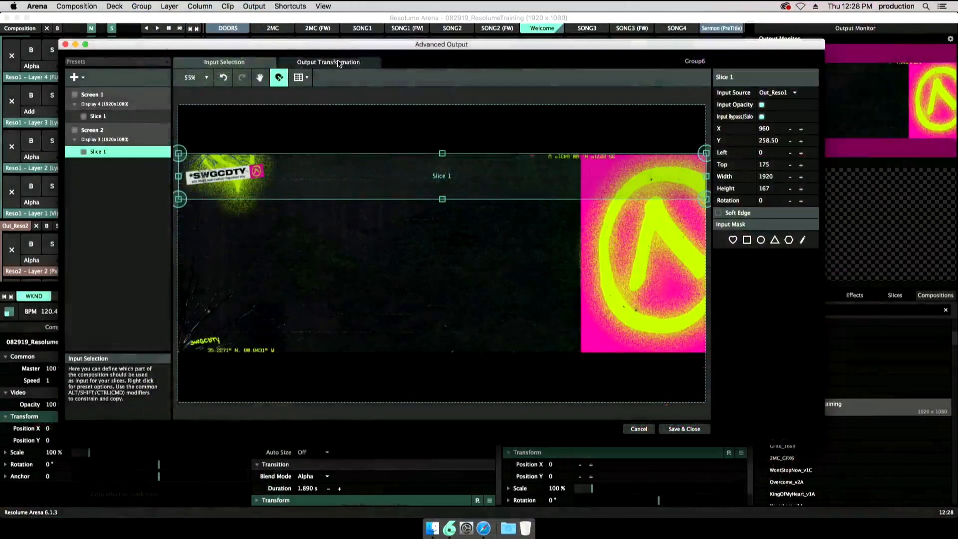
left_click(328, 62)
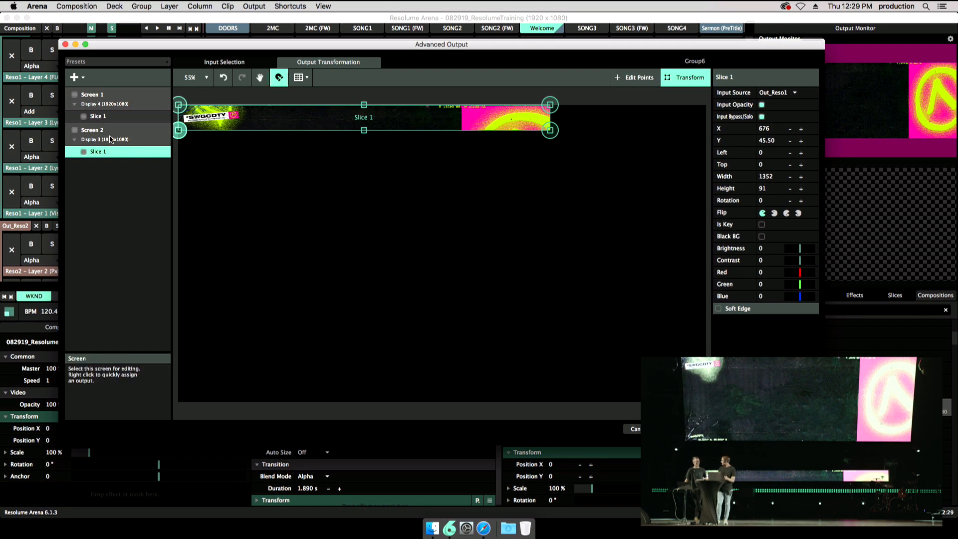
Add a DMX Lumiverse and place its LED 16 fixture's input over the lower part of the pink logo, at about Left 1408, Top 790.
left_click(84, 78)
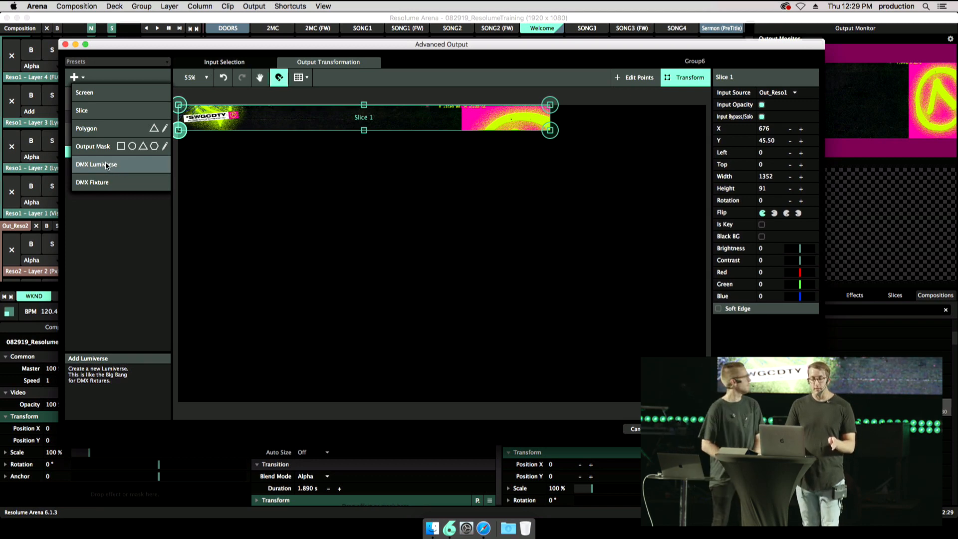
left_click(112, 167)
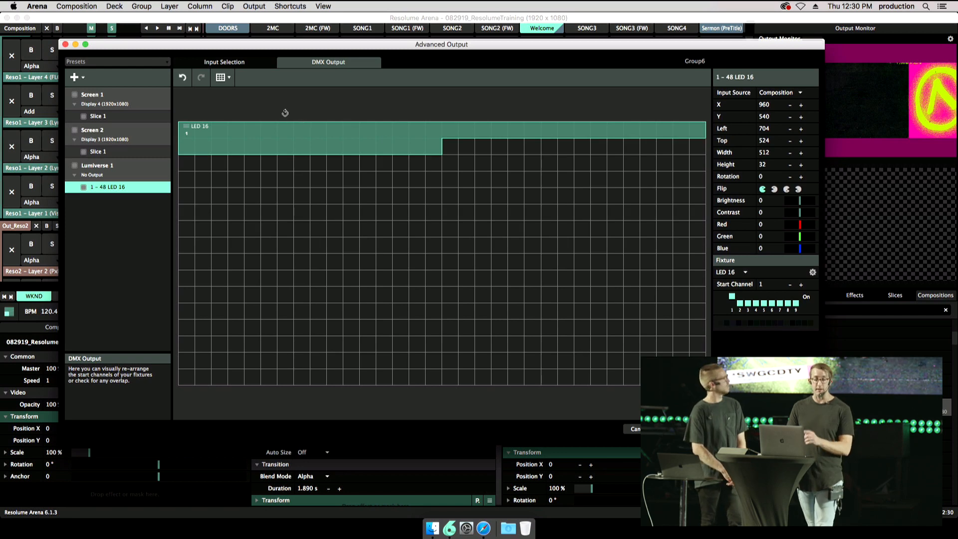
left_click(233, 64)
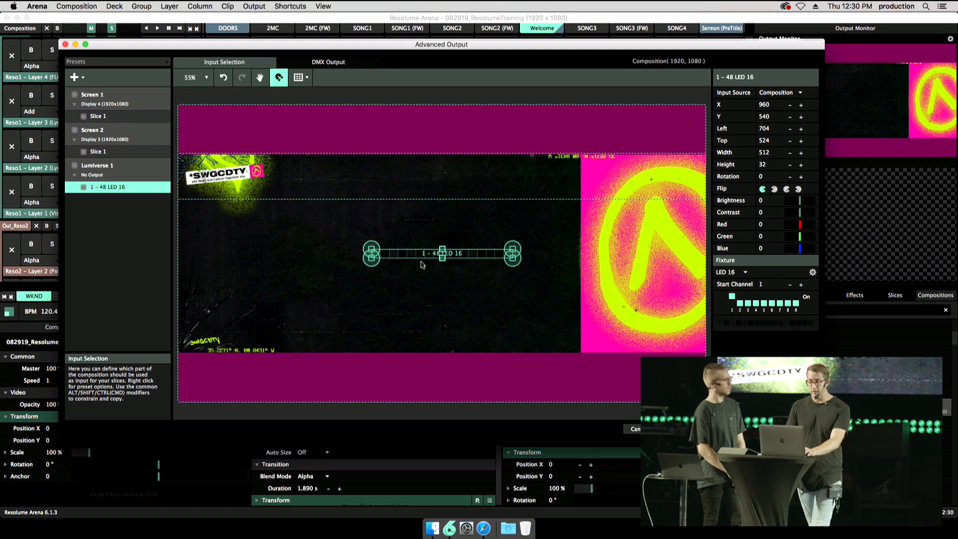
left_click_drag(409, 254, 597, 275)
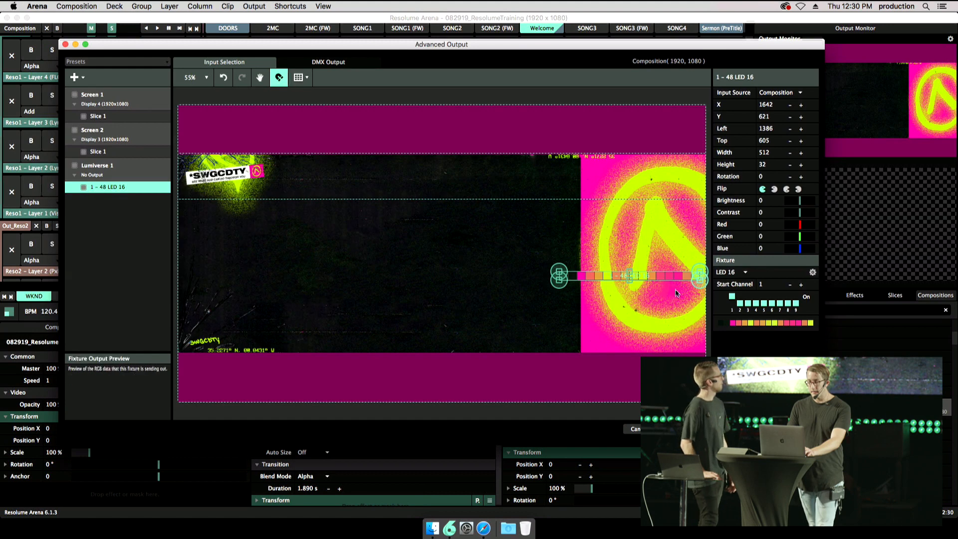
left_click_drag(661, 277, 661, 333)
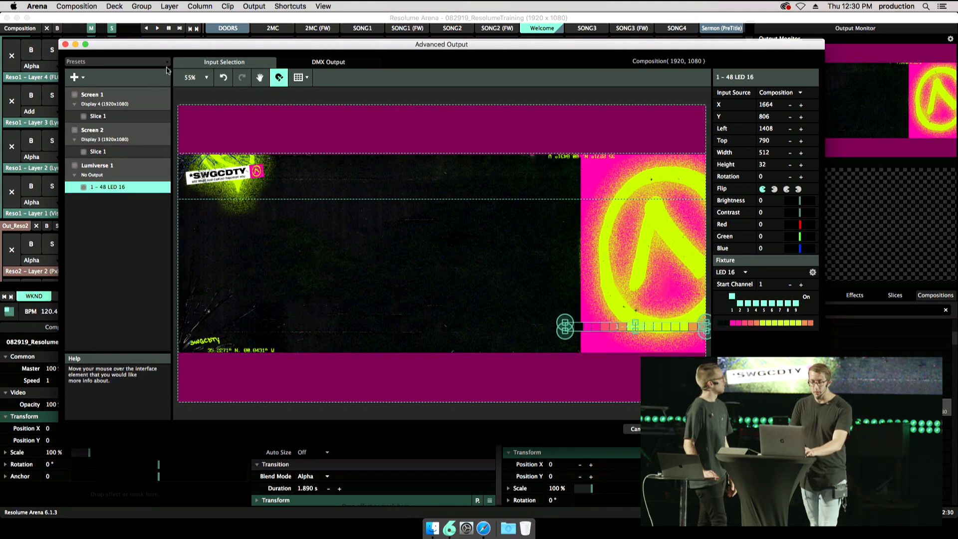
Load the BAL_August19 output preset and look through the available presets and preset commands.
left_click(150, 61)
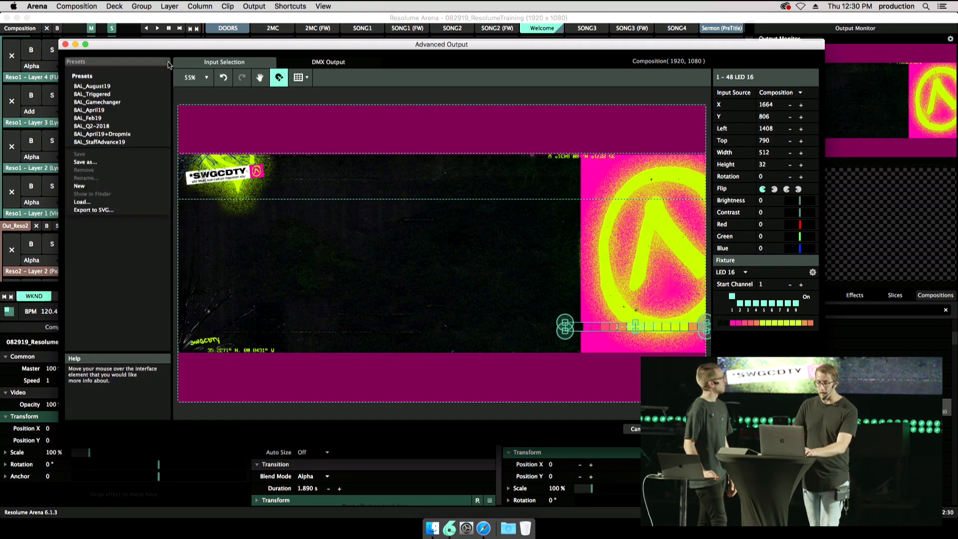
left_click(106, 87)
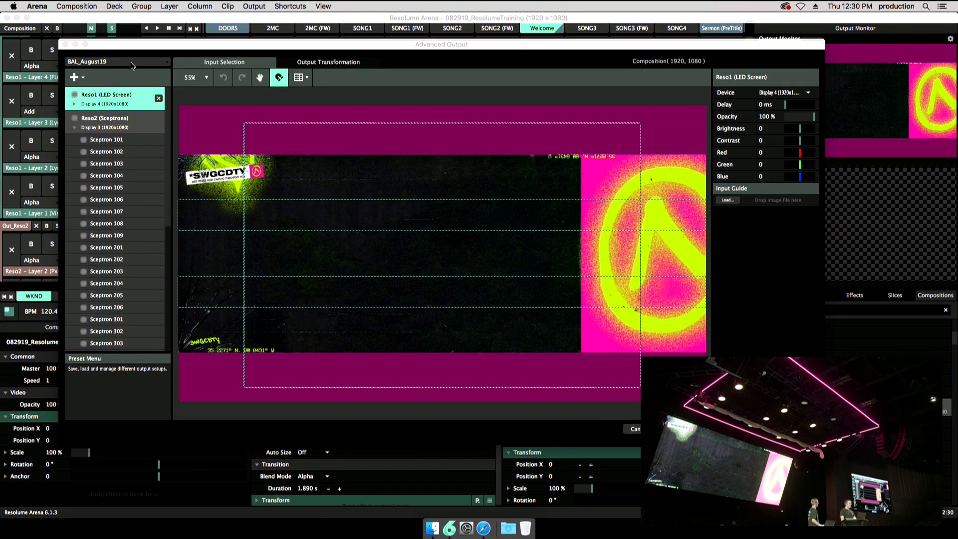
left_click(132, 65)
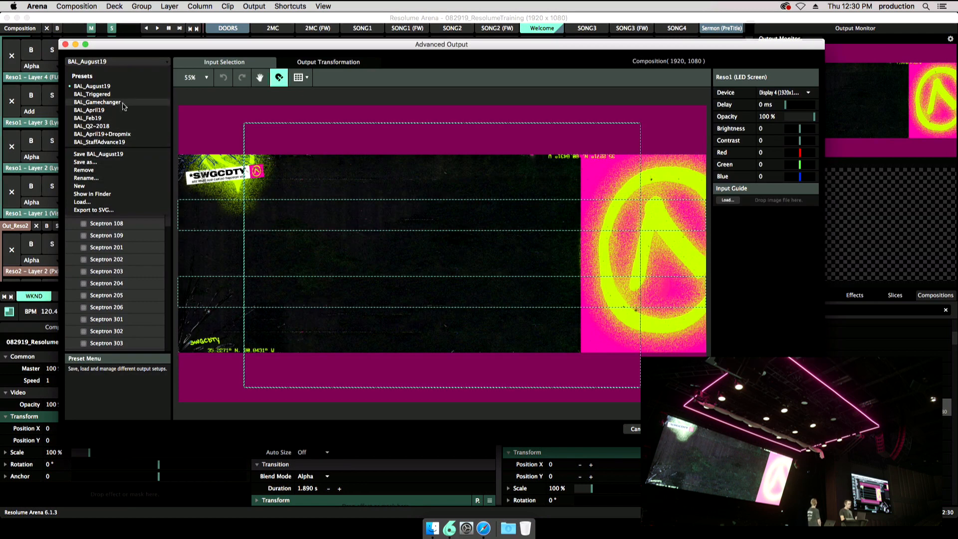
left_click(113, 88)
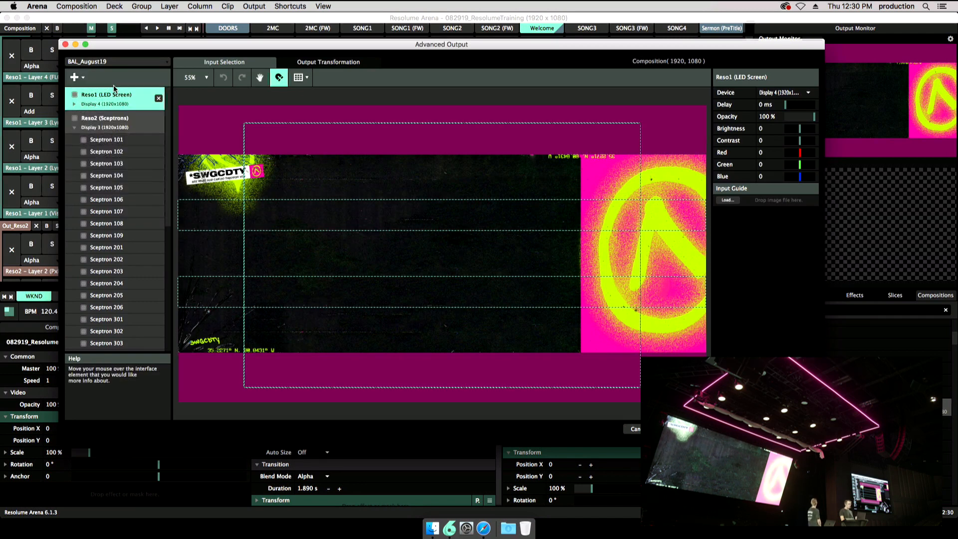
left_click(122, 65)
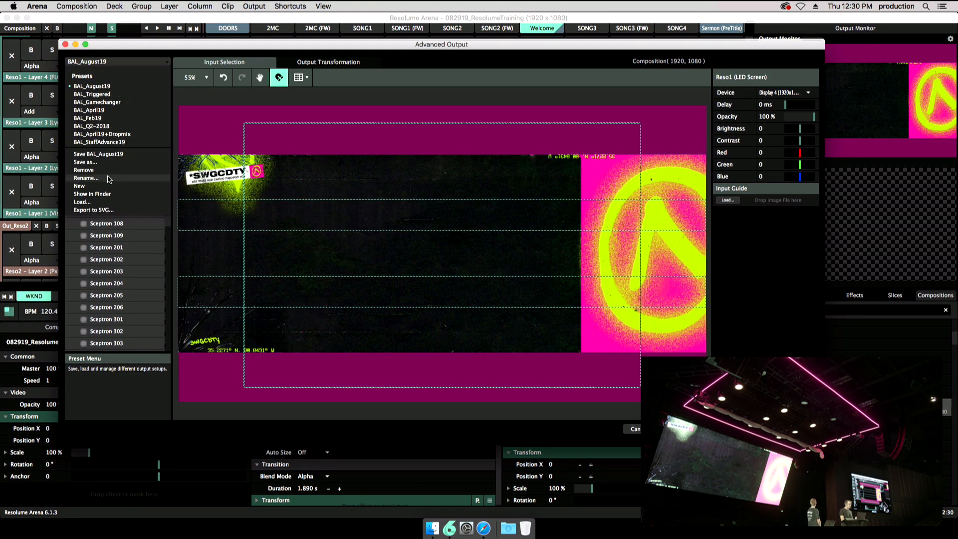
left_click(110, 87)
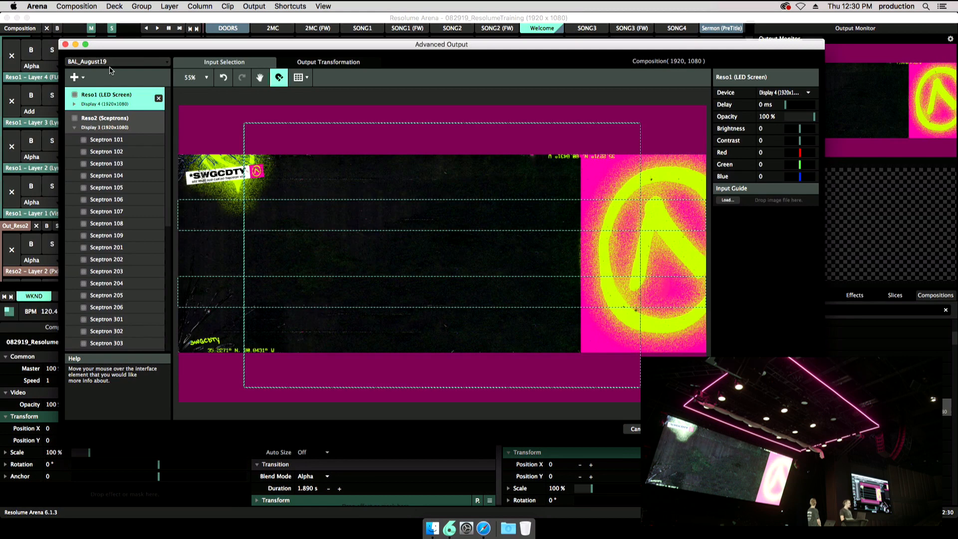
left_click(116, 62)
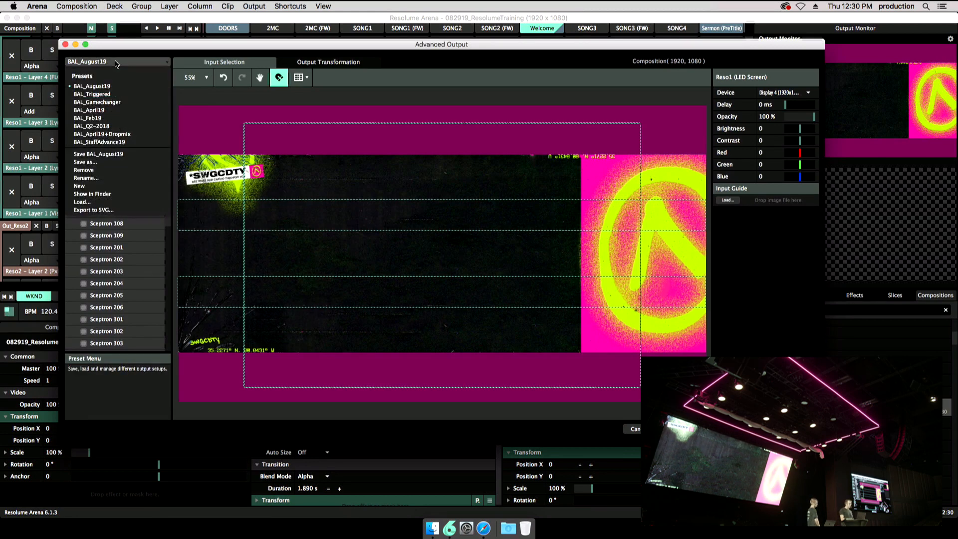
left_click(116, 63)
Examine the input regions of the Reso2 (Sceptrons) screen's slices one by one, from Sceptron 101 to Sceptron 108.
left_click(102, 129)
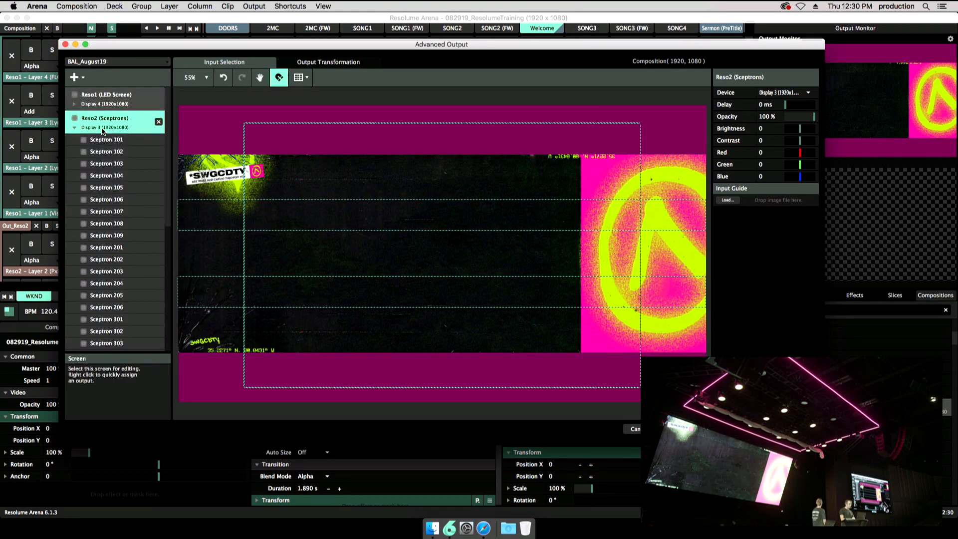
left_click(107, 140)
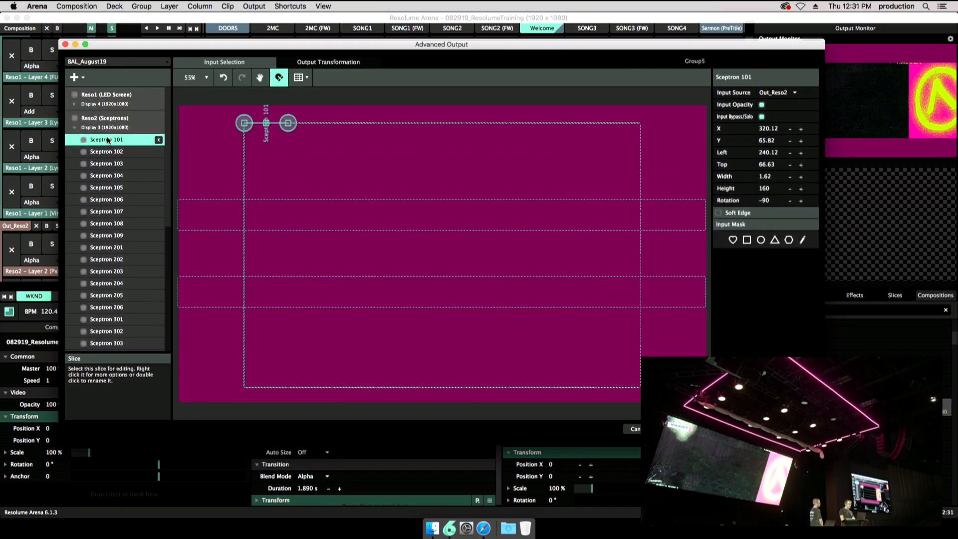
left_click(105, 152)
left_click(105, 164)
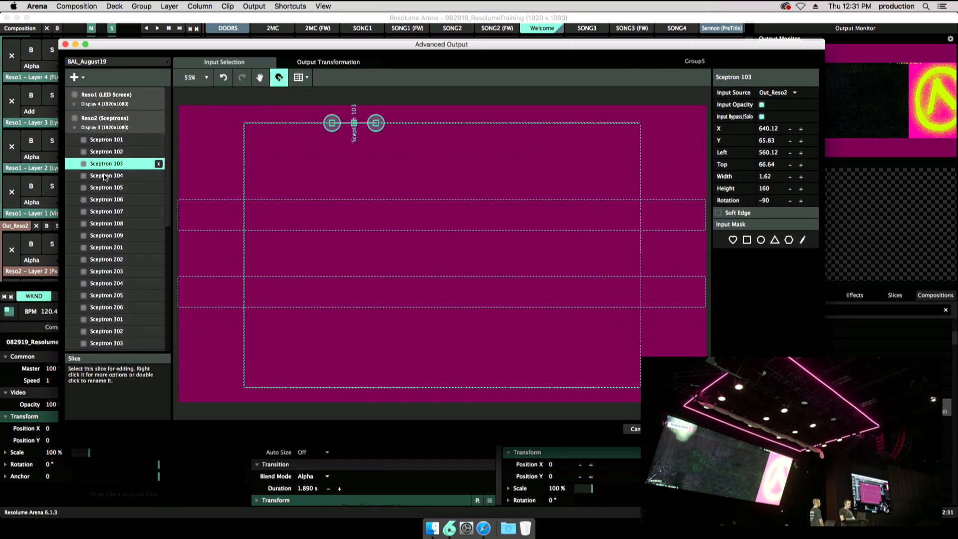
left_click(105, 177)
left_click(105, 189)
left_click(105, 201)
left_click(106, 212)
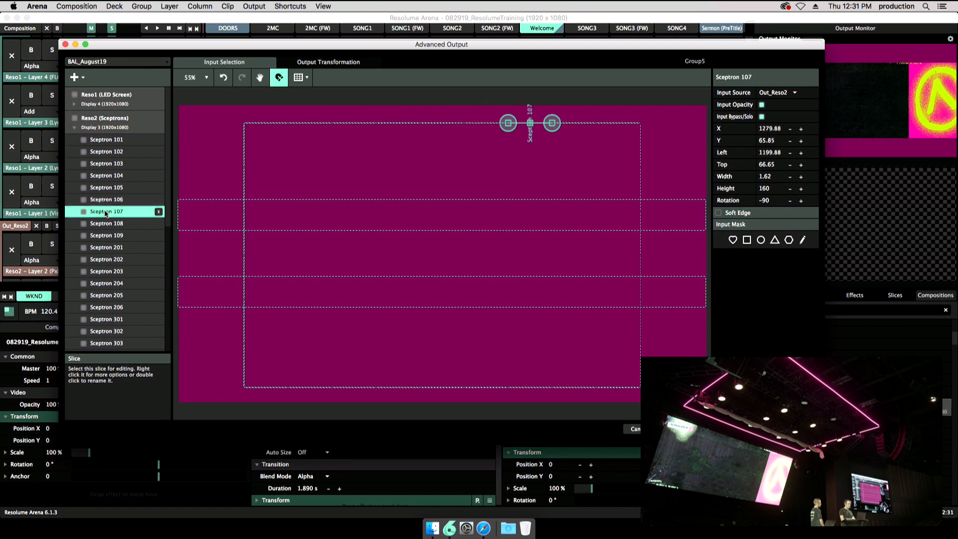
left_click(106, 224)
Select the slices from Sceptron 101 through Sceptron 307 together to view their combined input area.
left_click(109, 143)
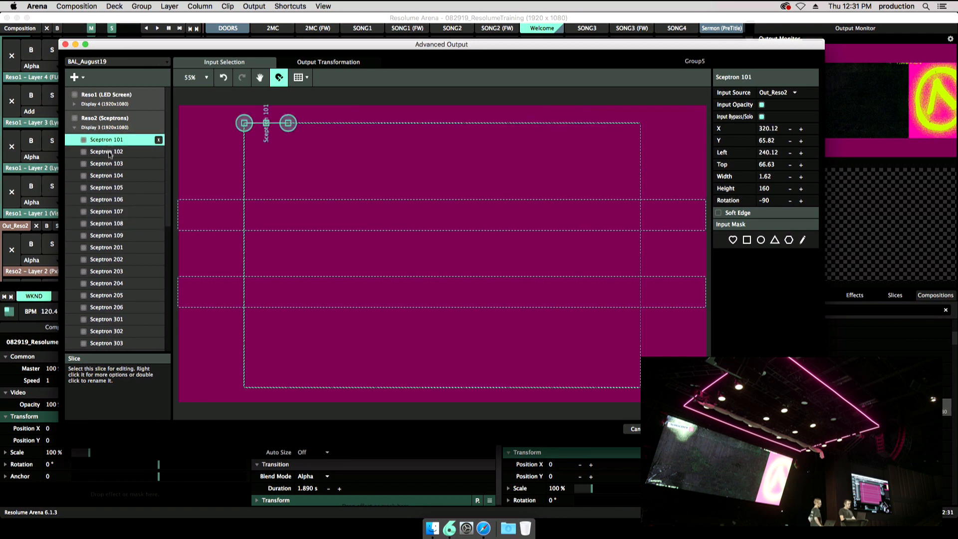
scroll(114, 248, "down", 2)
left_click(113, 248, "shift")
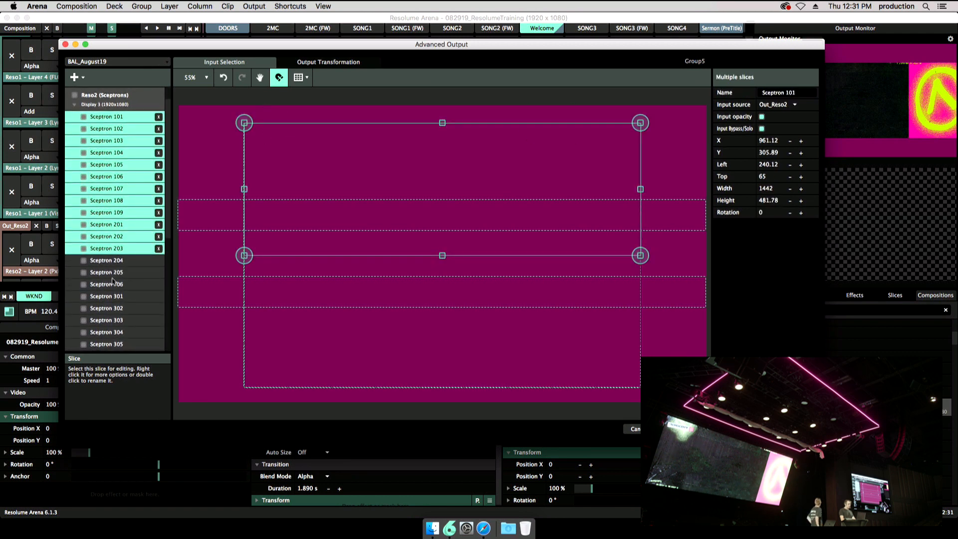
left_click(113, 285, "shift")
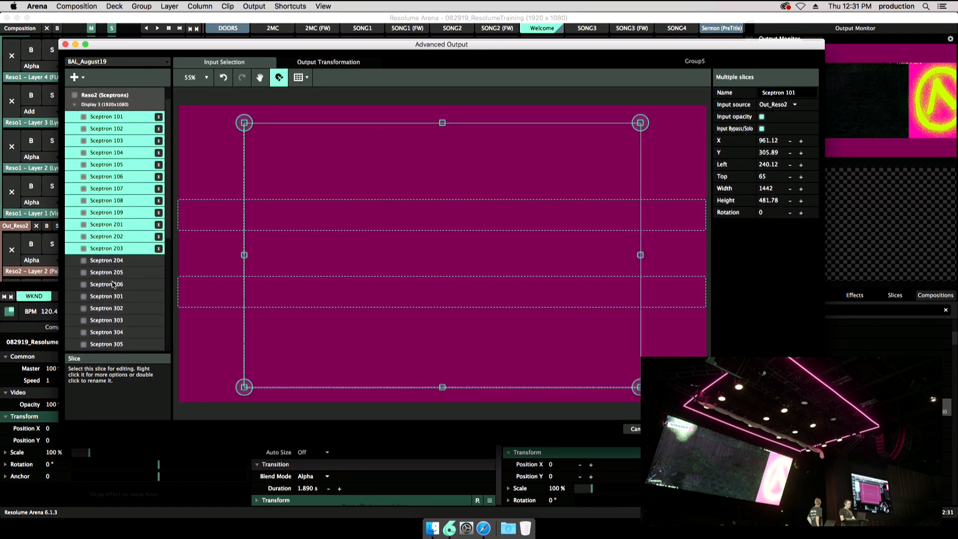
scroll(112, 332, "down", 3)
left_click(112, 341, "shift")
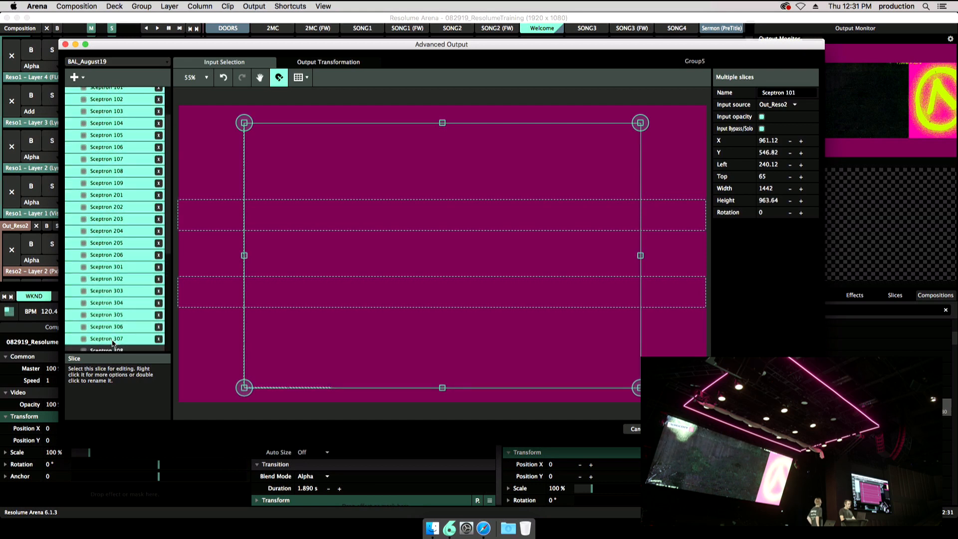
Extend the slice selection from Sceptron 101 through Sceptron 406 to view their combined input area, and collapse the Reso2 (Sceptrons) screen.
scroll(113, 340, "down", 10)
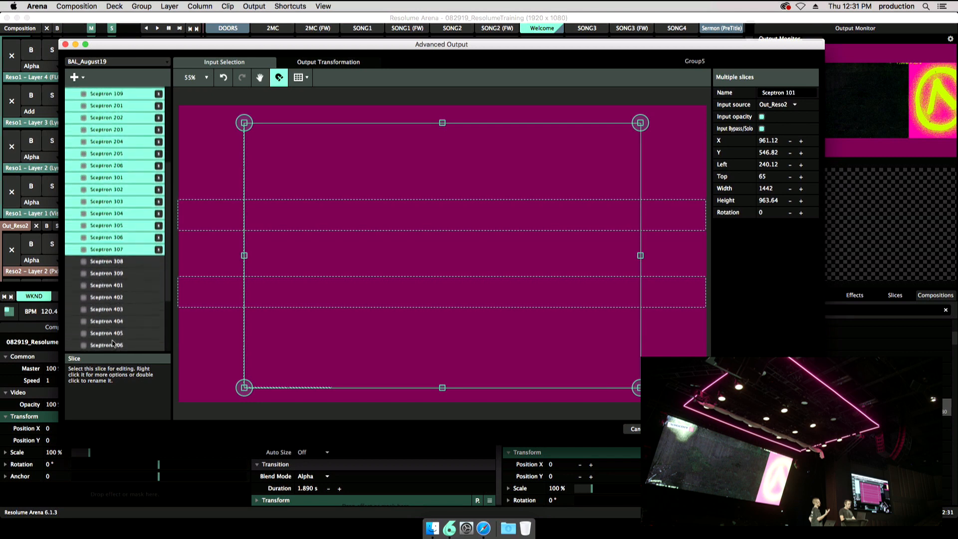
left_click(111, 310, "shift")
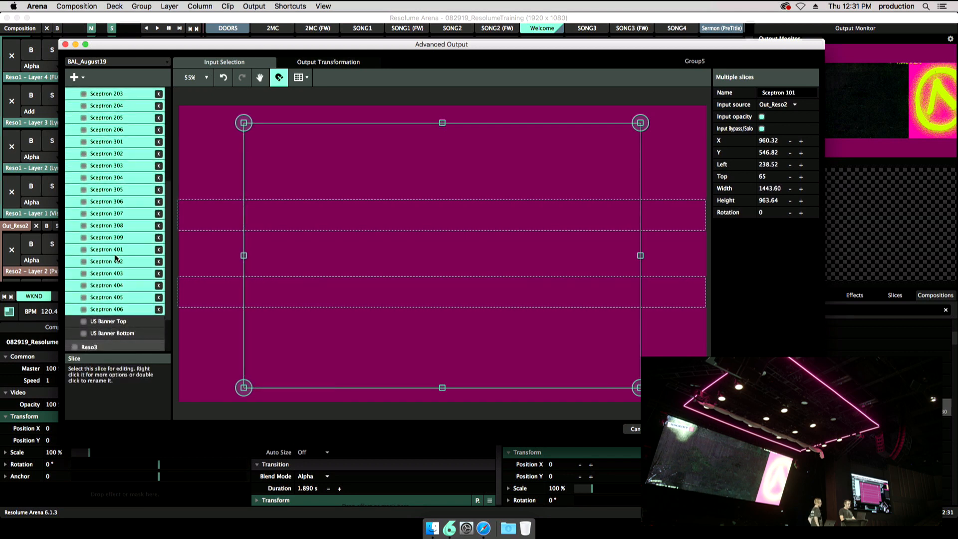
scroll(116, 258, "up", 7)
scroll(116, 256, "up", 5)
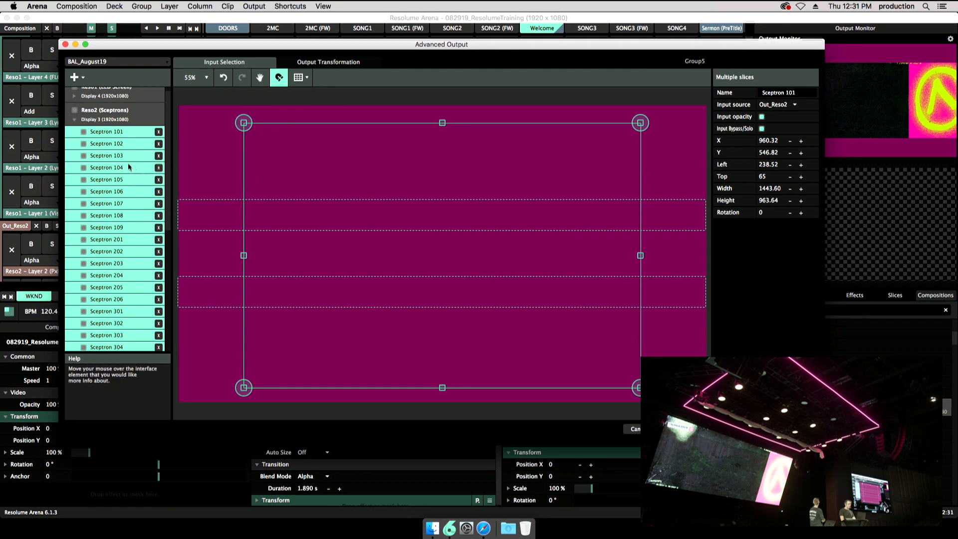
left_click(74, 122)
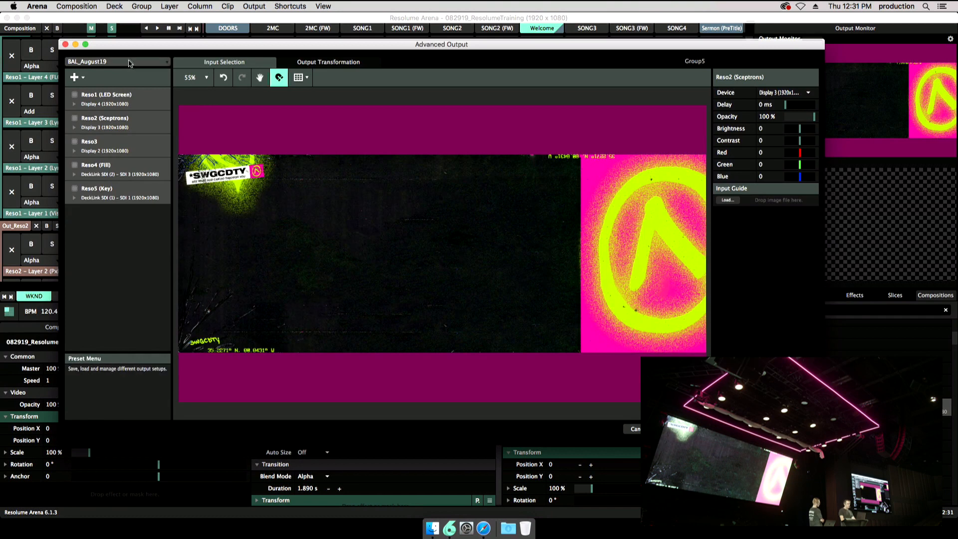
Add a DMX Lumiverse to the output setup and give it a second LED 16 DMX fixture.
left_click(78, 77)
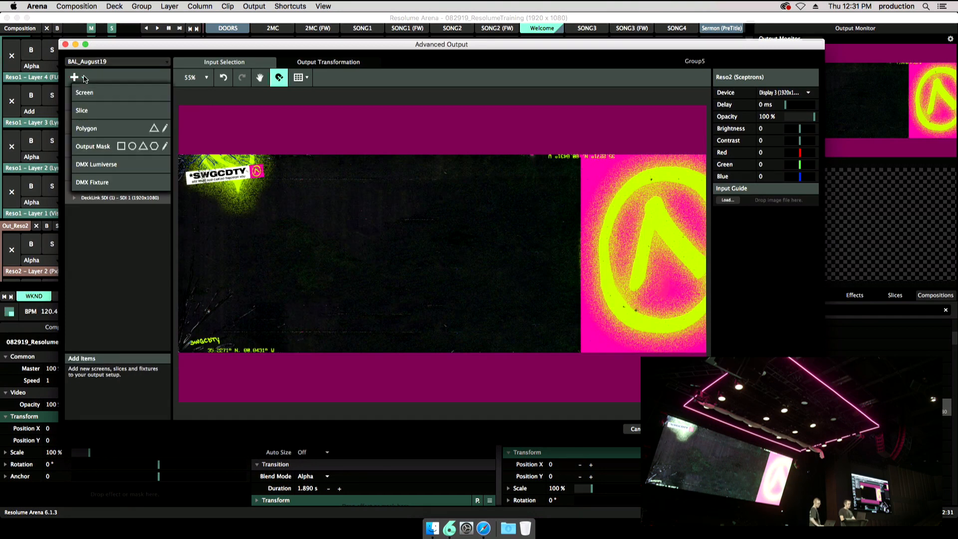
left_click(95, 164)
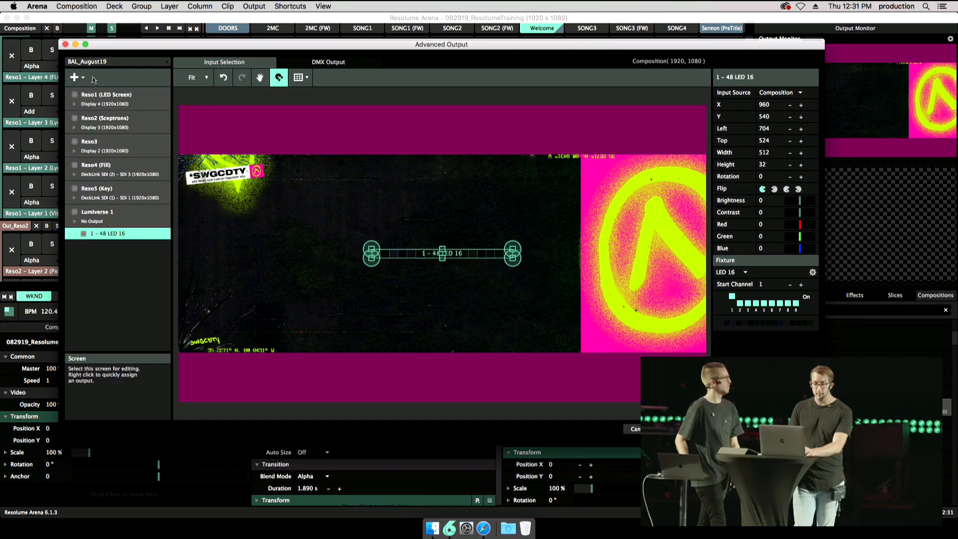
left_click(76, 77)
left_click(93, 182)
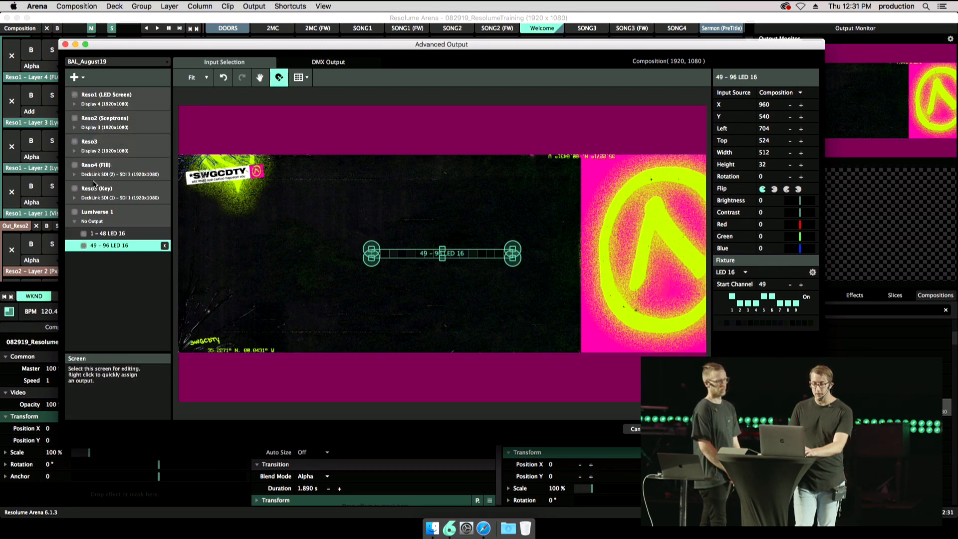
Move the 49 - 96 LED 16 fixture's input below the first fixture's and select both fixtures.
left_click_drag(403, 253, 404, 284)
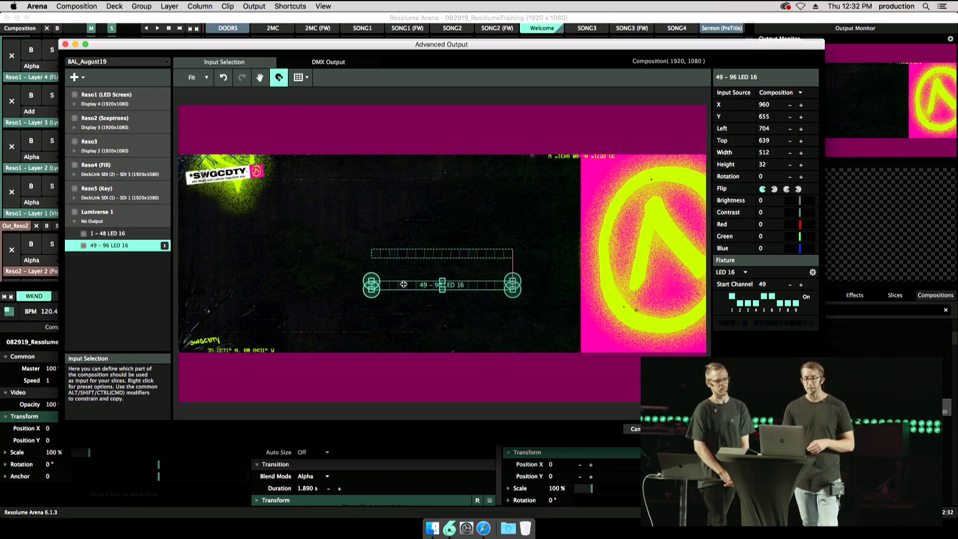
left_click_drag(404, 284, 201, 237)
left_click_drag(246, 255, 404, 283)
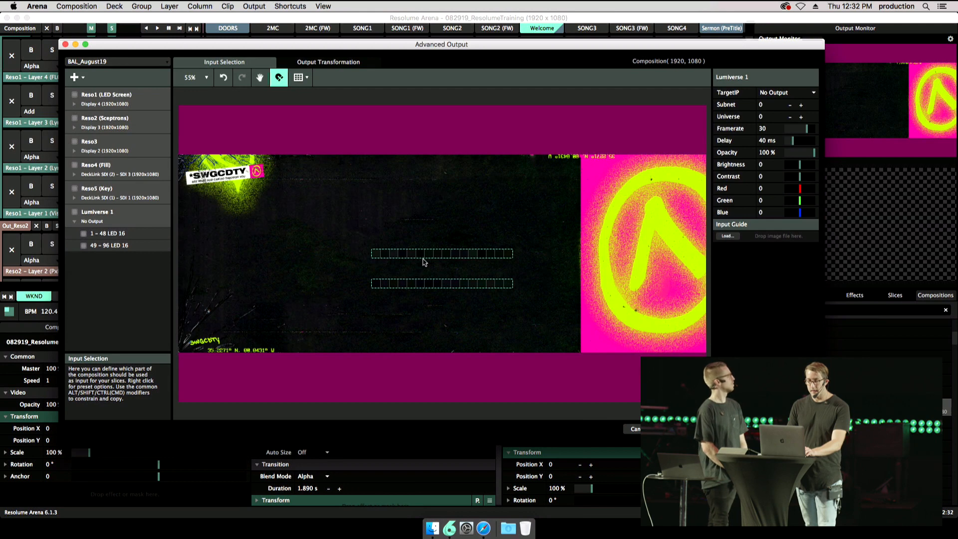
left_click(129, 235)
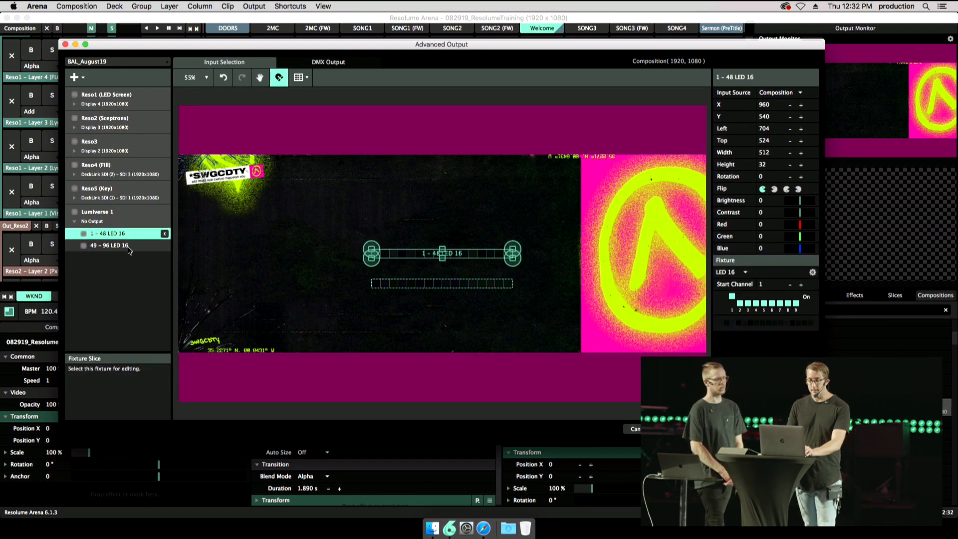
left_click(136, 246, "shift")
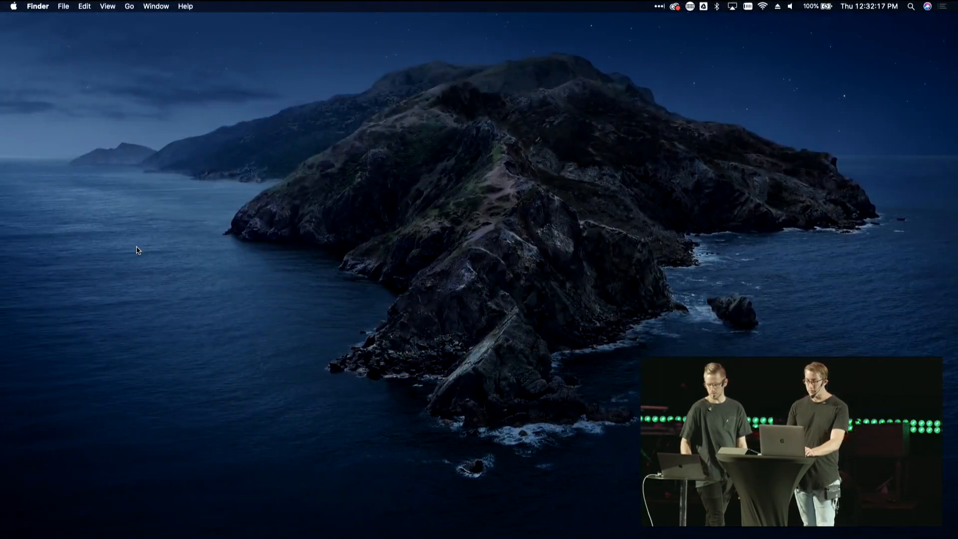
key("super+Tab")
key("super+Tab")
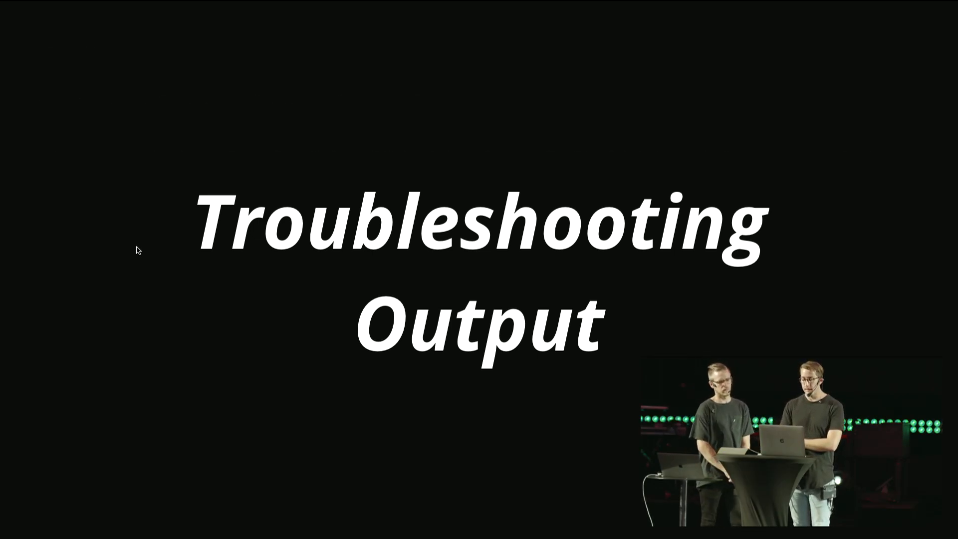
key("Right")
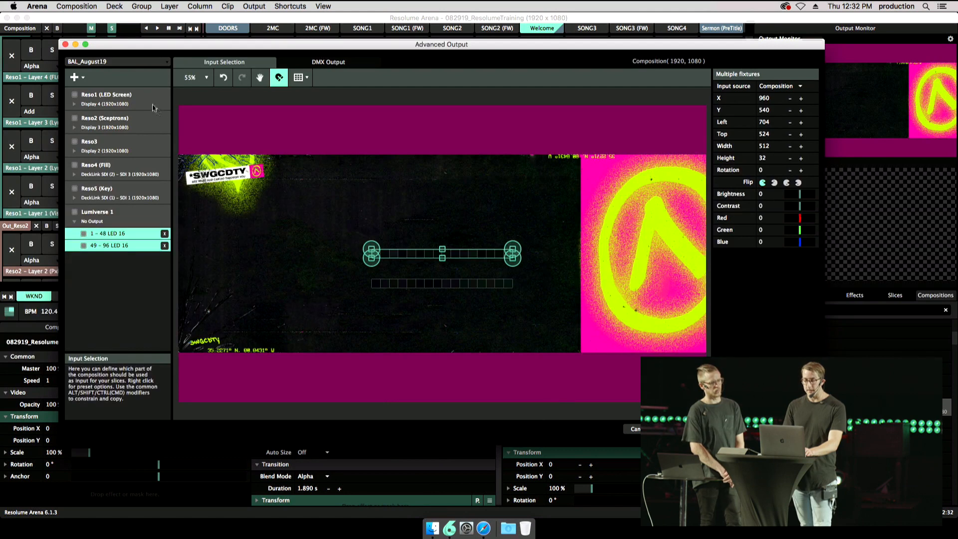
Look through the output devices offered for the Reso1 (LED Screen) screen without changing its device.
left_click(127, 99)
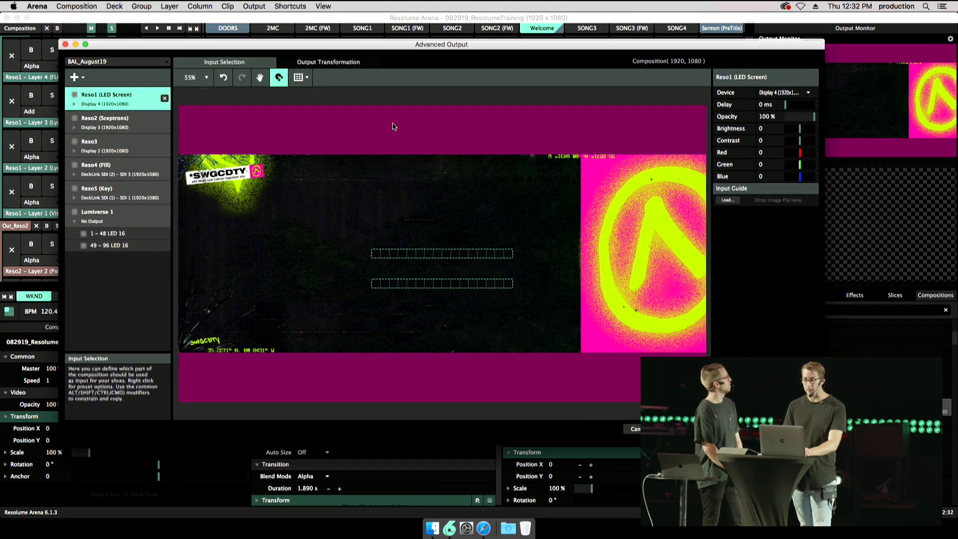
left_click(782, 93)
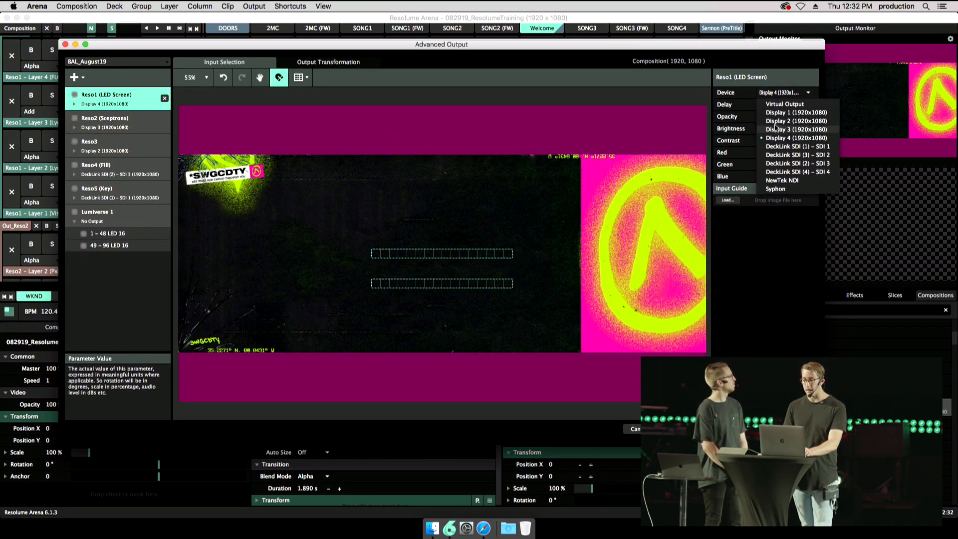
left_click(748, 95)
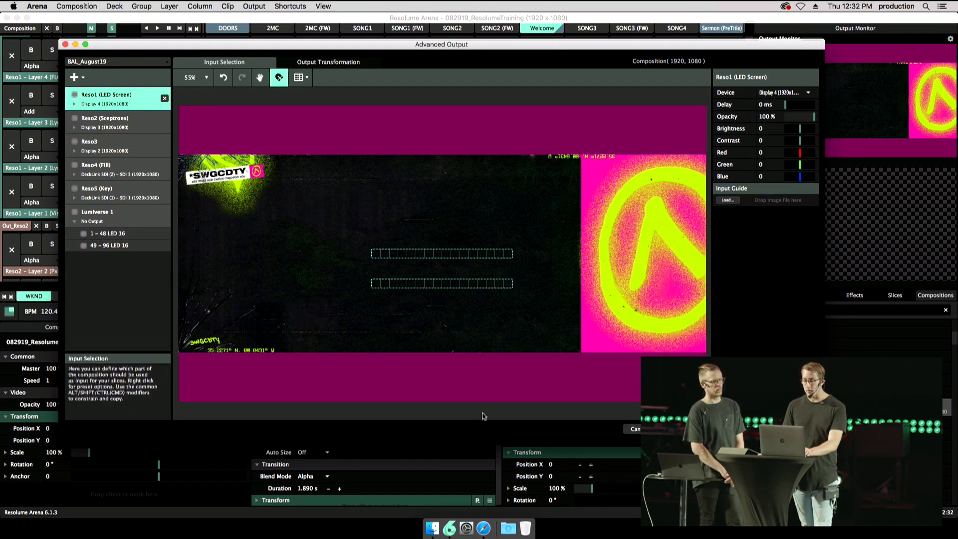
Switch to System Preferences to view the arrangement of the connected displays, and return to Resolume Arena.
left_click(466, 528)
left_click(364, 274)
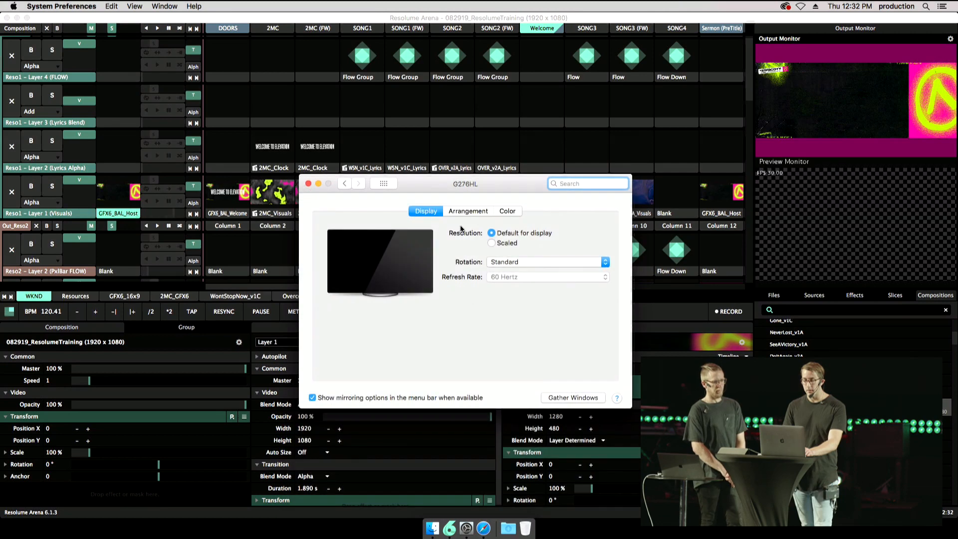
left_click(462, 213)
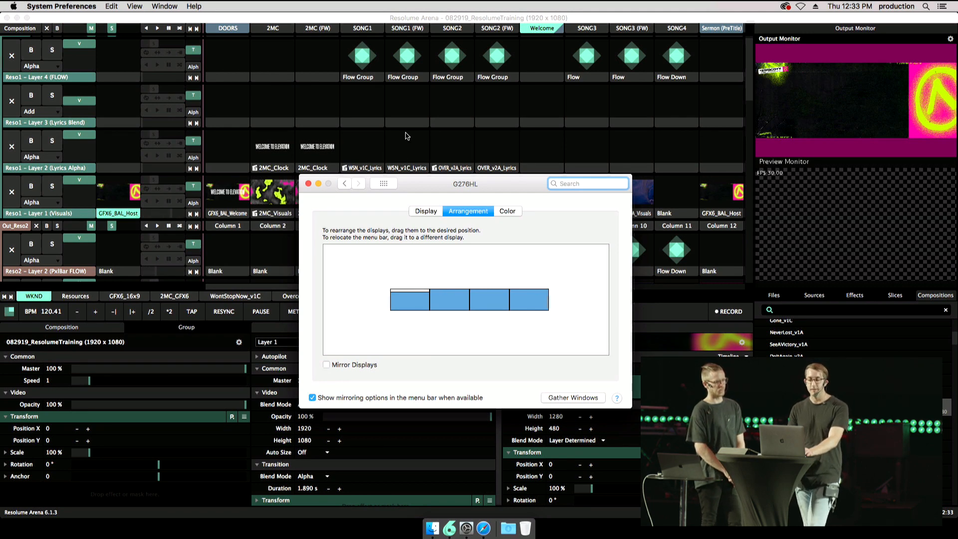
left_click(339, 23)
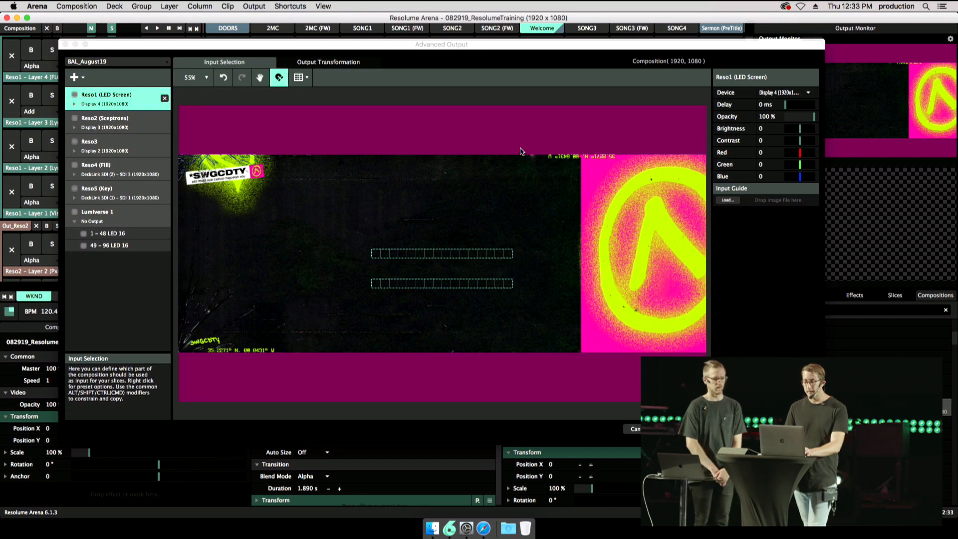
Review the device choices for Reso1 (LED Screen) again against the display arrangement, keeping the current assignment.
left_click(776, 94)
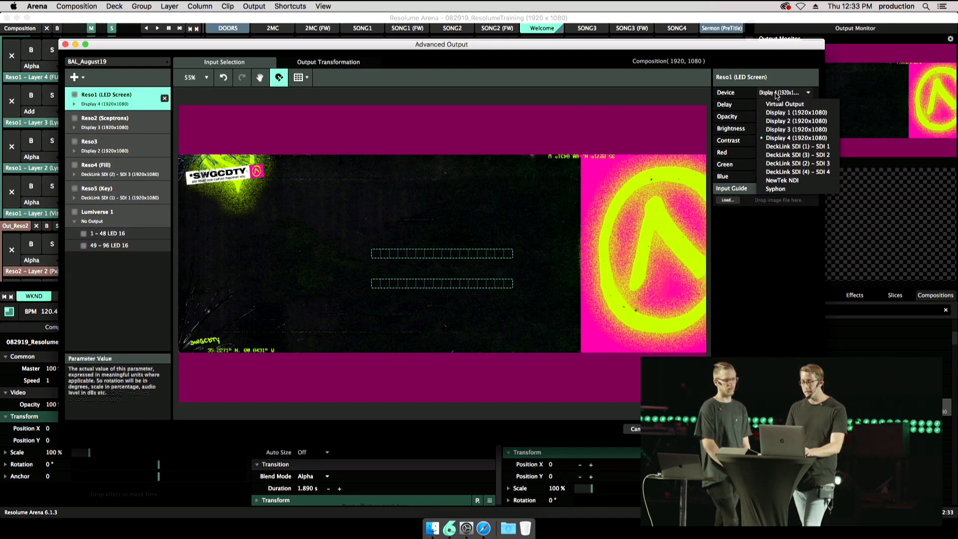
left_click(744, 95)
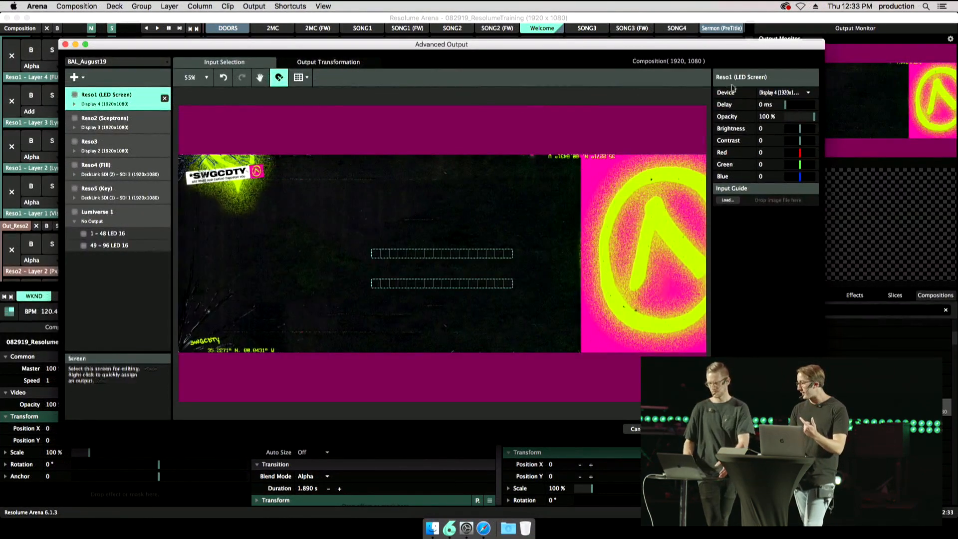
left_click(796, 92)
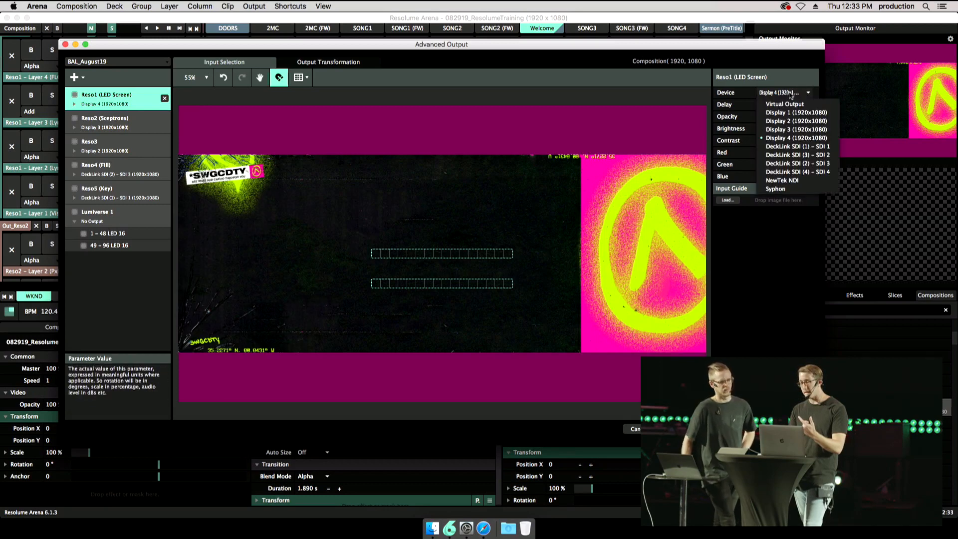
left_click(747, 94)
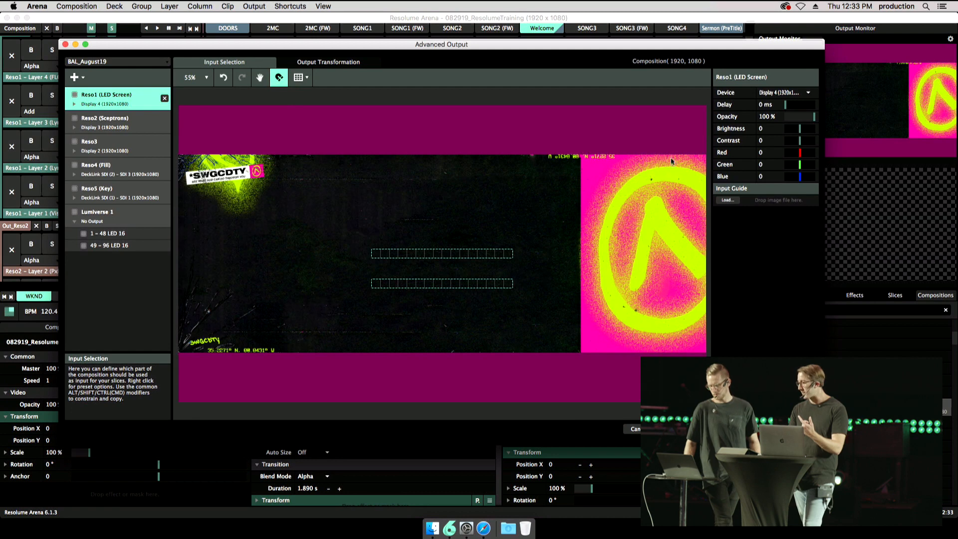
Set the Reso1 (LED Screen) screen's device to Virtual Output and expand it to check its Main Screen slice.
left_click(783, 93)
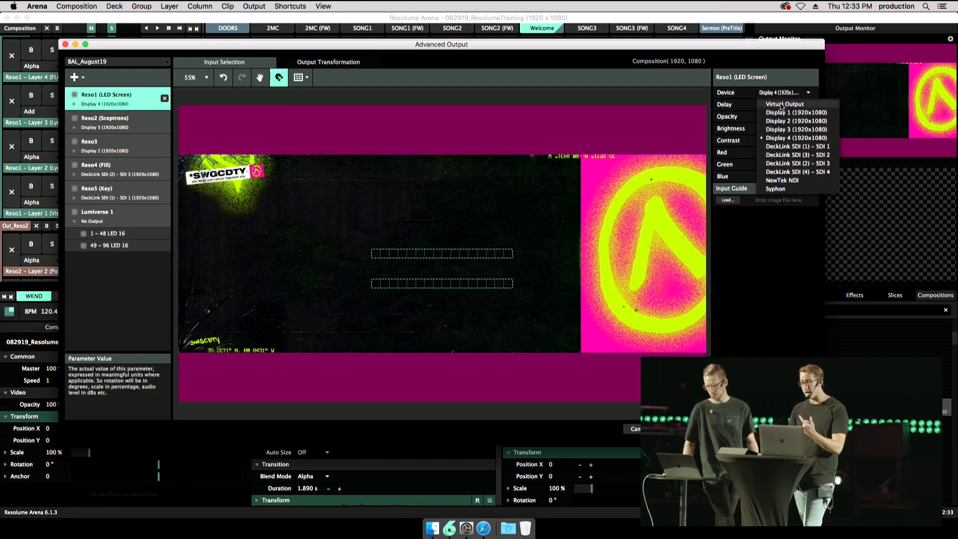
left_click(781, 104)
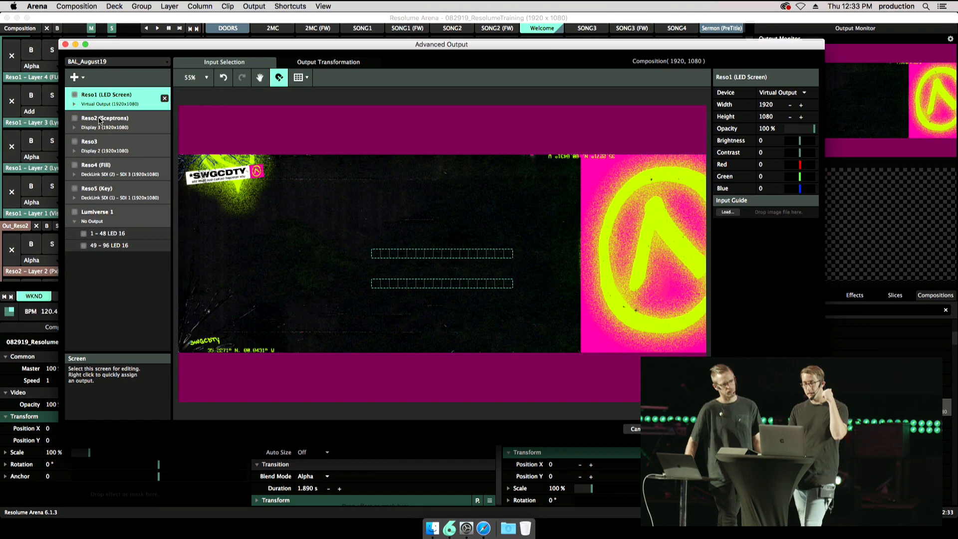
left_click(73, 105)
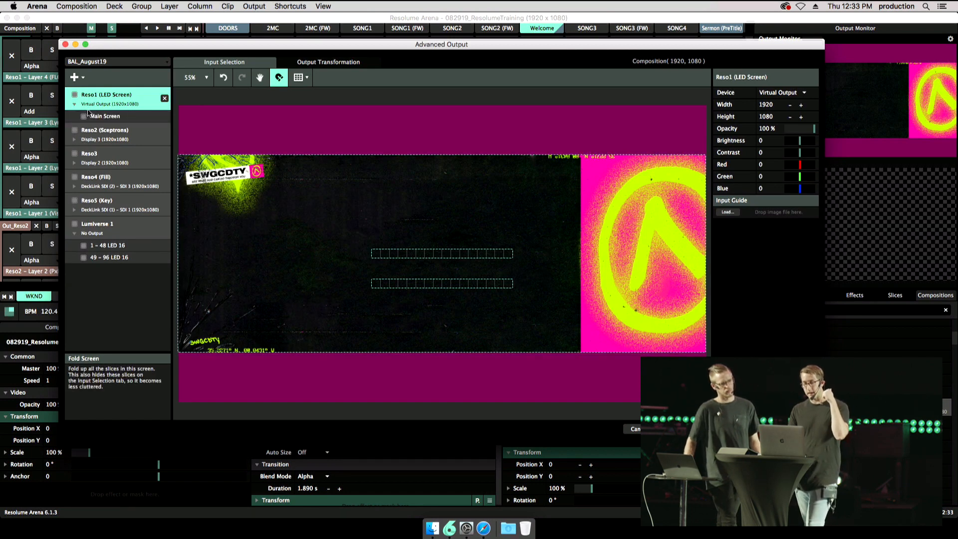
left_click(105, 116)
left_click(106, 102)
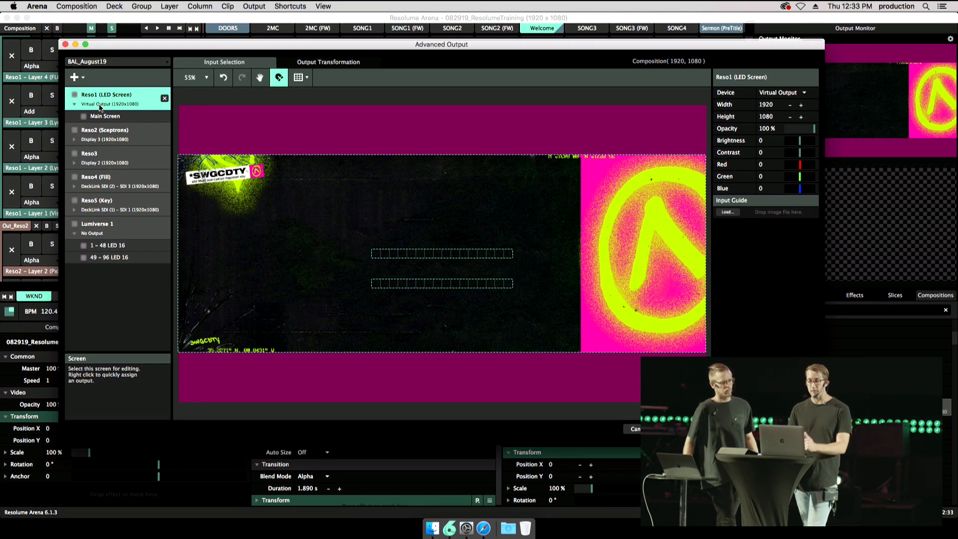
Set the Reso1 (LED Screen) screen's device to Display 4 (1920x1080).
left_click(771, 93)
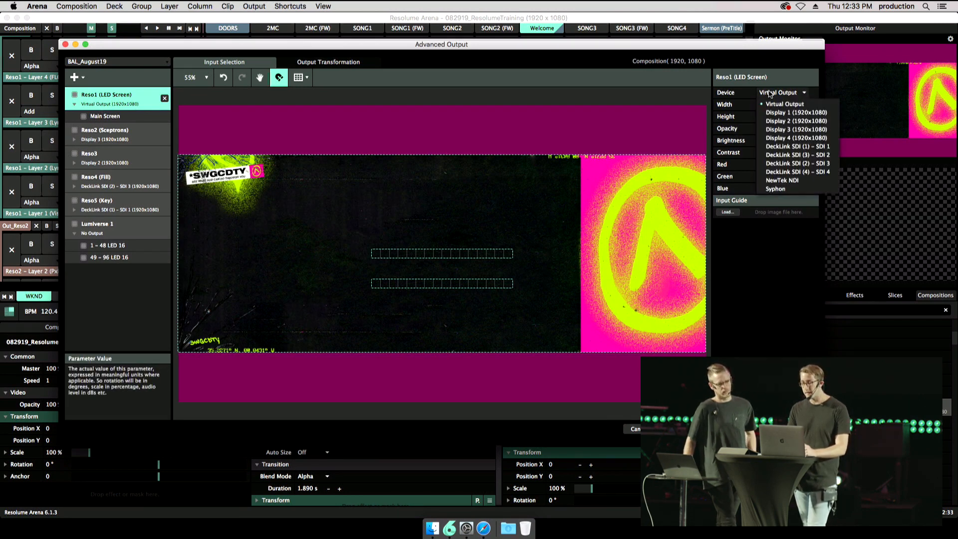
left_click(775, 138)
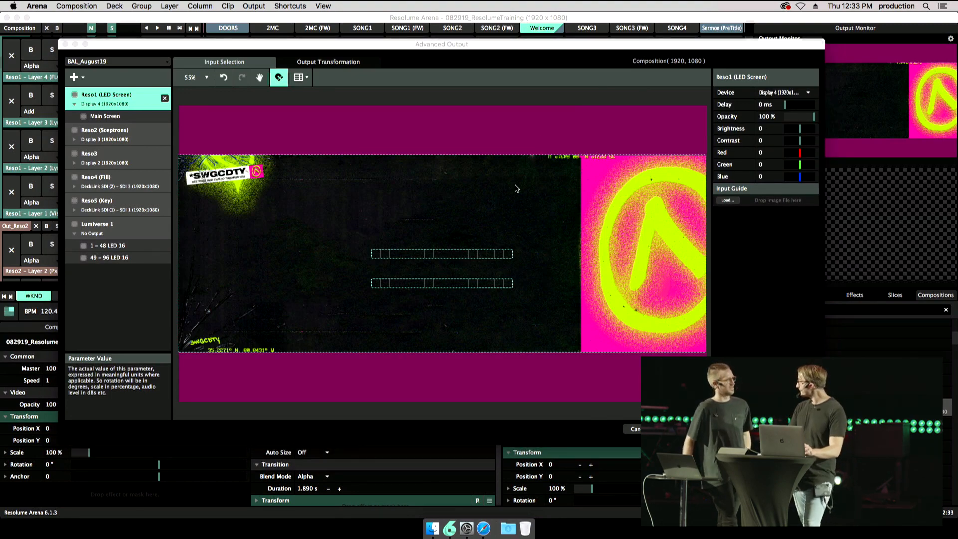
key("ctrl+Left")
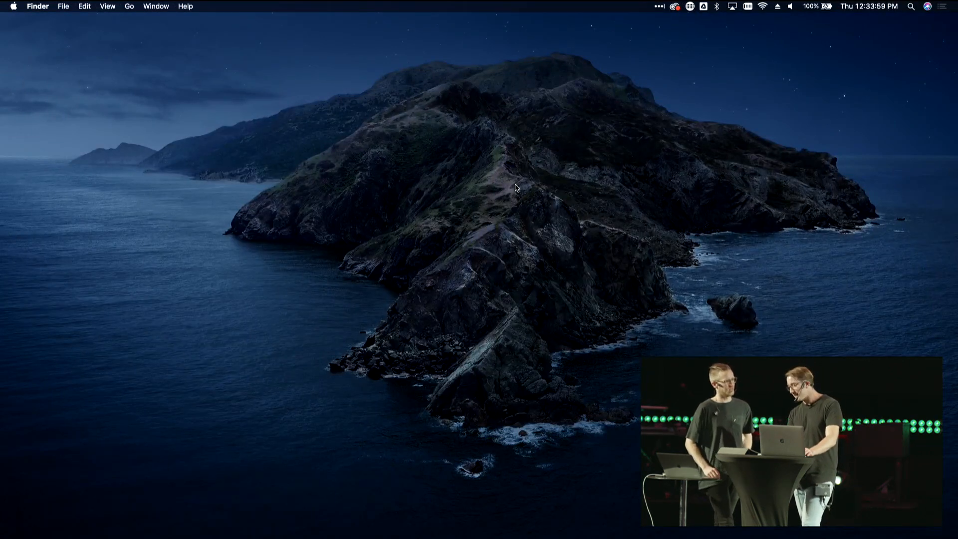
key("ctrl+Right")
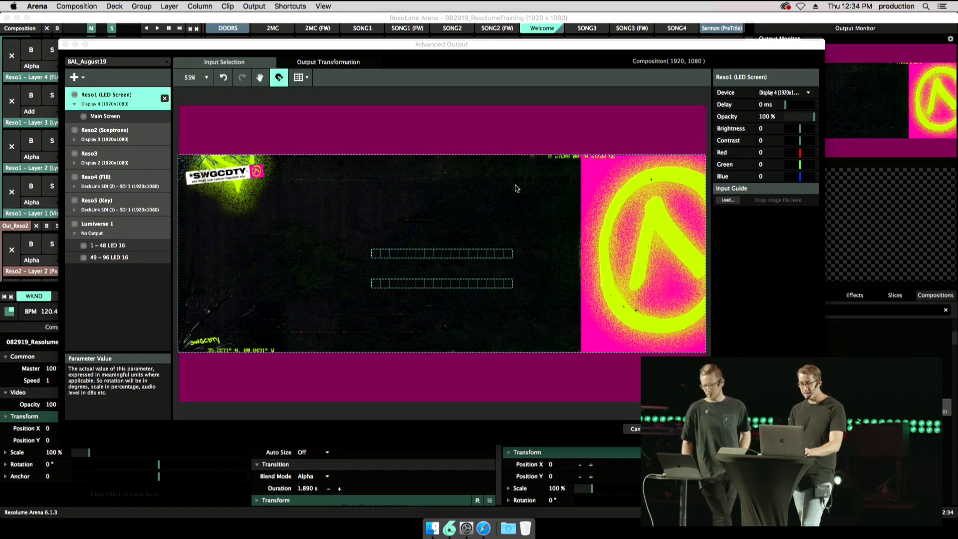
Place the 49 - 96 LED 16 fixture's input over the pink logo's upper edge and shrink it to about 159 by 10 at Left 1697, Top 205.
left_click(434, 255)
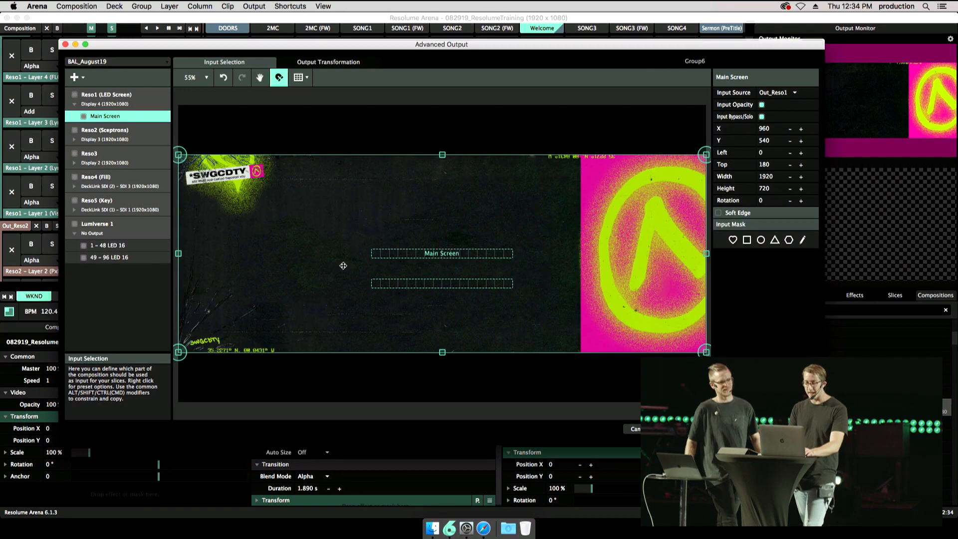
left_click(108, 256)
left_click_drag(462, 255, 668, 171)
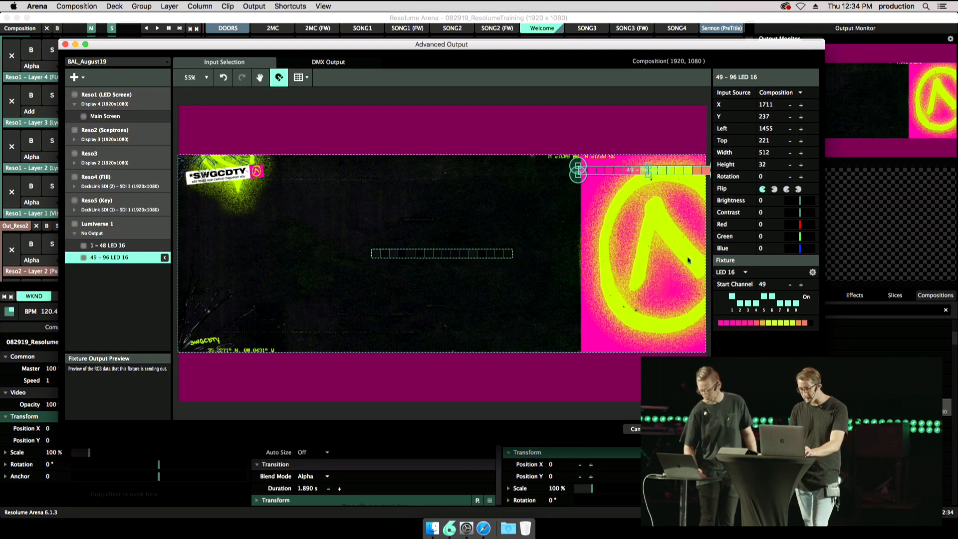
left_click_drag(577, 172, 659, 162)
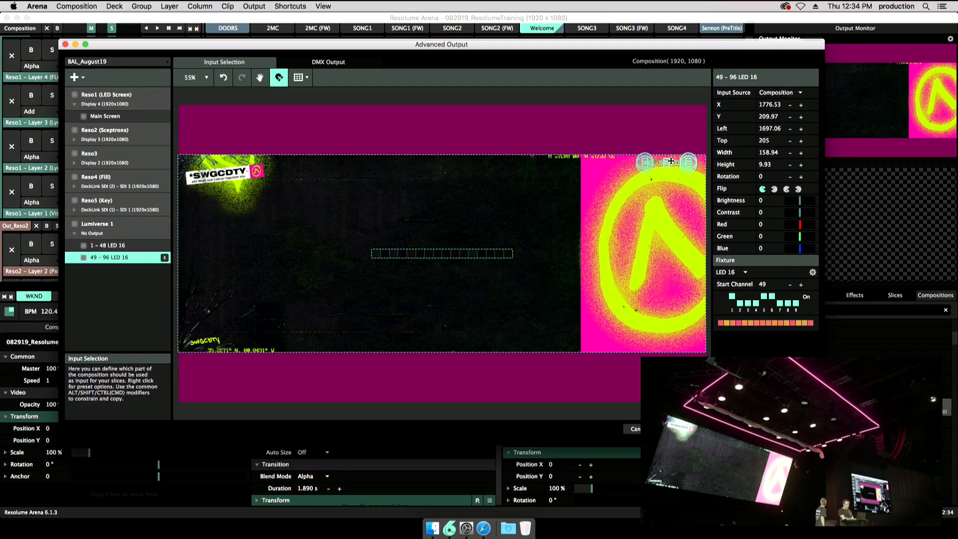
scroll(671, 161, "up", 6)
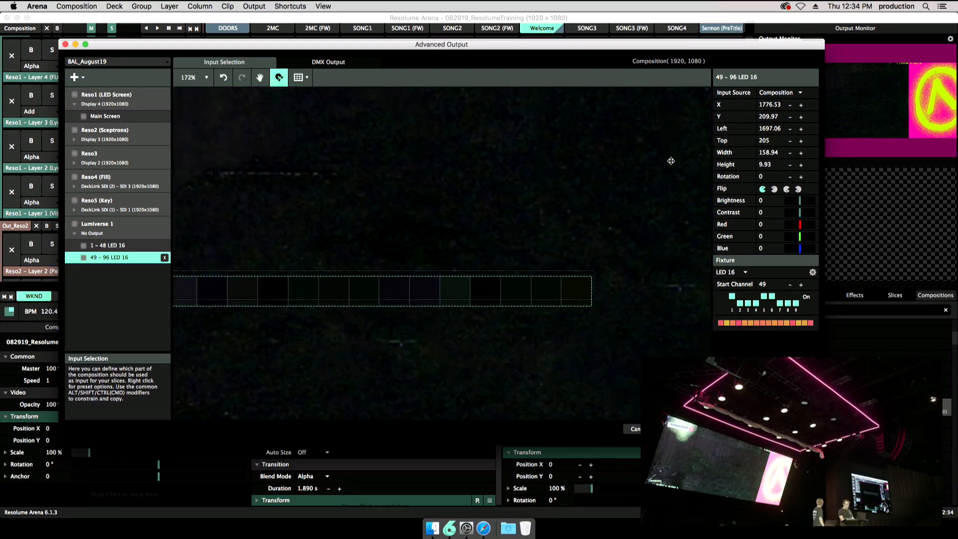
Nudge the 49 - 96 LED 16 fixture's input slightly over the pink logo's upper edge to Left 1696, Top 204.
scroll(671, 161, "down", 3)
key("space")
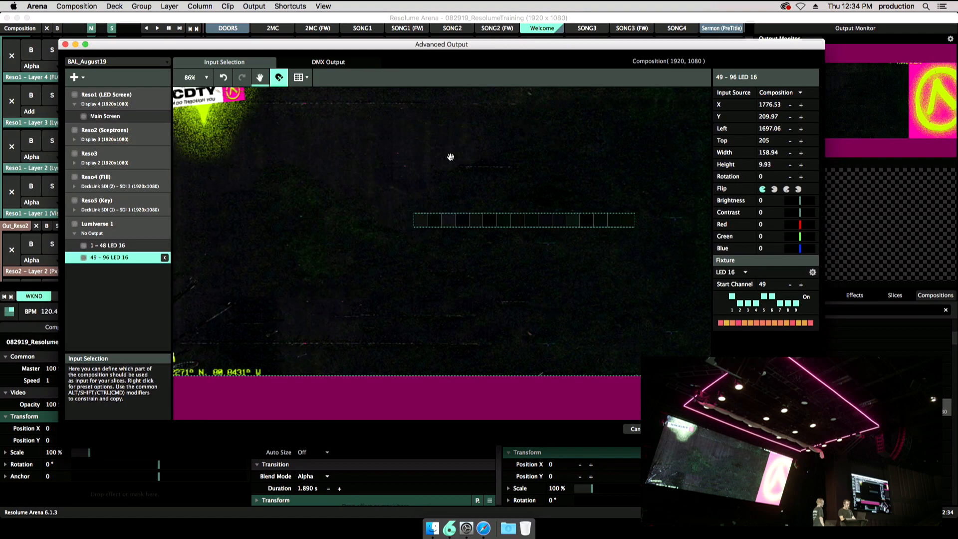
left_click_drag(501, 140, 365, 210)
left_click_drag(542, 166, 455, 196)
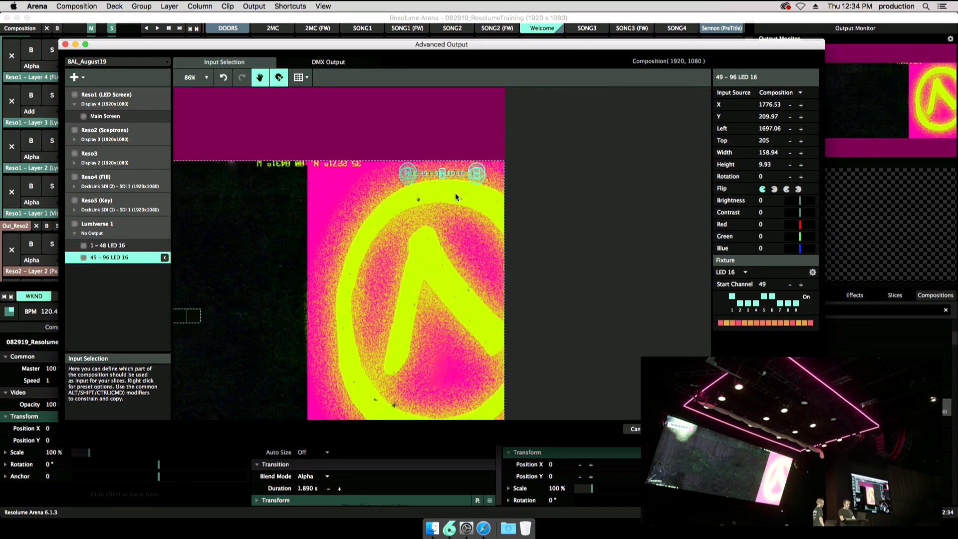
scroll(455, 172, "up", 15)
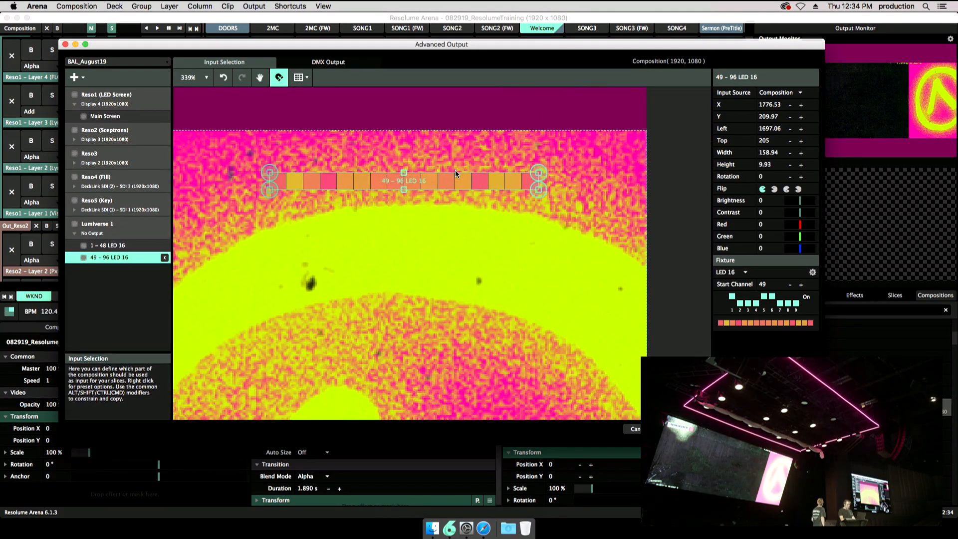
scroll(454, 173, "up", 2)
mouse_move(475, 190)
left_mouse_down()
mouse_move(455, 226)
mouse_move(464, 183)
mouse_move(481, 164)
mouse_move(462, 195)
mouse_move(473, 162)
mouse_move(474, 207)
mouse_move(474, 180)
mouse_move(474, 195)
left_mouse_up()
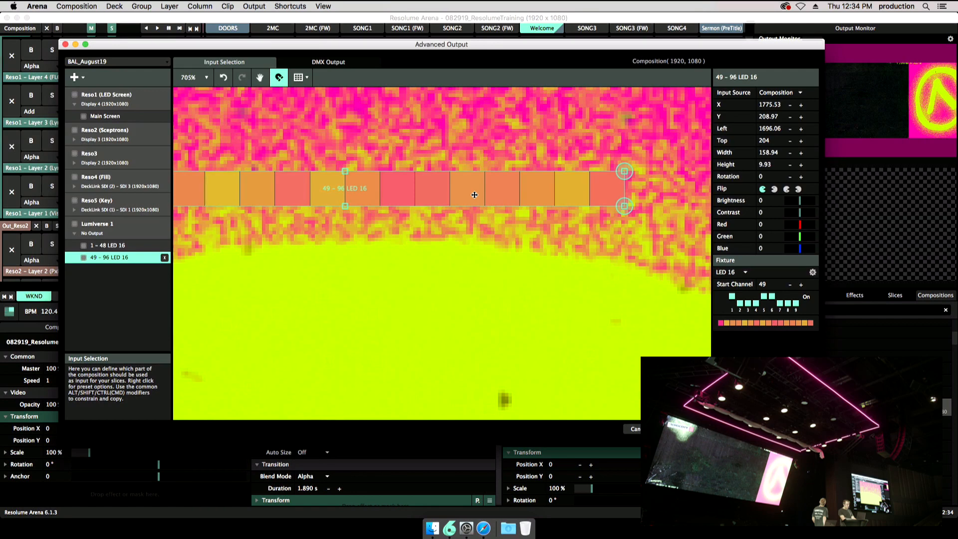
Move the 49 - 96 LED 16 fixture's input onto the composition's dark area and enlarge it to about 2867 by 179.
key("l")
scroll(474, 194, "down", 5)
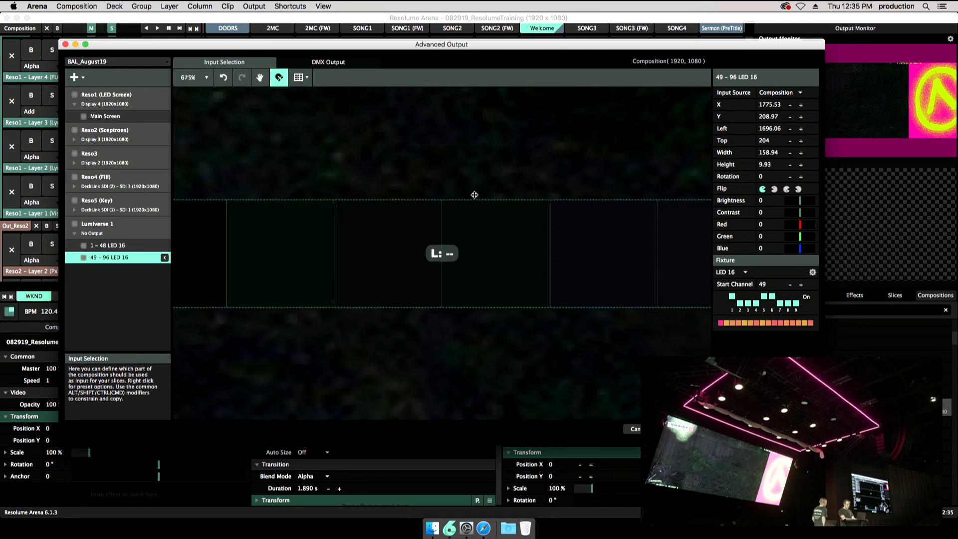
scroll(475, 195, "down", 8)
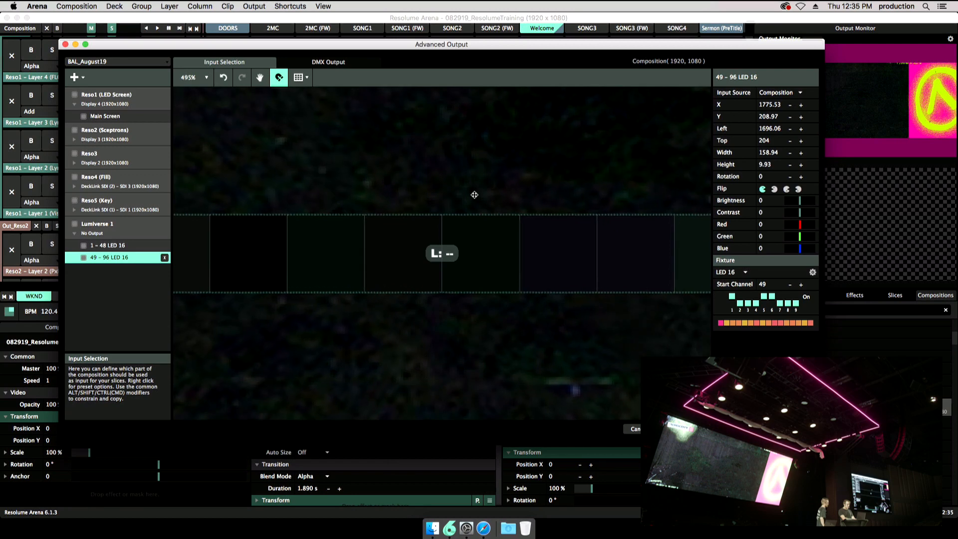
scroll(474, 195, "down", 8)
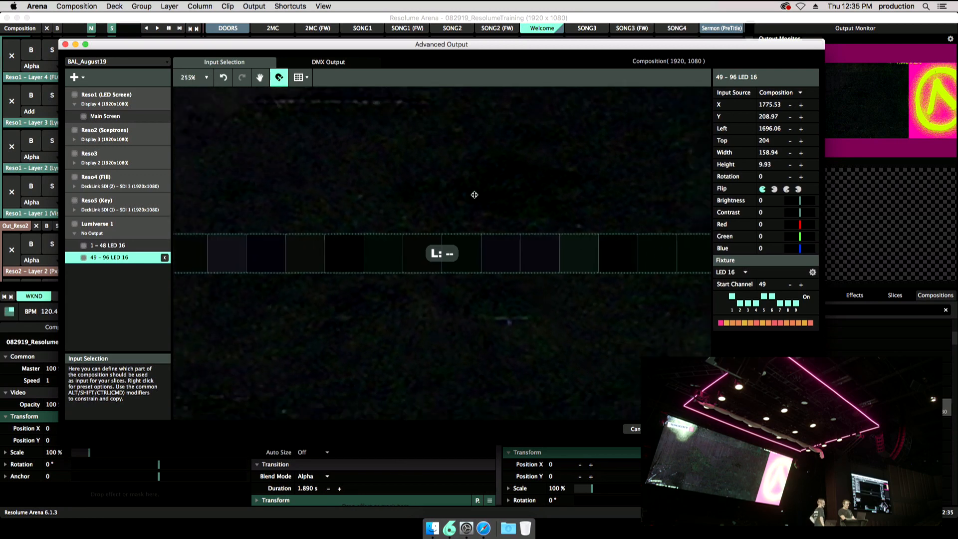
scroll(474, 195, "down", 5)
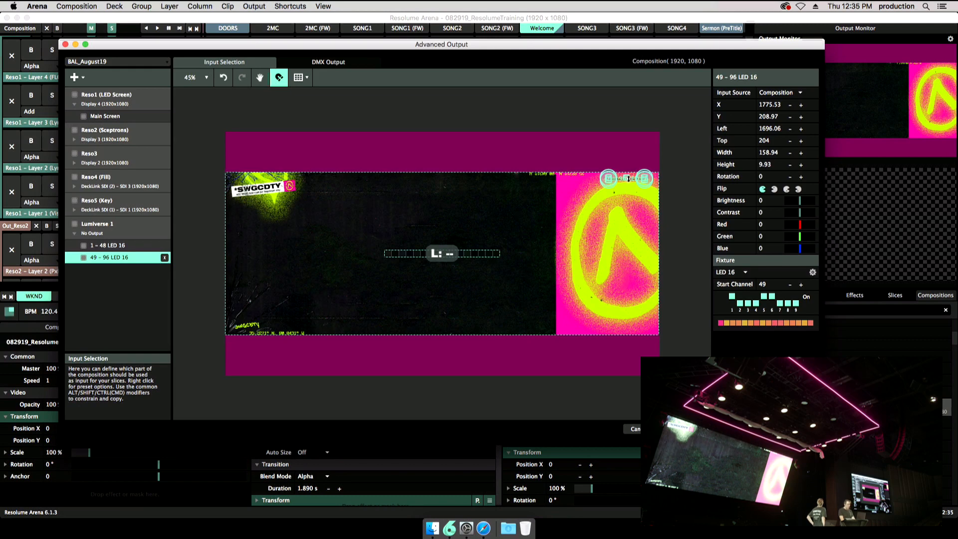
left_click_drag(619, 178, 332, 235)
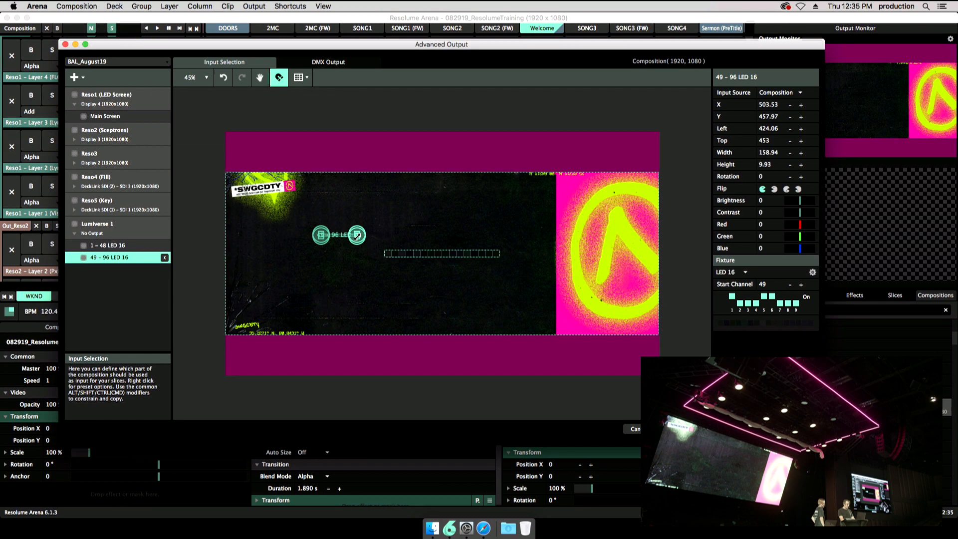
left_click_drag(357, 233, 955, 2)
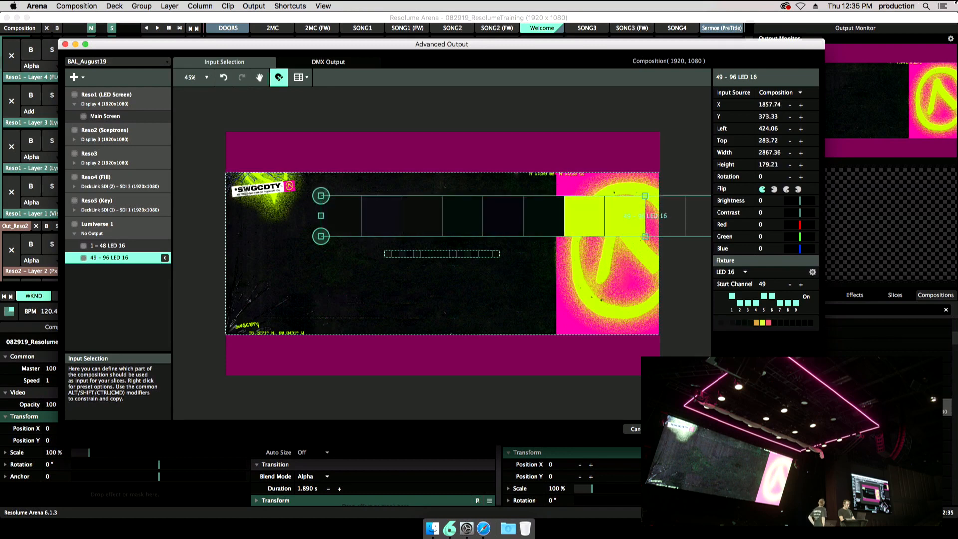
Shift and nudge the enlarged fixture's input sideways across the pink logo's edge, ending at about Left -40, Top 409.
left_click_drag(594, 236, 564, 233)
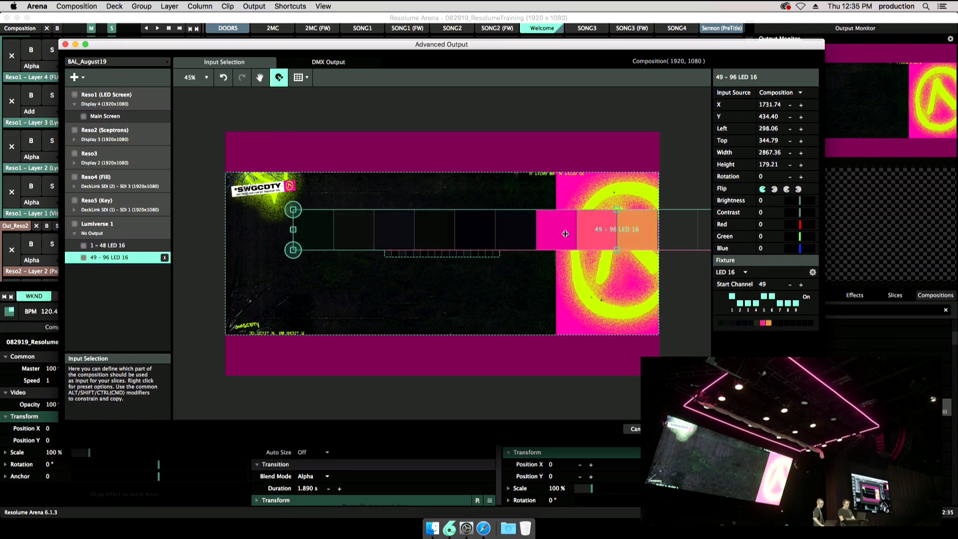
key("Left")
key("Left")
key("Left")
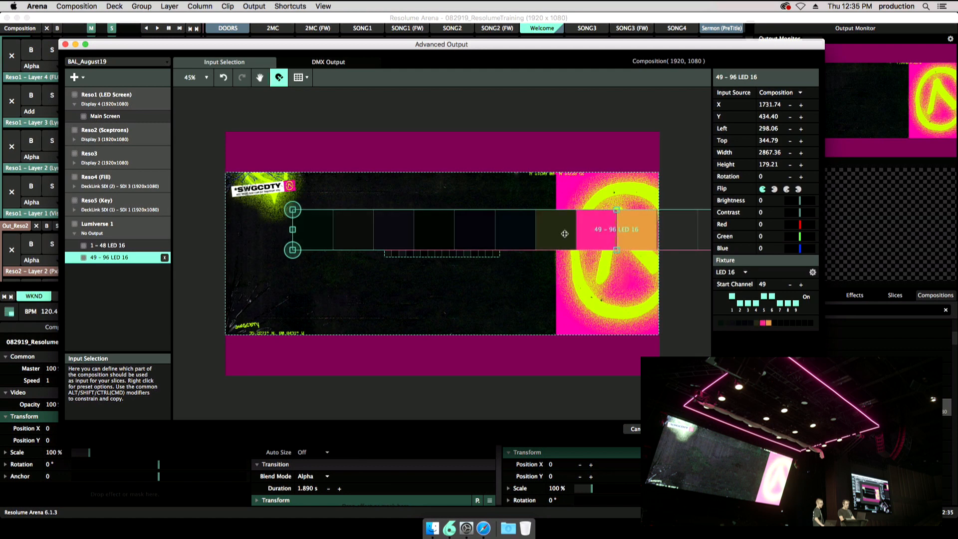
key("Right")
key("Left")
key("Left")
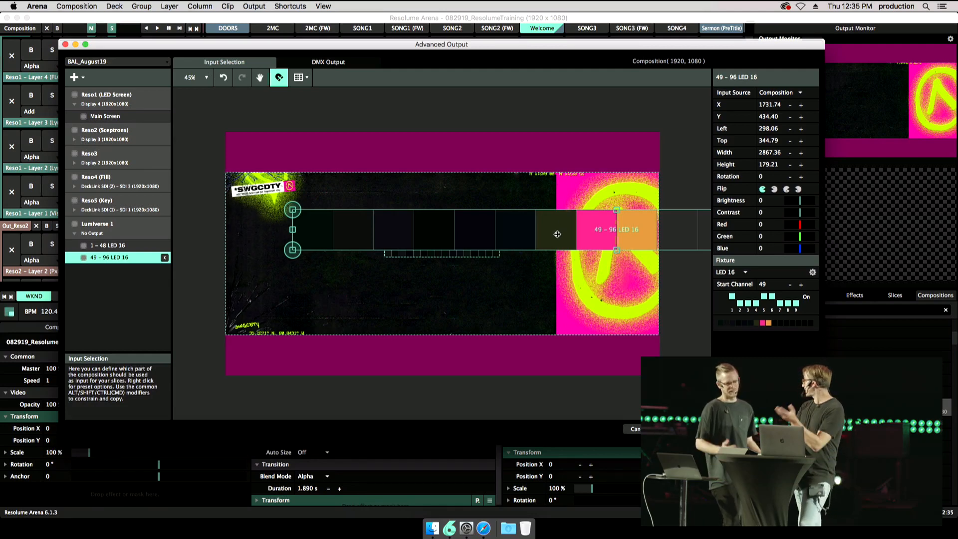
key("Right")
key("Right")
key("Right")
key("Right")
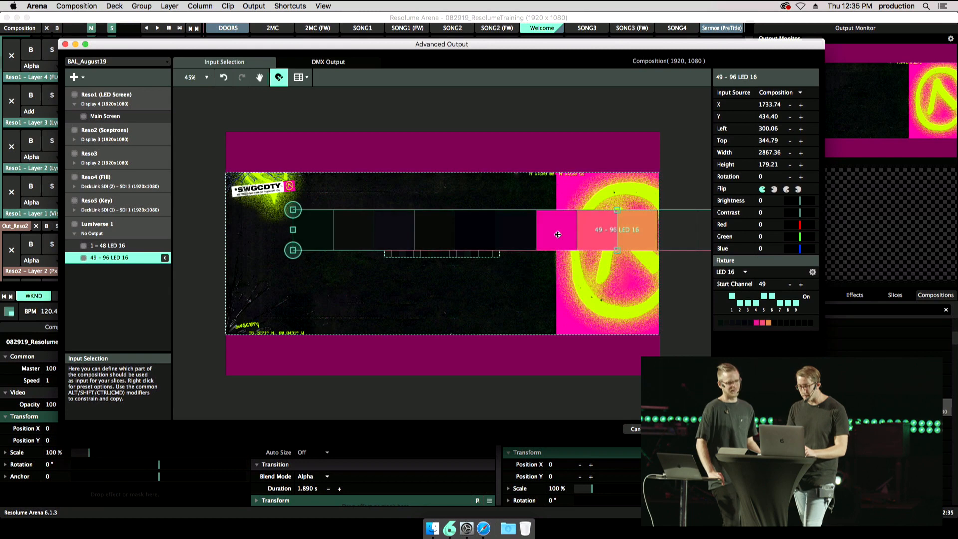
key("Left")
key("Left")
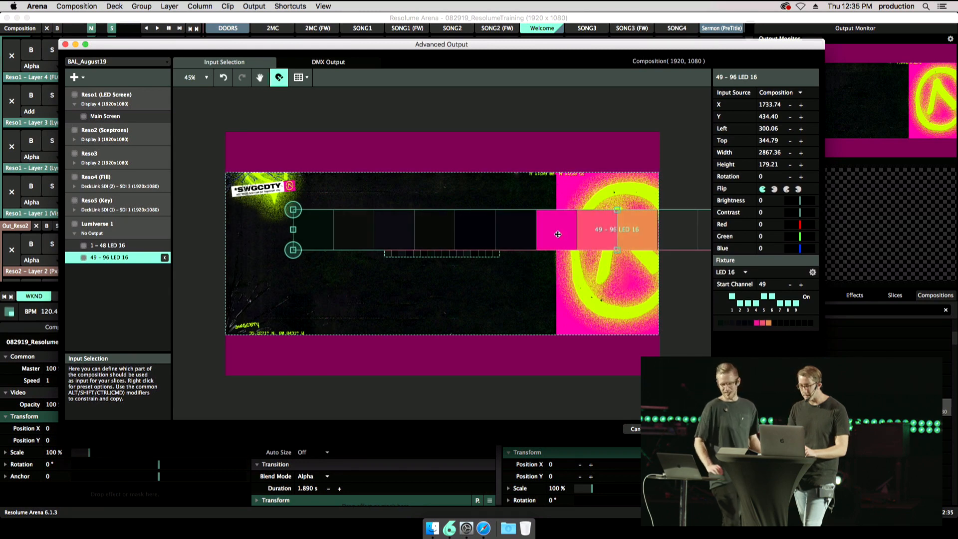
key("Right")
key("Right")
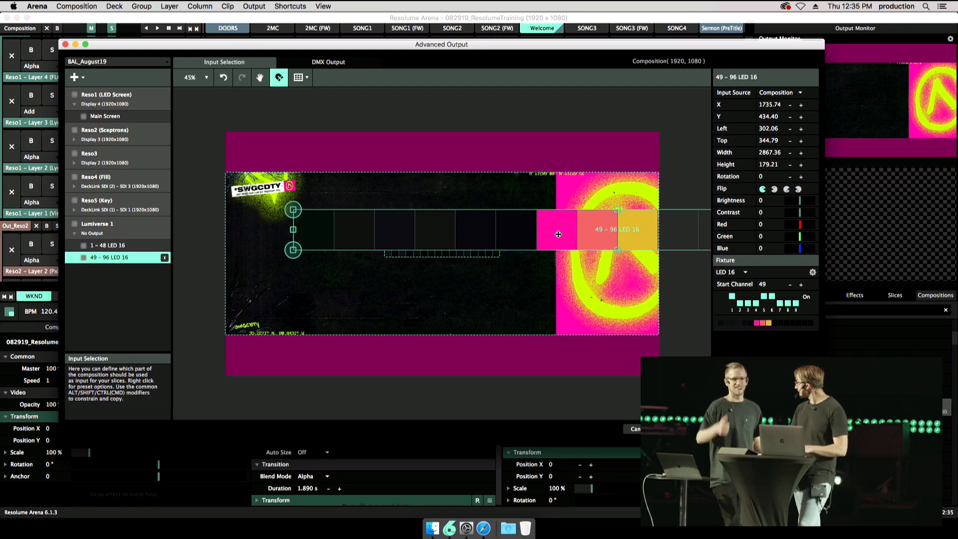
left_click_drag(557, 234, 481, 249)
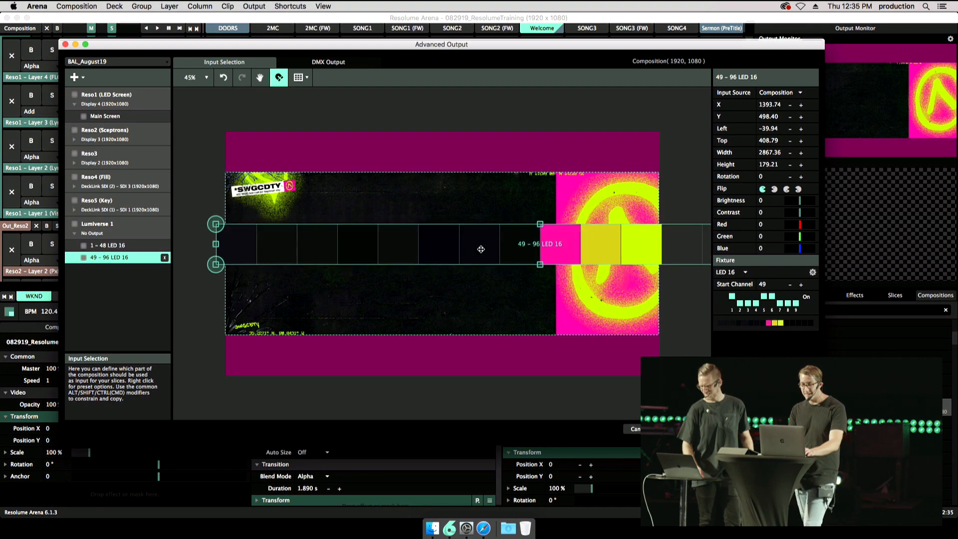
Switch to the Keynote slides to view the output troubleshooting checklist, and return to Resolume Arena.
key("super+Tab")
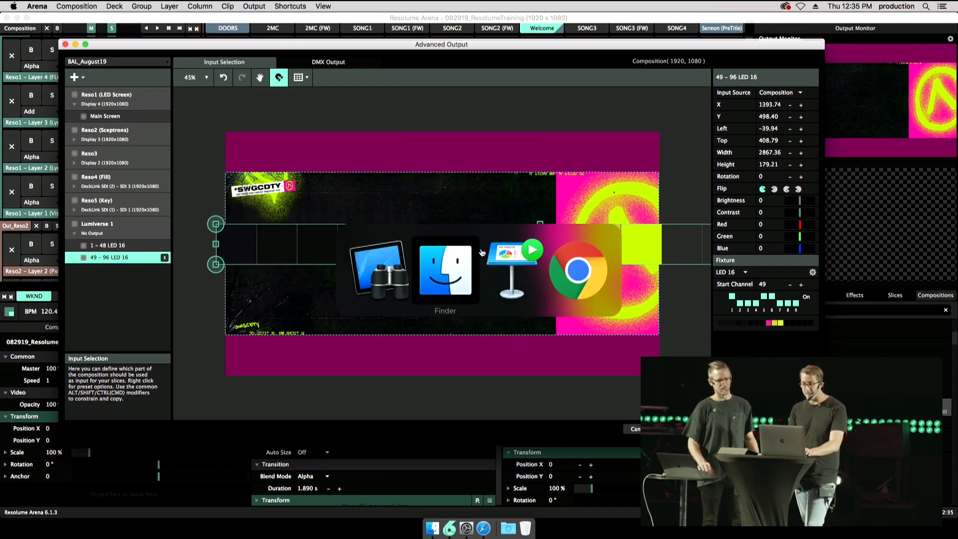
key("super+Tab")
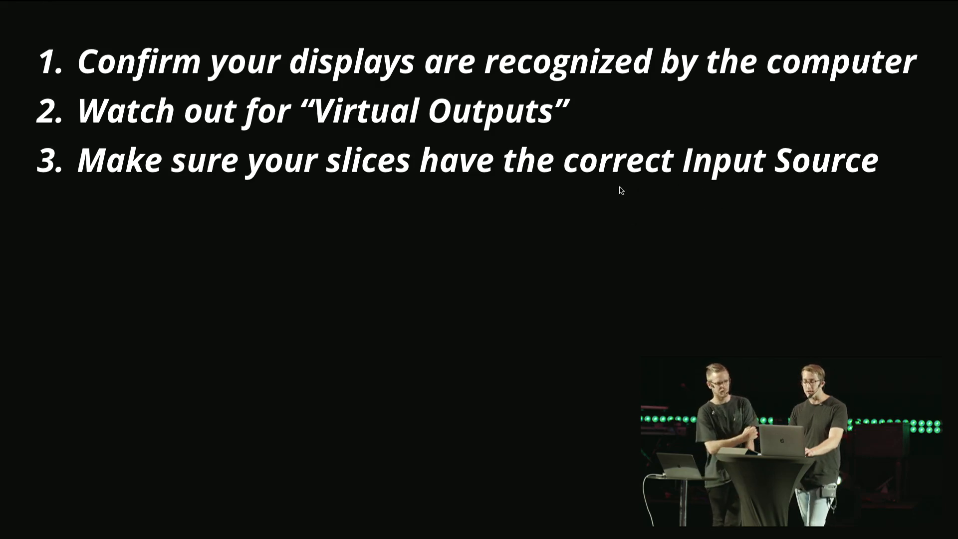
key("super+Tab")
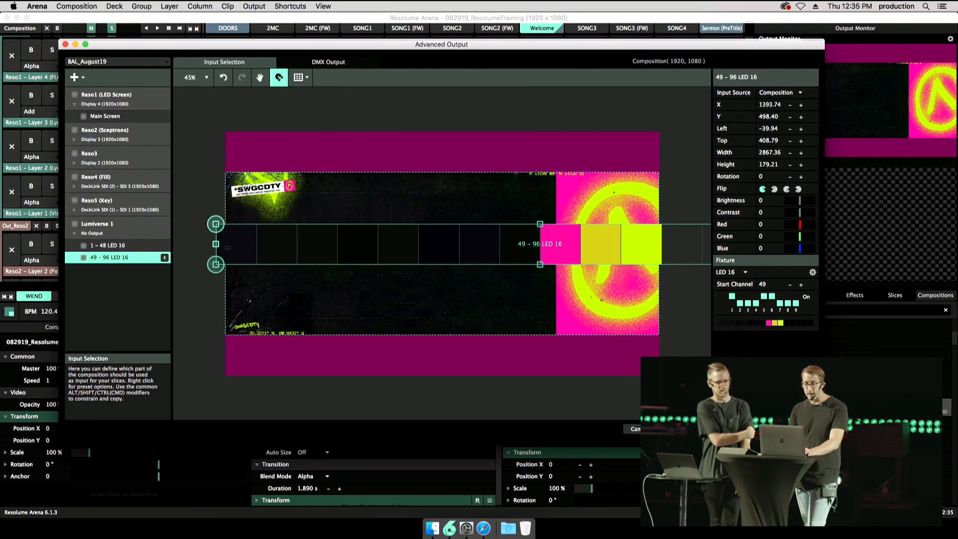
Shrink the 49 - 96 LED 16 fixture's input to about 1461 by 58 and place it at Left 315, Top 404.
left_click_drag(215, 264, 467, 224)
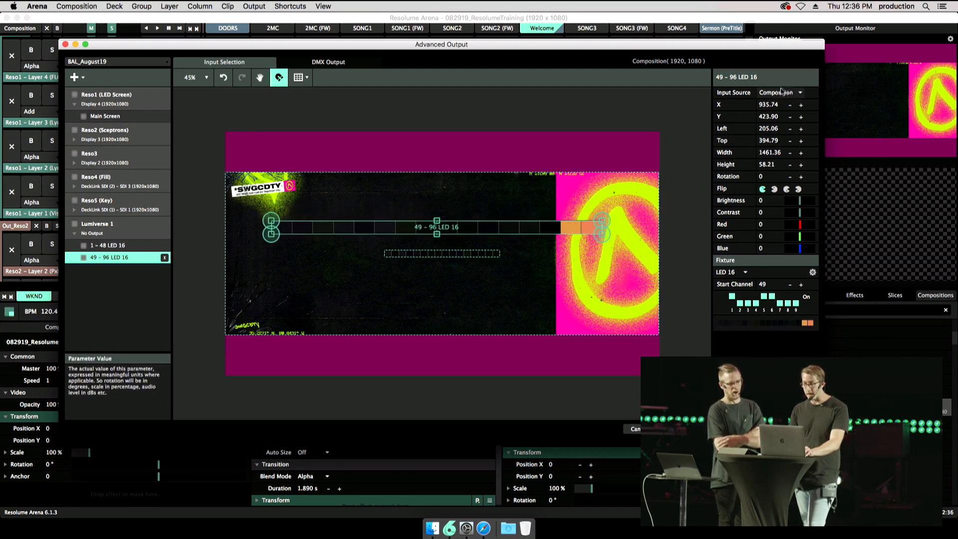
mouse_move(485, 229)
left_mouse_down()
mouse_move(488, 175)
mouse_move(488, 228)
left_mouse_up()
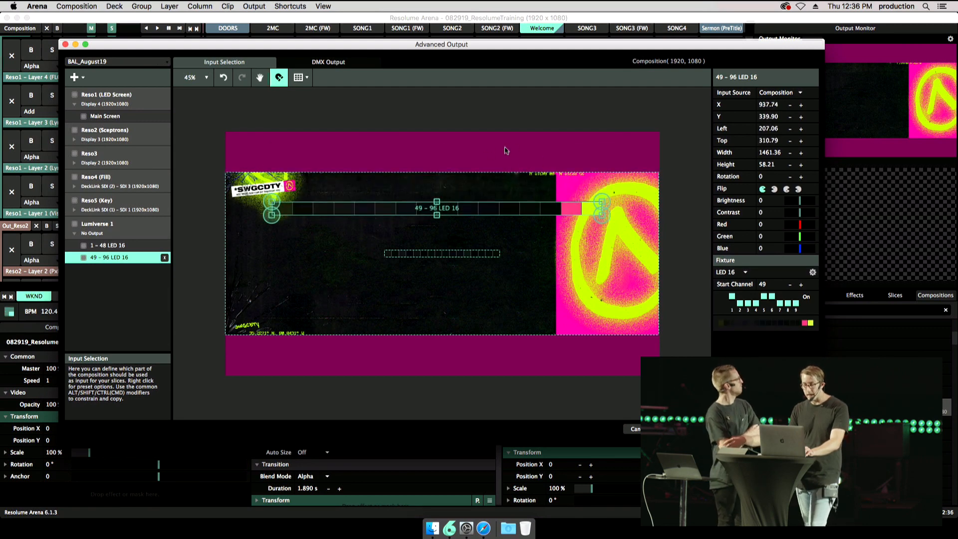
left_click_drag(484, 207, 510, 223)
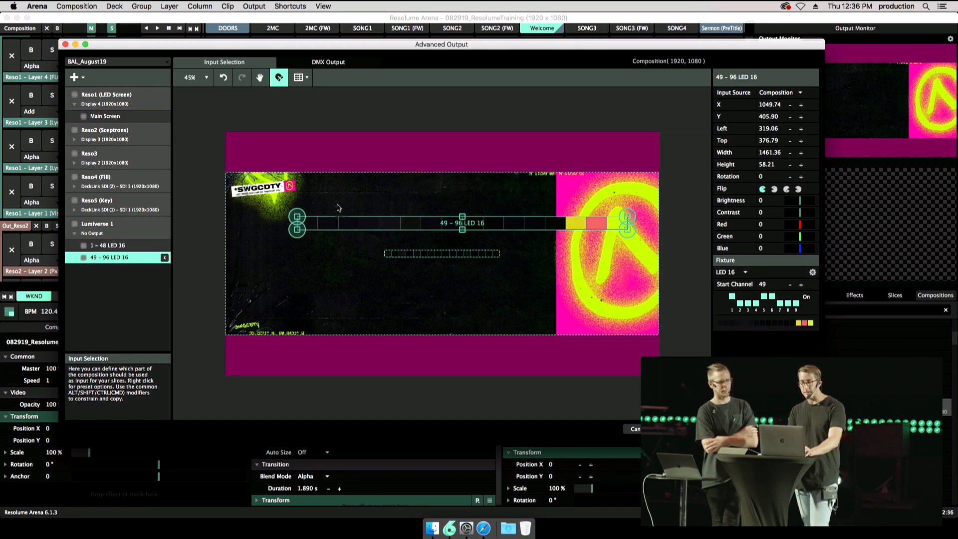
mouse_move(382, 223)
left_mouse_down()
mouse_move(390, 218)
mouse_move(381, 229)
left_mouse_up()
Set the 49 - 96 LED 16 fixture's input source to Out_Reso2 and move its input to about Left 271, Top 240.
left_click_drag(812, 46, 756, 74)
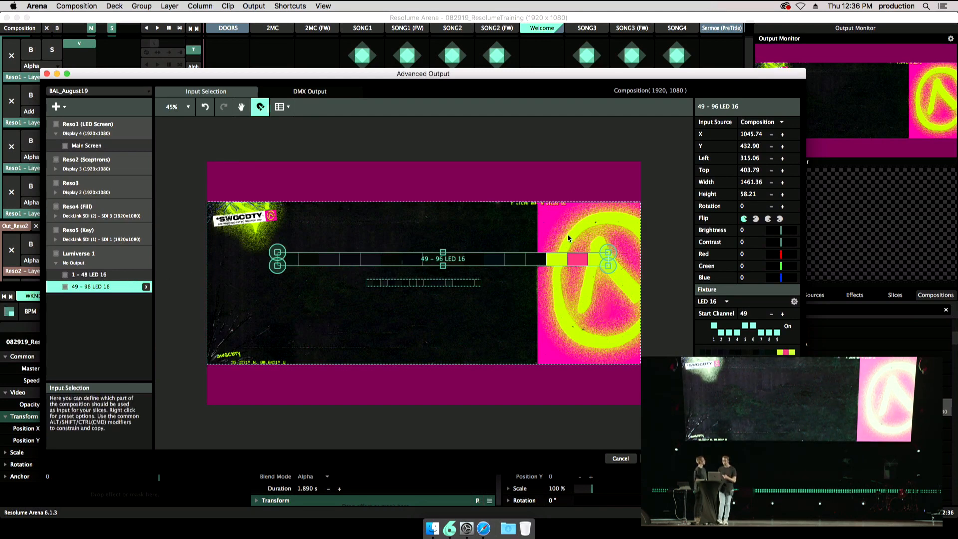
left_click(757, 122)
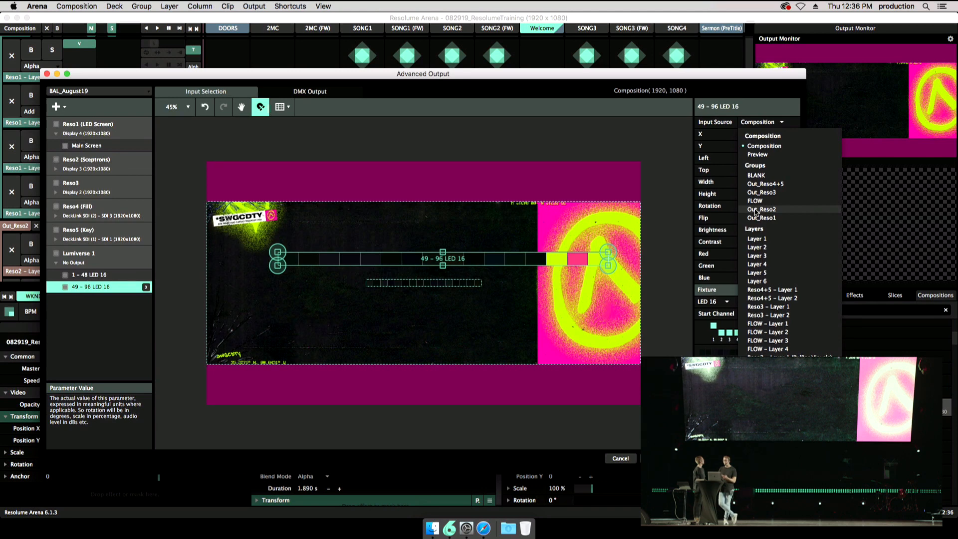
left_click(756, 211)
left_click_drag(535, 259, 529, 208)
Uncover the clip grid and inspect the Out_Reso2 group with its PxlBars_Mag and Blank clips in the Welcome column.
left_click_drag(523, 77, 737, 302)
scroll(689, 211, "down", 2)
scroll(688, 211, "down", 3)
scroll(689, 211, "right", 1)
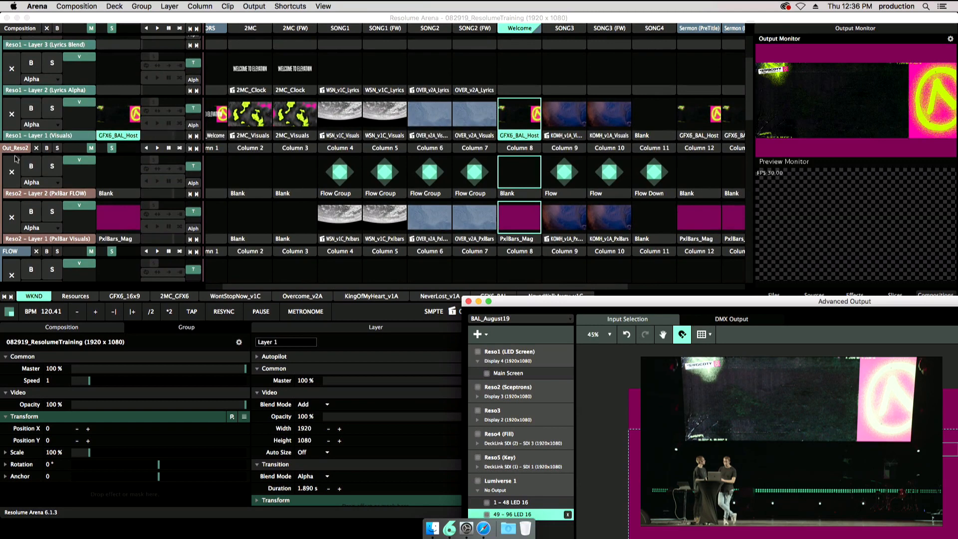
left_click(15, 148)
left_click(534, 241)
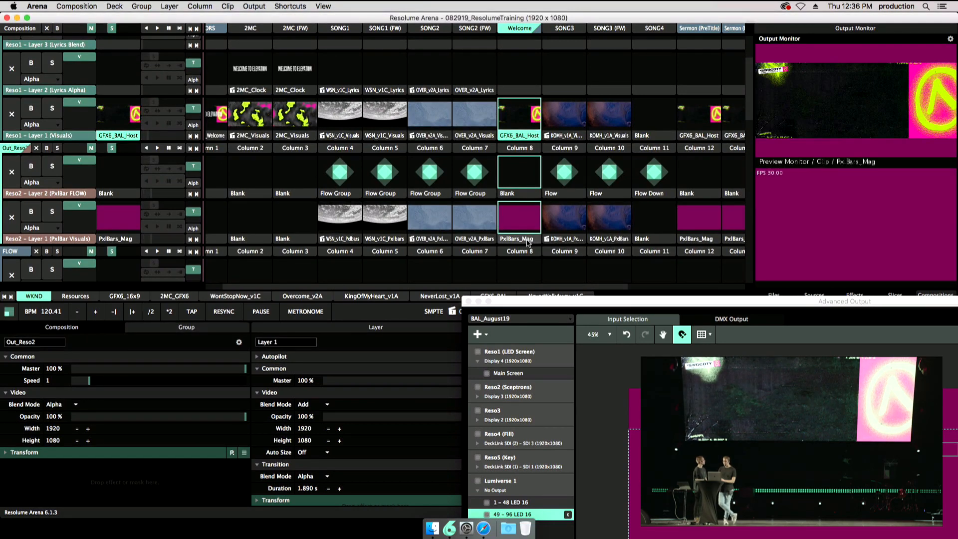
left_click(523, 197)
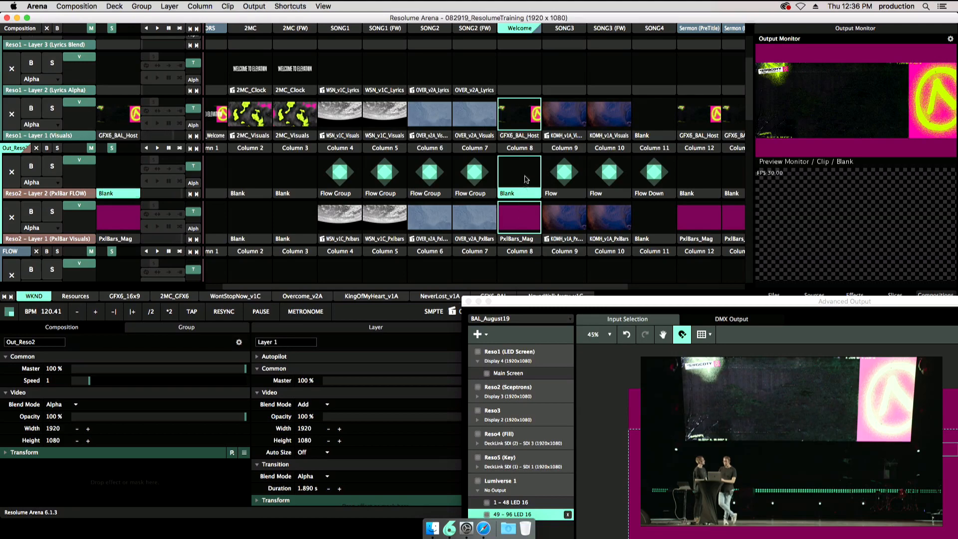
Bring Advanced Output back over the clip grid to check the fixture against Out_Reso2, and switch to the Keynote checklist slide.
left_click(625, 302)
left_click_drag(629, 302, 208, 64)
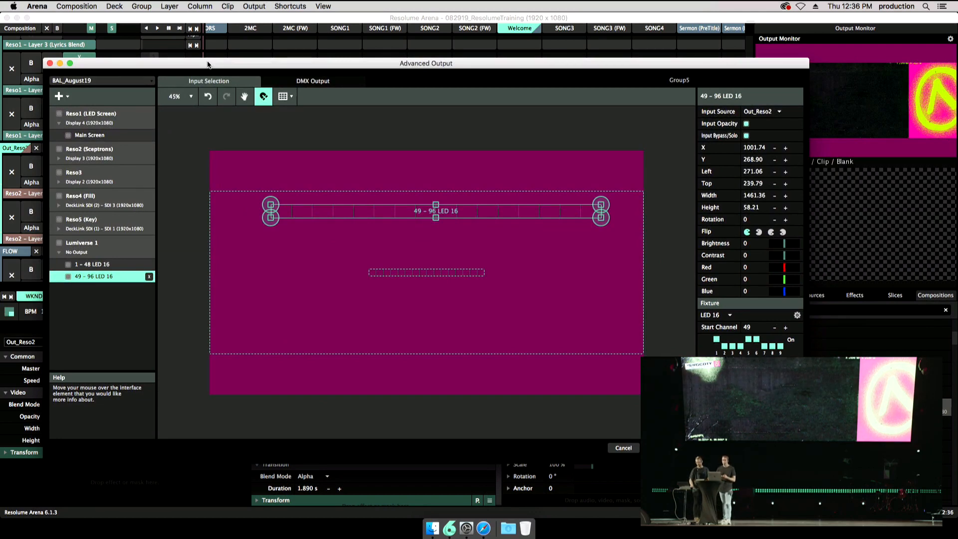
key("super+Tab")
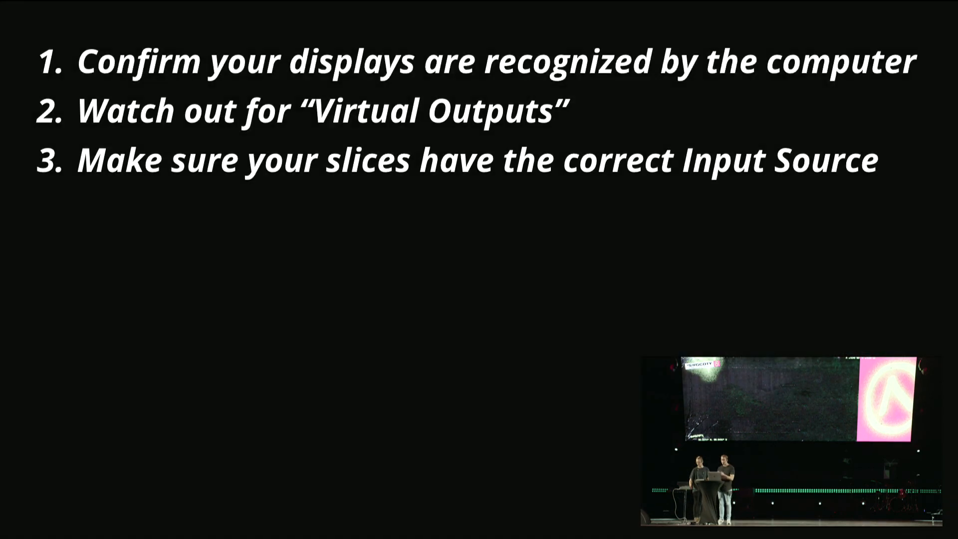
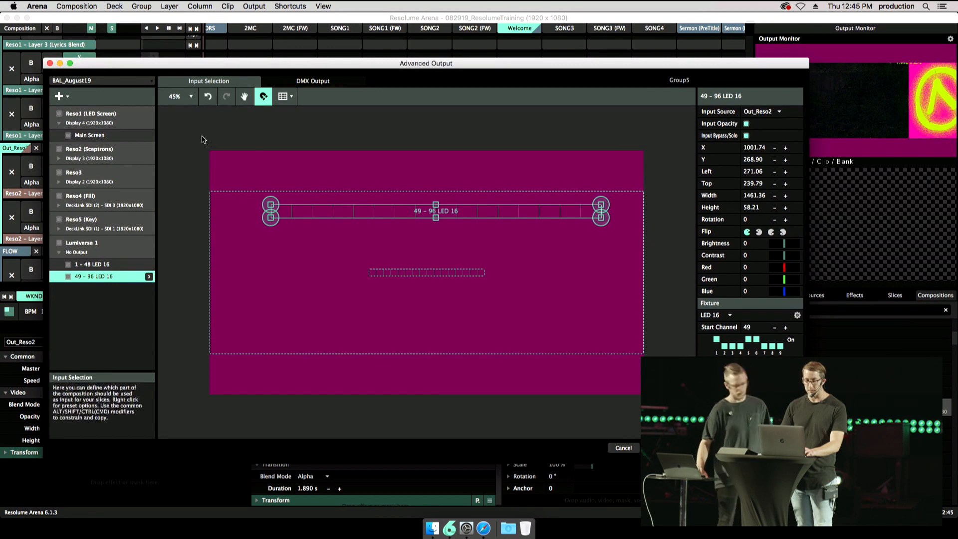
Reload the BAL_August19 preset and close Advanced Output.
left_click(106, 79)
left_click(106, 112)
left_click(102, 104)
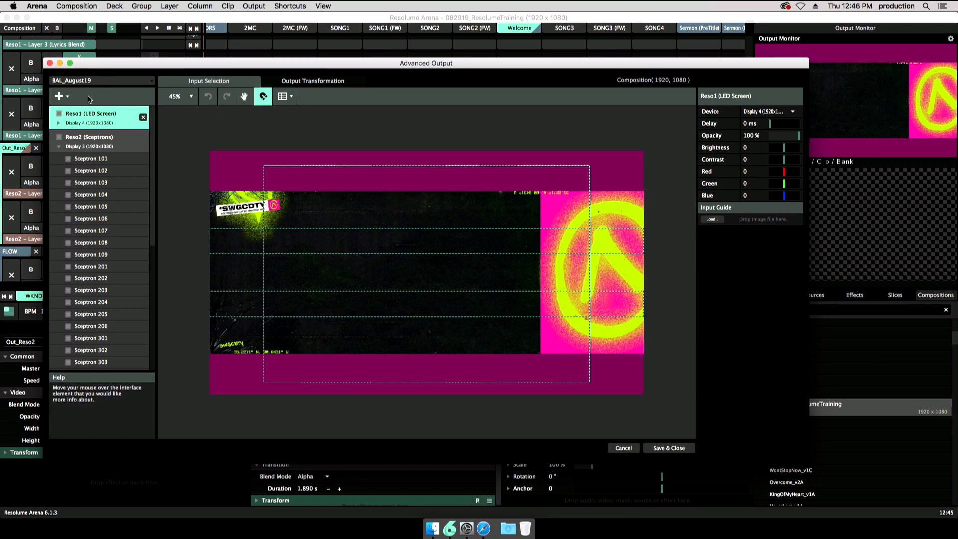
left_click(671, 451)
left_click(624, 448)
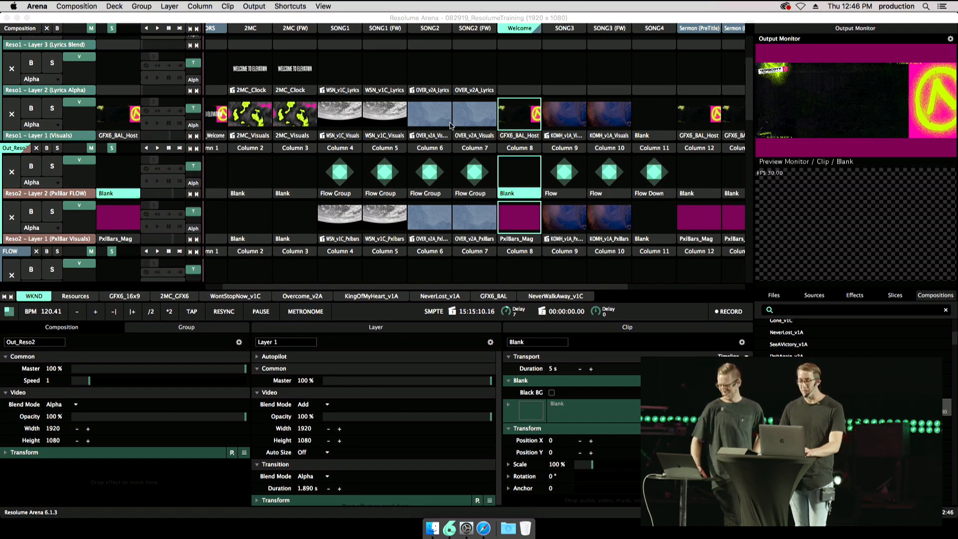
Switch to the Ableton Live set WE CLICKS BAL 8_25_19 v3 and select its LTC track.
key("ctrl+Up")
left_click(481, 46)
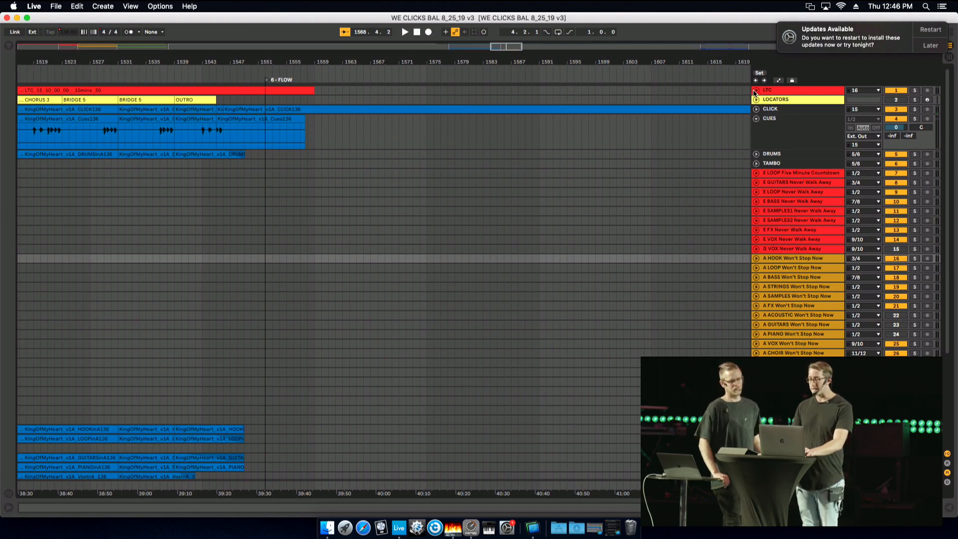
left_click(772, 92)
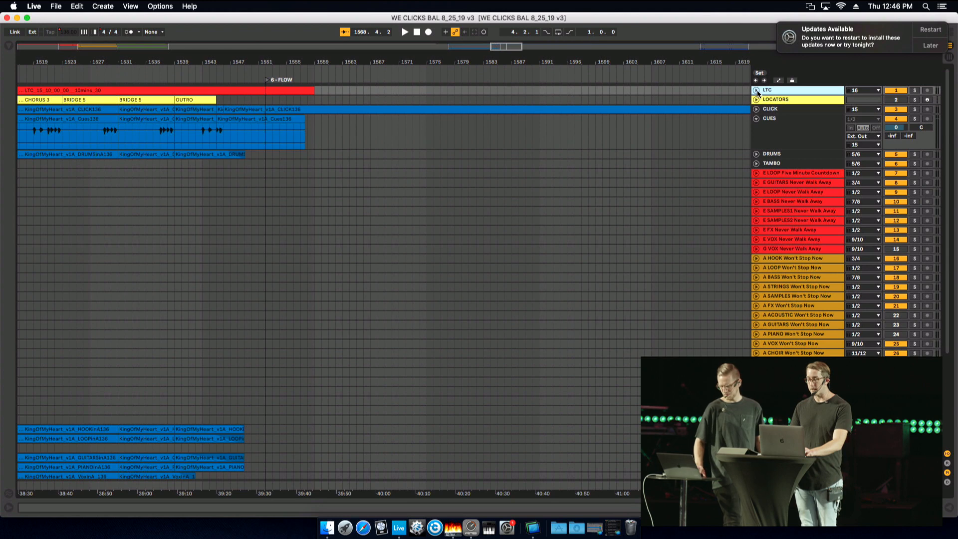
left_click(756, 90)
left_click(756, 90)
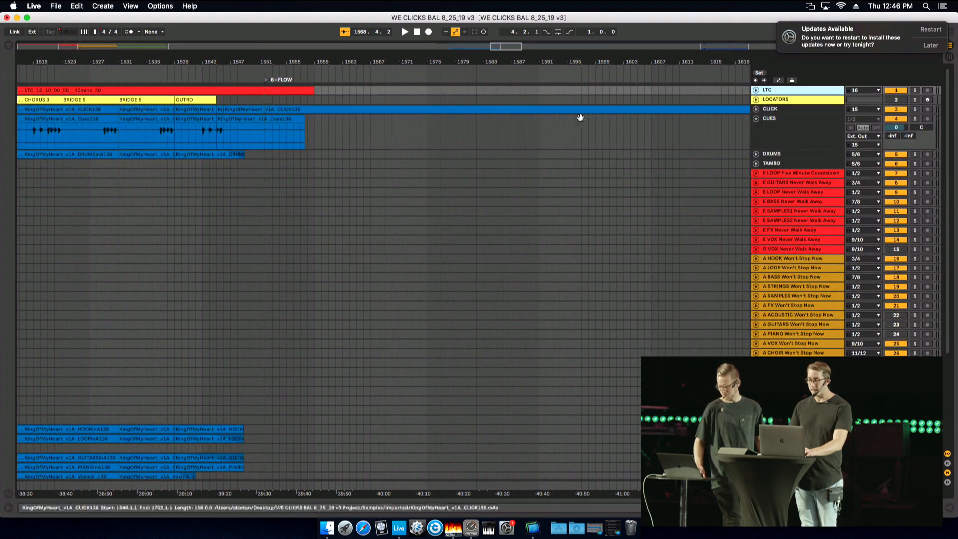
scroll(579, 115, "left", 5)
scroll(570, 122, "right", 8)
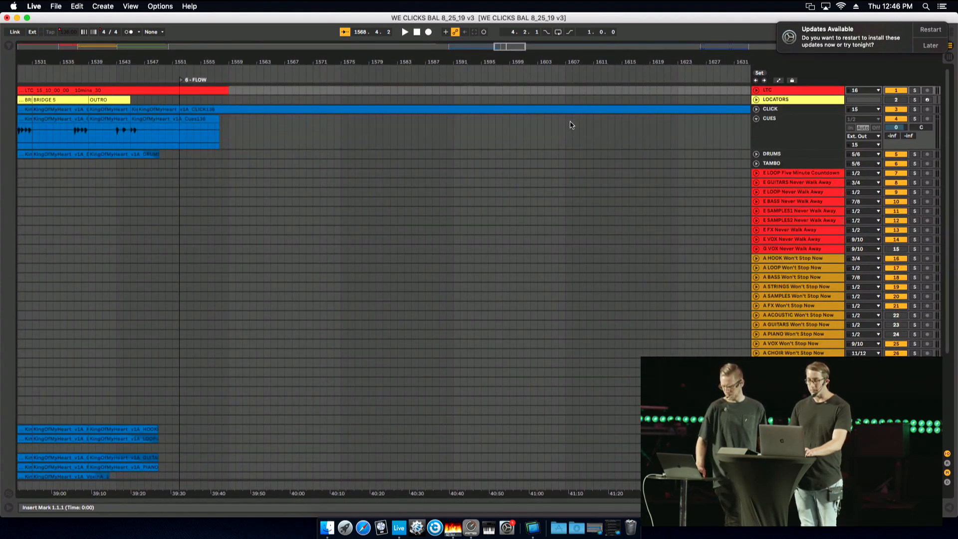
Check the Desktop folder in Finder for the Live project folders, and return to the Ableton Live set.
key("super+Tab")
key("super+Tab")
key("super+shift+Tab")
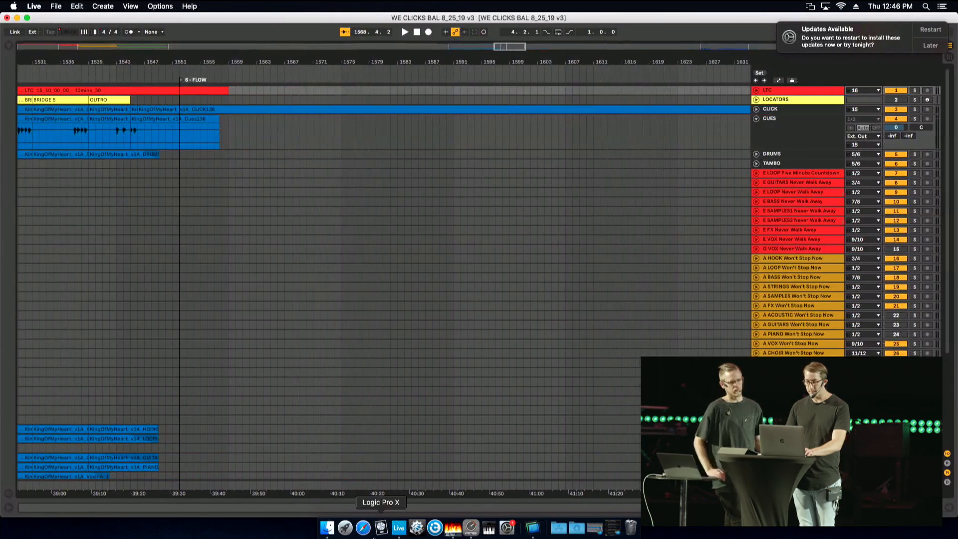
left_click(327, 528)
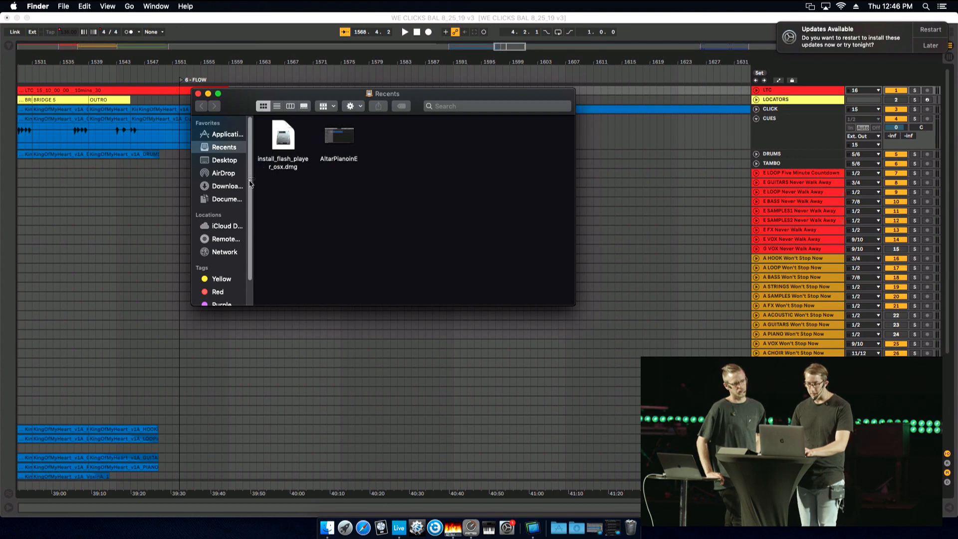
left_click(224, 162)
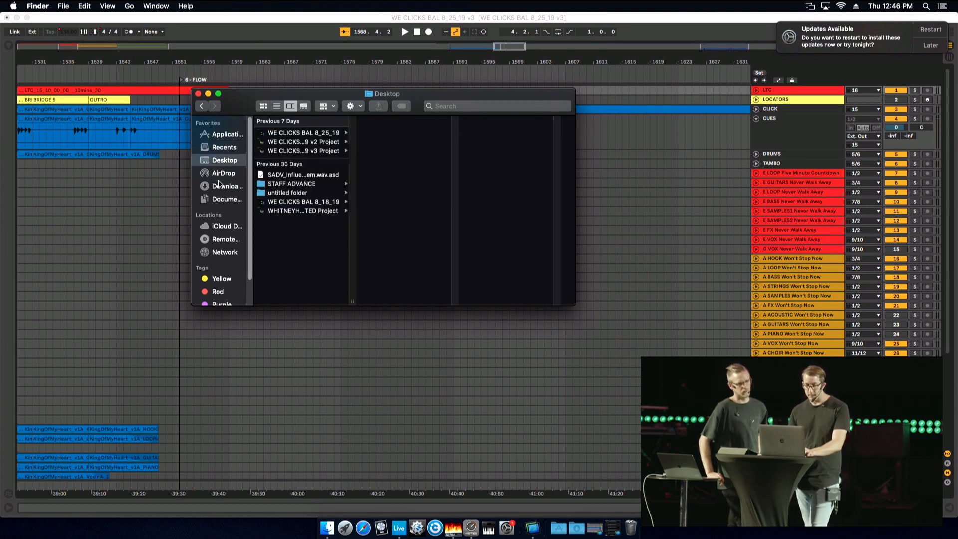
left_click(211, 31)
Select the LTC_15_10_00_00__10mins_30 clip at the start of the 5 - King Of My Heart section.
scroll(202, 89, "left", 15)
scroll(169, 92, "left", 8)
left_click(172, 89)
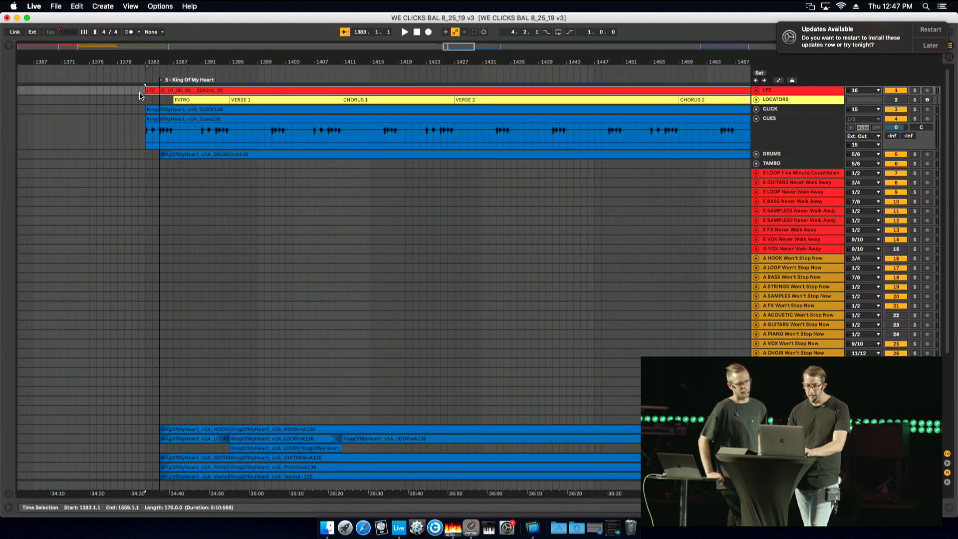
scroll(156, 93, "left", 1)
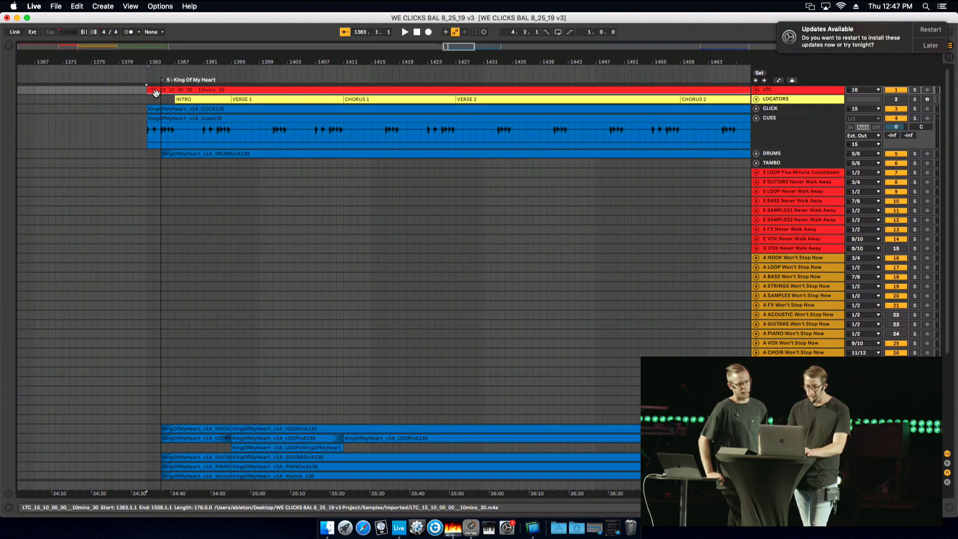
scroll(156, 93, "up", 5)
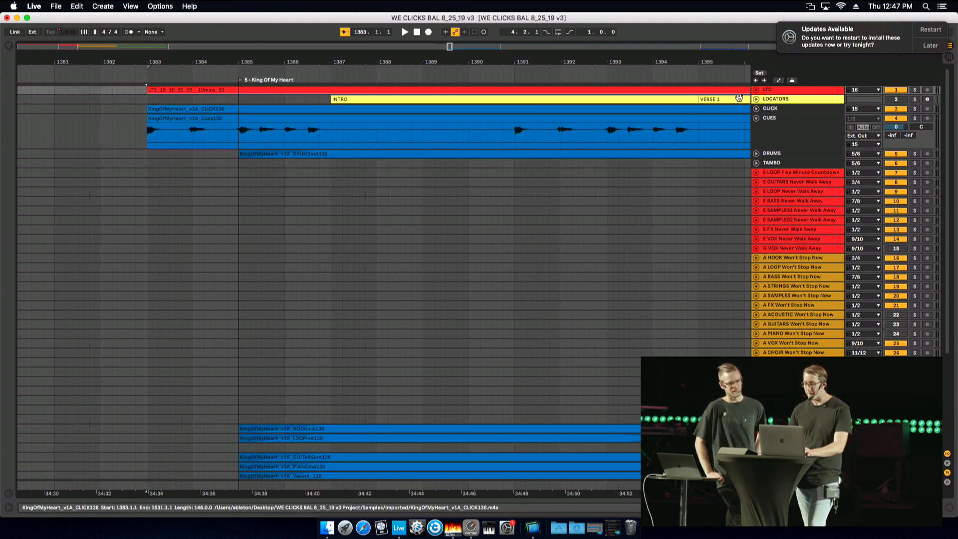
Unfold the LTC track and magnify the start of its King Of My Heart clip until the individual waveform cycles can be examined.
left_click(755, 91)
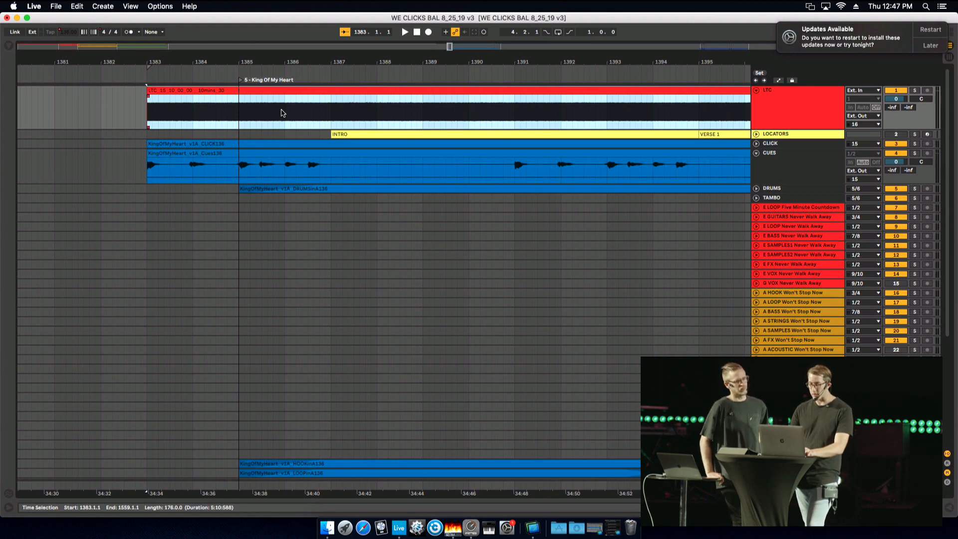
key("plus")
key("plus")
key("plus")
key("plus")
key("plus")
key("plus")
key("plus")
key("plus")
key("plus")
key("plus")
key("plus")
key("plus")
key("plus")
key("plus")
key("plus")
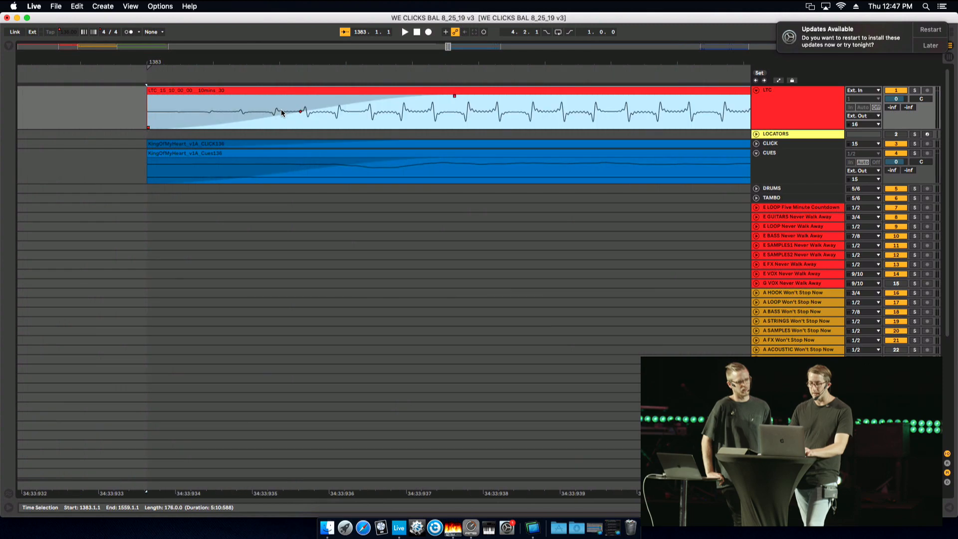
Examine the timecode waveform along the LTC clip, and return to an overview of the clip's start at bar 1383.
scroll(347, 111, "right", 10)
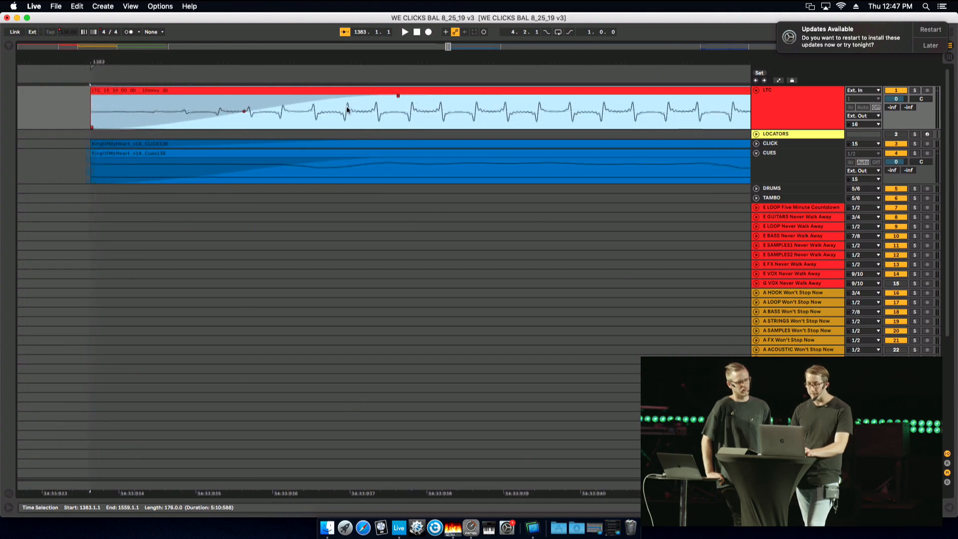
scroll(346, 110, "right", 2)
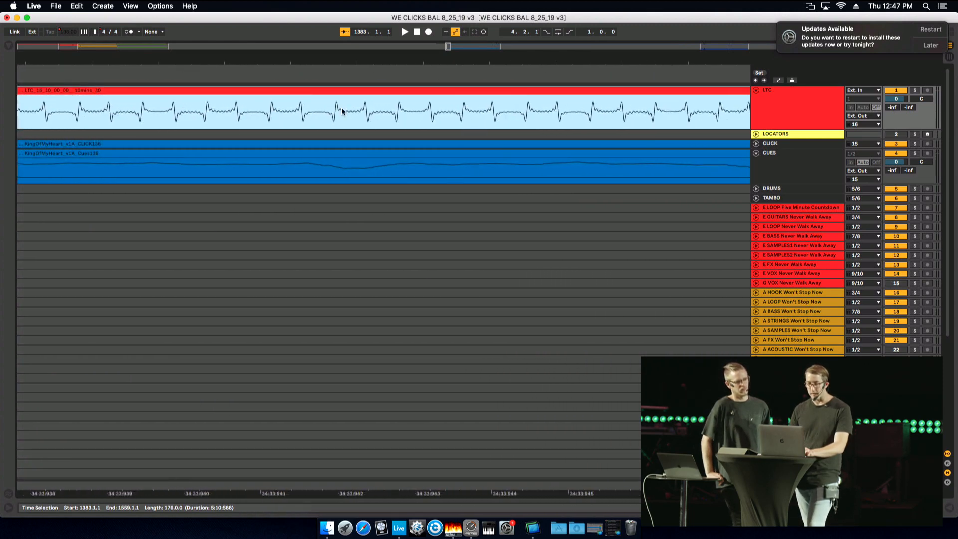
scroll(321, 118, "right", 15)
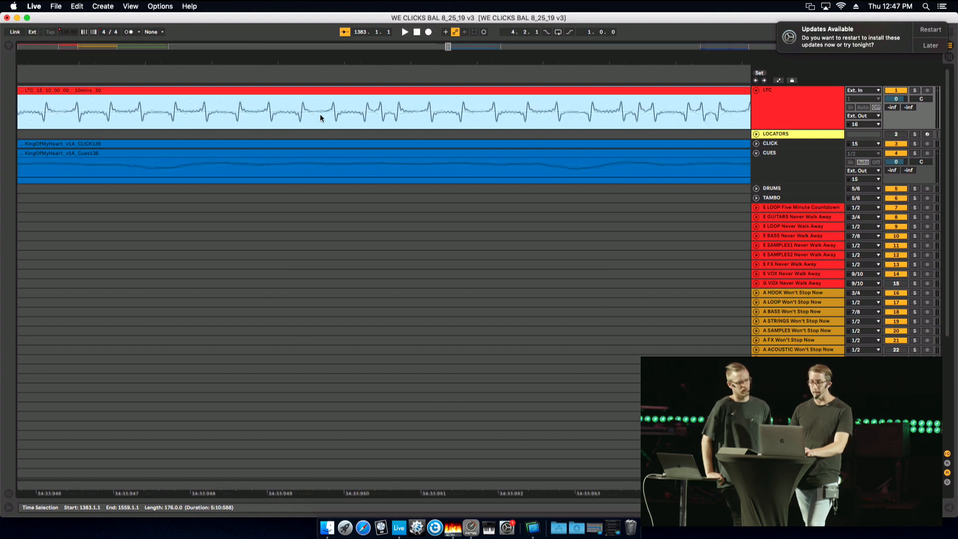
scroll(320, 118, "right", 8)
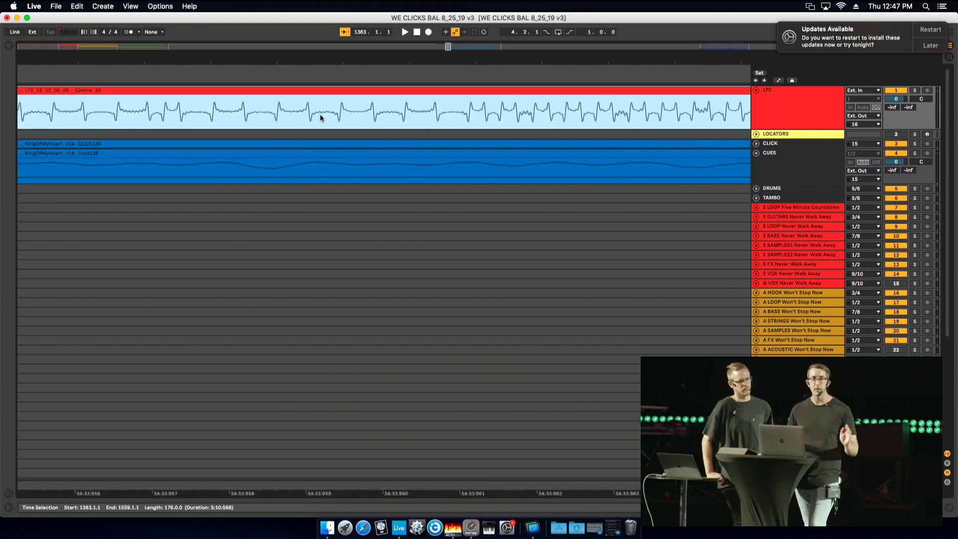
scroll(320, 118, "right", 4)
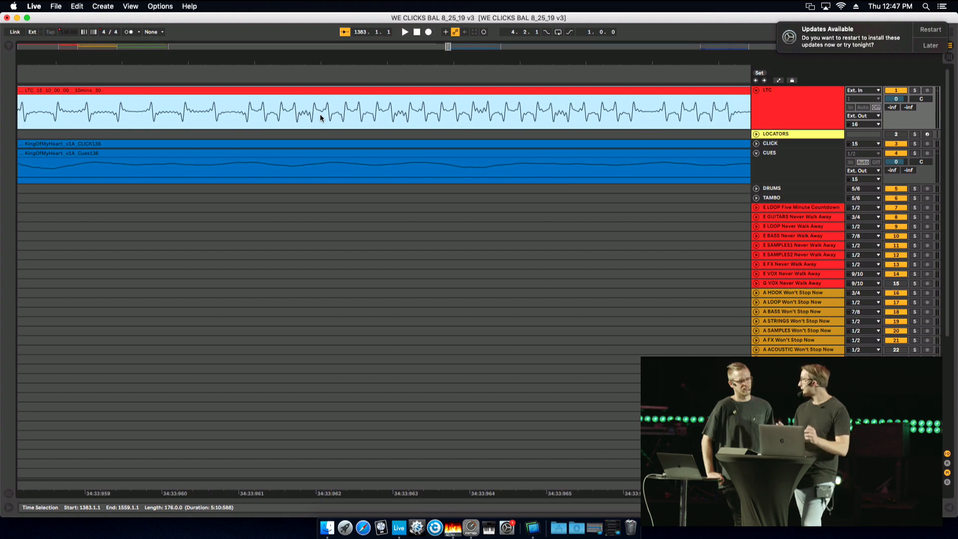
scroll(320, 114, "right", 4)
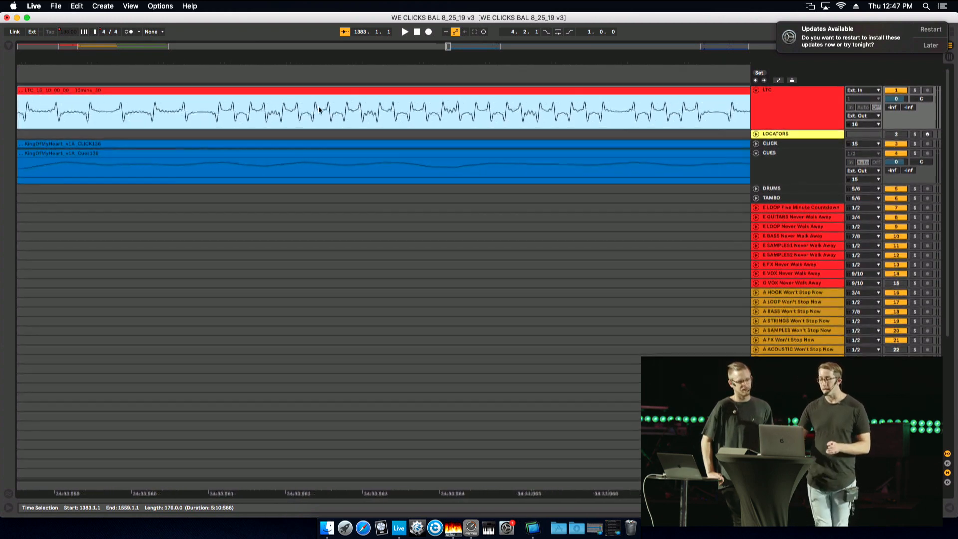
scroll(320, 109, "right", 4)
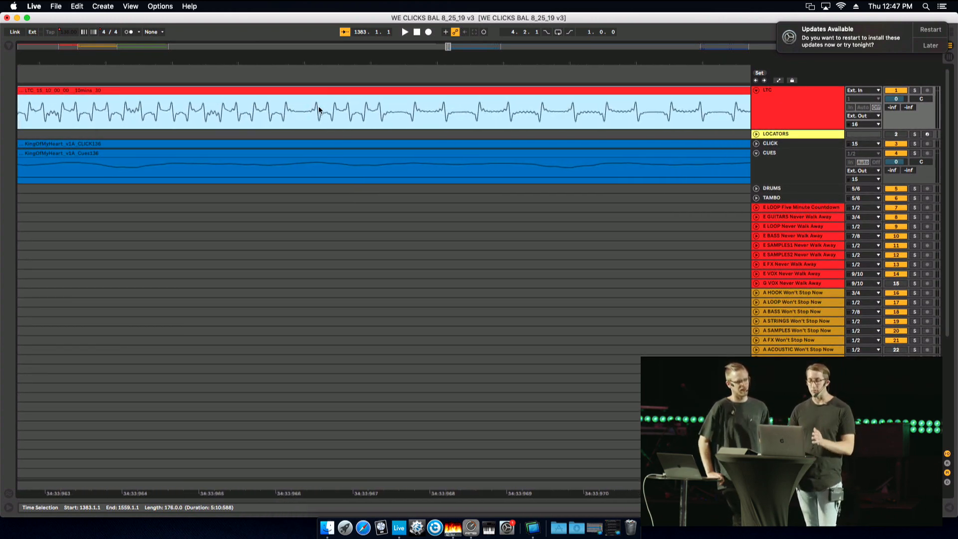
scroll(319, 110, "right", 1)
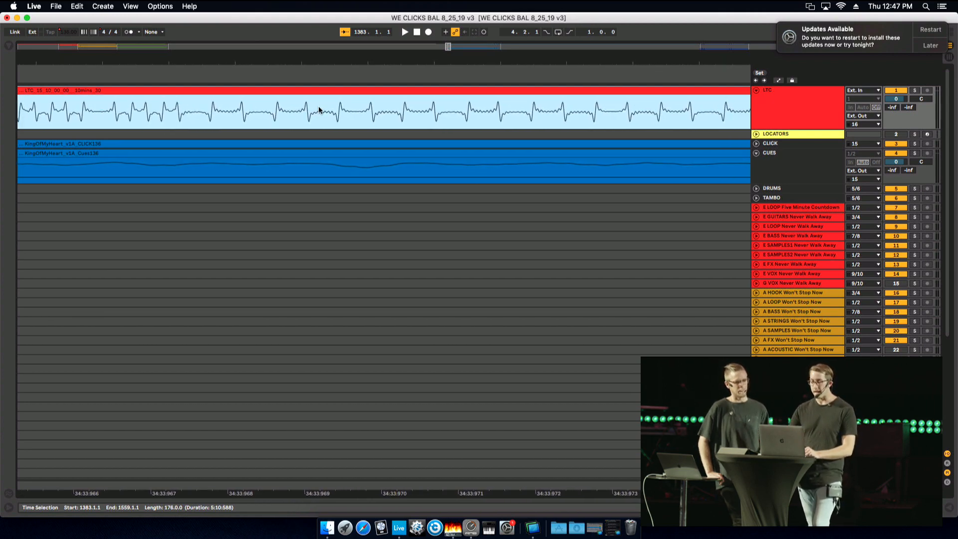
scroll(319, 109, "down", 10)
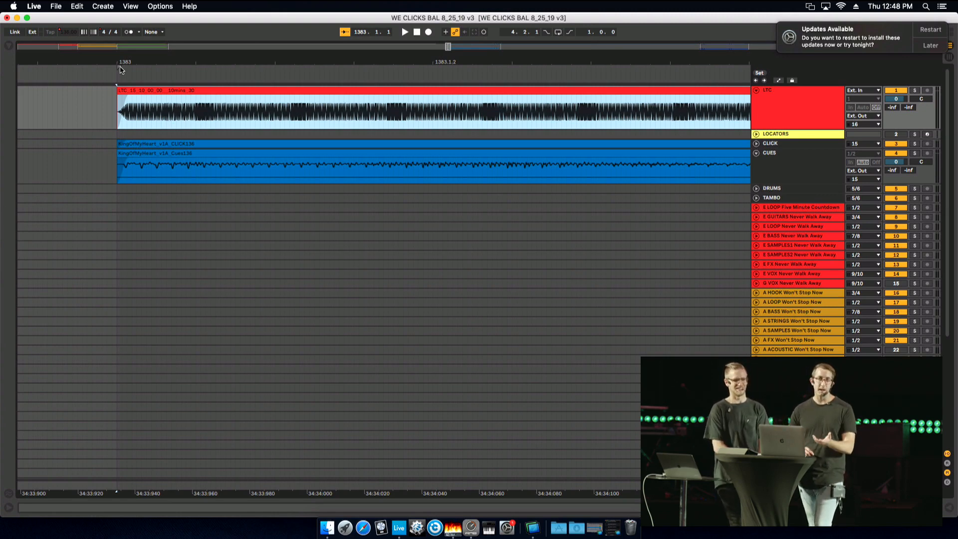
Play the arrangement from bar 1383 at the start of the LTC clip, watch the track's signal, and stop playback.
left_click(120, 70)
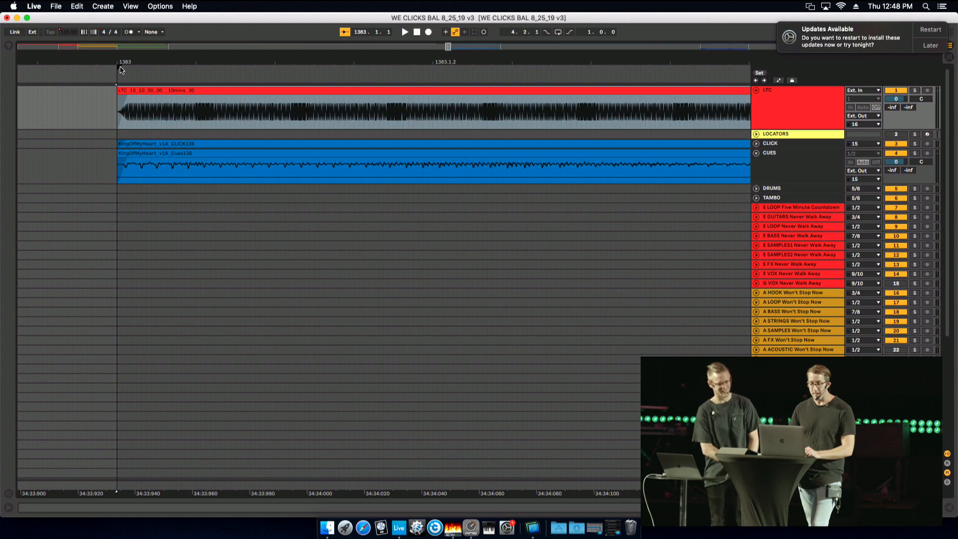
key("space")
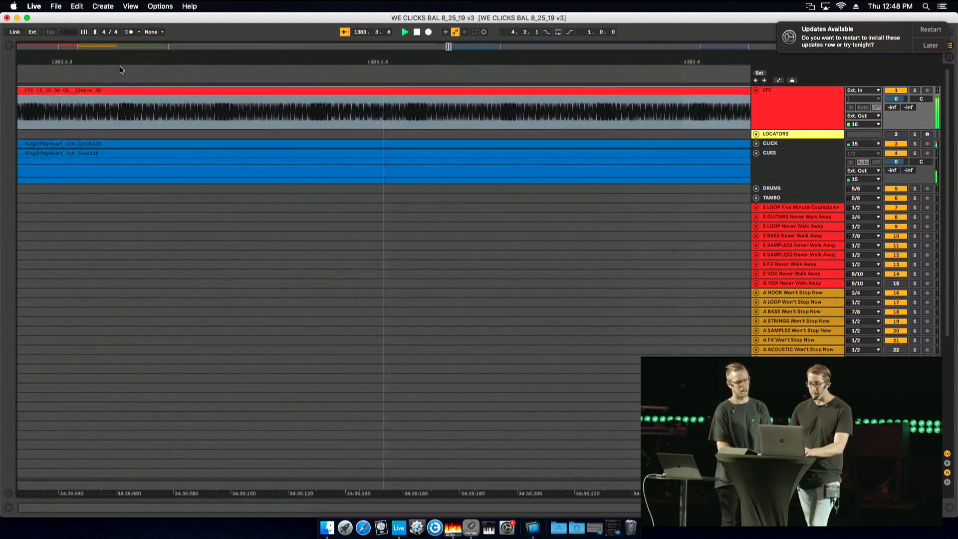
key("minus")
key("minus")
key("minus")
key("minus")
key("minus")
key("minus")
key("minus")
key("minus")
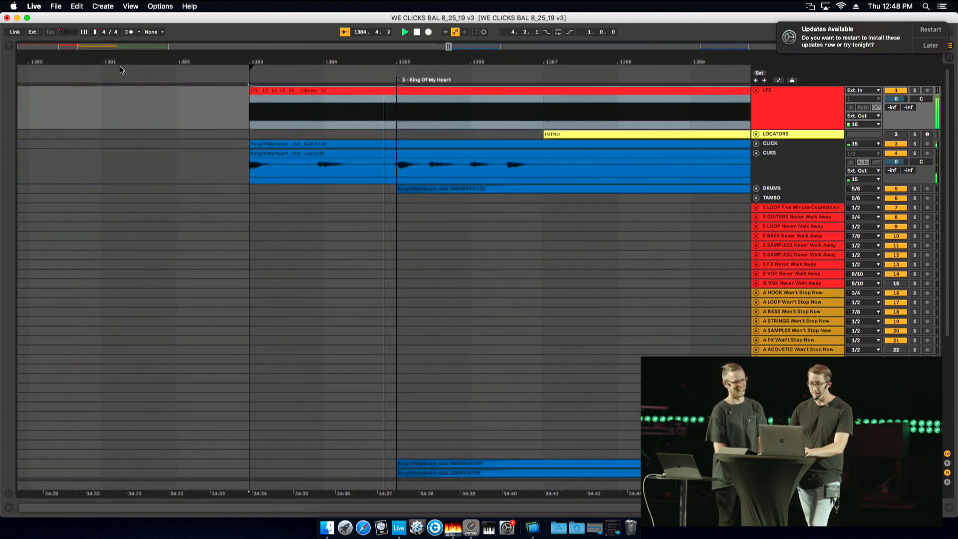
key("minus")
key("minus")
key("space")
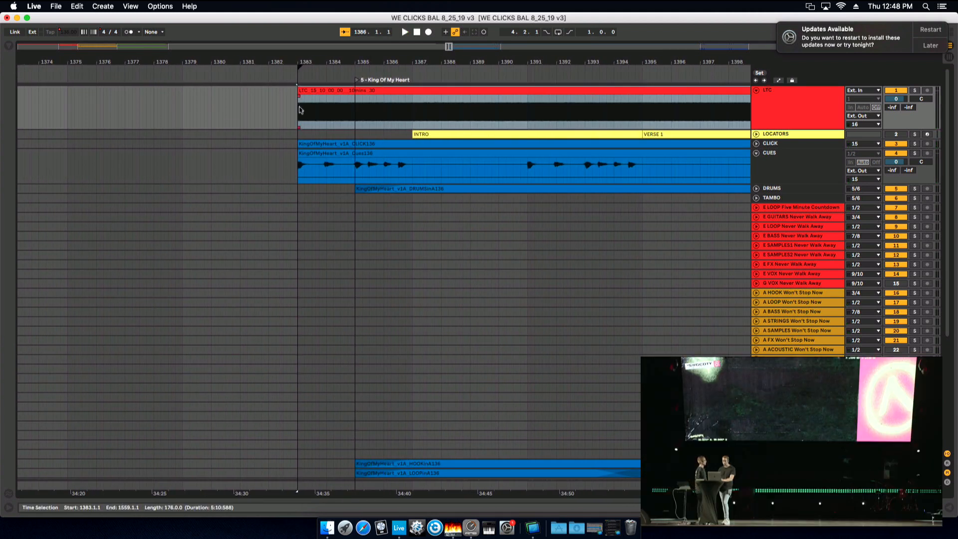
Start playback from the LTC clip at bar 1383 and switch to Resolume Arena on the BAL - Silver (Backup) screen.
key("space")
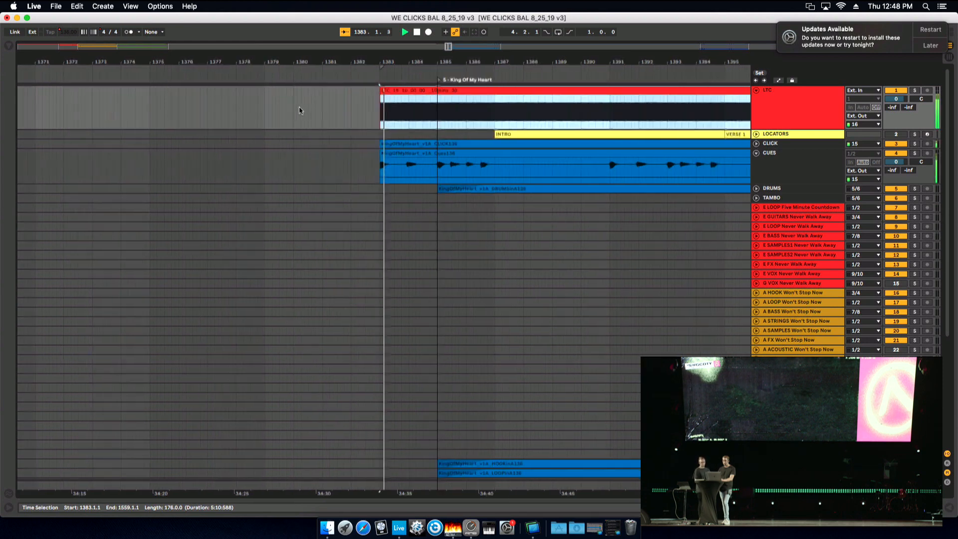
key("ctrl+Left")
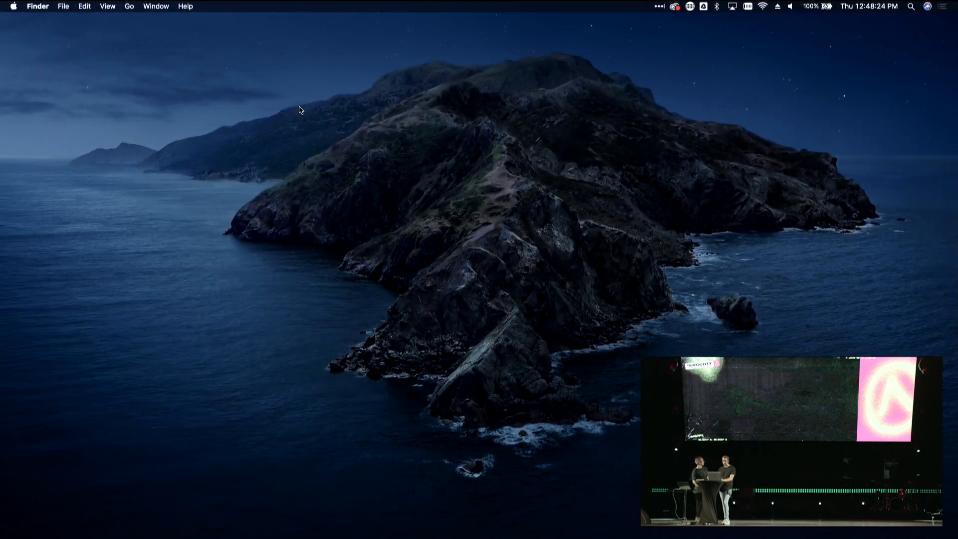
key("ctrl+Up")
mouse_move(414, 12)
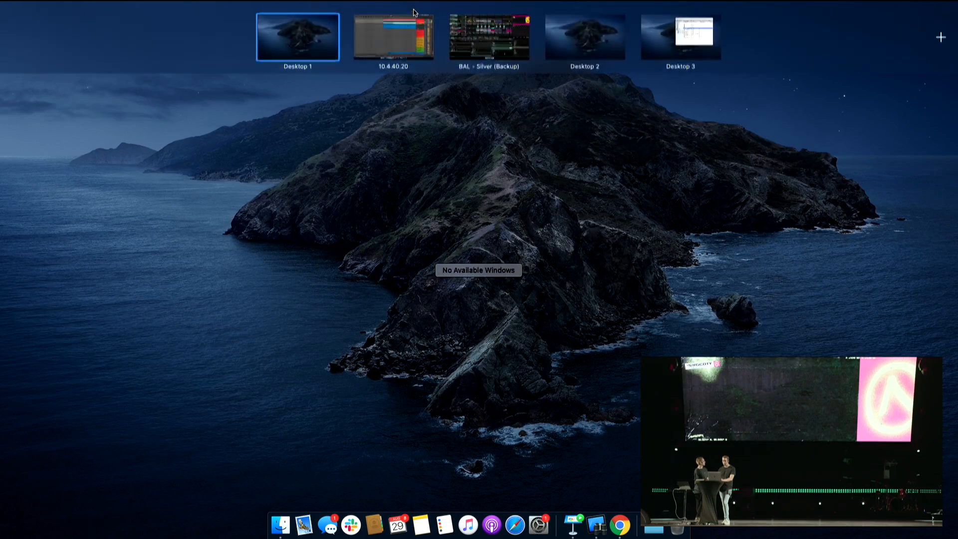
left_click(489, 27)
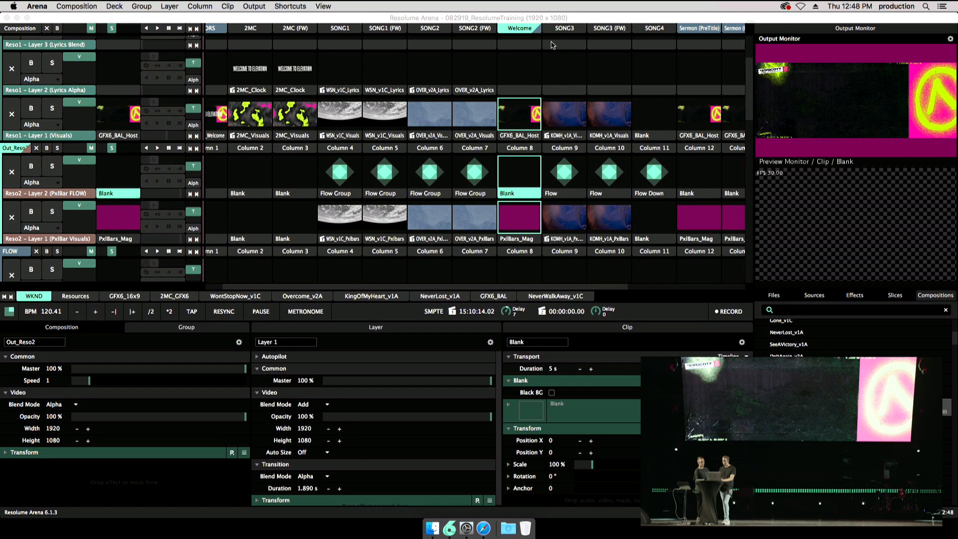
Trigger the SONG3 column and set the SMPTE offset of its KOMH_v1A_Visuals clip in Reso1 - Layer 1 to 15:10:00.00.
scroll(551, 45, "up", 3)
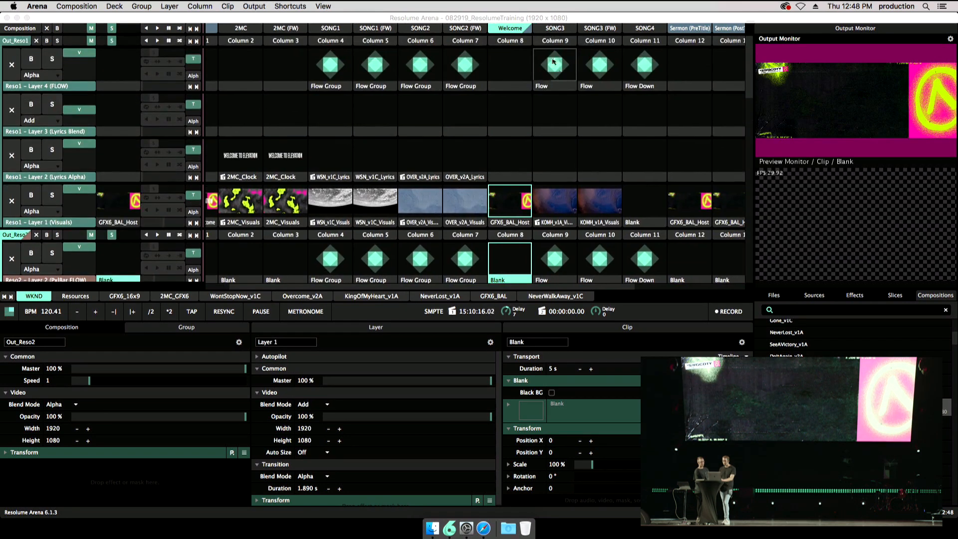
left_click(554, 28)
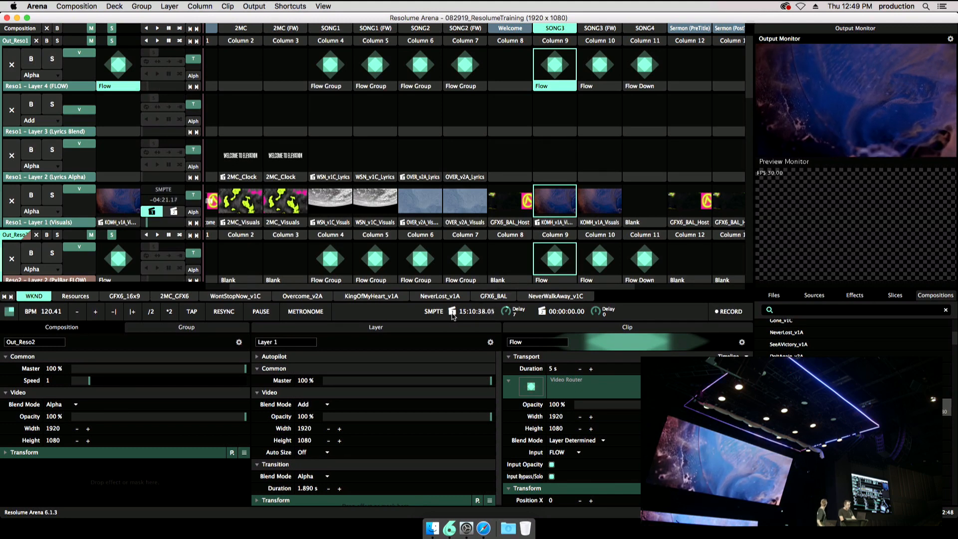
left_click(545, 225)
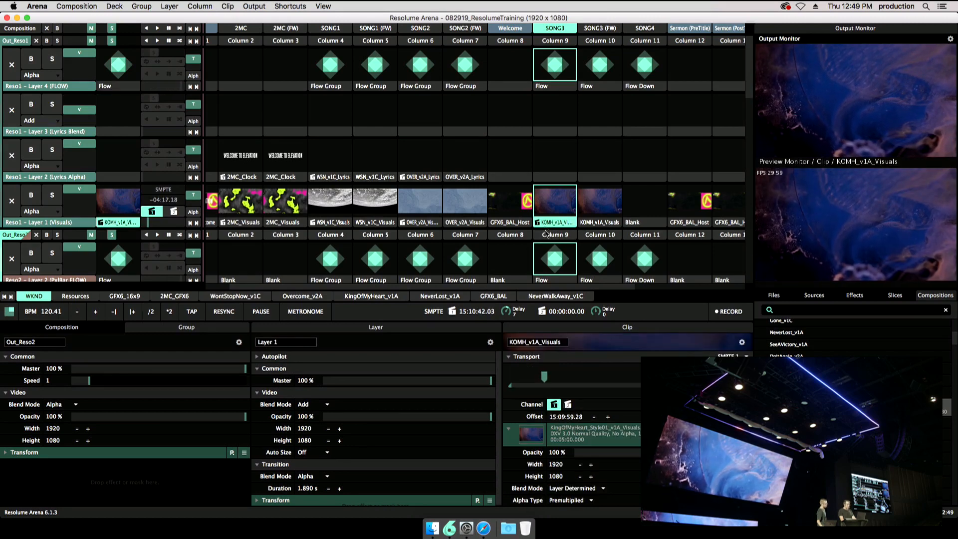
left_click(606, 418)
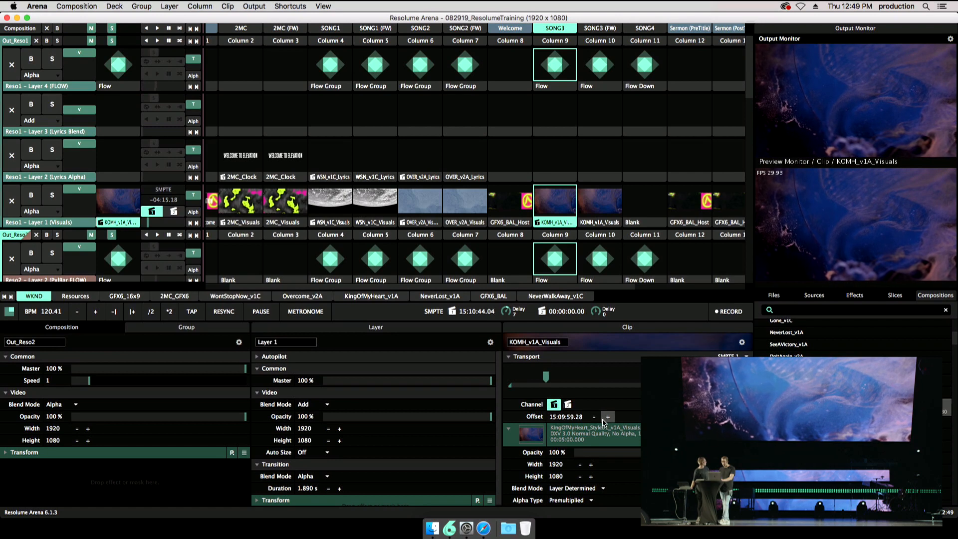
left_click(606, 417)
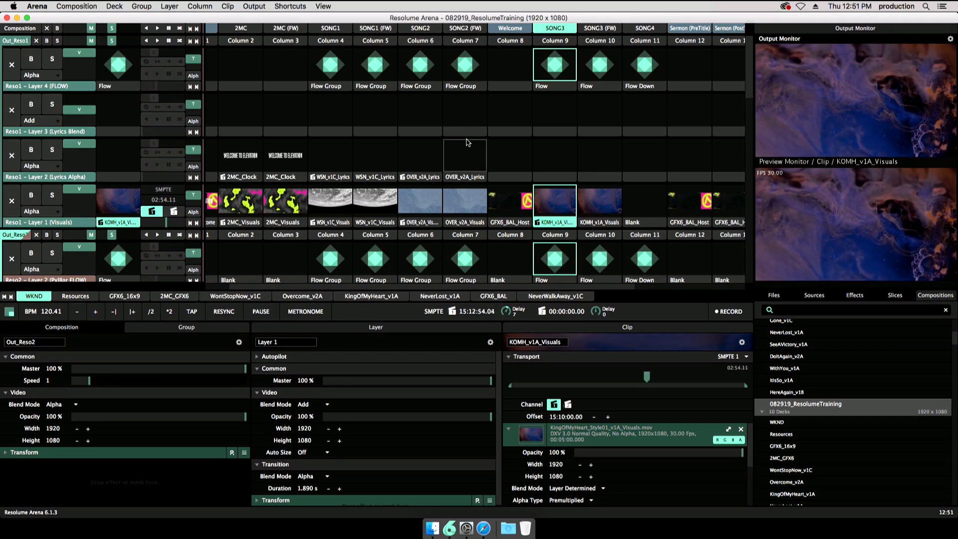
Switch to the Keynote presentation and advance past Troubleshooting Timecode to the Confirm Resolume Audio Settings slide.
scroll(468, 142, "left", 2)
key("super+Tab")
key("super+Tab")
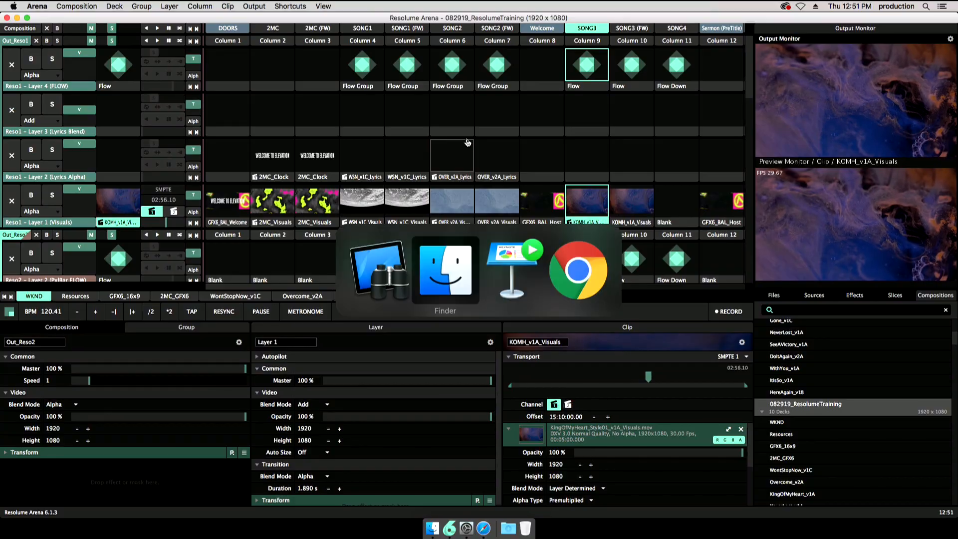
key("Right")
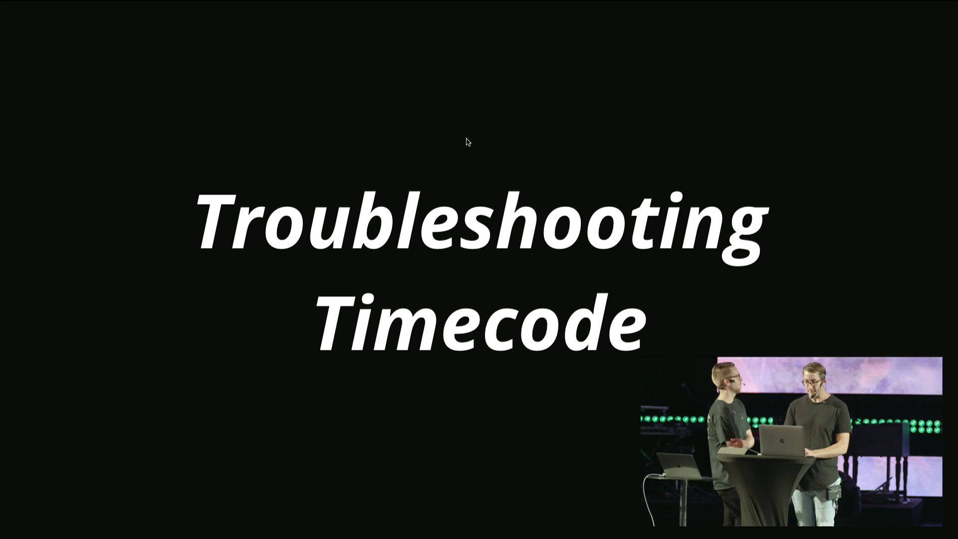
key("Right")
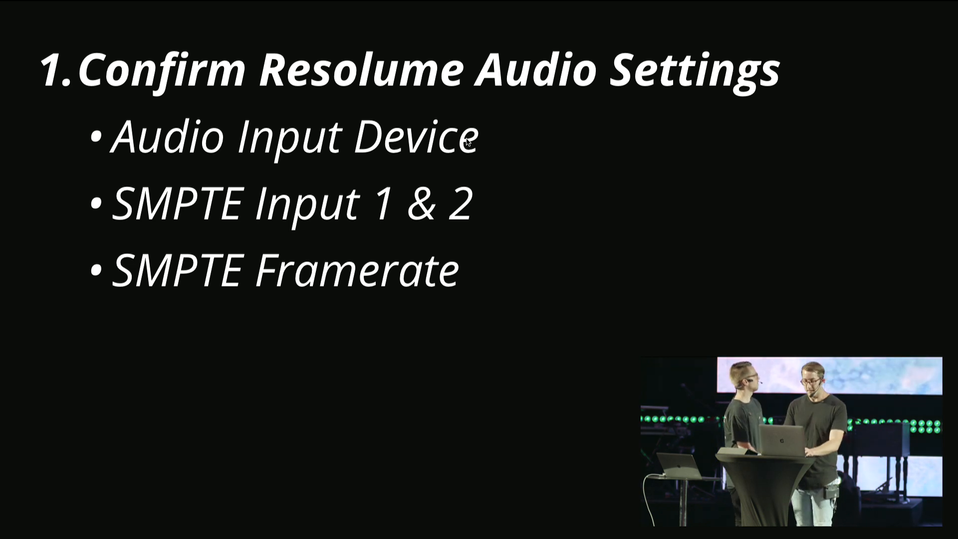
Switch to Resolume Arena on the BAL - Silver (Backup) screen and bring up its Audio preferences.
key("ctrl+Up")
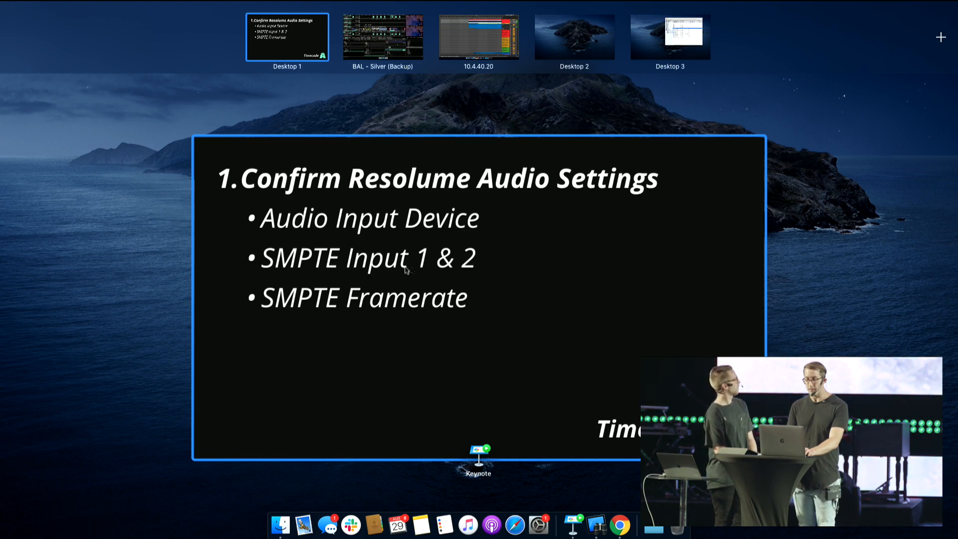
left_click(394, 42)
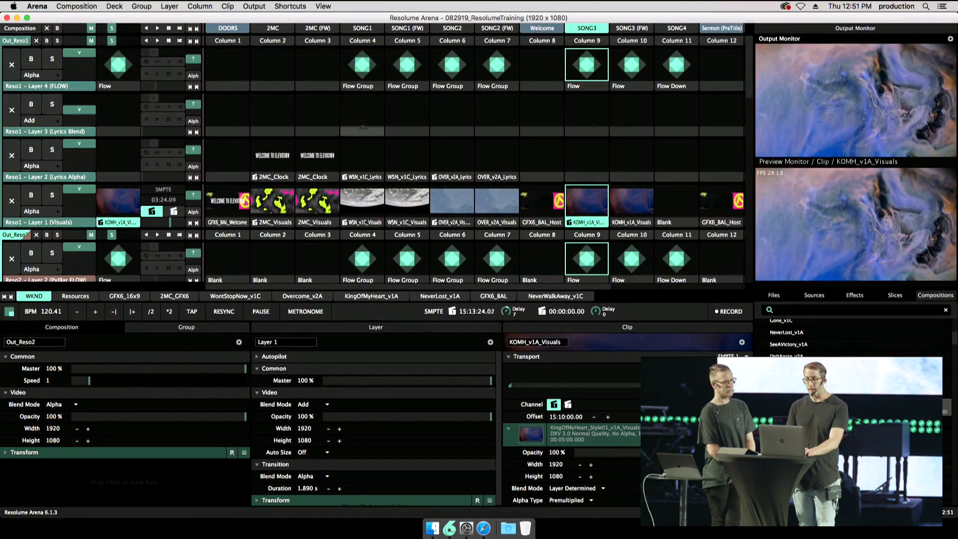
left_click(43, 8)
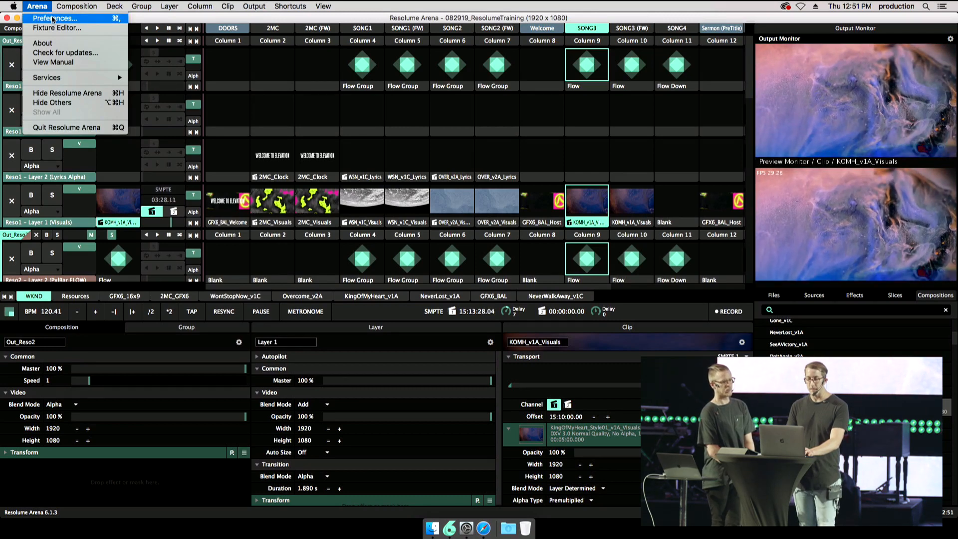
left_click(102, 20)
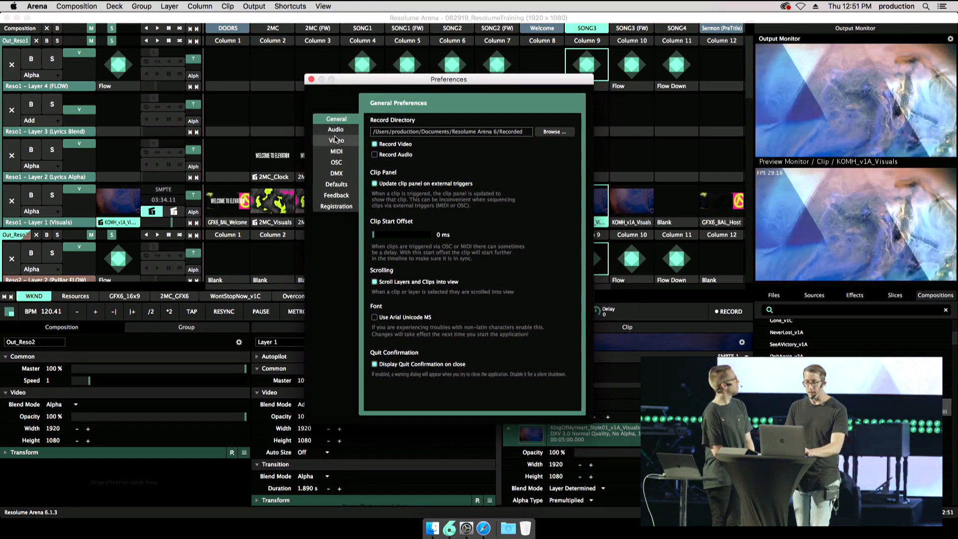
left_click(335, 129)
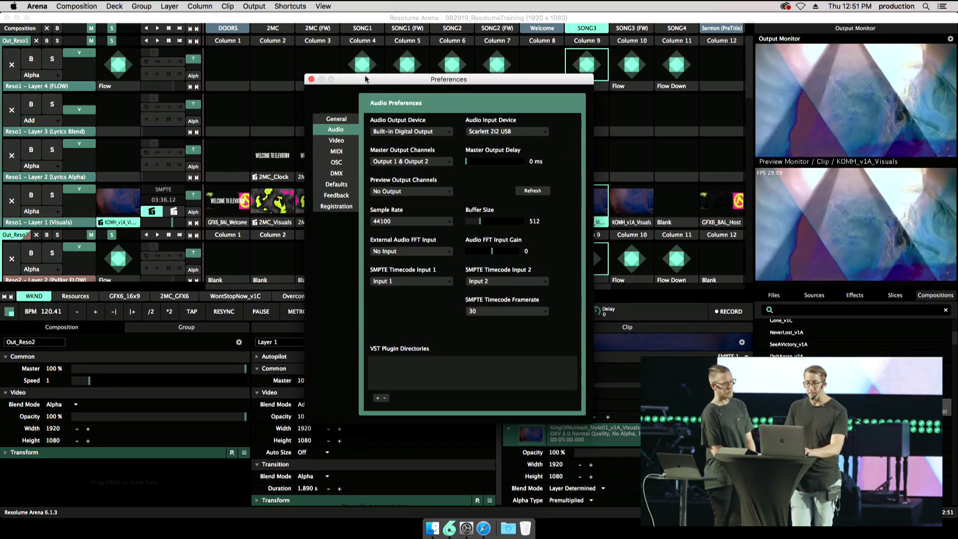
left_click_drag(365, 81, 311, 59)
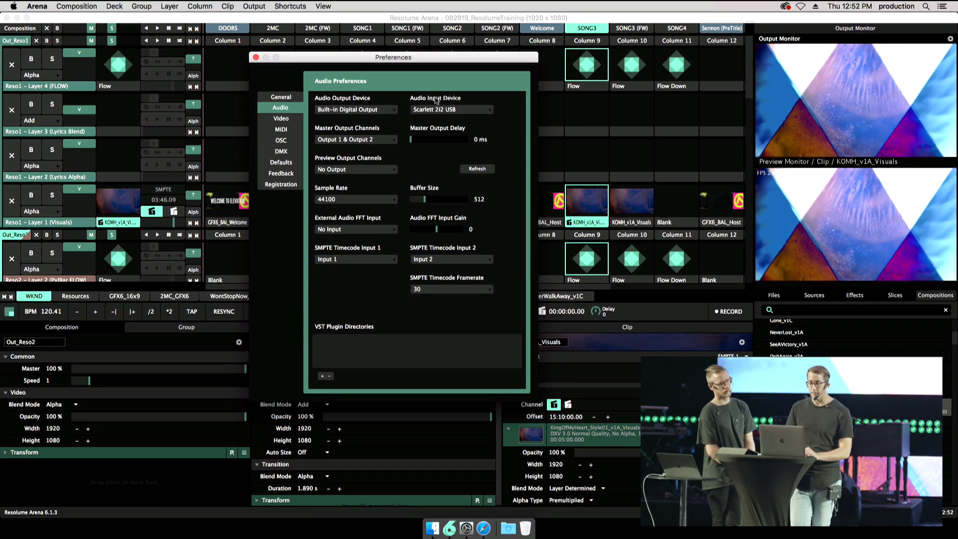
Review the available audio input devices and select Scarlett 2i2 USB as the Audio Input Device.
left_click(486, 108)
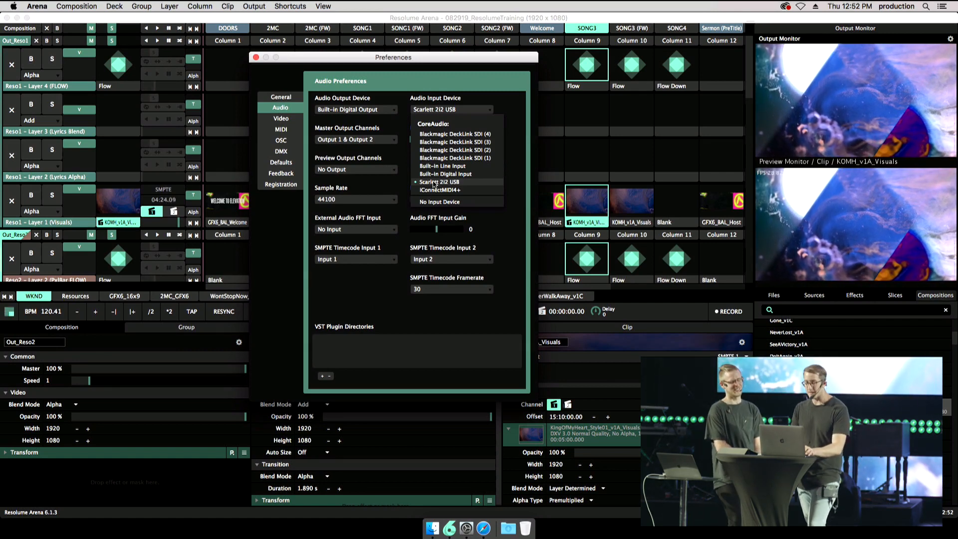
left_click(431, 183)
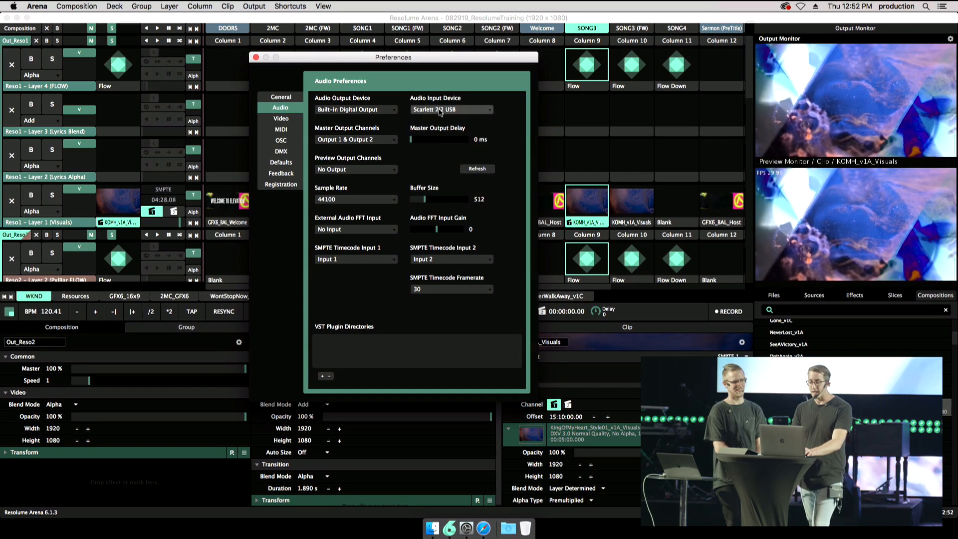
left_click(439, 110)
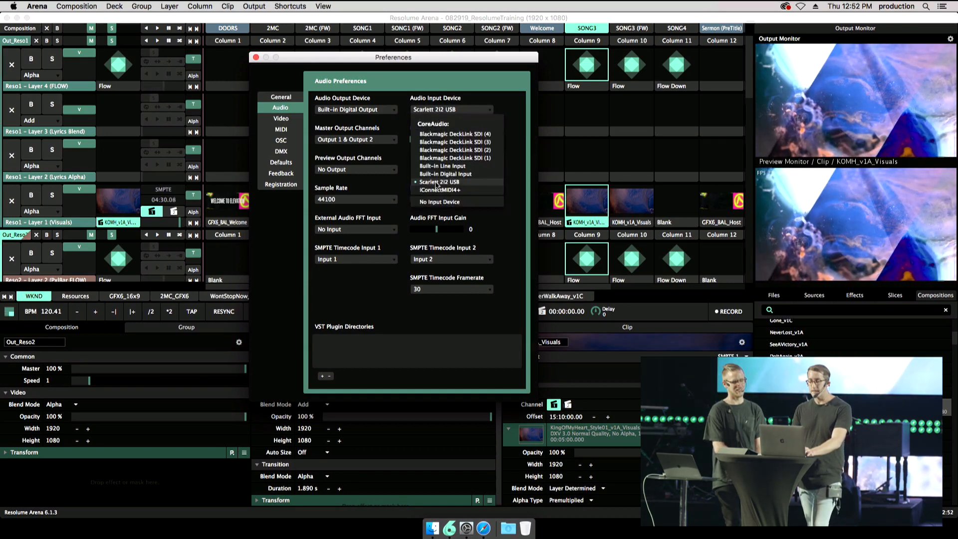
left_click(436, 182)
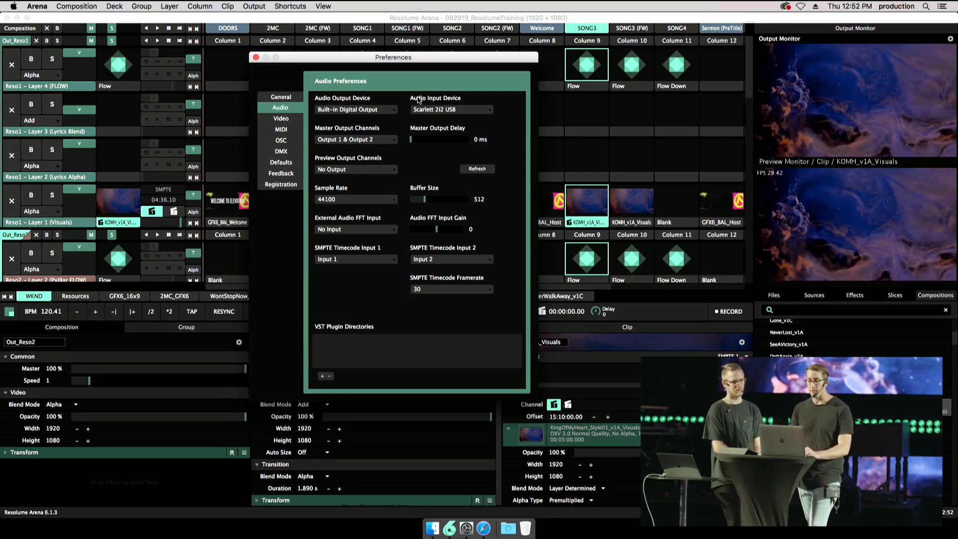
left_click(423, 110)
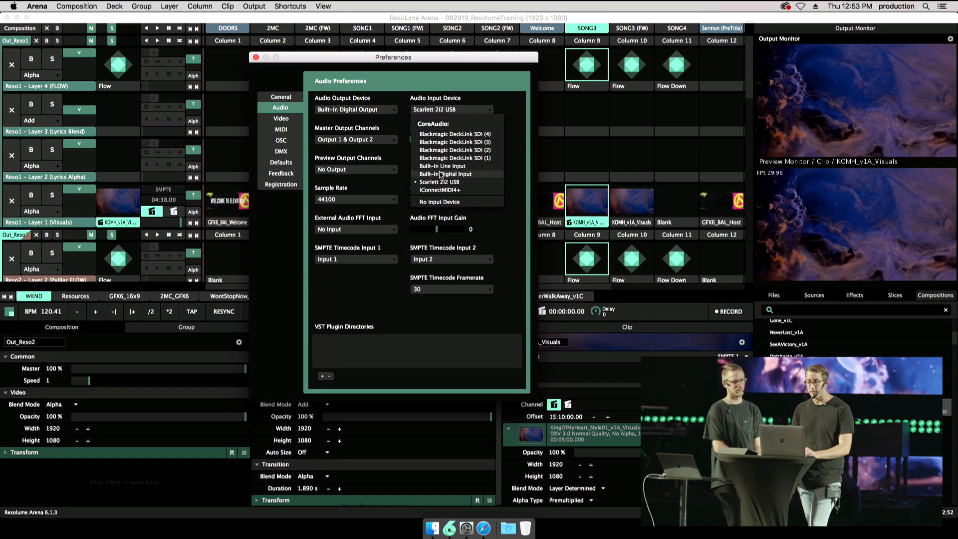
left_click(402, 99)
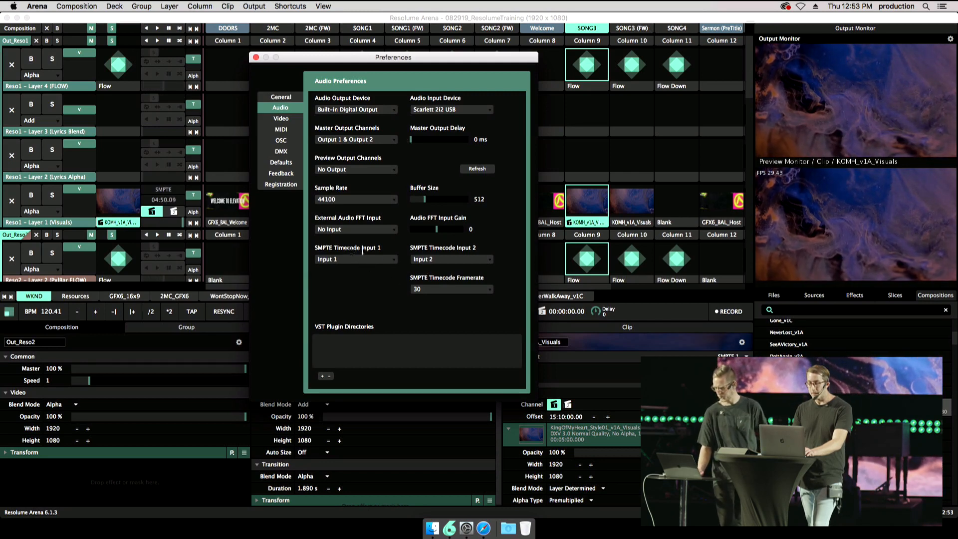
Move the Preferences window clear of the SMPTE display and examine the channel choices for SMPTE Timecode Input 1 and Input 2.
left_click_drag(437, 60, 293, 22)
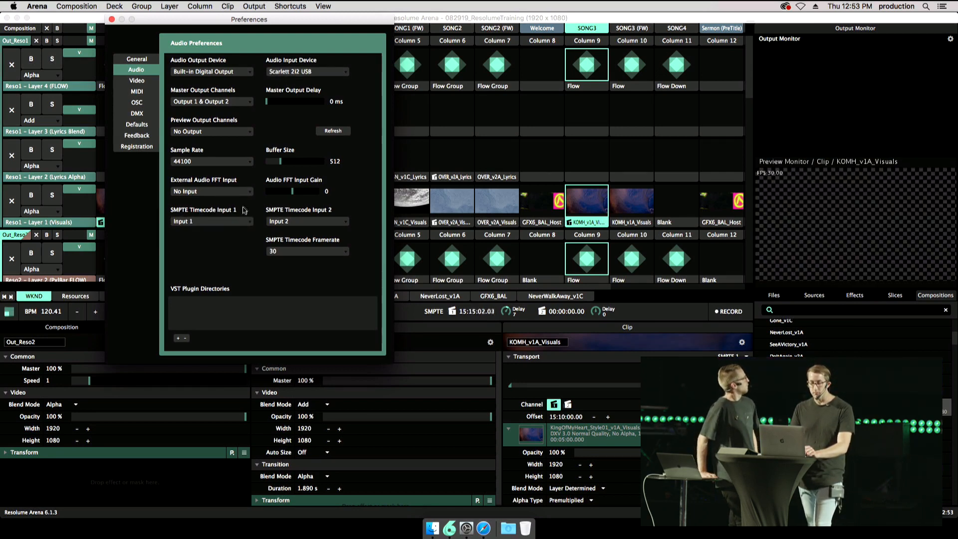
left_click(230, 223)
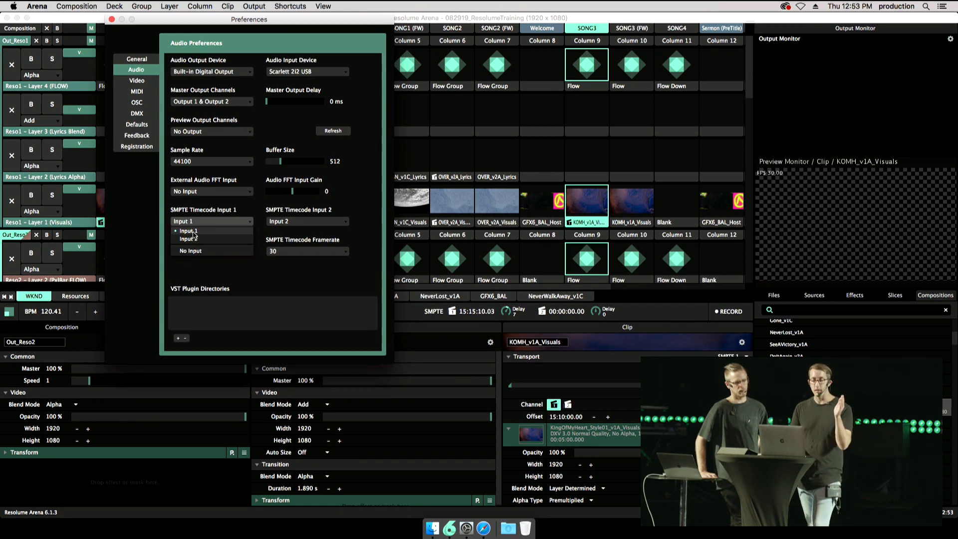
left_click(294, 215)
left_click(286, 221)
left_click(270, 208)
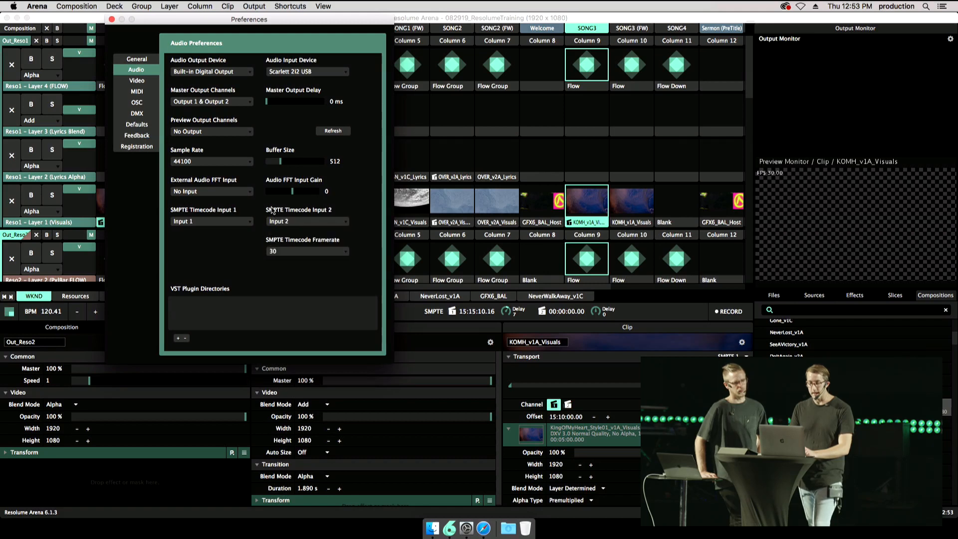
Select 30 as the SMPTE Timecode Framerate and close the Preferences.
left_click(301, 253)
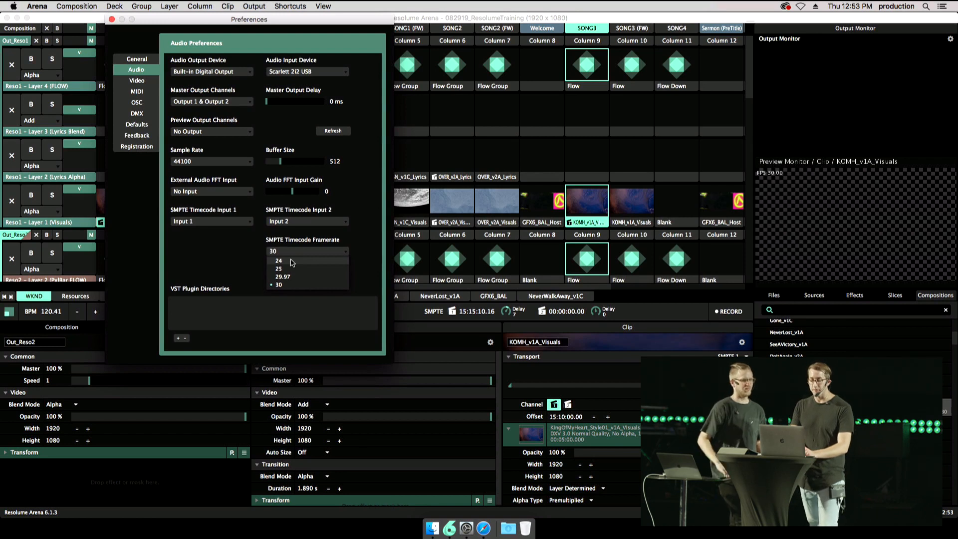
left_click(284, 286)
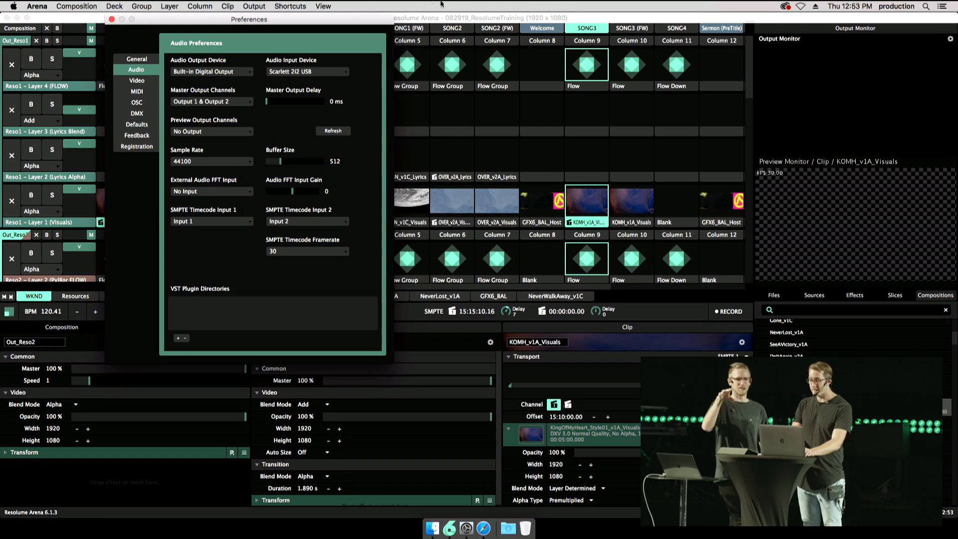
left_click(440, 19)
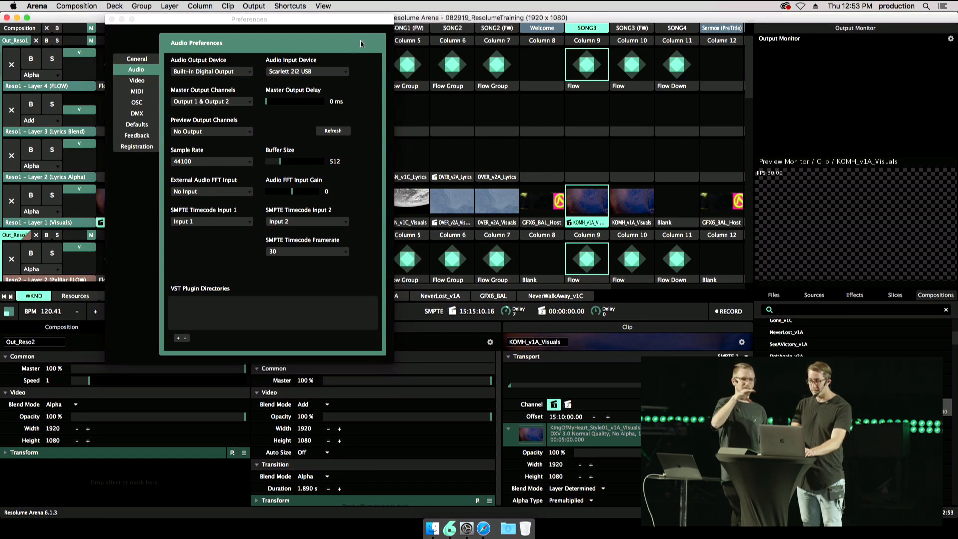
left_click(112, 19)
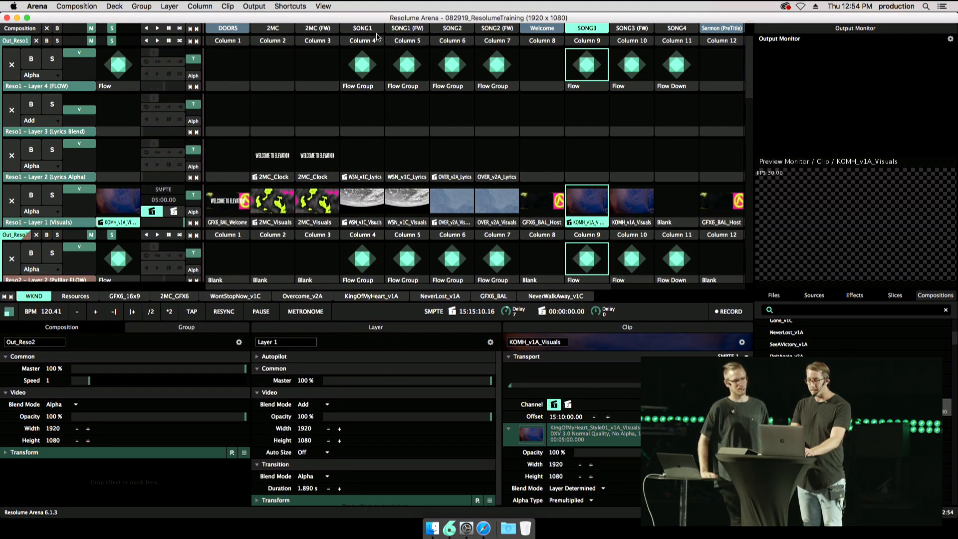
Trigger the SONG1 column, switch to Ableton Live and stop the arrangement's playback.
left_click(367, 31)
key("ctrl+Right")
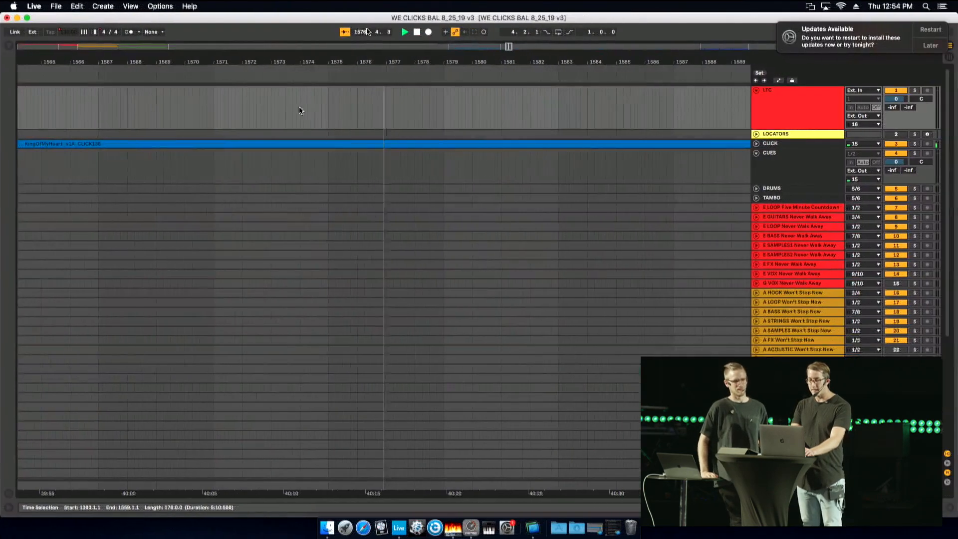
key("space")
Start playback from the beginning of the Won't Stop Now section in the arrangement and return to Resolume Arena.
scroll(351, 178, "left", 20)
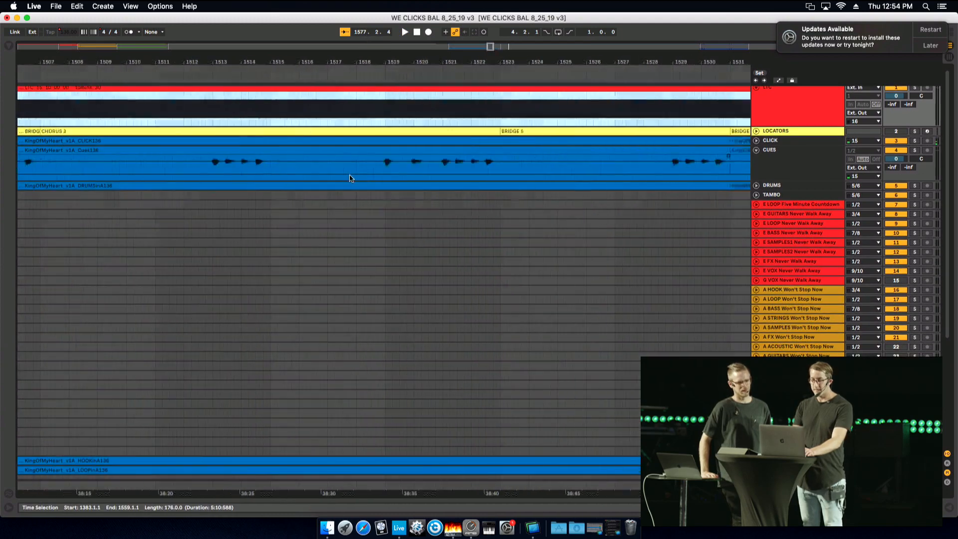
scroll(351, 179, "left", 20)
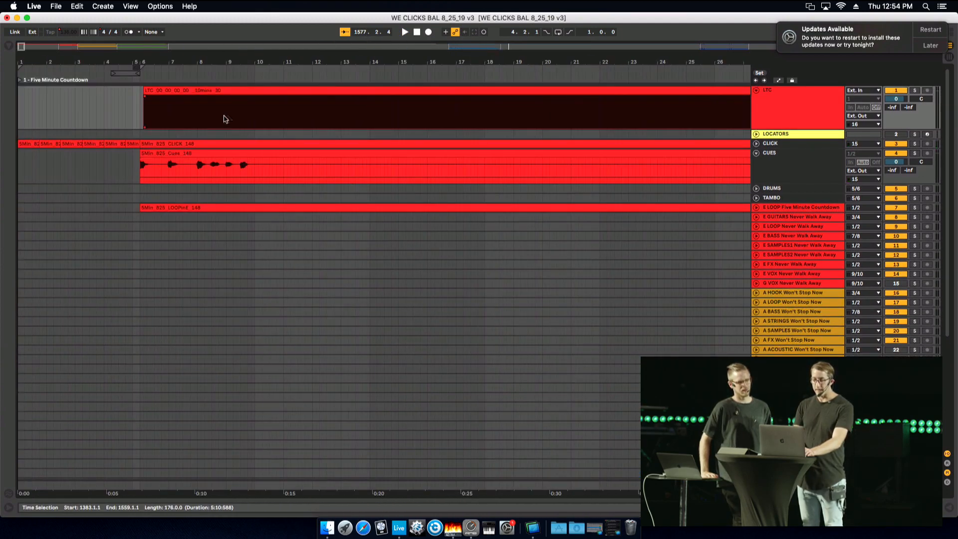
scroll(274, 126, "right", 20)
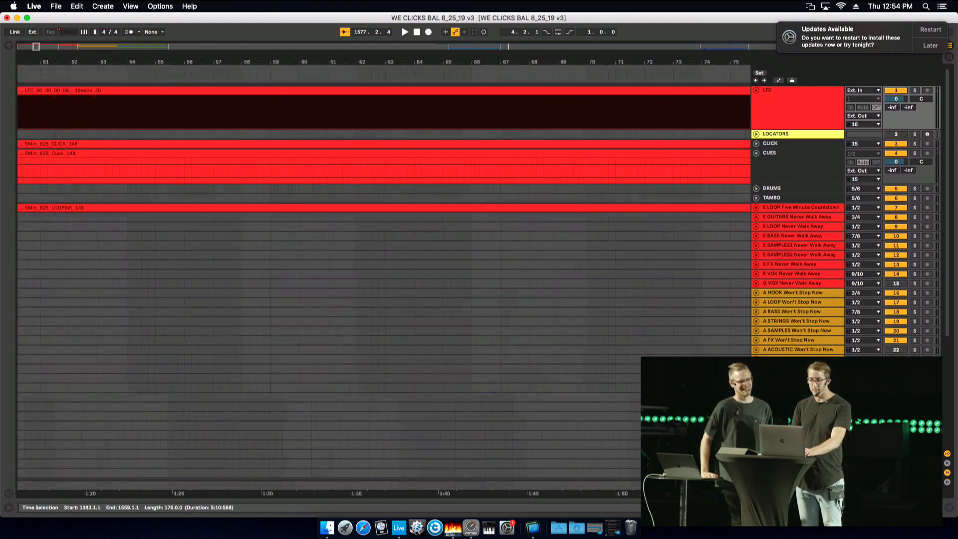
scroll(275, 127, "right", 10)
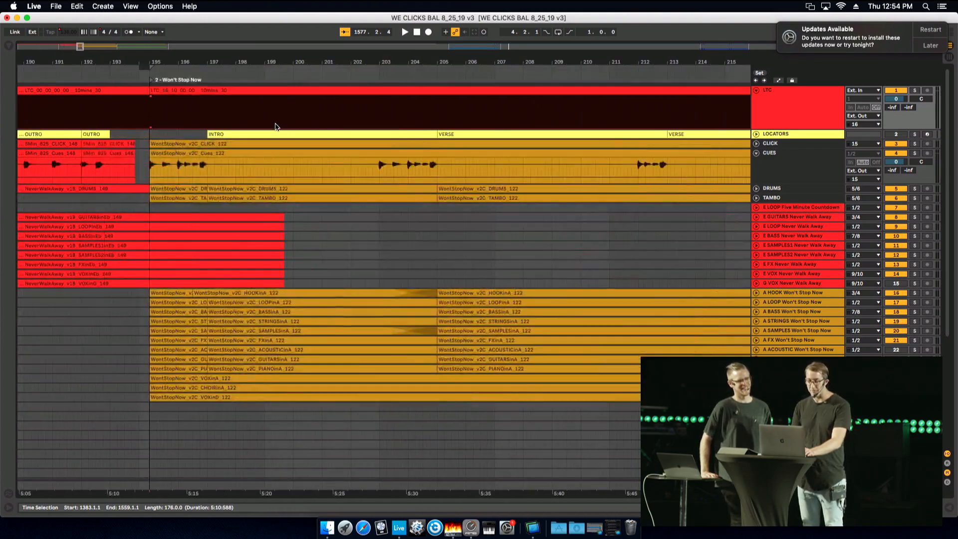
scroll(99, 156, "left", 2)
left_click(53, 72)
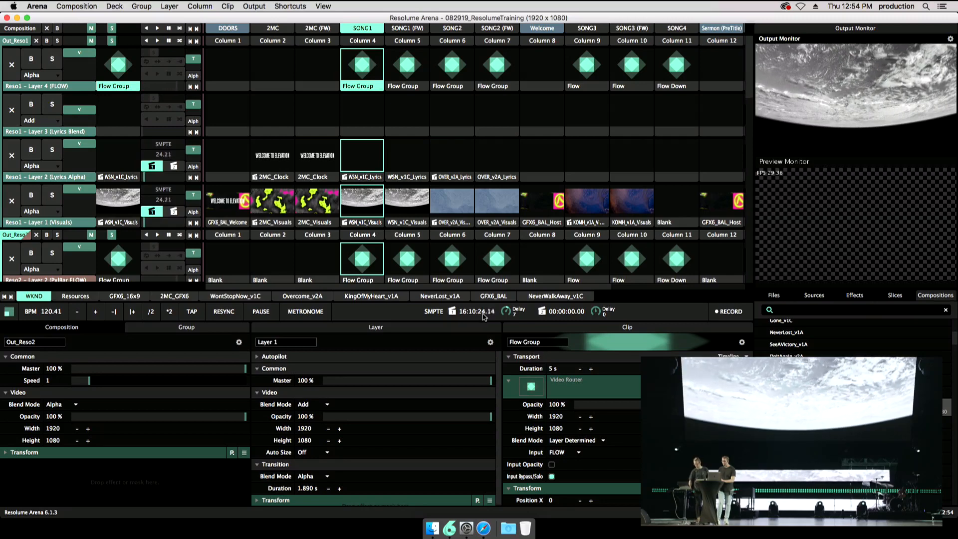
Select the WSN_v1C_Lyrics clip in the SONG1 column and set its SMPTE offset to 00:00:00.00.
left_click(364, 178)
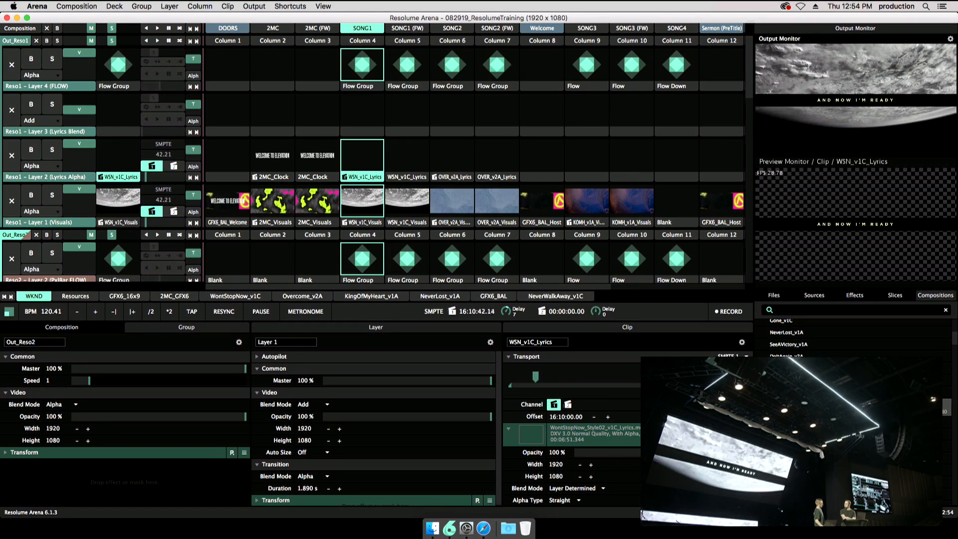
double_click(567, 417)
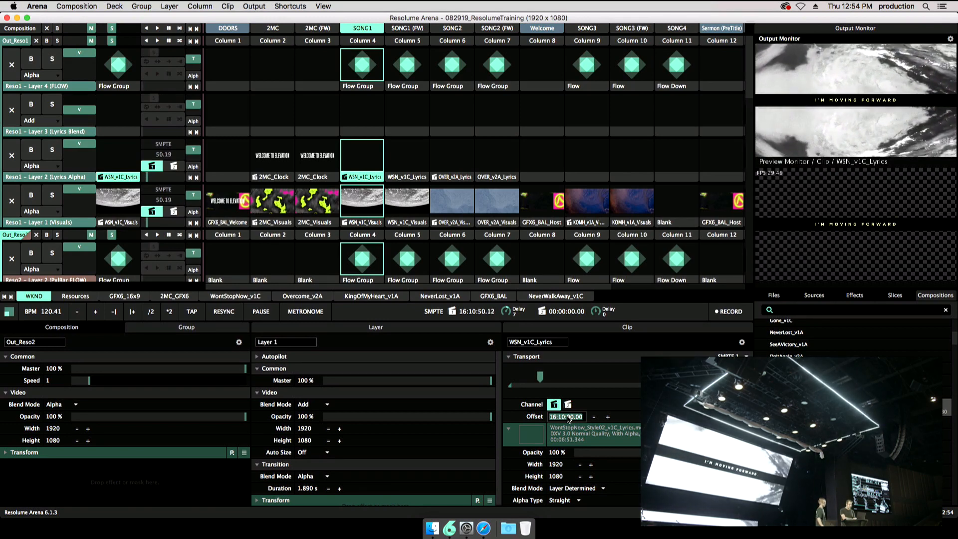
type("0")
key("Return")
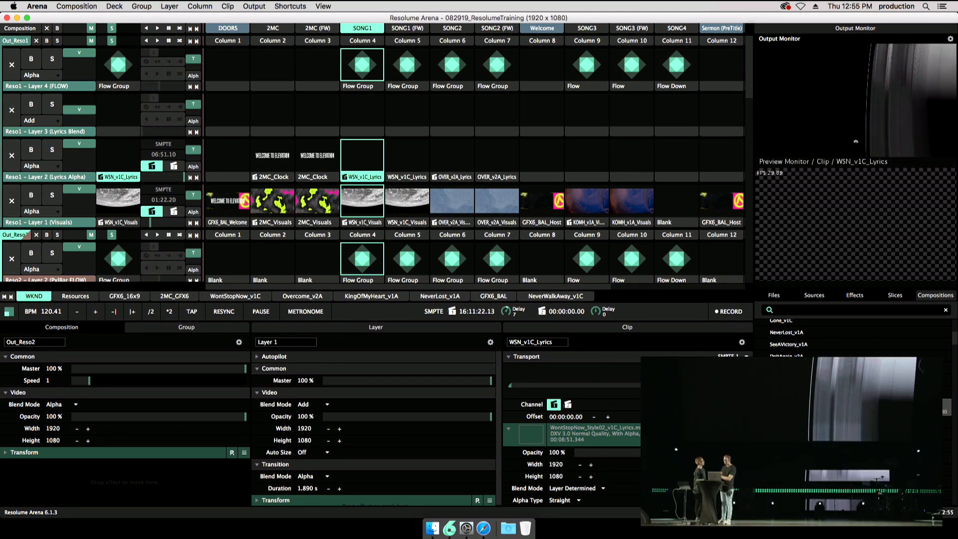
Set the SMPTE offset of the WSN_v1C_Lyrics clip to 16:10:00.00.
left_click(552, 417)
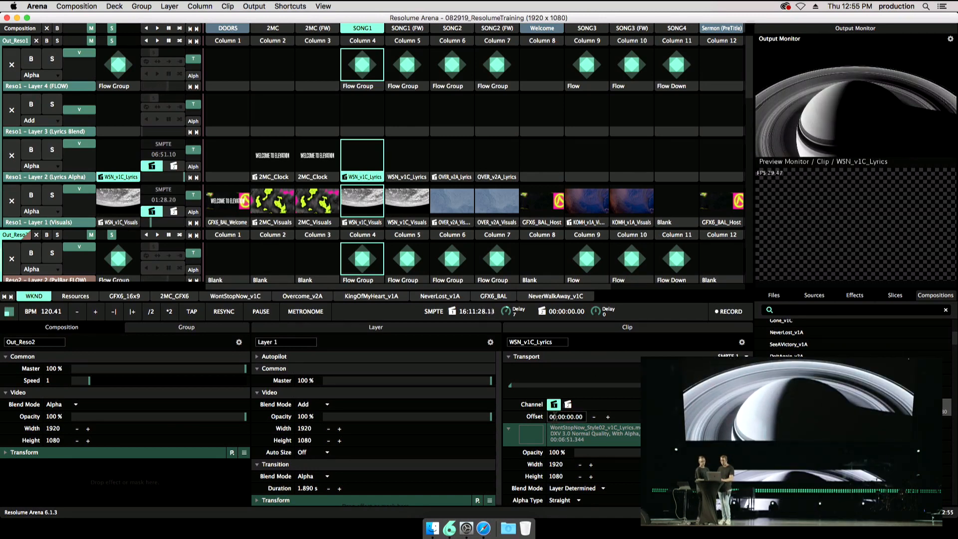
type("10")
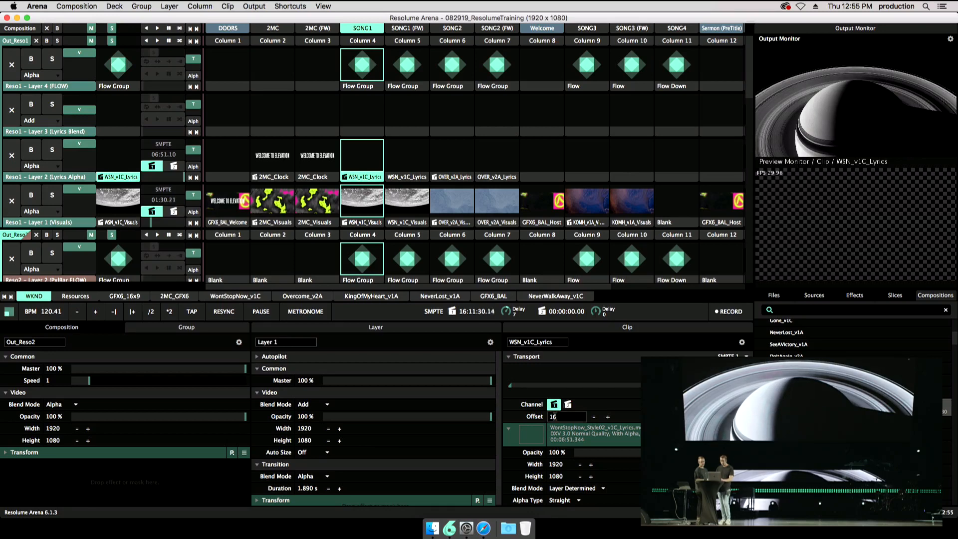
type(":10:00")
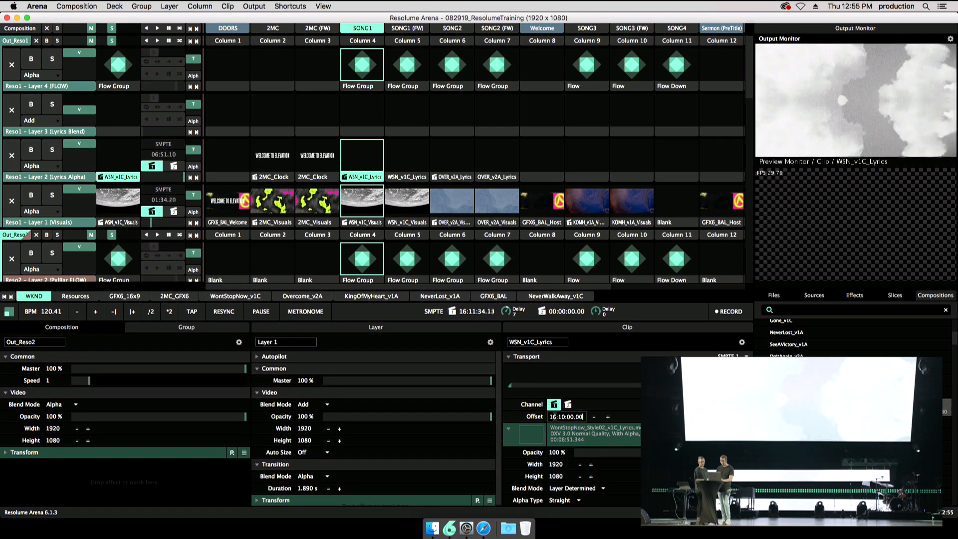
type(".00")
key("Return")
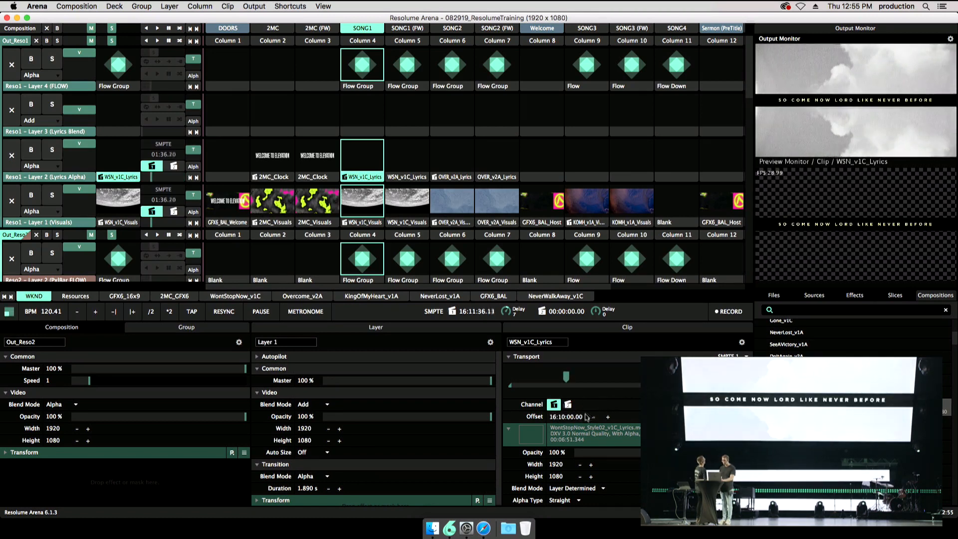
Change the seconds of the WSN_v1C_Lyrics clip's SMPTE offset to make it 16:10:30.00.
left_click(572, 417)
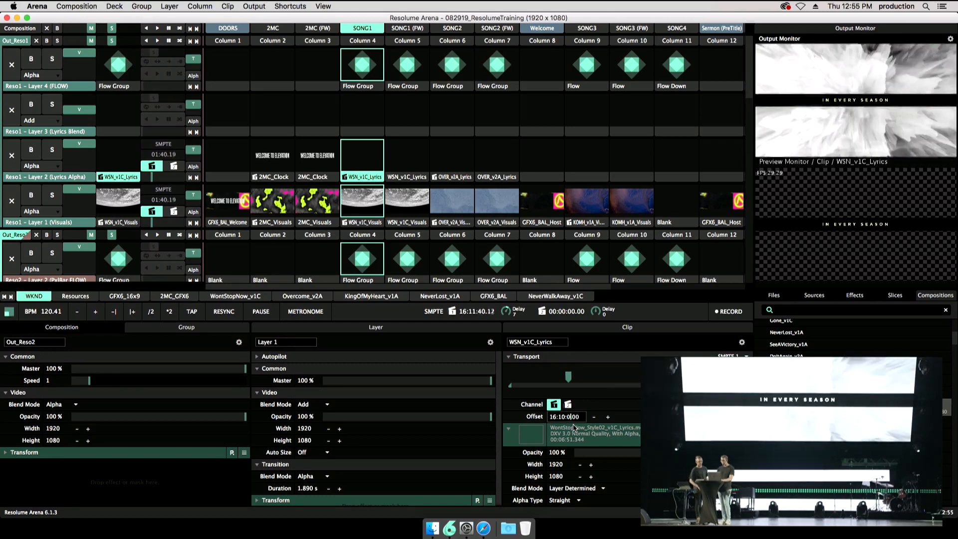
key("BackSpace")
type("3")
key("Return")
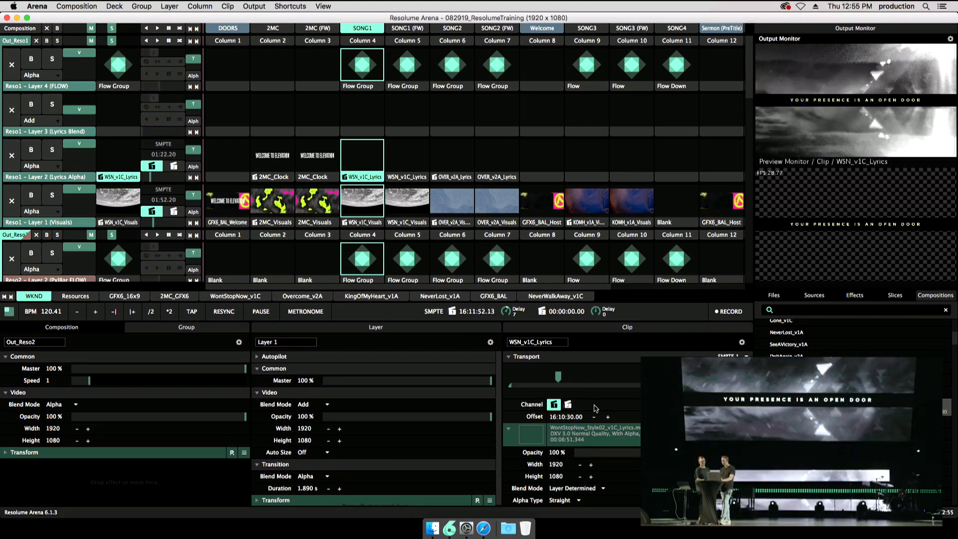
Set the SMPTE offset of the WSN_v1C_Lyrics clip back to 16:10:00.00.
double_click(570, 418)
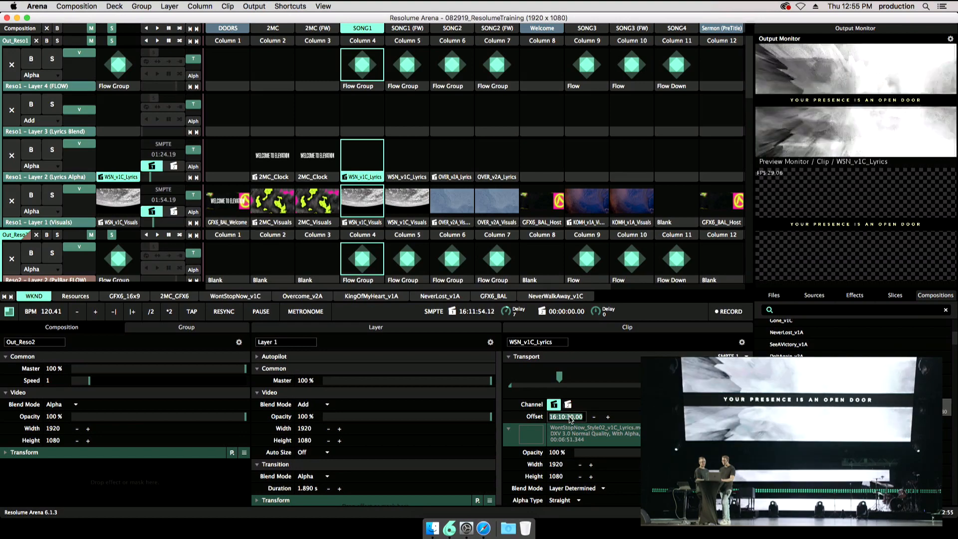
left_click(569, 417)
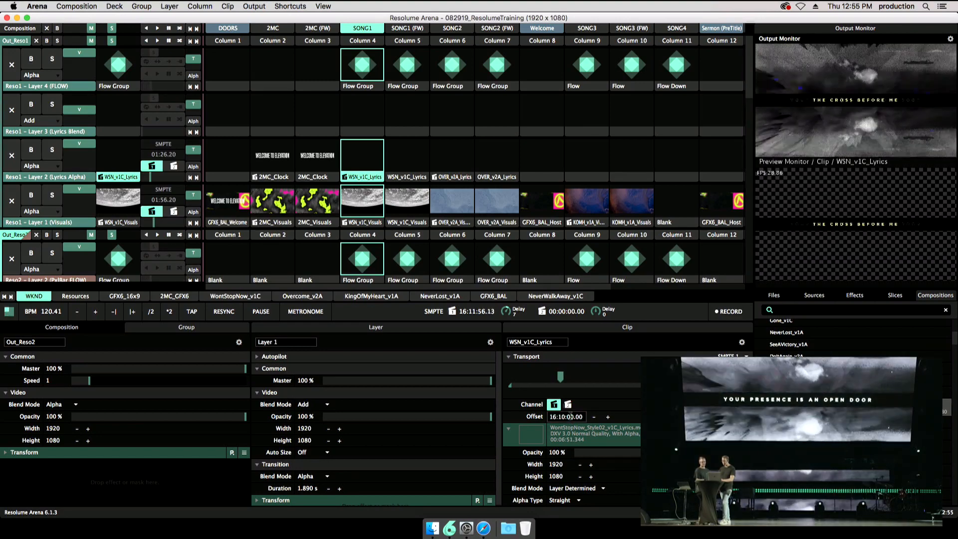
key("Return")
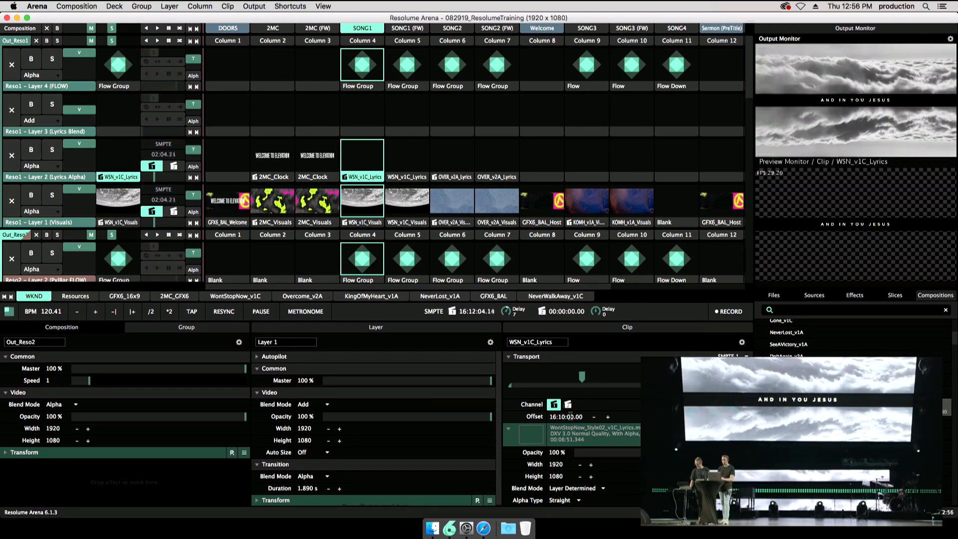
Switch to Ableton Live, shorten the Won't Stop Now section's LTC clip to 114 bars and align its start with the section's beginning.
key("ctrl+Right")
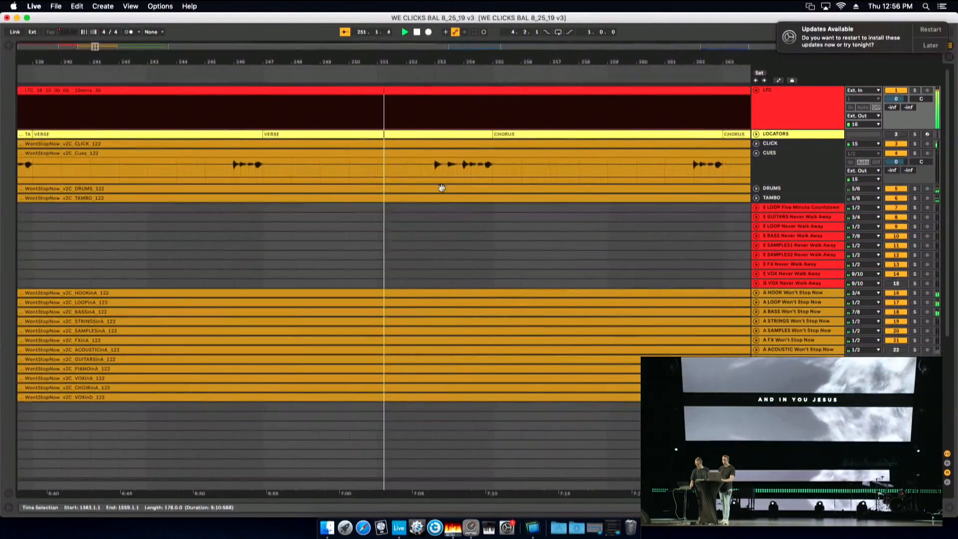
key("minus")
key("minus")
key("minus")
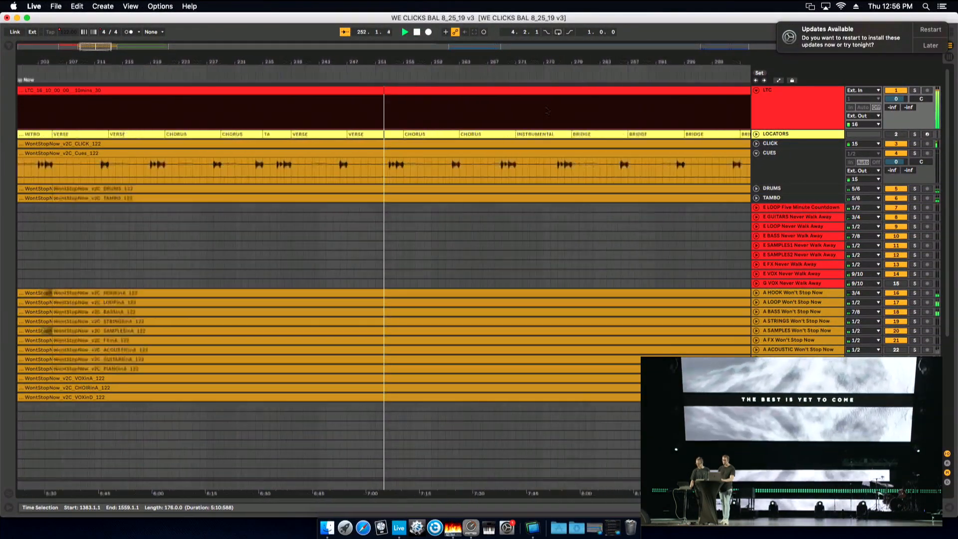
key("minus")
key("minus")
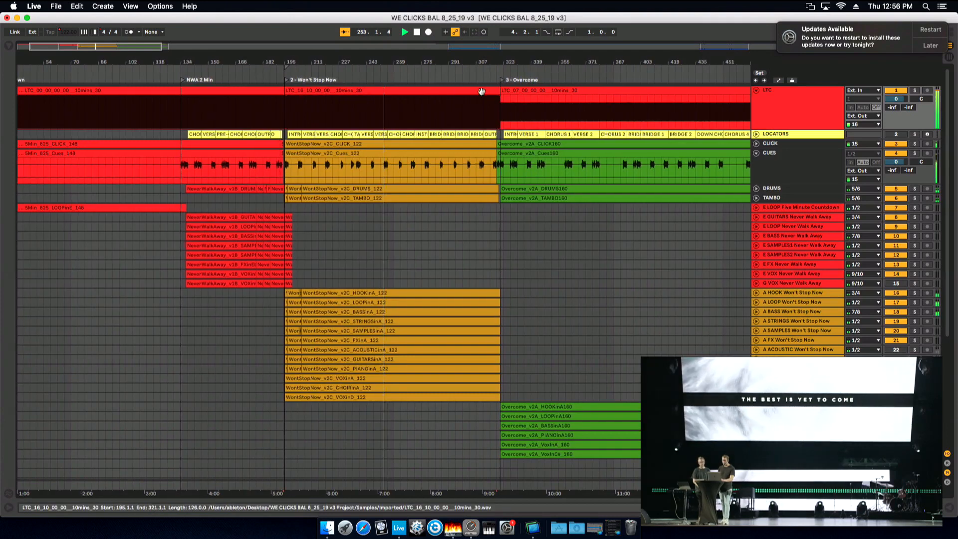
left_click_drag(499, 91, 474, 94)
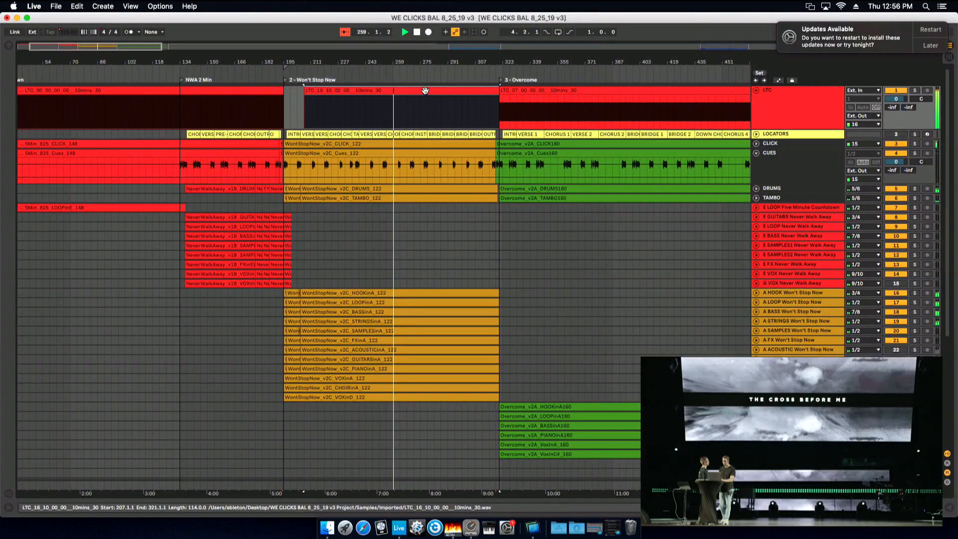
left_click_drag(421, 94, 409, 98)
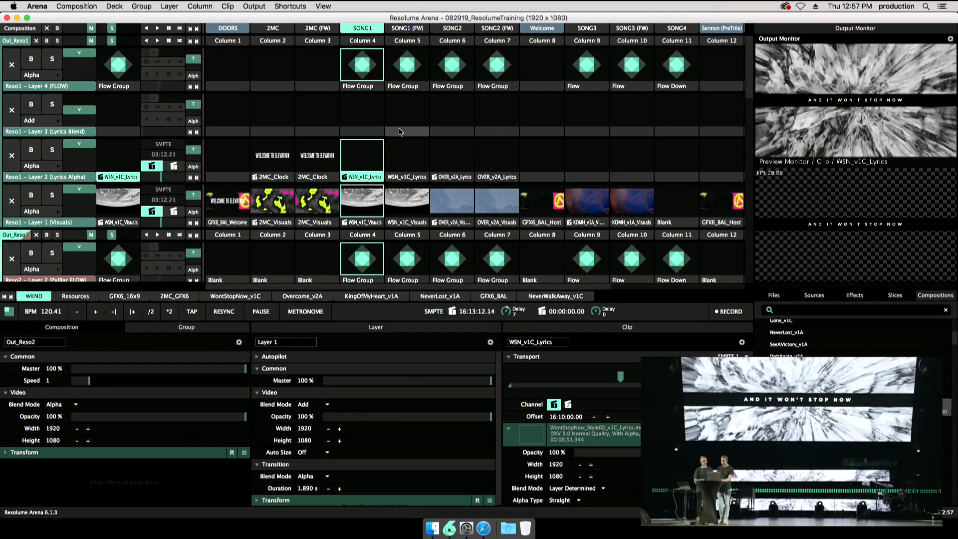
Switch to the Keynote presentation.
key("super+Tab")
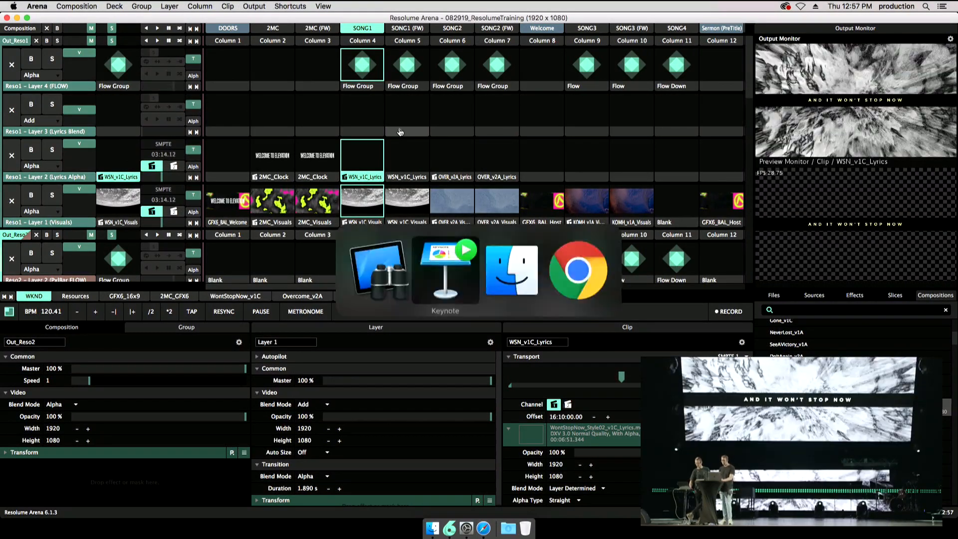
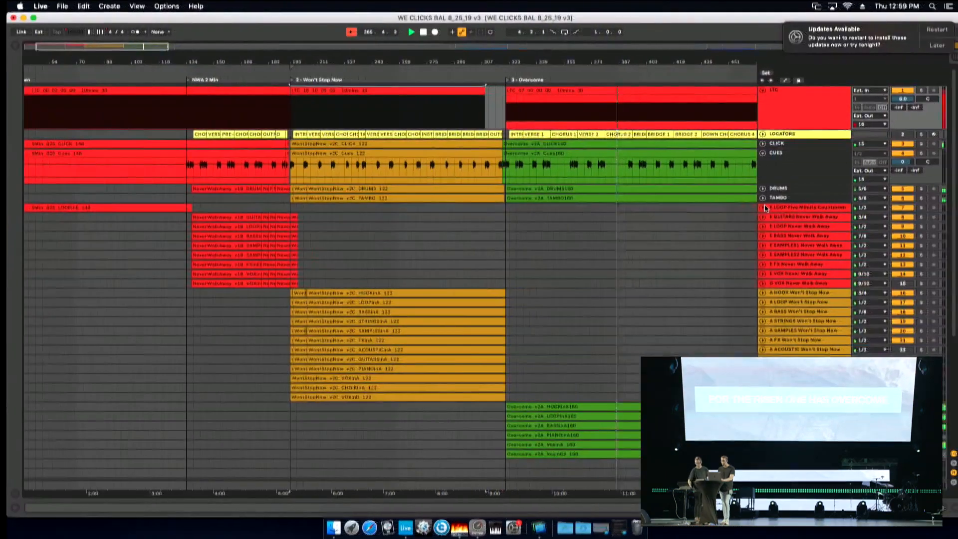
In Ableton Live, try the LTC track's volume at -46.6 dB and -34.0 dB, and return it to its default.
left_click_drag(898, 101, 898, 142)
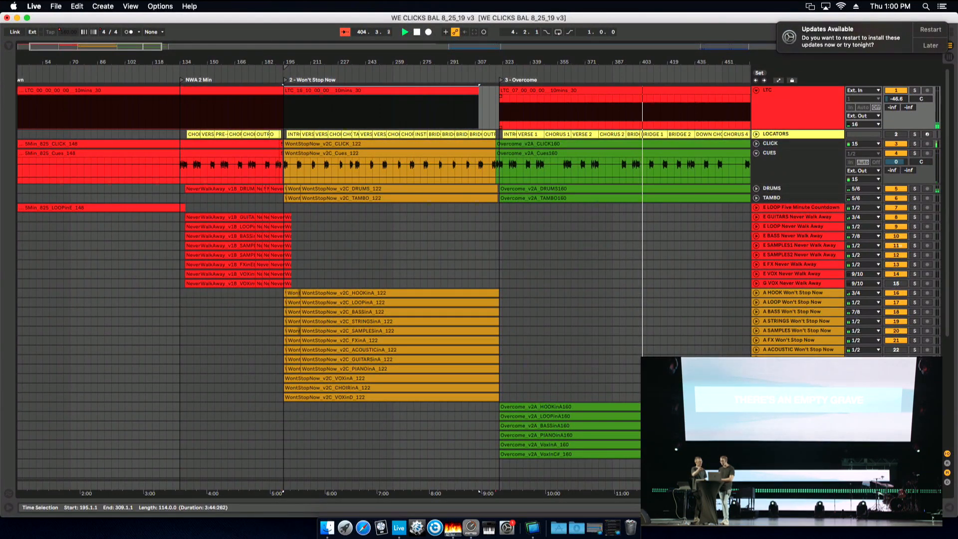
left_click_drag(892, 100, 893, 90)
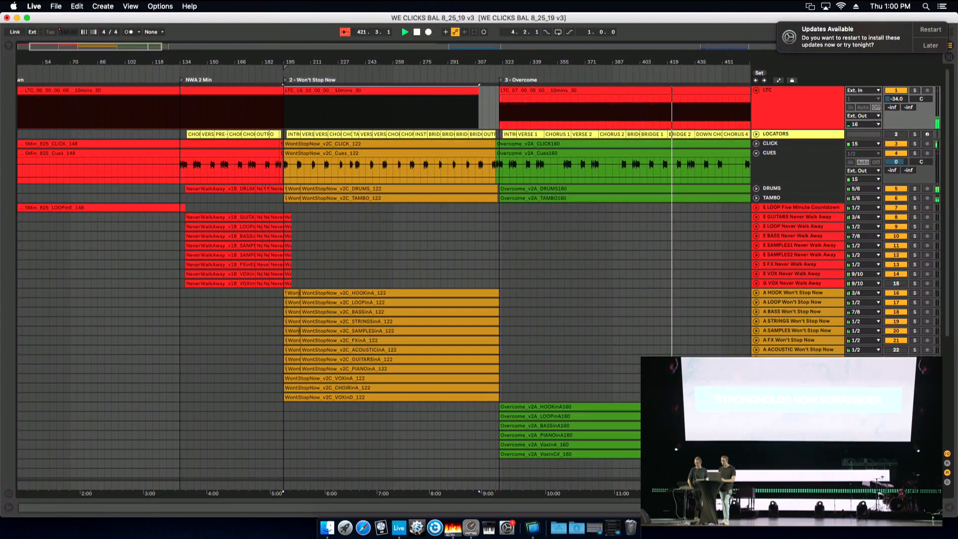
right_click(891, 100)
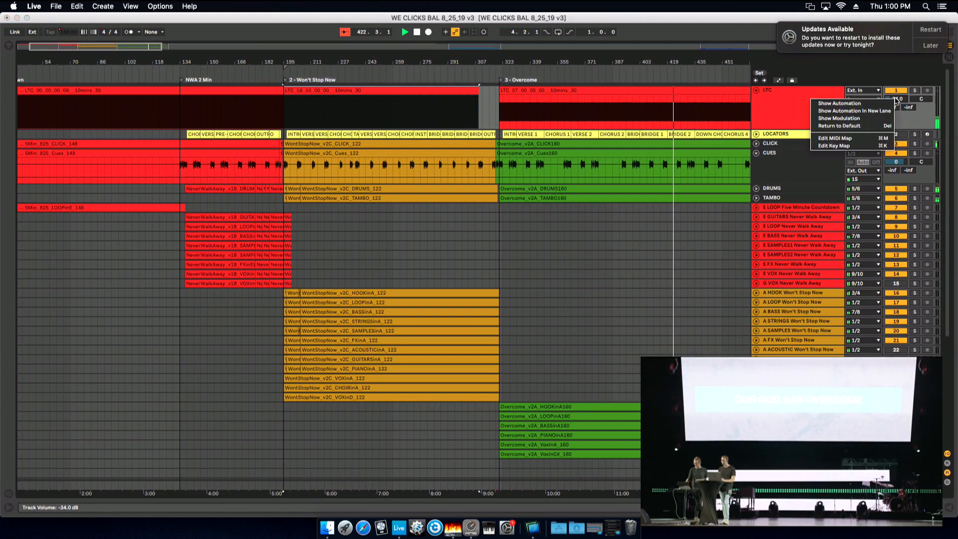
left_click(870, 125)
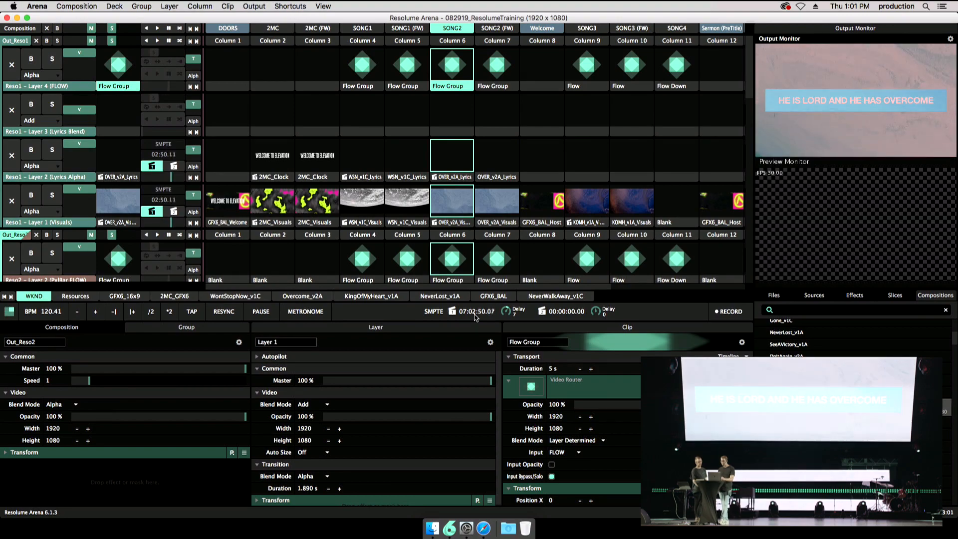
Switch to the Keynote presentation and advance to the next slide.
key("super+Tab")
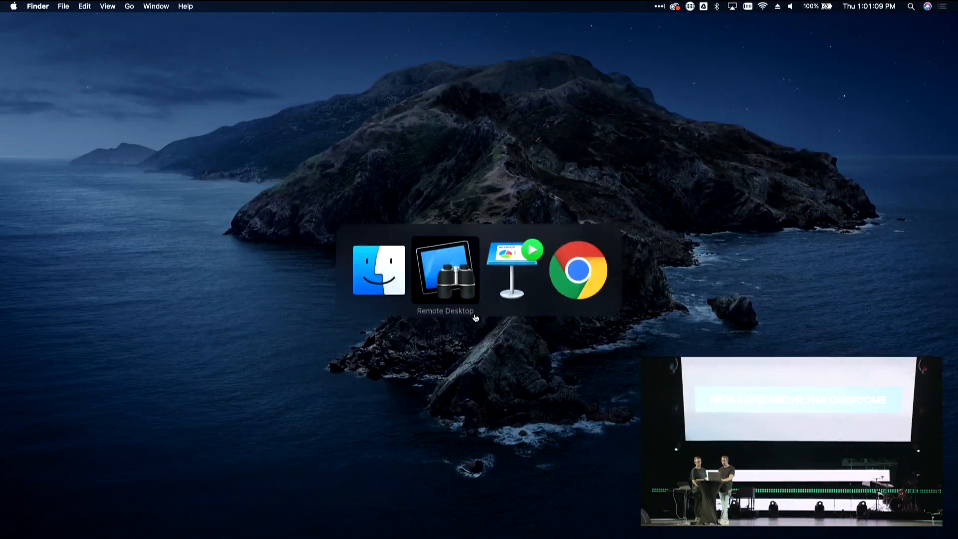
key("super+Tab")
key("super+Tab")
key("Right")
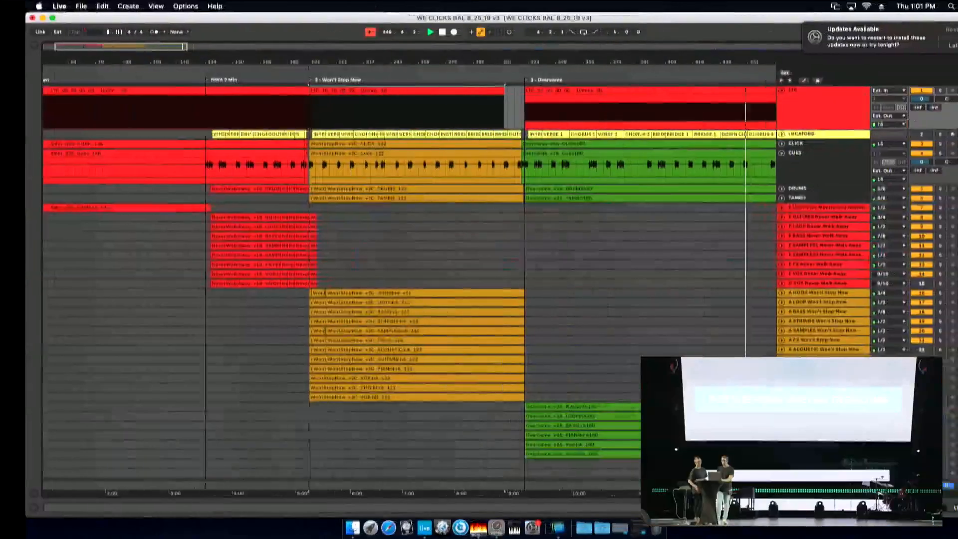
In Ableton Live, open the Overcome section's LTC clip and enable Warp, keeping the clip's current timing.
scroll(558, 126, "right", 5)
scroll(558, 126, "right", 1)
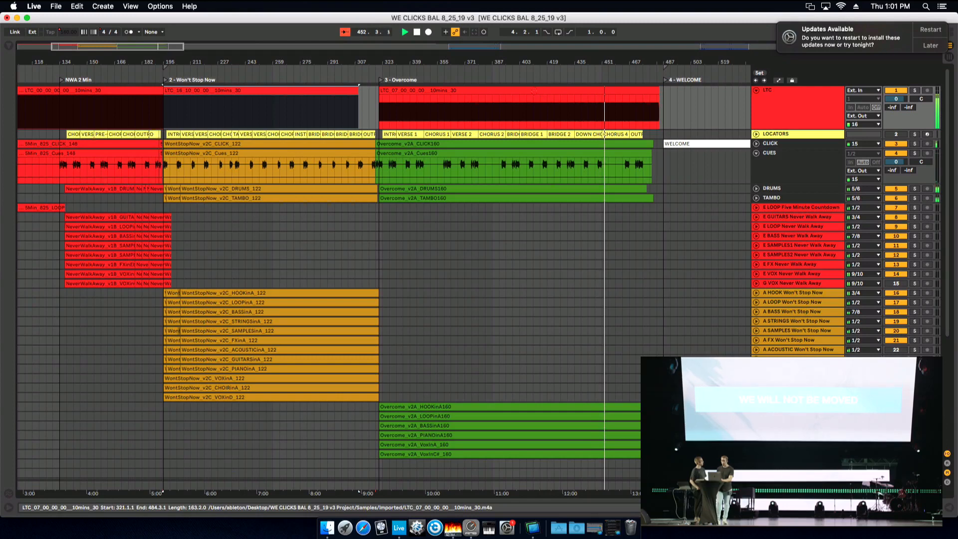
double_click(533, 90)
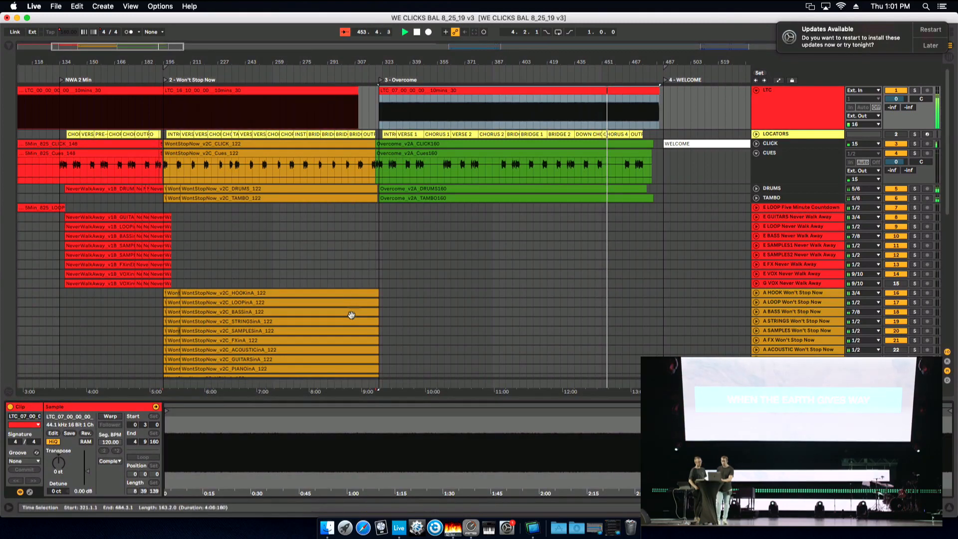
left_click(117, 418)
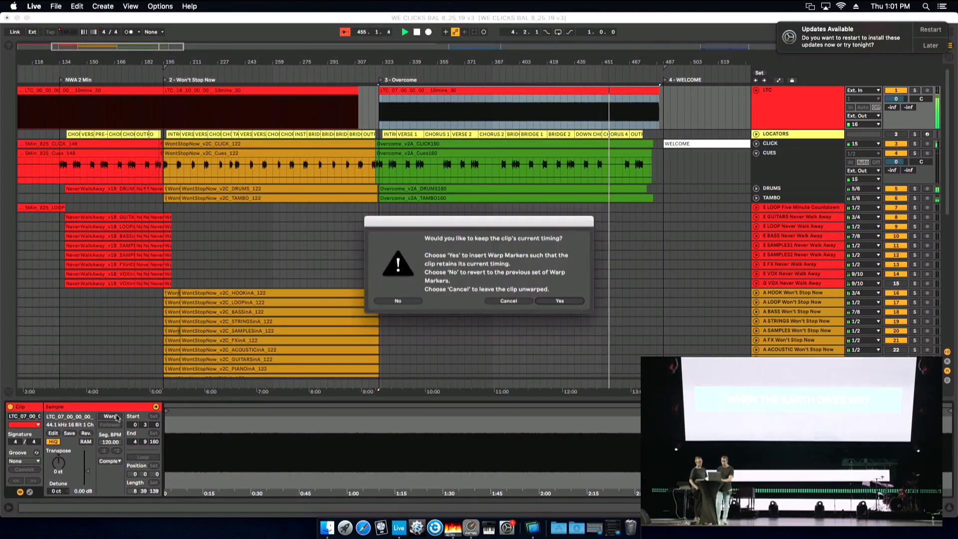
left_click(551, 301)
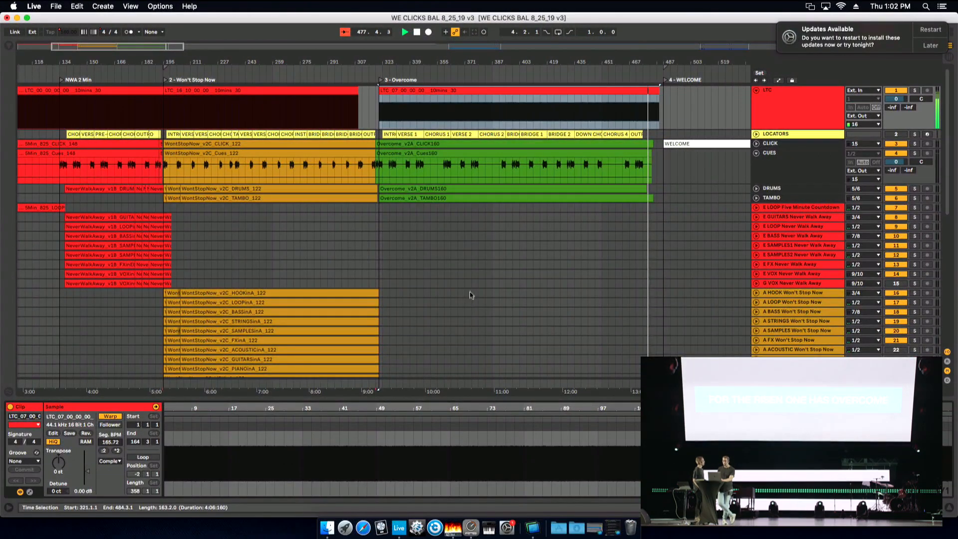
Turn off Warp on the Overcome LTC clip, replay from around Bridge 1, and re-enable Warp with the current timing kept.
left_click(115, 417)
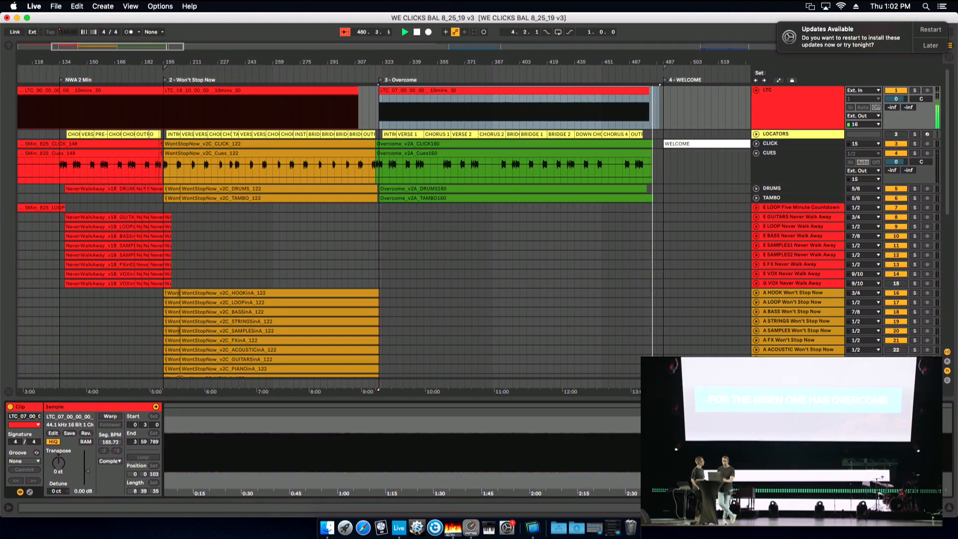
left_click(539, 74)
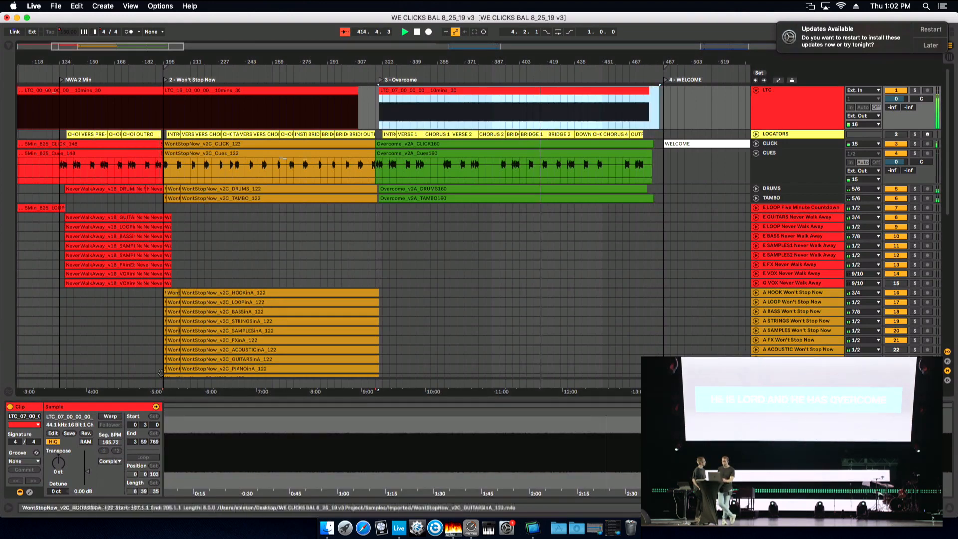
left_click(114, 417)
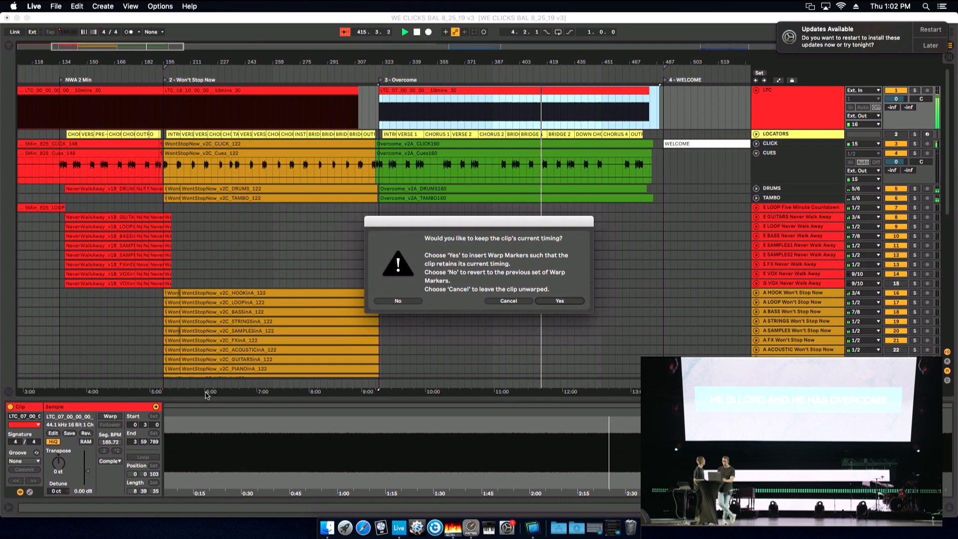
left_click(559, 301)
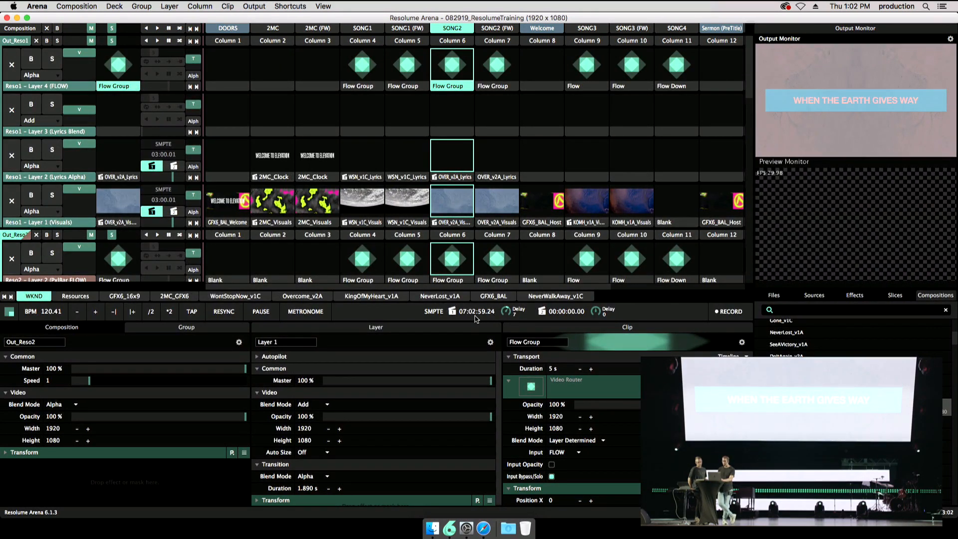
Switch to the Keynote presentation and advance past the "Remove warping in Ableton" slide.
key("super+Tab")
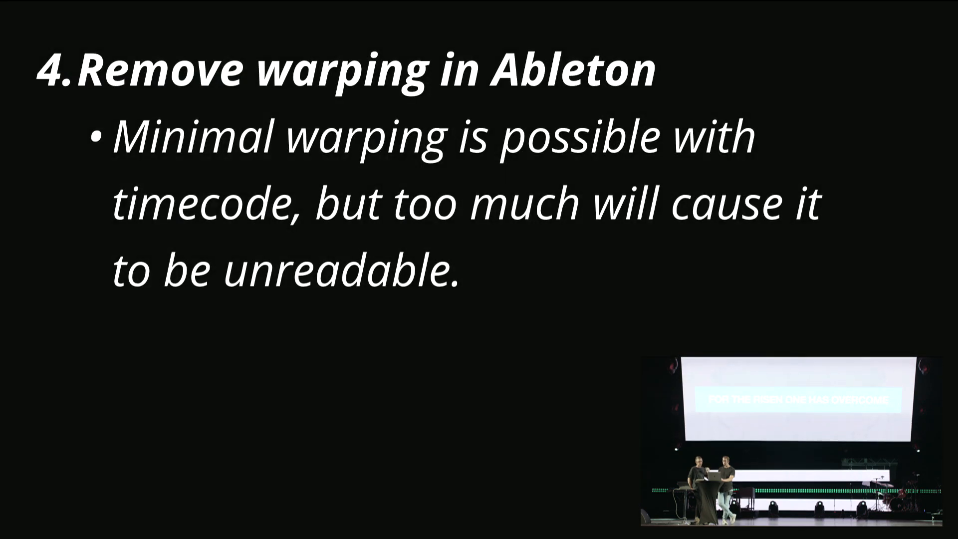
key("Right")
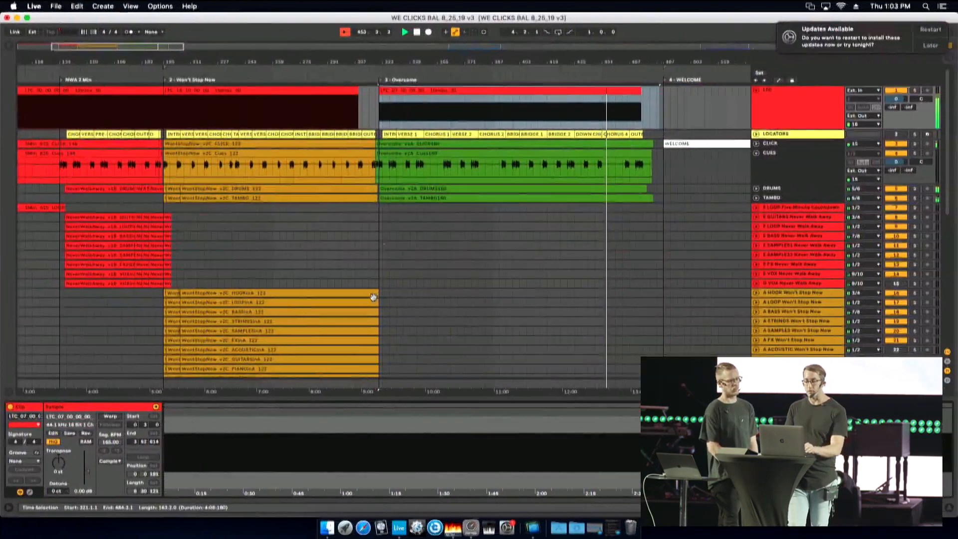
Stop playback in Ableton Live, and remove the Overcome section's LTC clip and paste it back in the same place.
key("space")
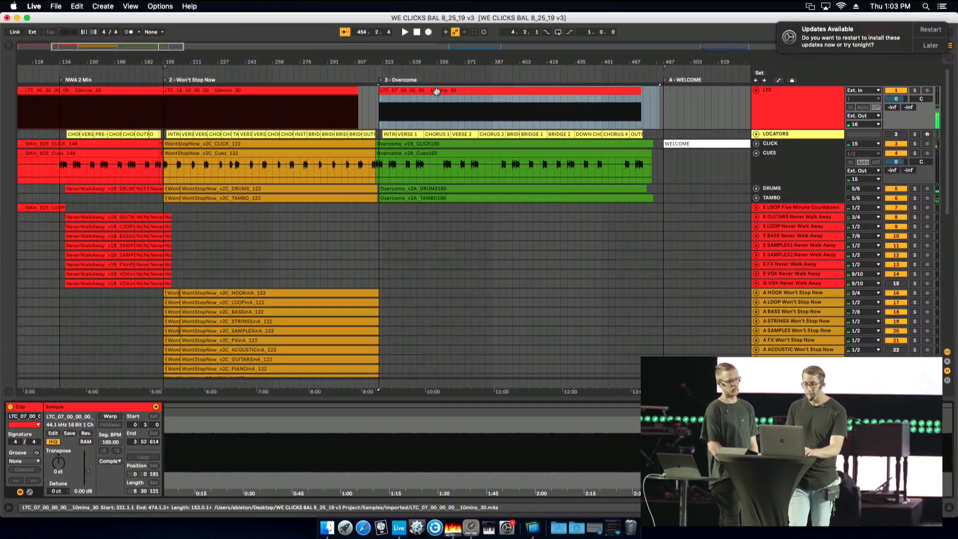
left_click(433, 91)
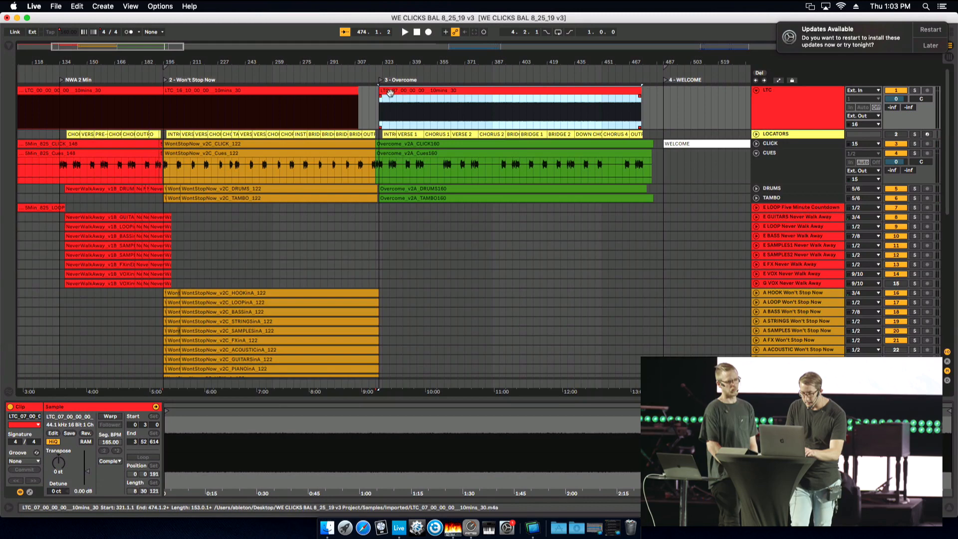
left_click(444, 105)
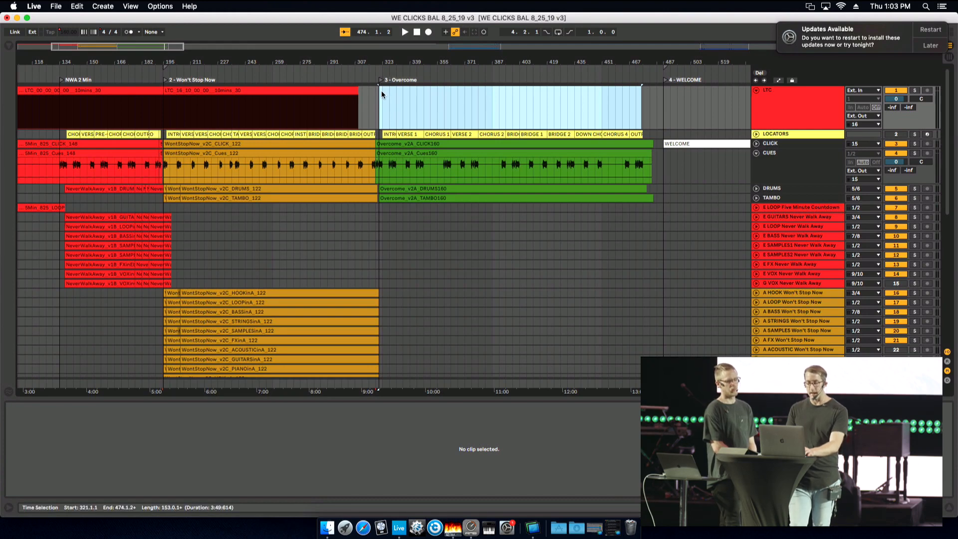
key("super+v")
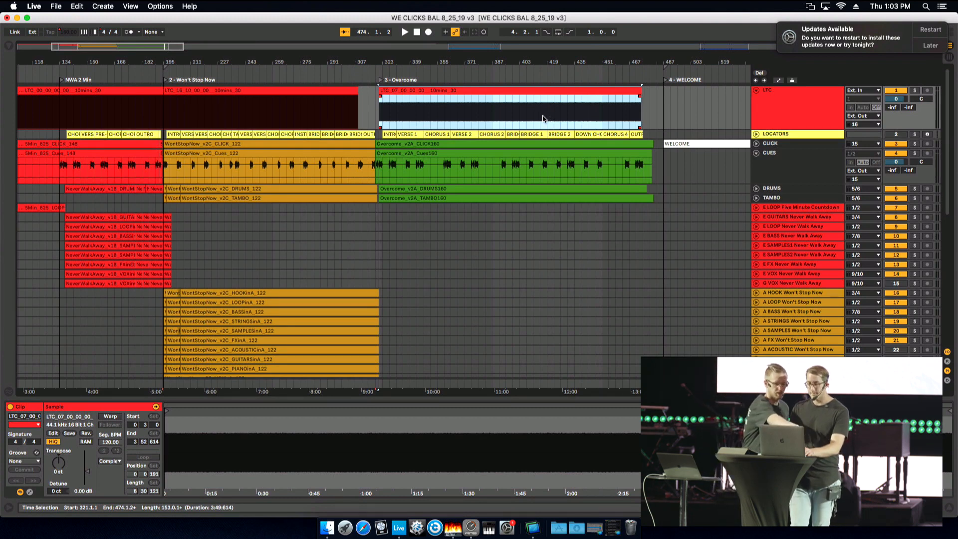
Browse the Downloads and Desktop folders, looking into the WE CLICKS BAL 8_25_19 project's Samples folder for the timecode files.
left_click(12, 46)
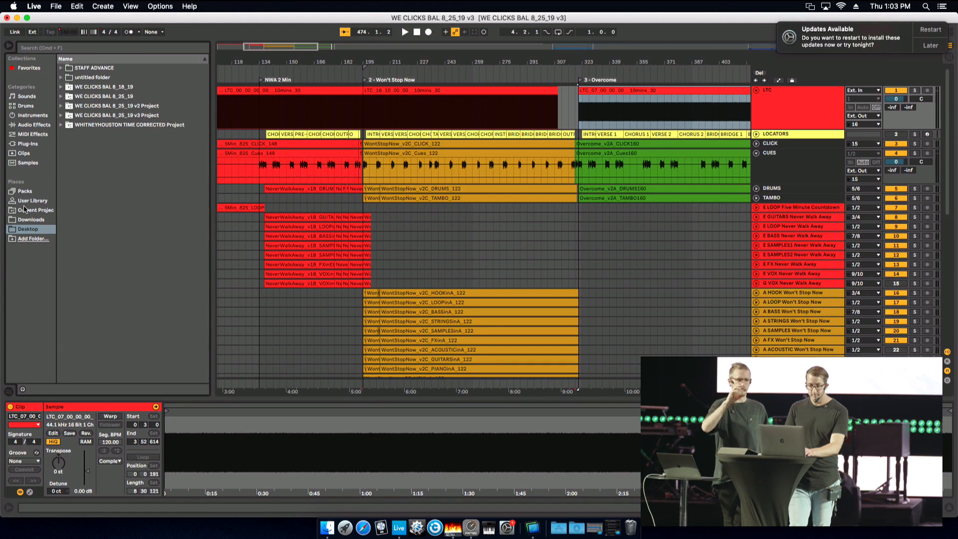
left_click(27, 221)
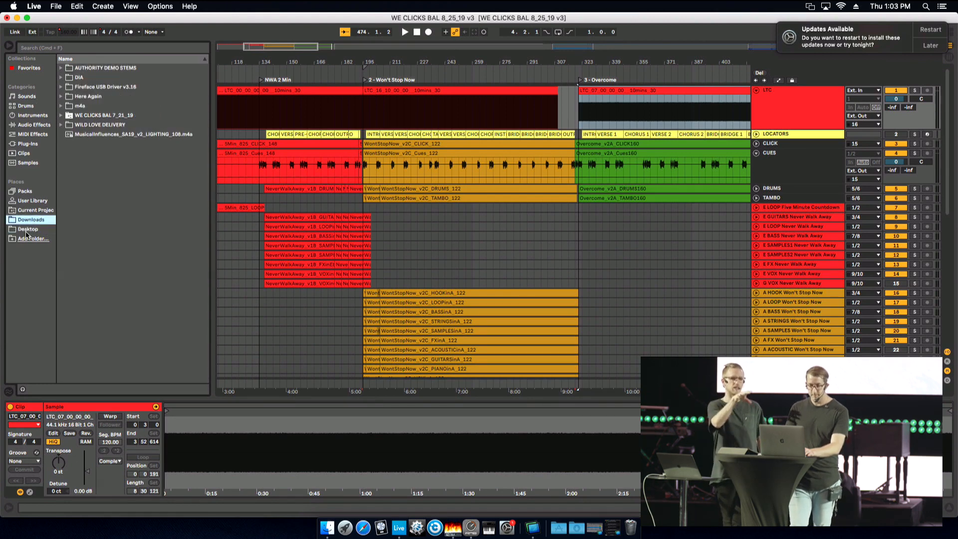
left_click(27, 232)
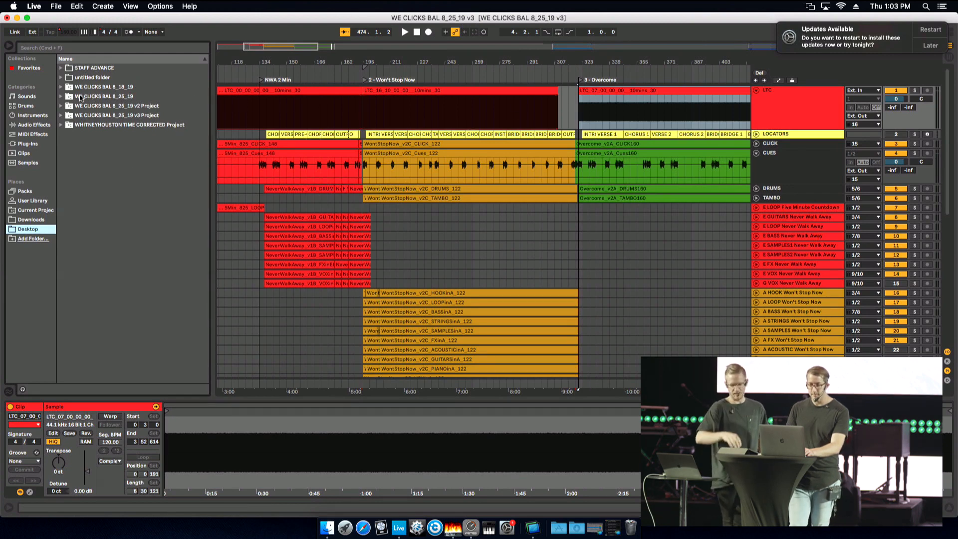
left_click(60, 97)
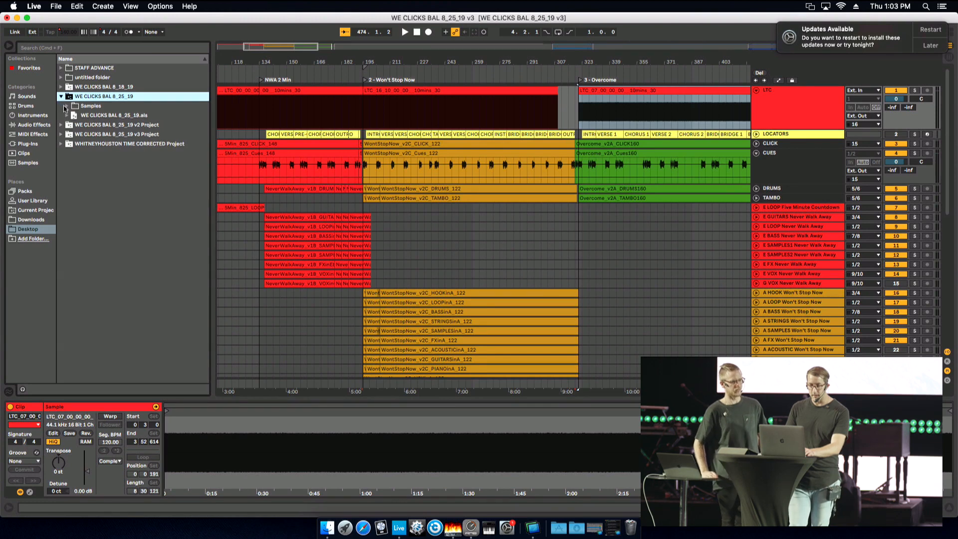
left_click(65, 106)
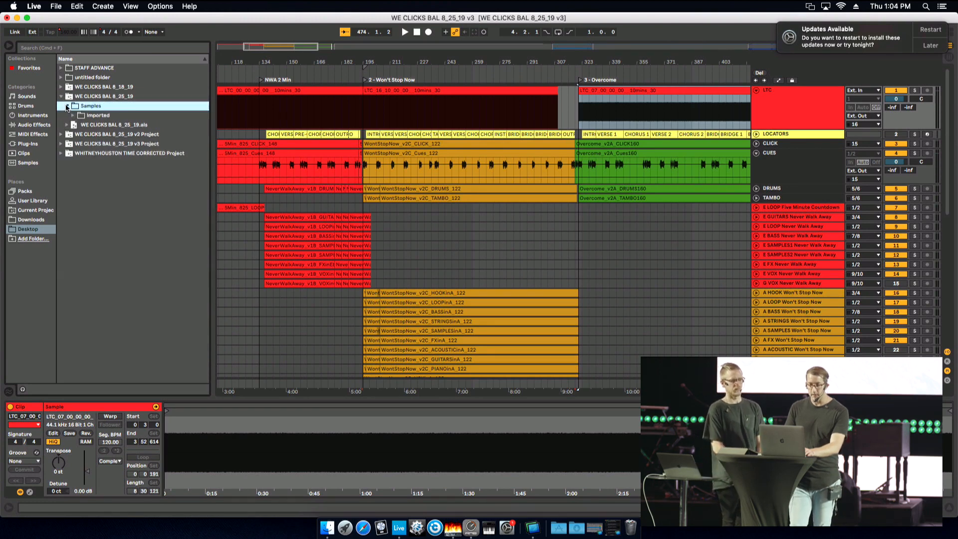
left_click(61, 96)
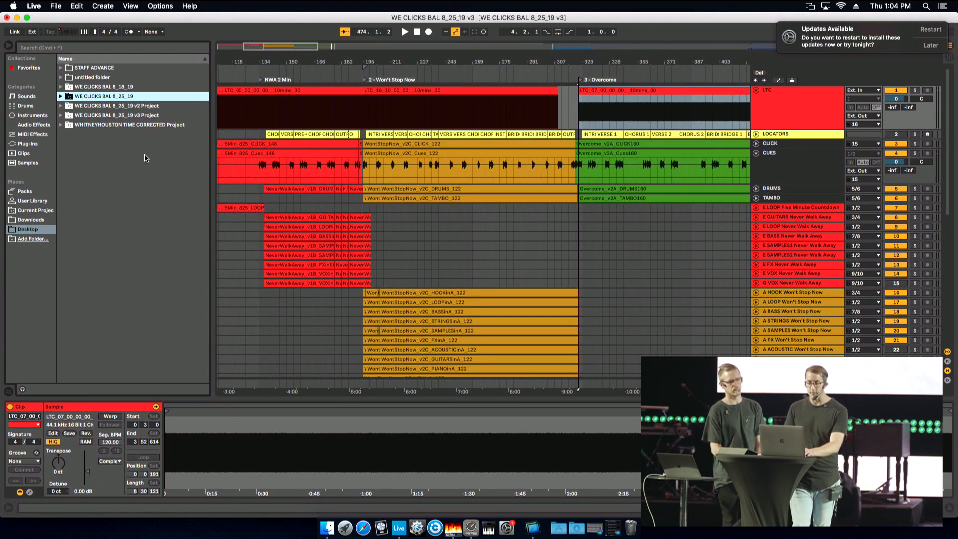
scroll(610, 159, "right", 1)
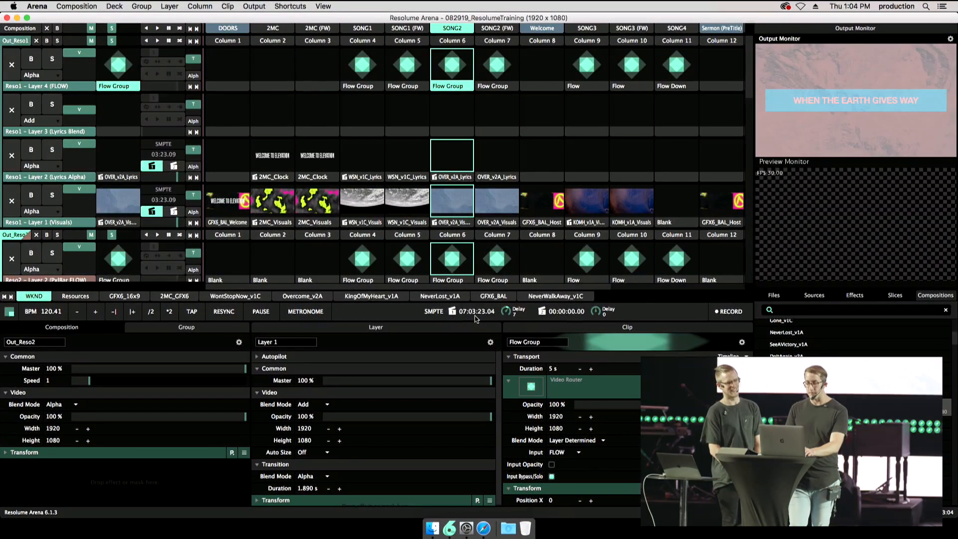
Switch to the Keynote presentation and advance past the "Replace timecode audio files in Ableton" slide.
key("super+Tab")
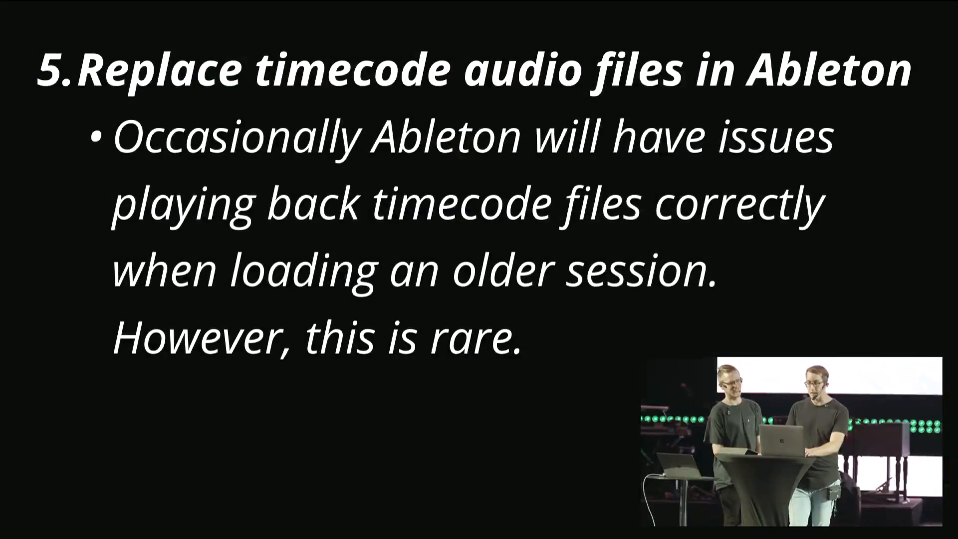
key("Right")
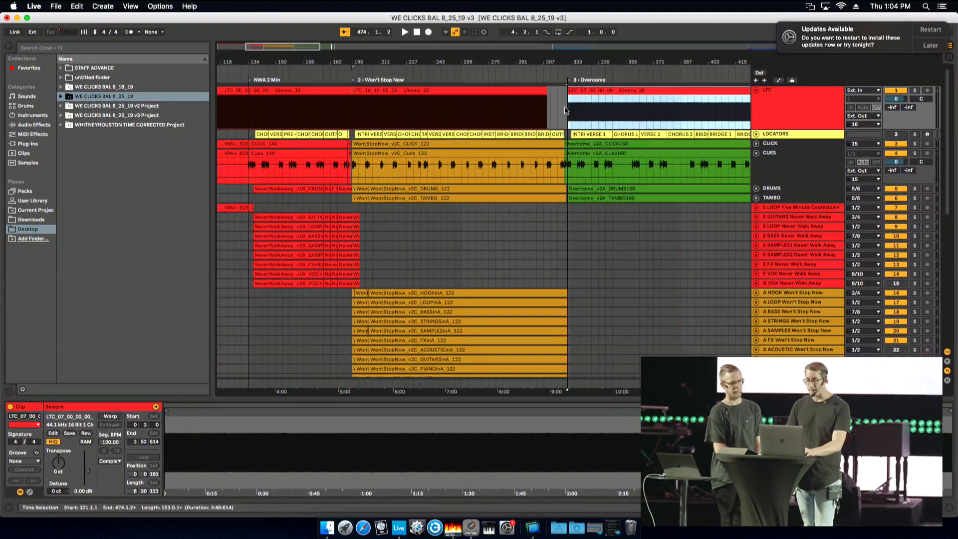
In Ableton Live, play Overcome from around Chorus 1 and enable Warp on its LTC clip.
left_click(624, 78)
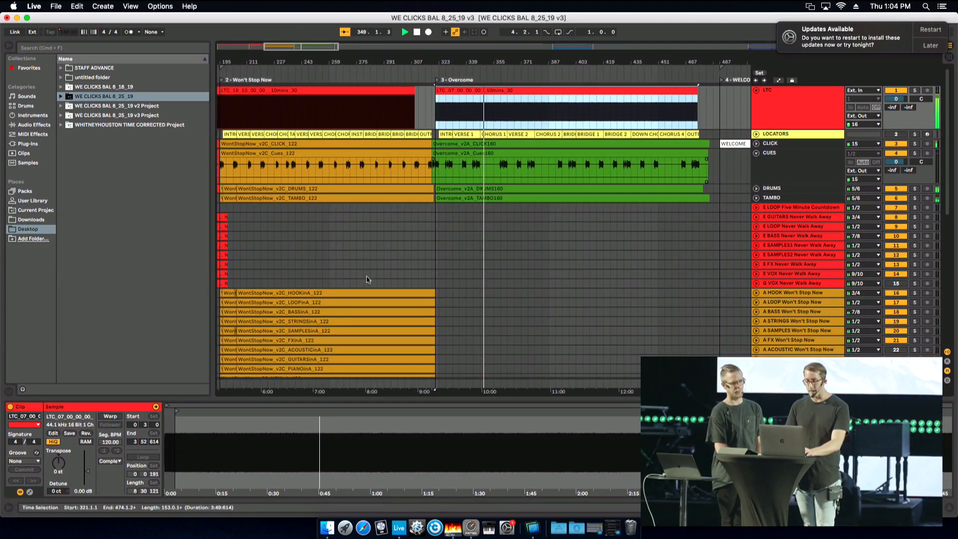
left_click(116, 416)
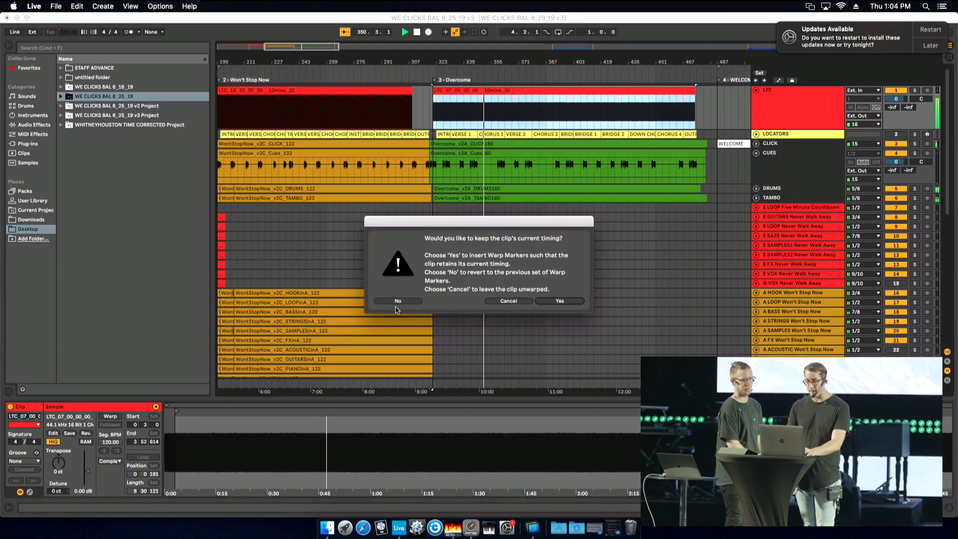
key("Return")
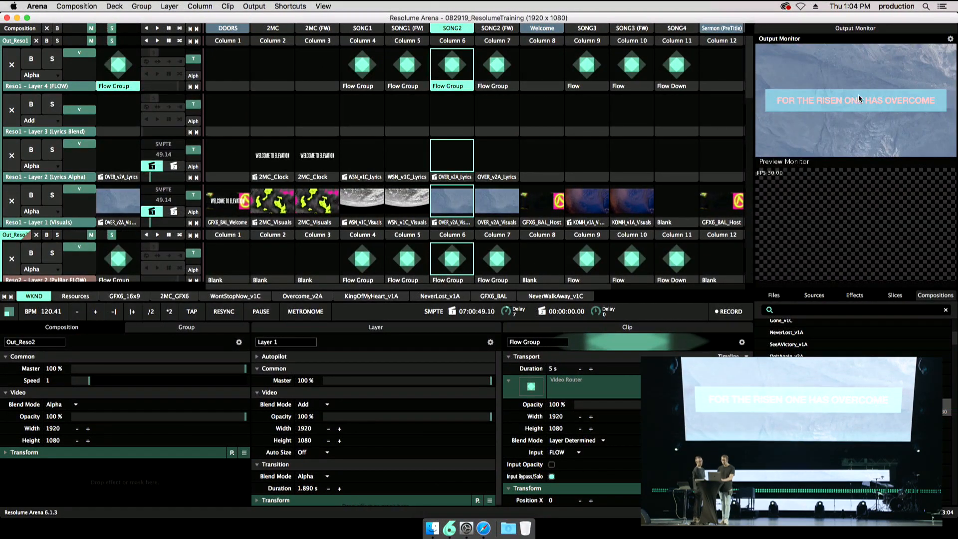
In Resolume Arena, raise the FLOW group's Layer 1 fader to full over the timecoded visuals, and switch to the Keynote slide.
scroll(341, 172, "down", 1)
scroll(341, 172, "down", 9)
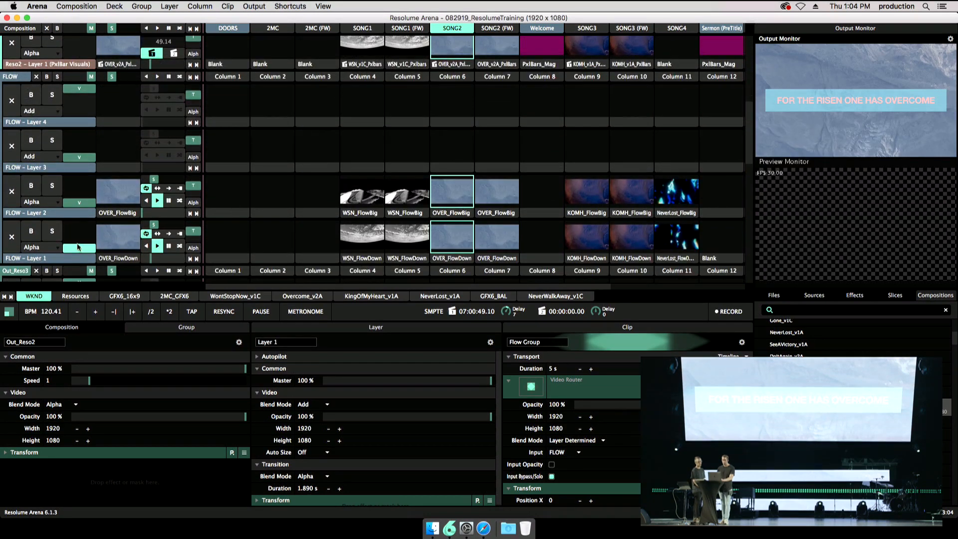
left_click_drag(78, 248, 79, 224)
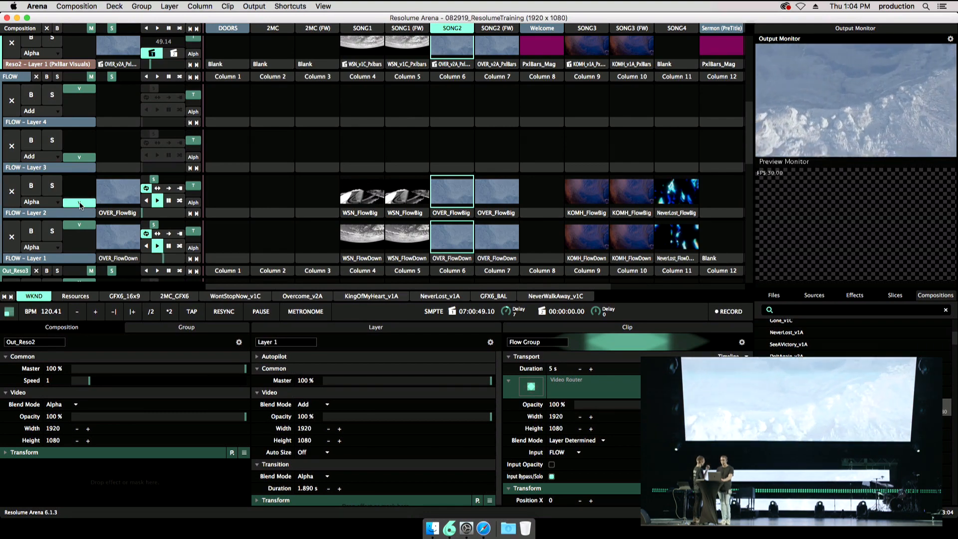
key("super+Tab")
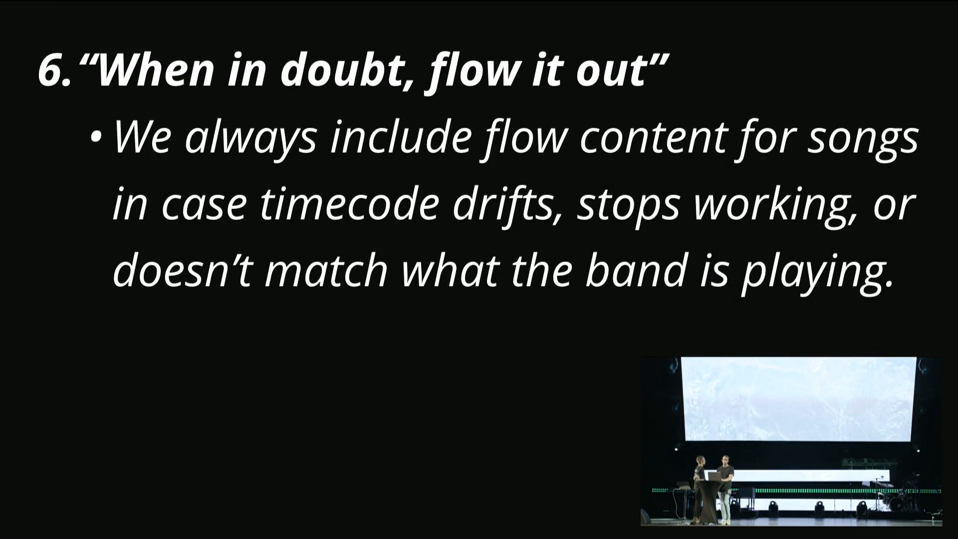
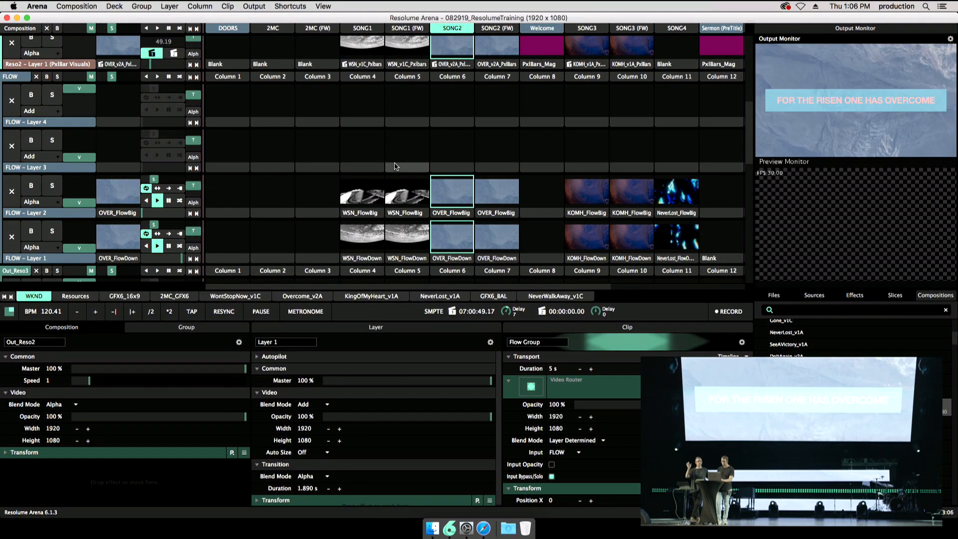
Return to Resolume Arena's upper layers, and turn off Warp on the Overcome LTC clip in Ableton Live.
scroll(395, 160, "up", 5)
scroll(395, 167, "up", 2)
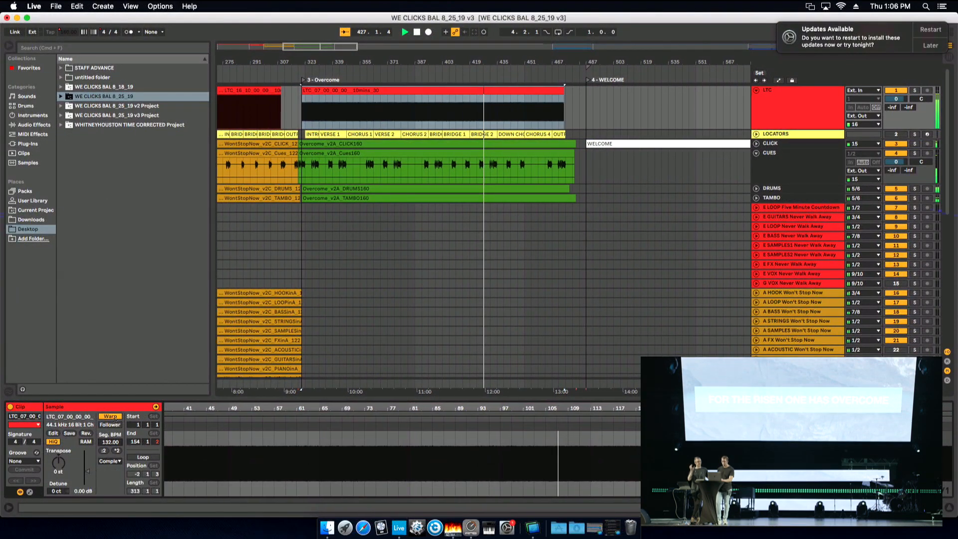
left_click(111, 416)
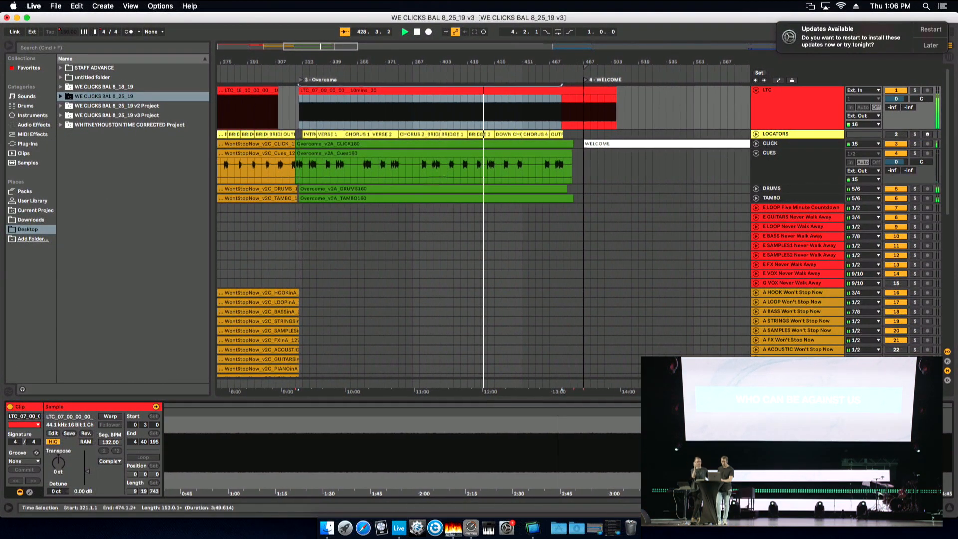
Delete Overcome's Bridge 2 section, bars 419 to 435, across the tracks and move the following clips back to bar 419.
left_click(445, 119)
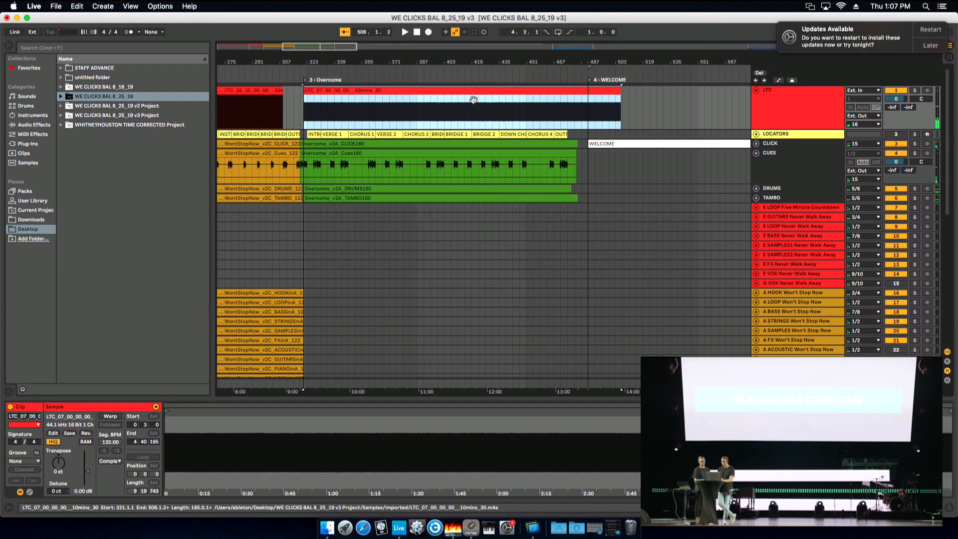
left_click_drag(472, 217, 499, 91)
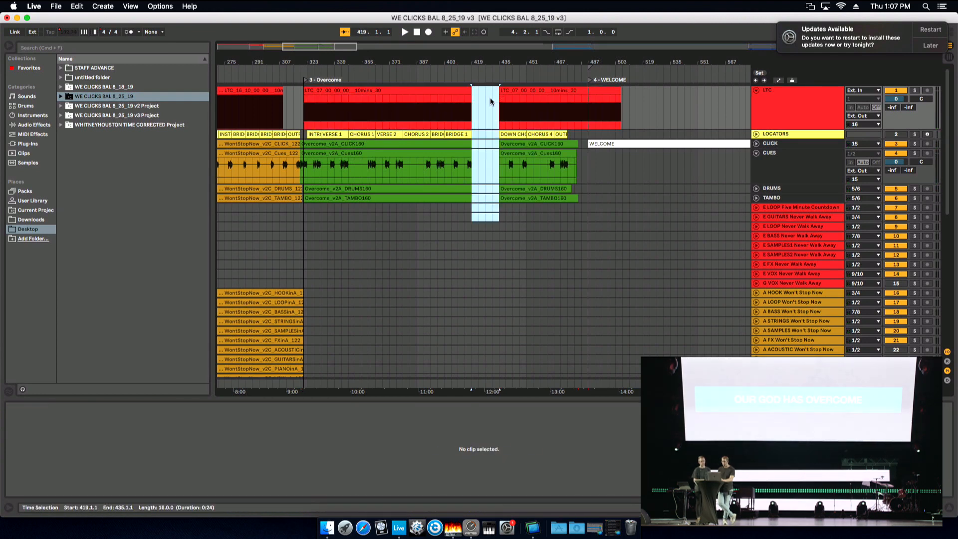
right_click(488, 102)
key("Escape")
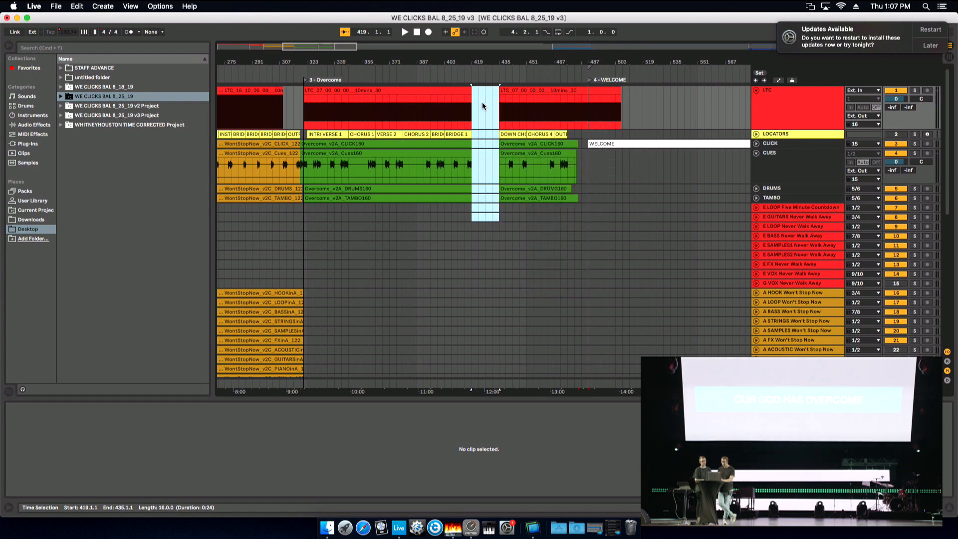
left_click_drag(498, 236, 621, 87)
left_click_drag(551, 90, 523, 90)
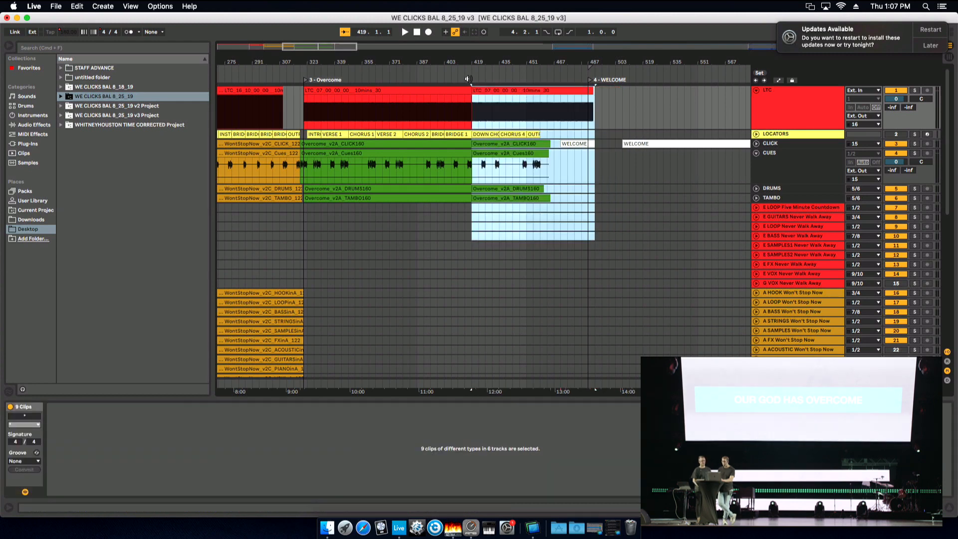
Play Overcome across the cut before the Down Chorus and check the resulting lyrics and timecode in Resolume Arena.
left_click(467, 79)
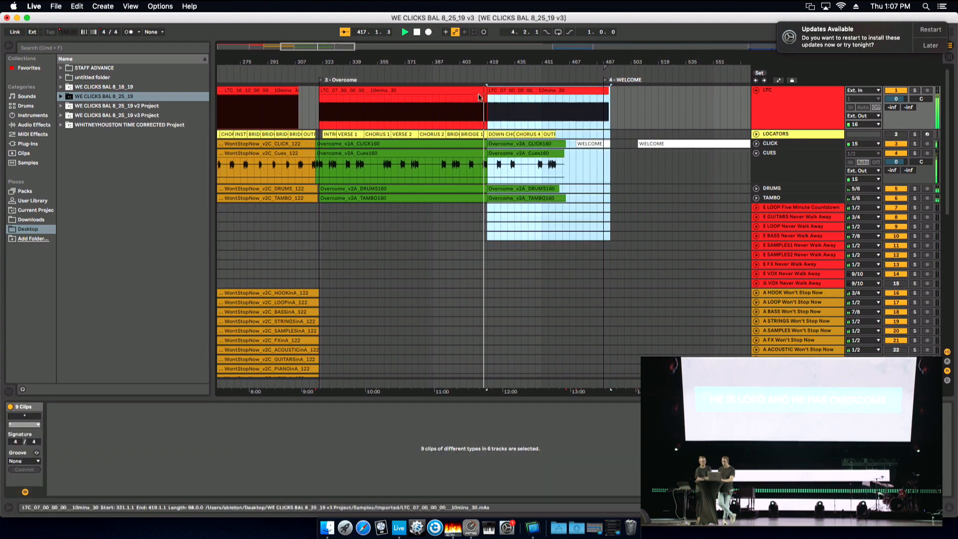
left_click(479, 78)
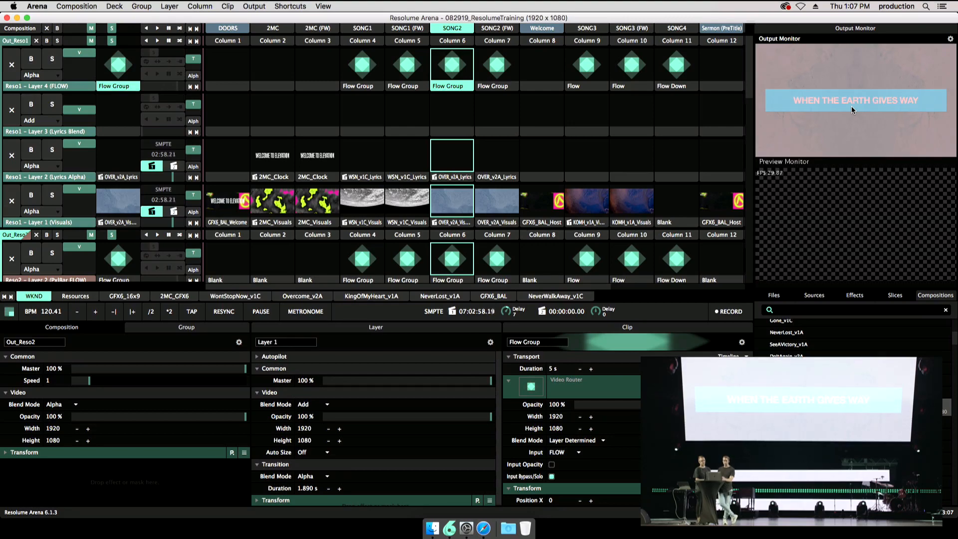
key("ctrl+Right")
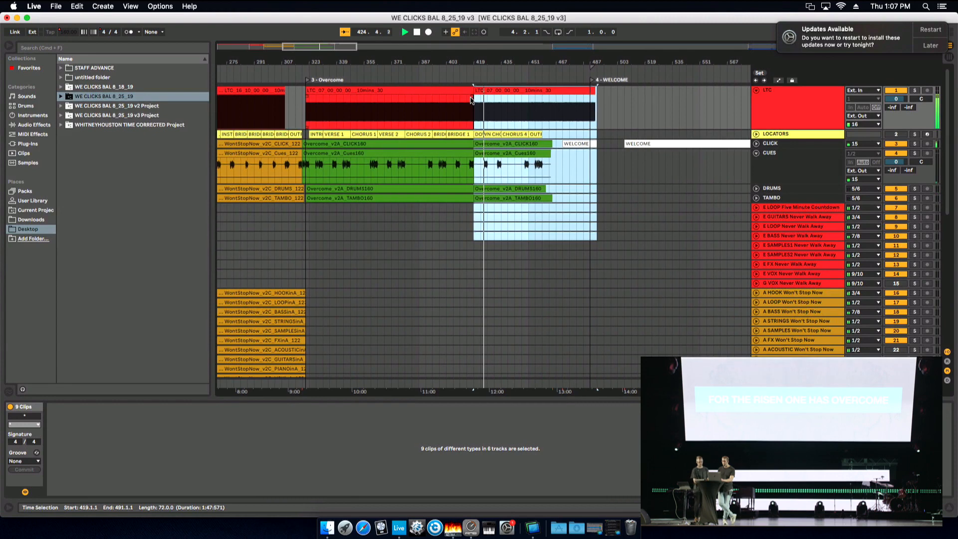
In Ableton Live, extend the start of the Overcome clips after the cut two bars earlier, to bar 417.
key("plus")
key("plus")
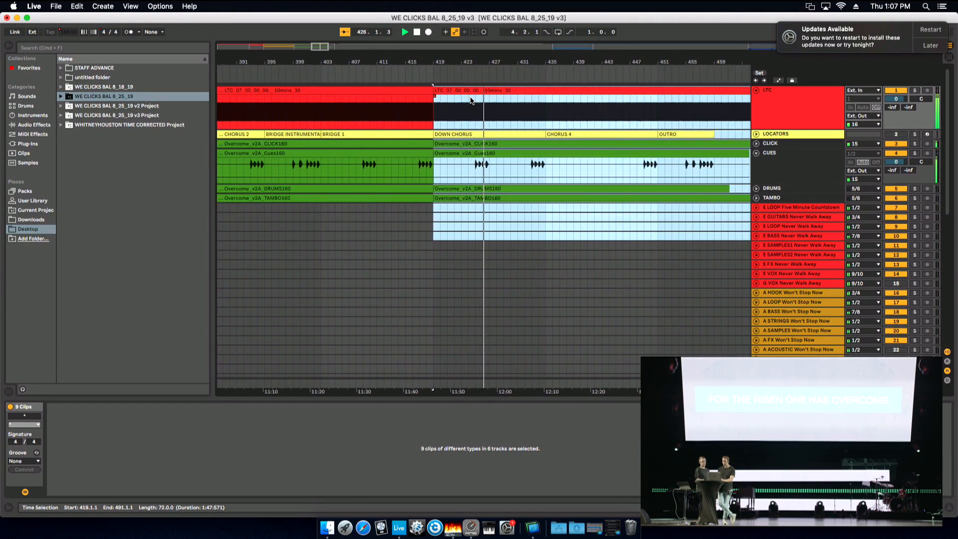
left_click_drag(425, 90, 407, 95)
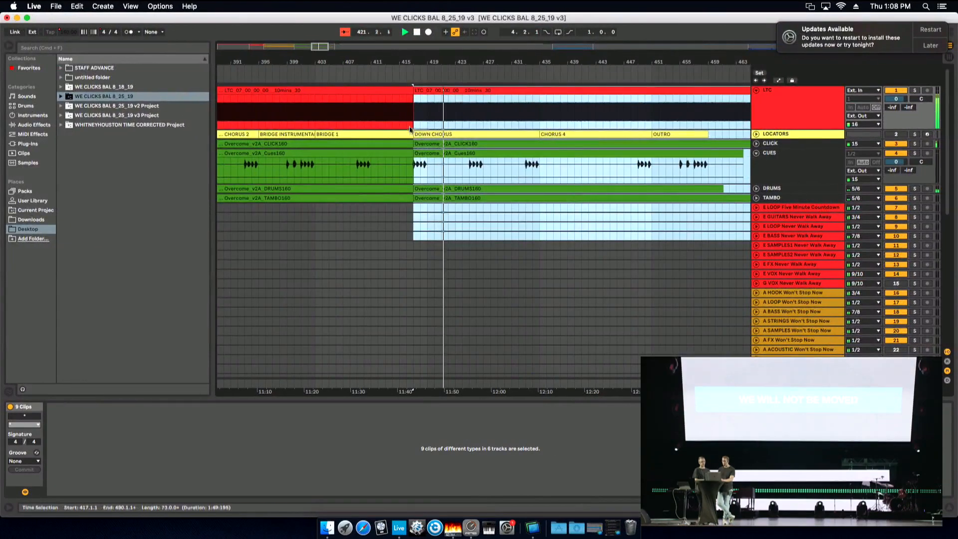
key("minus")
key("minus")
key("minus")
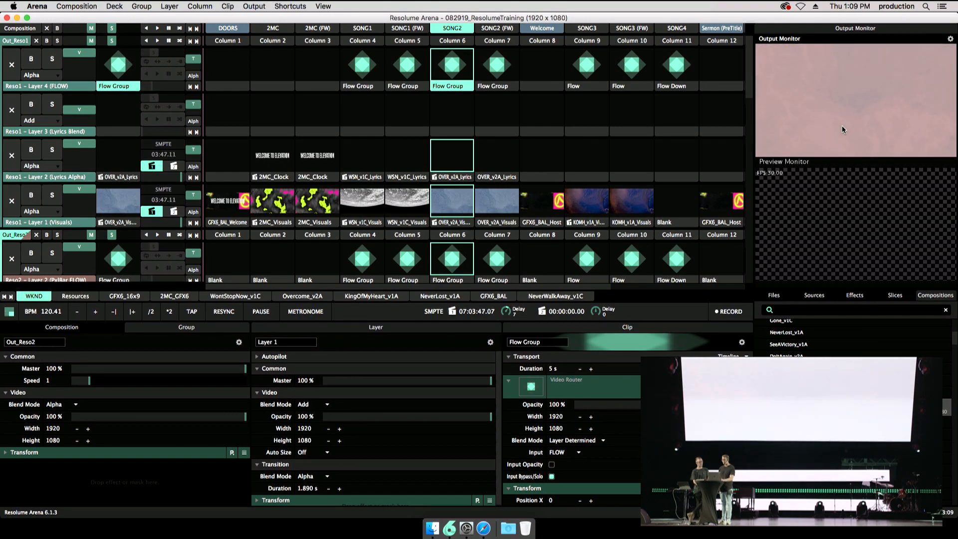
Switch to the Keynote presentation to review the six-point timecode troubleshooting list, and return to Resolume Arena.
key("ctrl+Left")
key("super+Tab")
key("super+Tab")
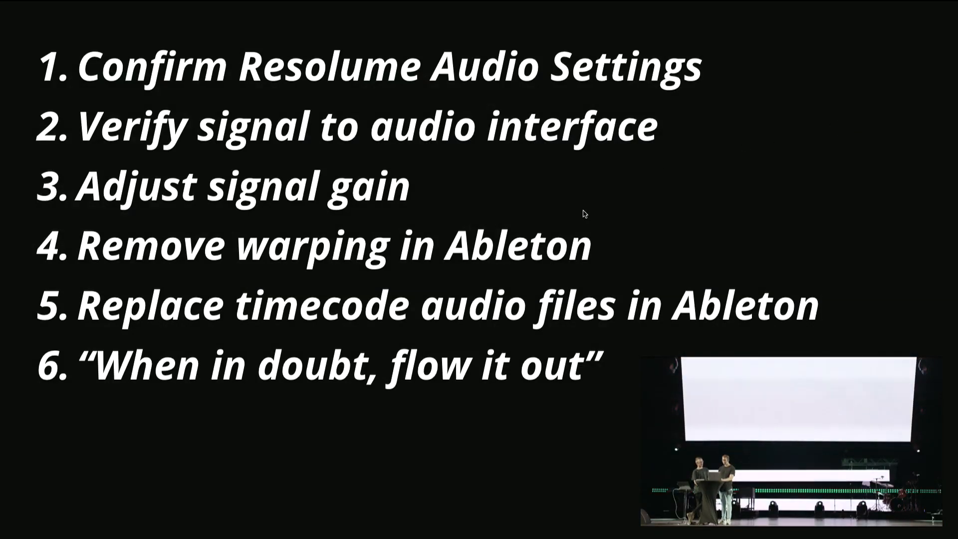
key("ctrl+Right")
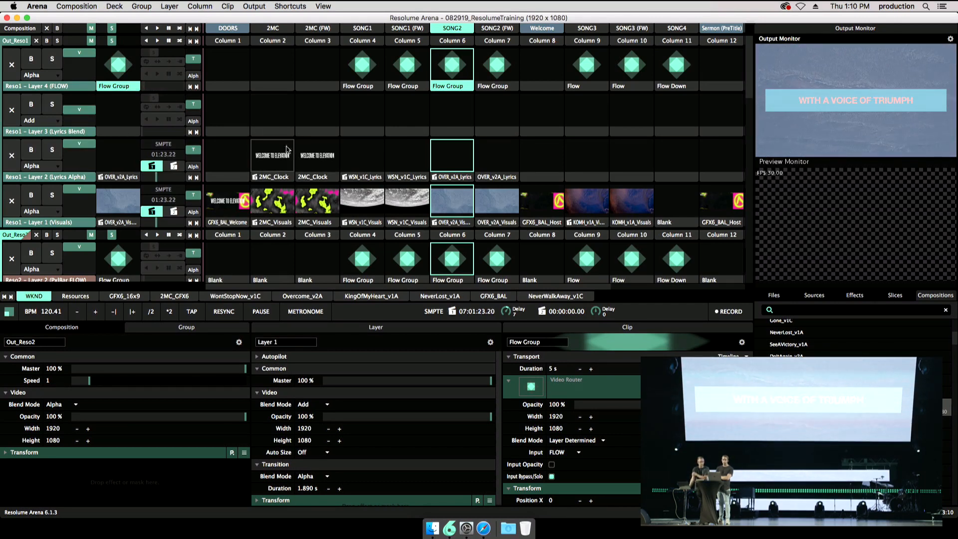
Clear the four WSN and OVER lyrics clips in the SONG1 to SONG2 (FW) columns of Reso1 Layer 2 (Lyrics Alpha).
left_click(362, 180)
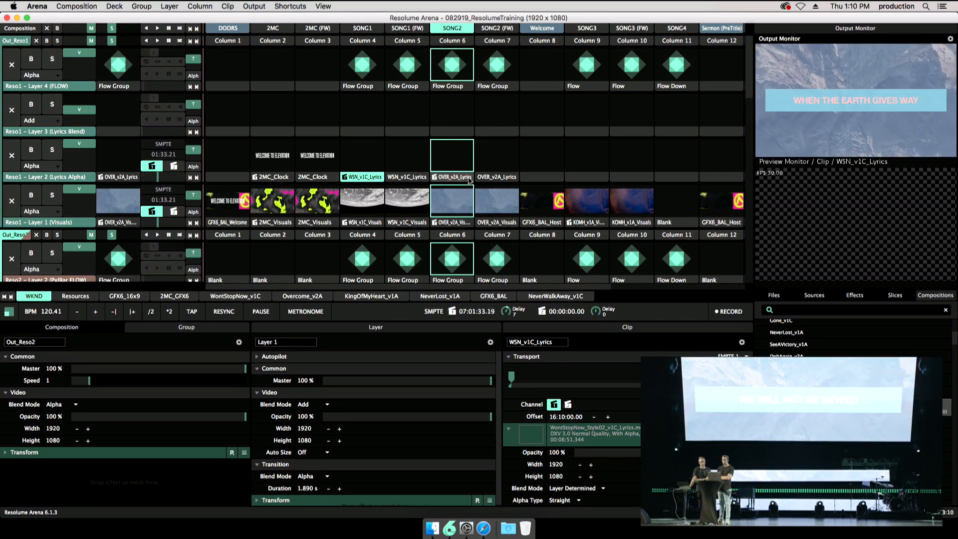
left_click(406, 178, "super")
left_click(455, 178, "super")
left_click(496, 178, "super")
right_click(497, 178)
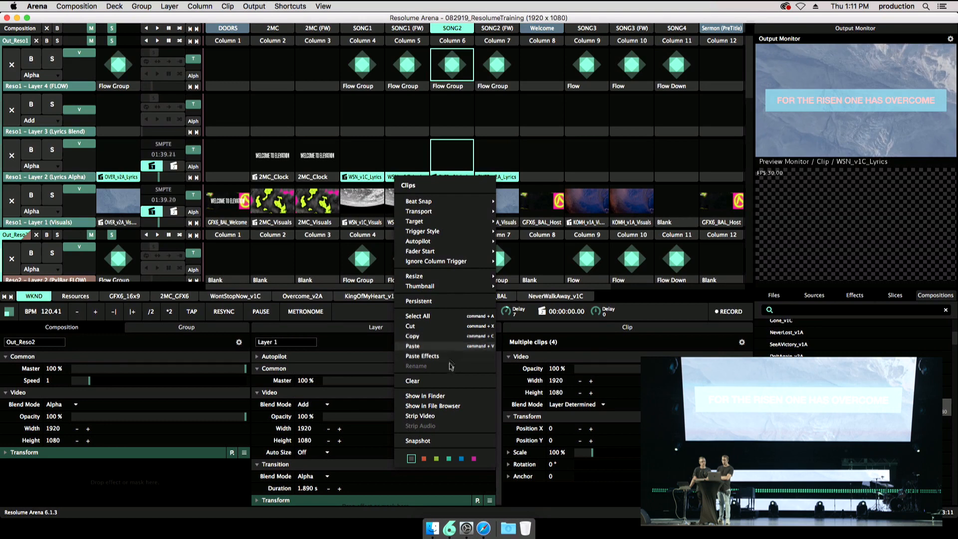
left_click(446, 382)
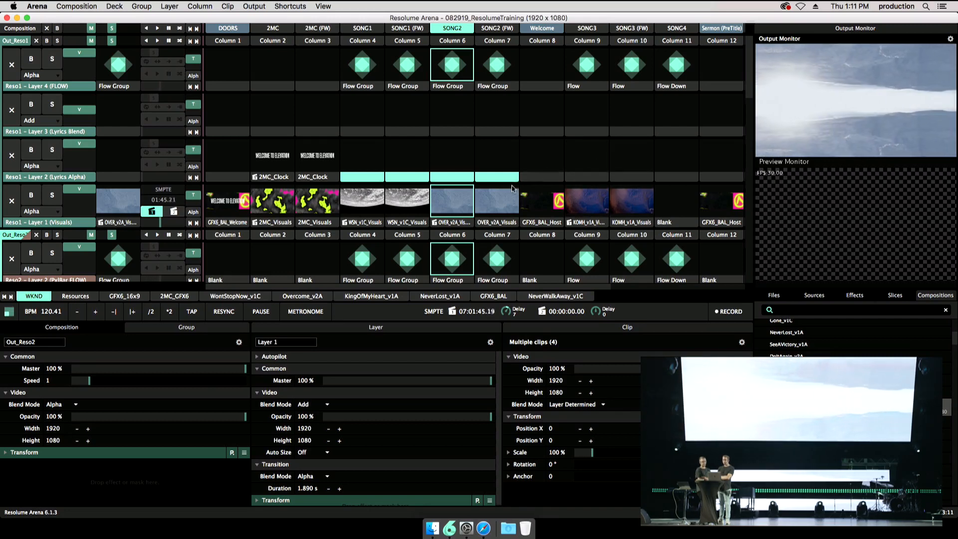
left_click(539, 177)
left_click(368, 178)
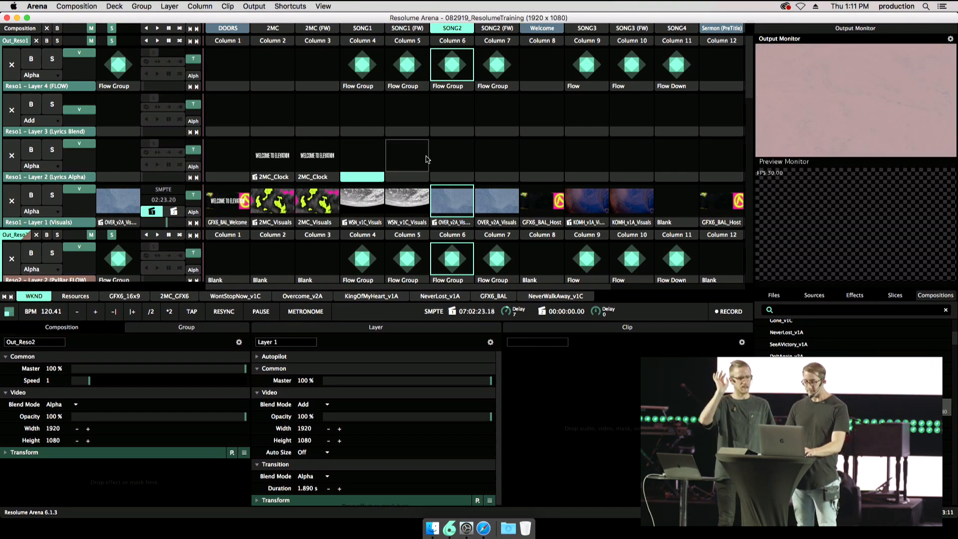
key("super+Tab")
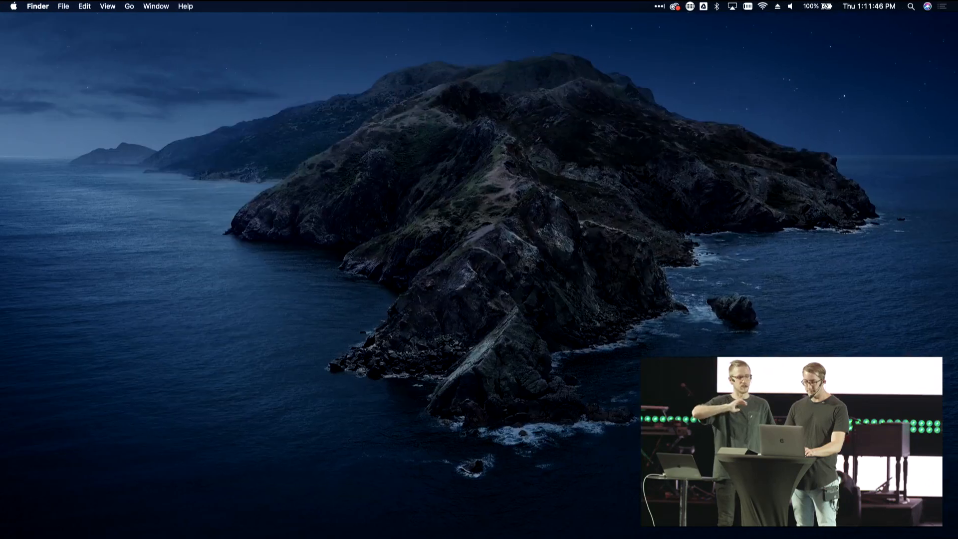
Open a Finder window and go to the Pictures folder.
mouse_move(419, 528)
left_click(281, 524)
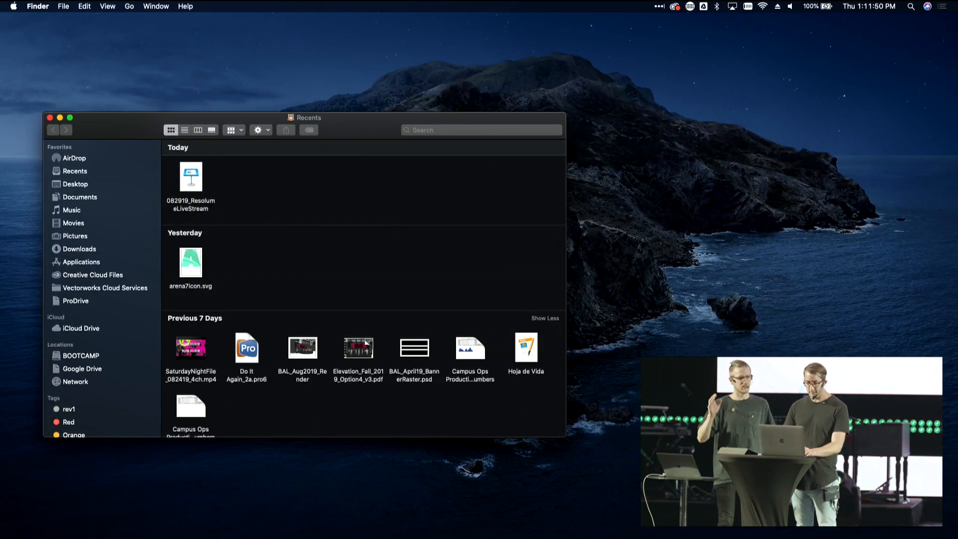
left_click(191, 177)
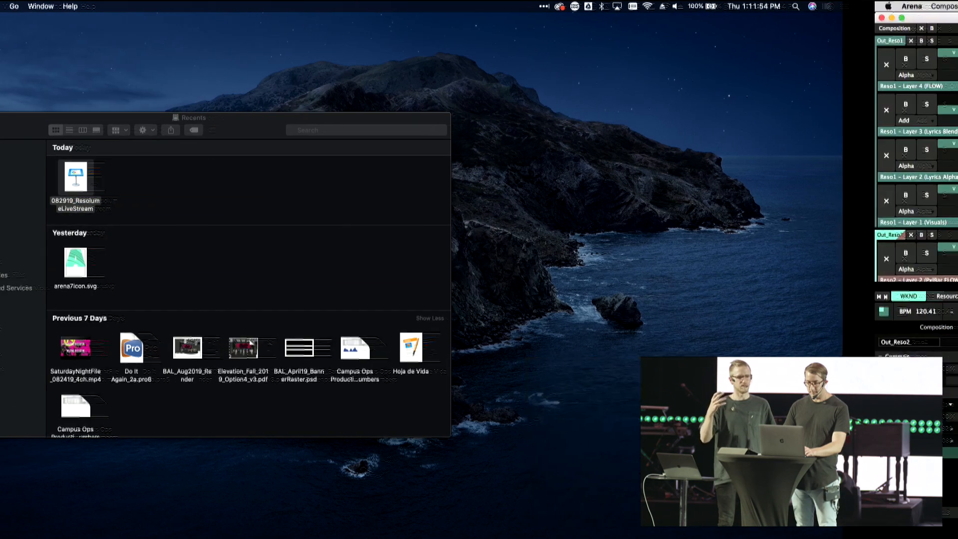
key("ctrl+Left")
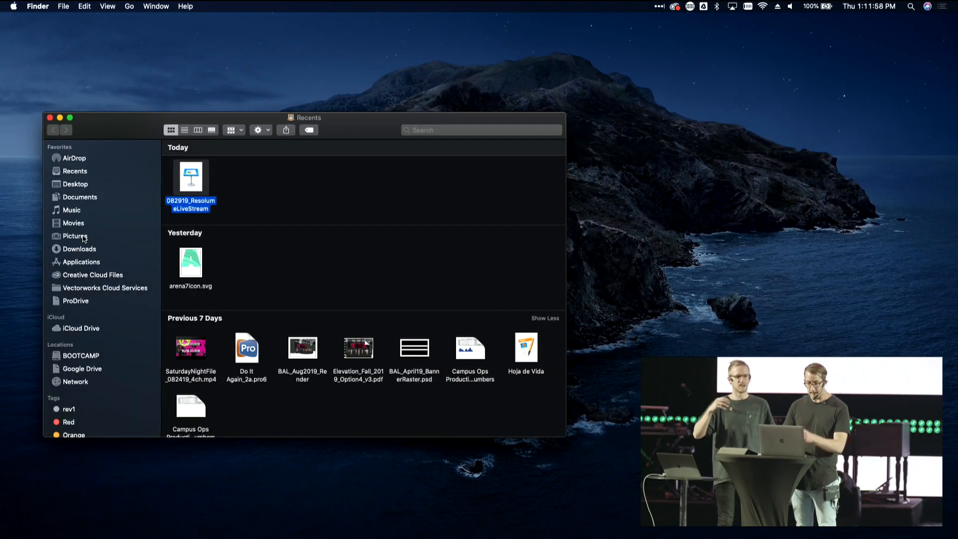
left_click(75, 236)
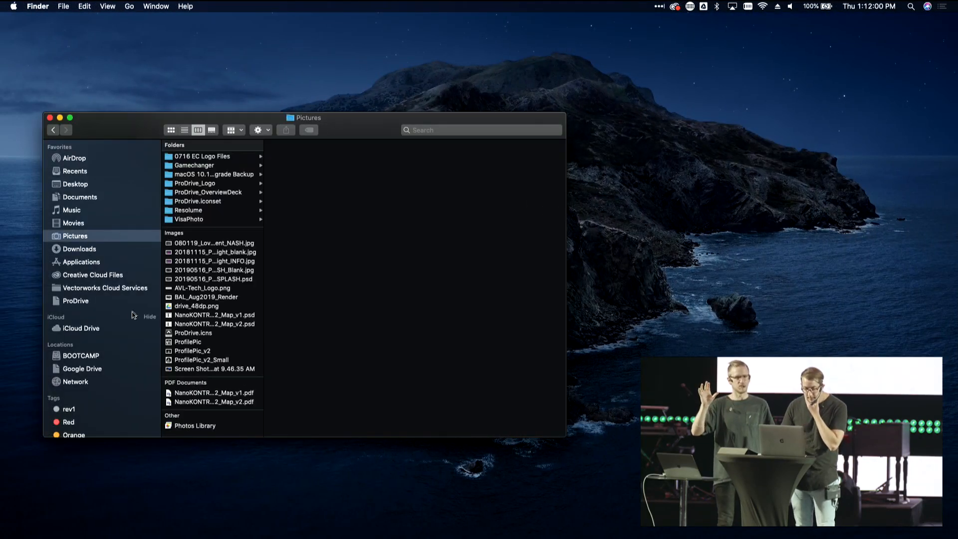
Preview NanoKONTROL2_Map_v2.pdf and enlarge the preview to review the Resolume MIDI controller cheat sheet.
left_click(208, 323)
key("space")
key("space")
left_click(209, 402)
key("space")
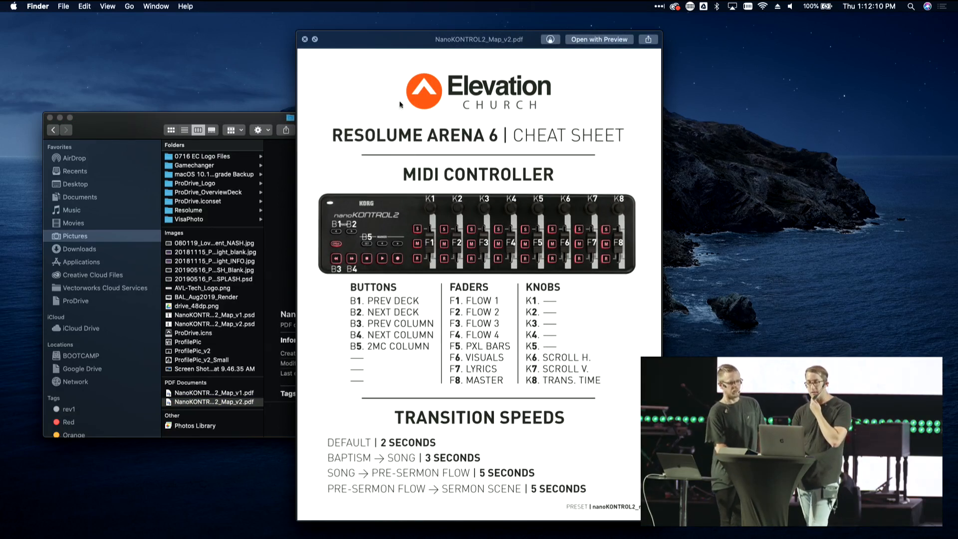
left_click_drag(401, 46, 353, 28)
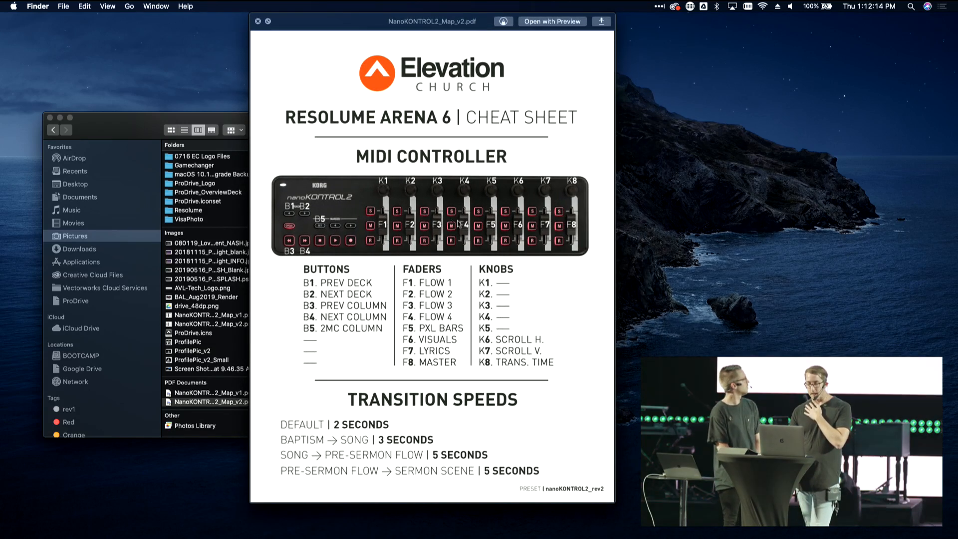
left_click_drag(613, 501, 861, 537)
scroll(648, 306, "up", 4)
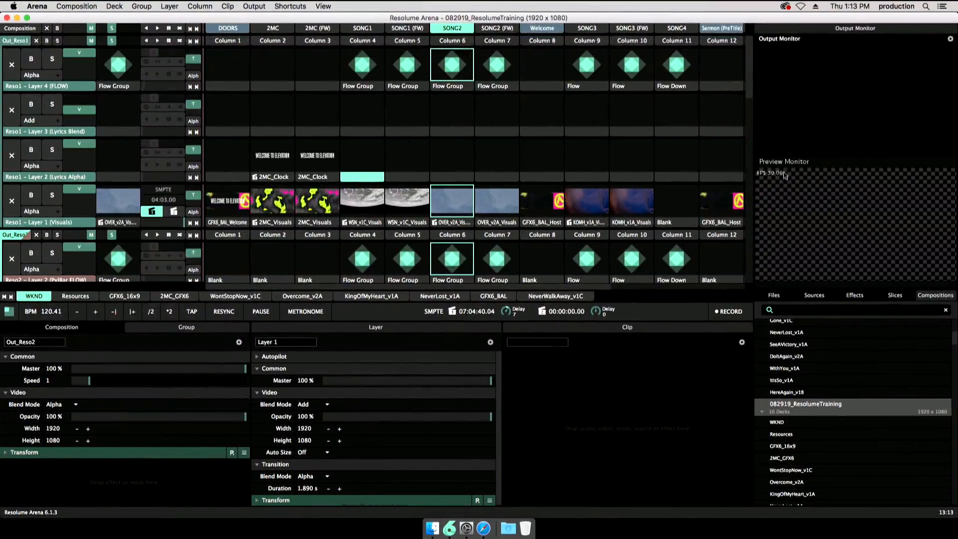
Switch to Resolume Arena, glance at its audio preferences, and open the Advanced Output setup.
key("super+comma")
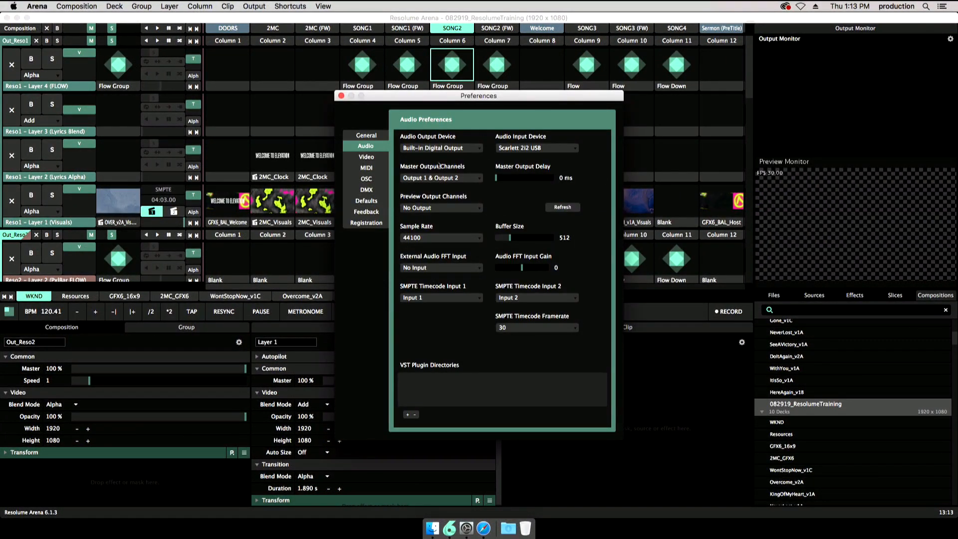
left_click(341, 95)
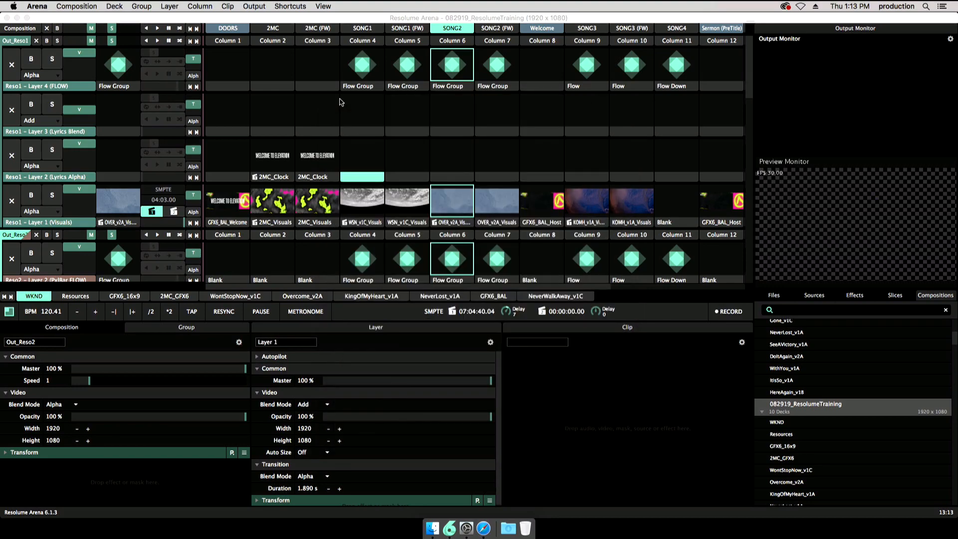
left_click(264, 6)
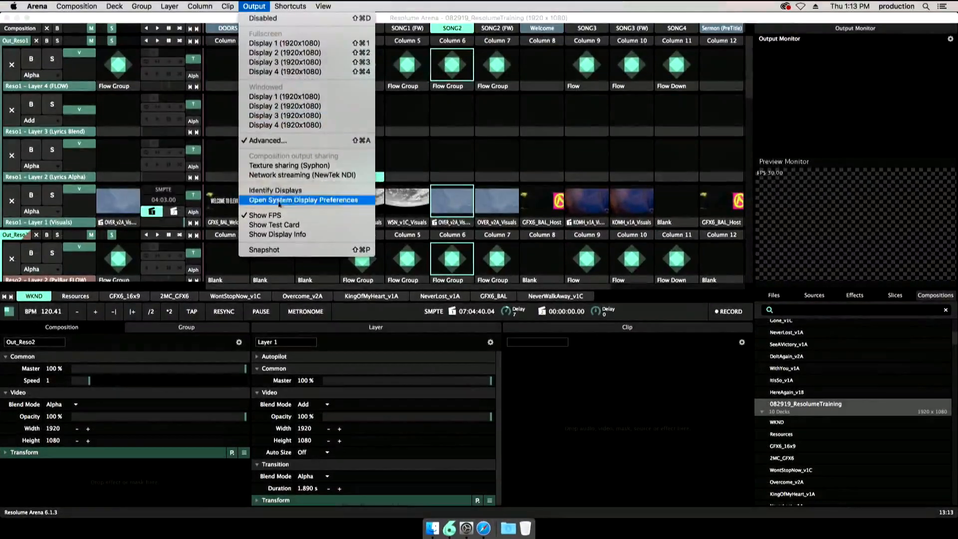
left_click(303, 172)
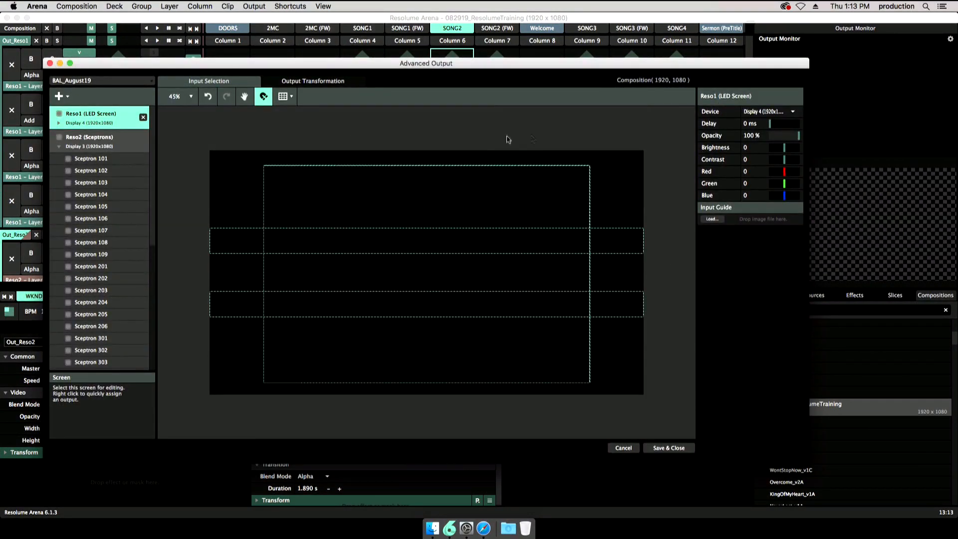
Collapse the Reso2 (Sceptrons) slices and expand the slices of the Reso4 (Fill) and Reso5 (Key) screens.
left_click(120, 144)
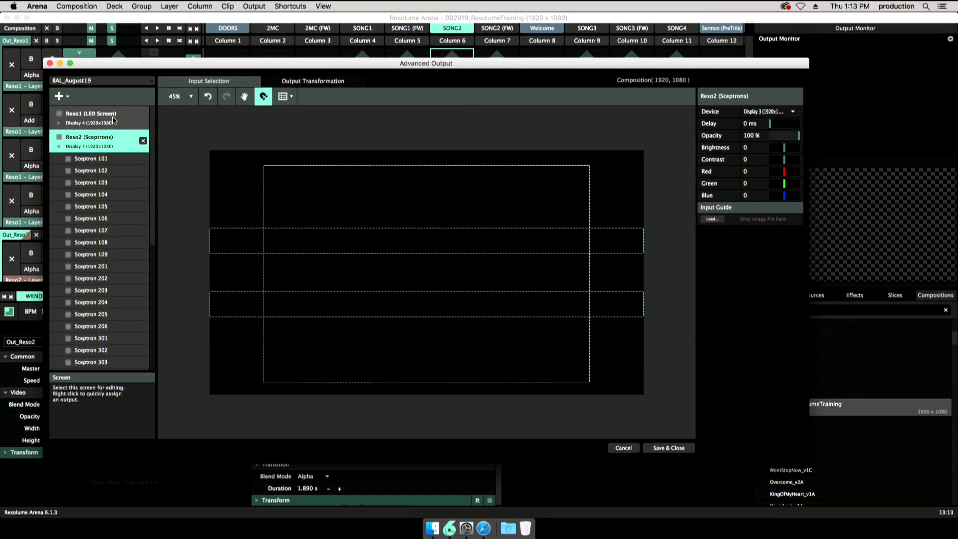
left_click(113, 118)
left_click(59, 147)
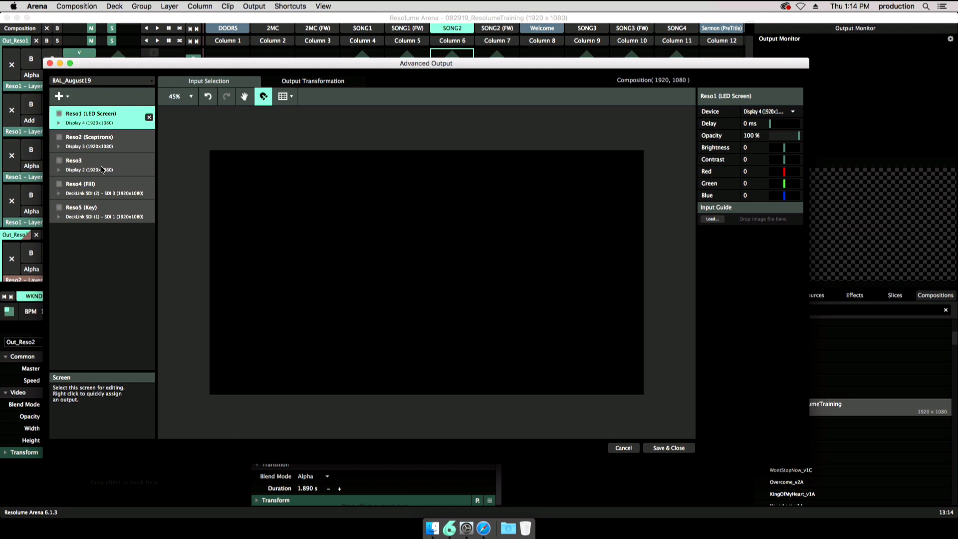
left_click(59, 193)
left_click(59, 228)
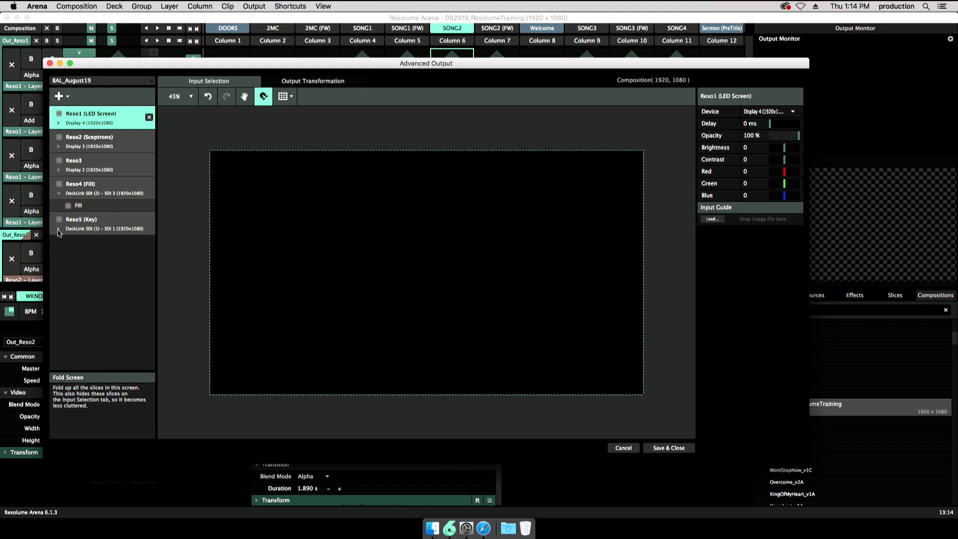
Select the Fill slice and trigger the 2MC (FW) column so its countdown feeds the Reso4+5 output.
left_click(406, 28)
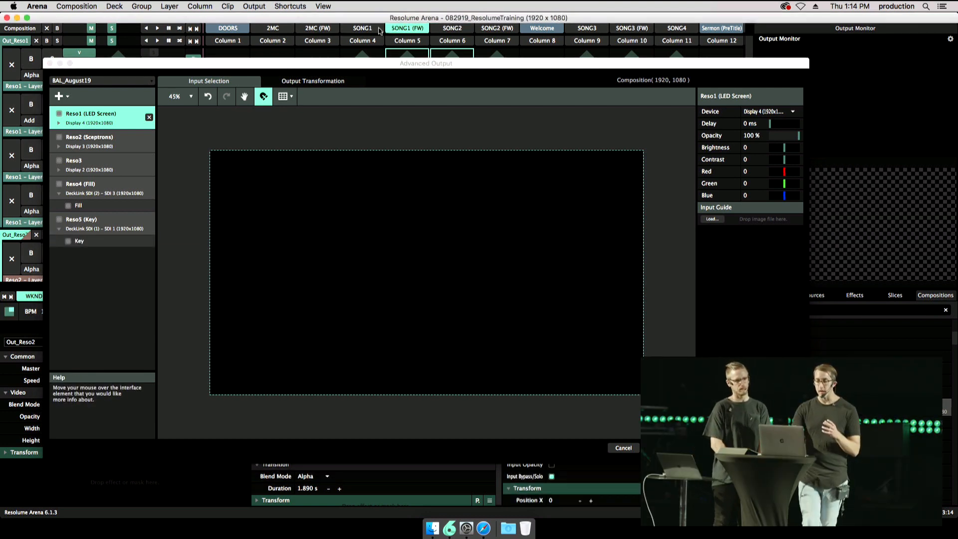
left_click(122, 206)
left_click_drag(387, 66, 381, 335)
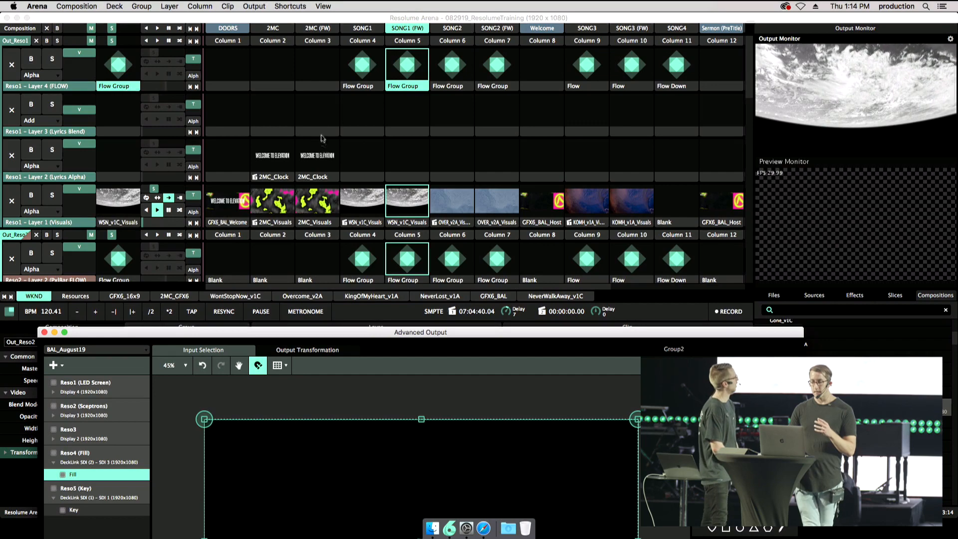
left_click(317, 27)
left_click_drag(317, 333, 364, 86)
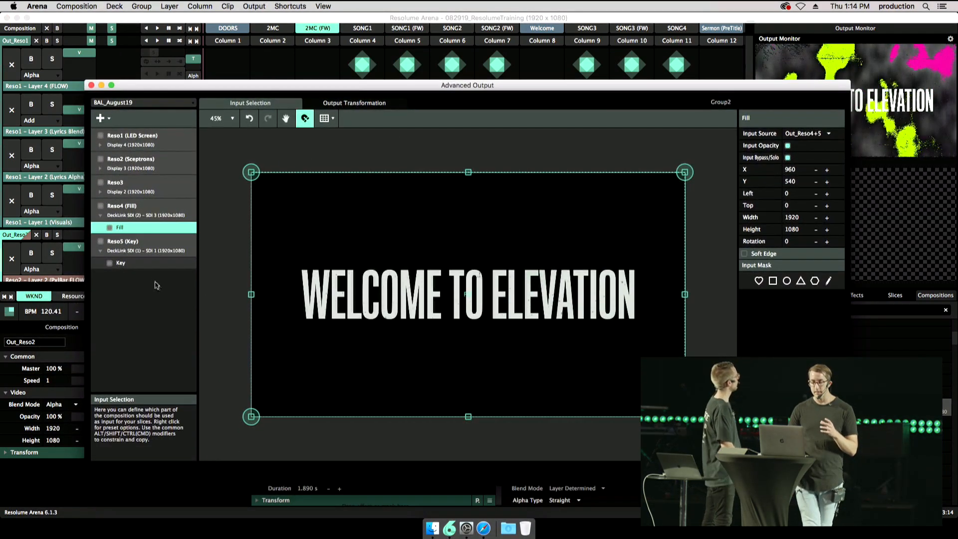
Compare the input selections of the Fill and Key slices by alternating between them while the countdown plays.
left_click(150, 263)
left_click(145, 230)
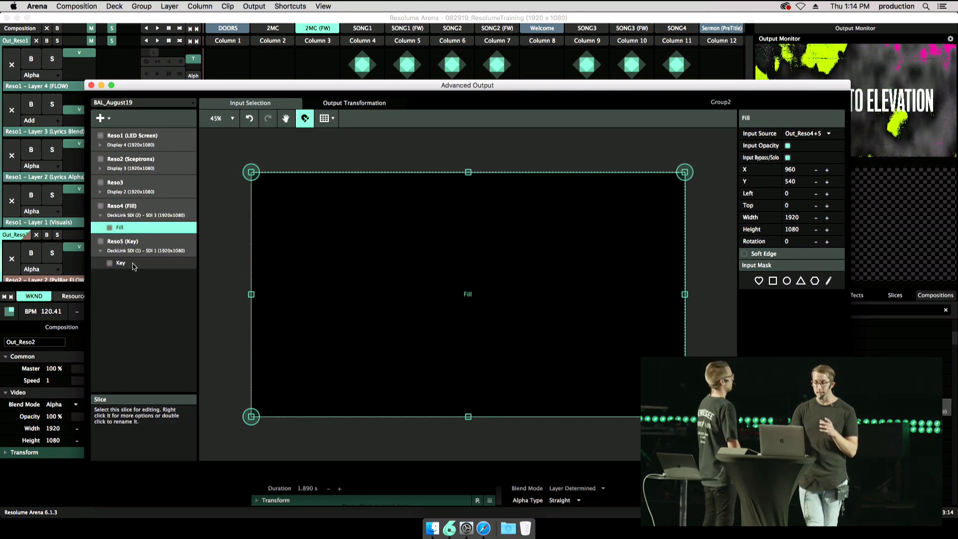
left_click(134, 264)
left_click(128, 227)
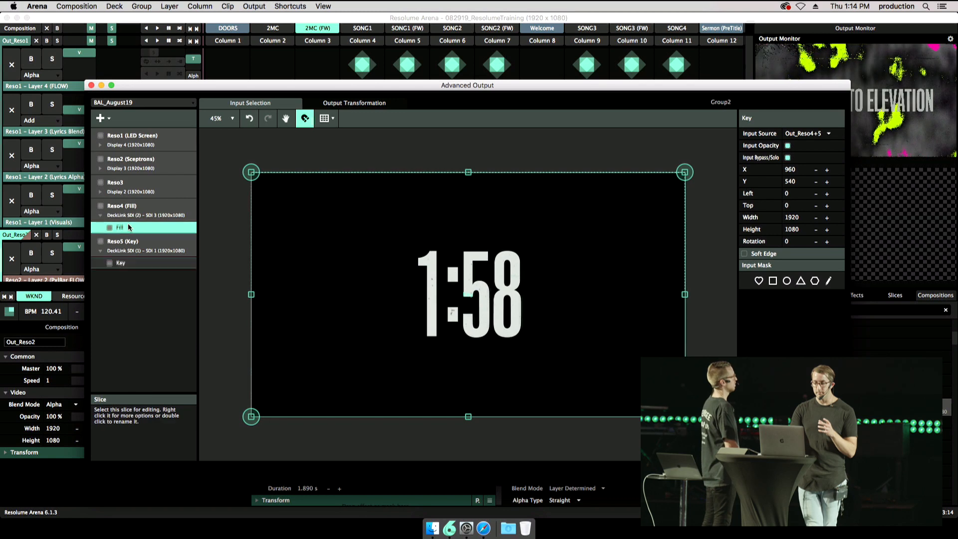
left_click(131, 263)
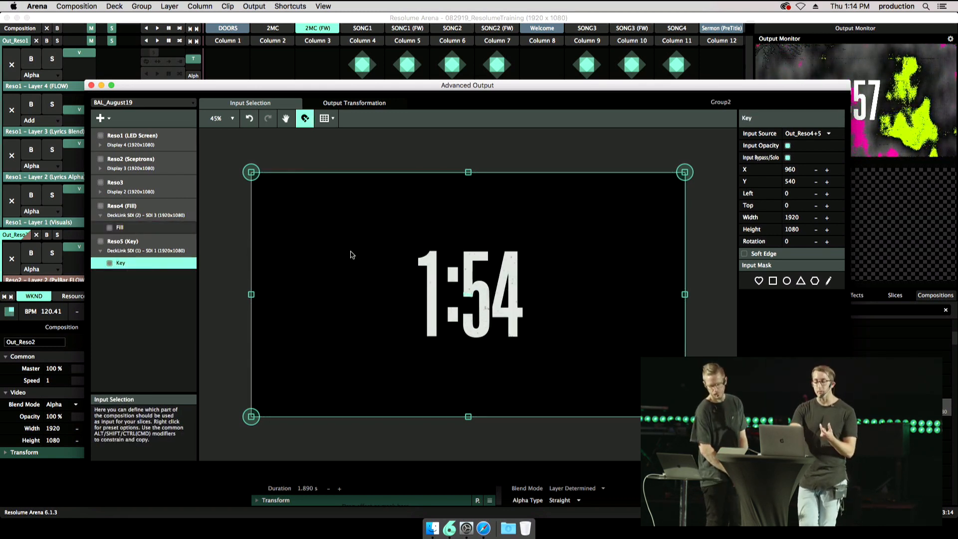
left_click(129, 228)
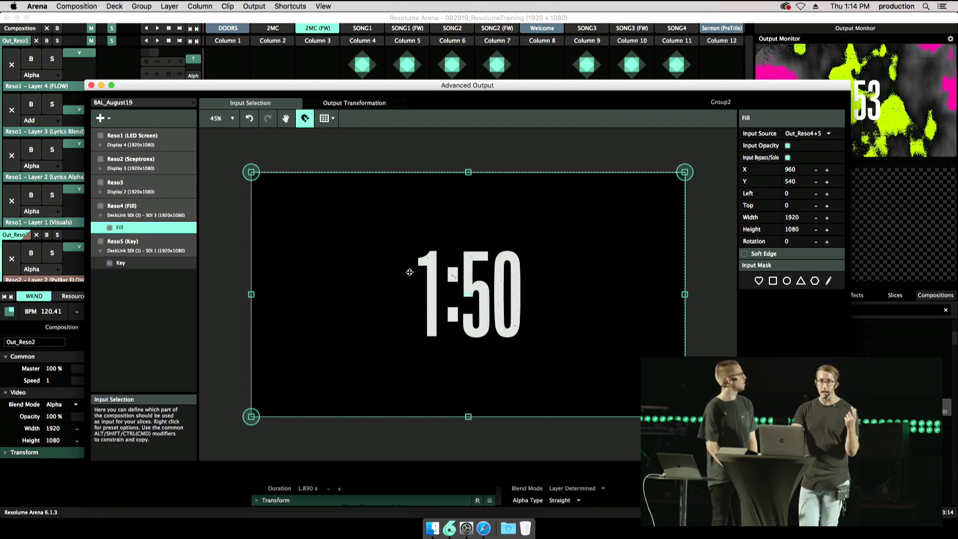
left_click(162, 259)
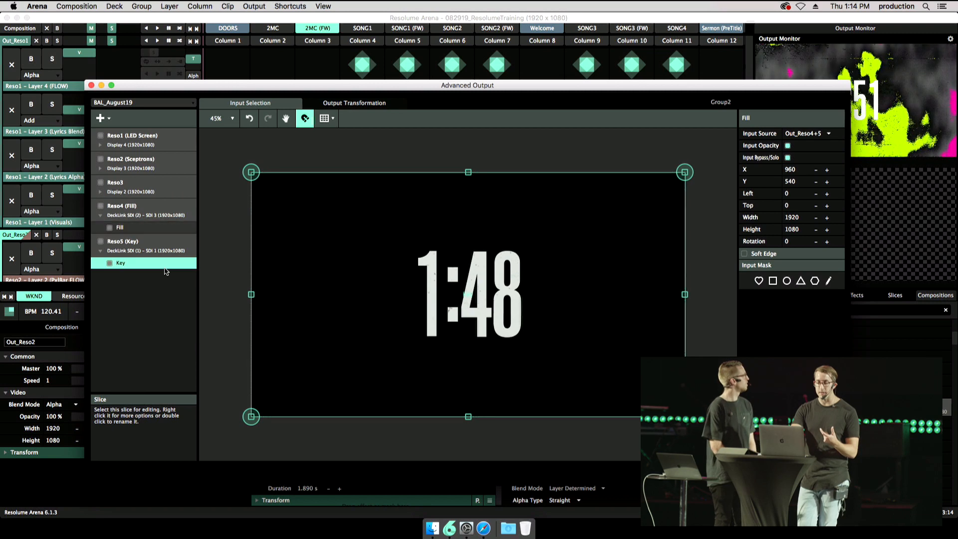
left_click(157, 230)
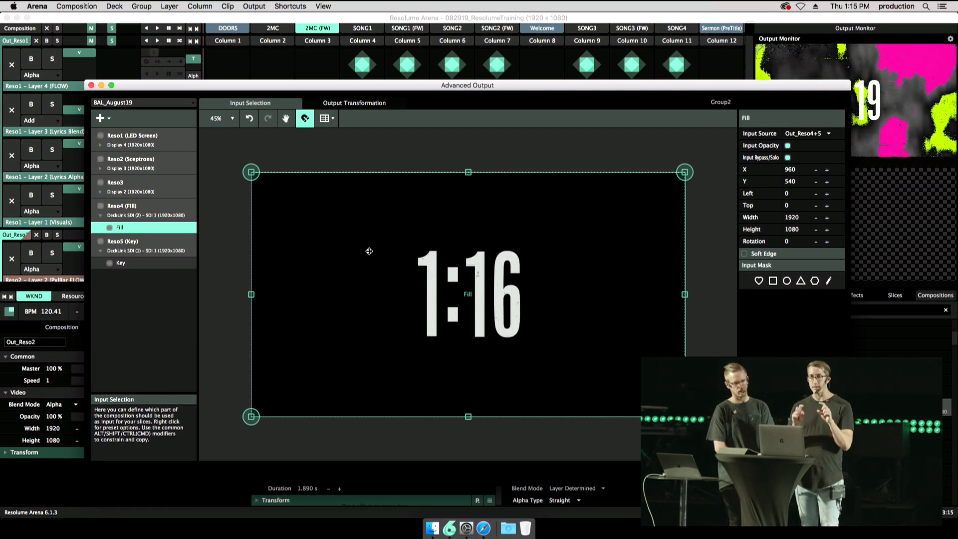
Move Advanced Output off the clip grid, restore the cleared WSN and OVER lyrics clips, and trigger the SONG1 (FW) column.
left_click_drag(511, 86, 507, 300)
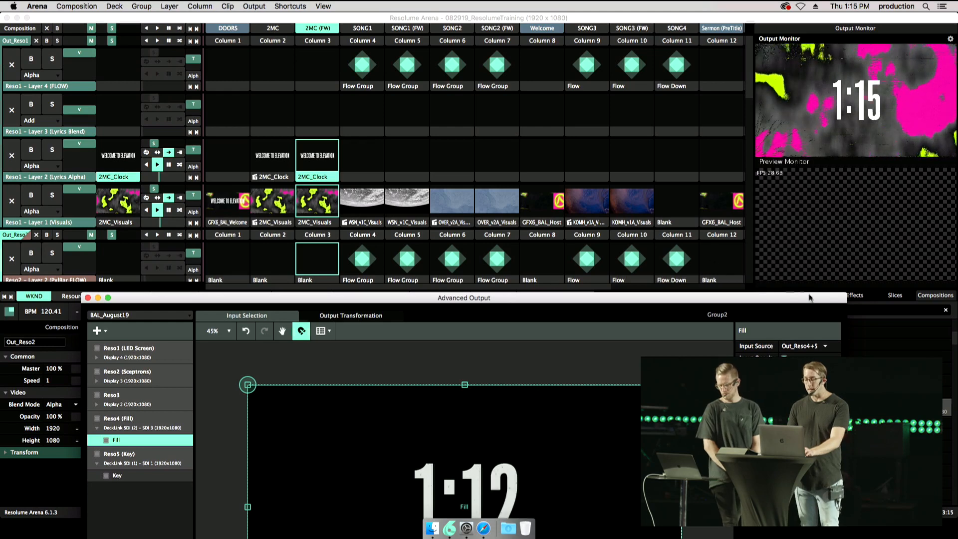
left_click_drag(824, 299, 691, 313)
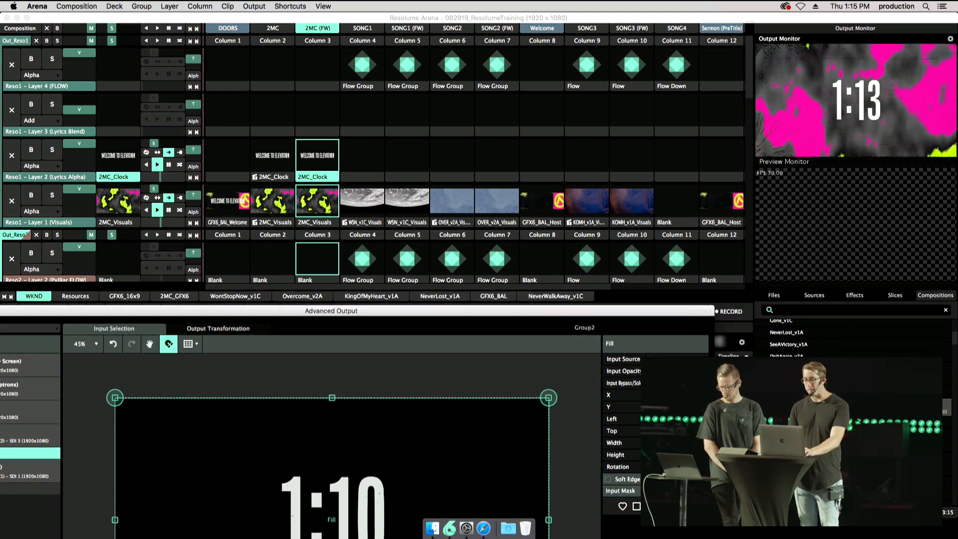
scroll(848, 339, "up", 3)
scroll(847, 339, "down", 1)
left_click(848, 339)
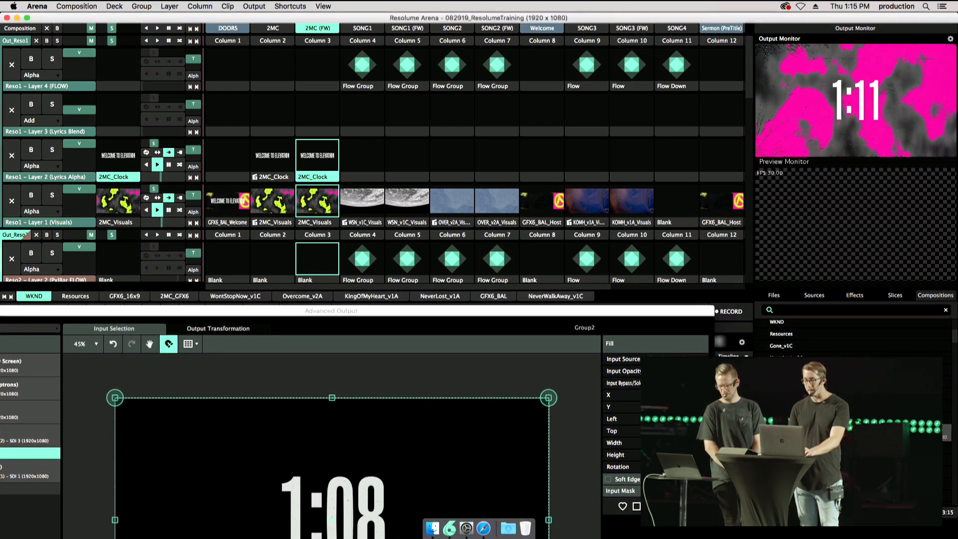
left_click(408, 29)
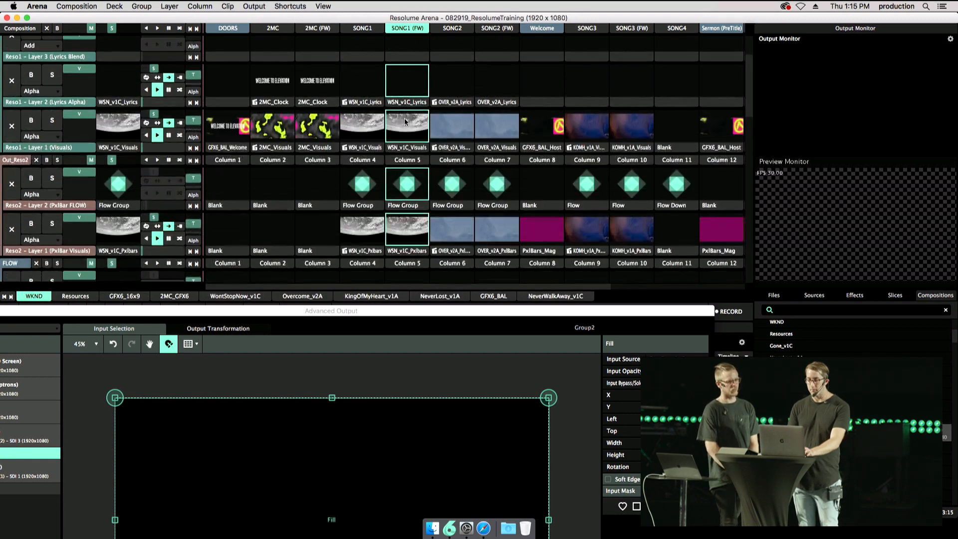
Select the WSN_v1C_Lyrics clip in the SONG1 (FW) column and jump ahead in its timeline to a section with lyrics.
left_click(405, 106)
left_click_drag(480, 312, 276, 489)
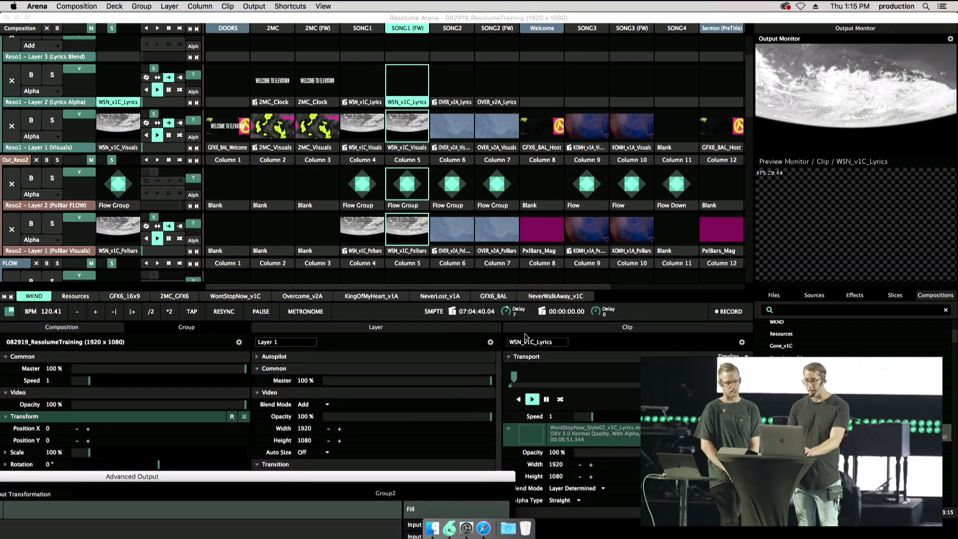
left_click(517, 379)
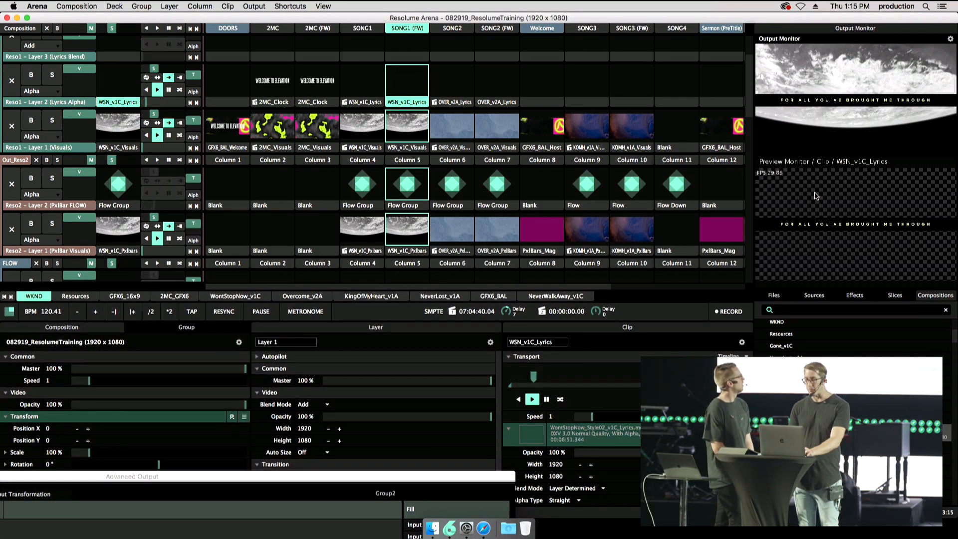
Select the WSN_v1C_L3rd clip in Reso4+5 Layer 2 and jump ahead in its timeline to a section with lyrics.
left_click_drag(438, 477, 603, 103)
left_click_drag(573, 177, 782, 52)
left_click_drag(631, 49, 600, 339)
scroll(519, 210, "down", 10)
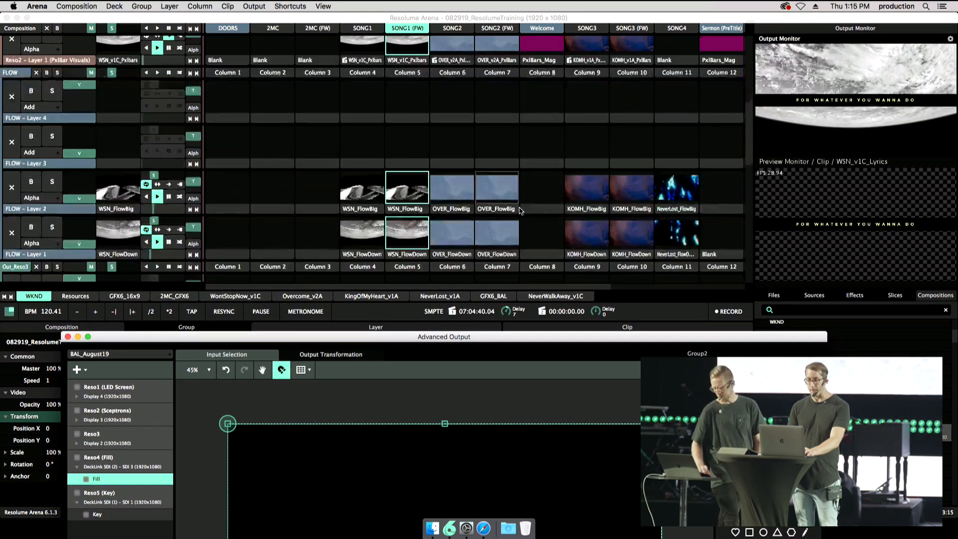
scroll(519, 210, "down", 4)
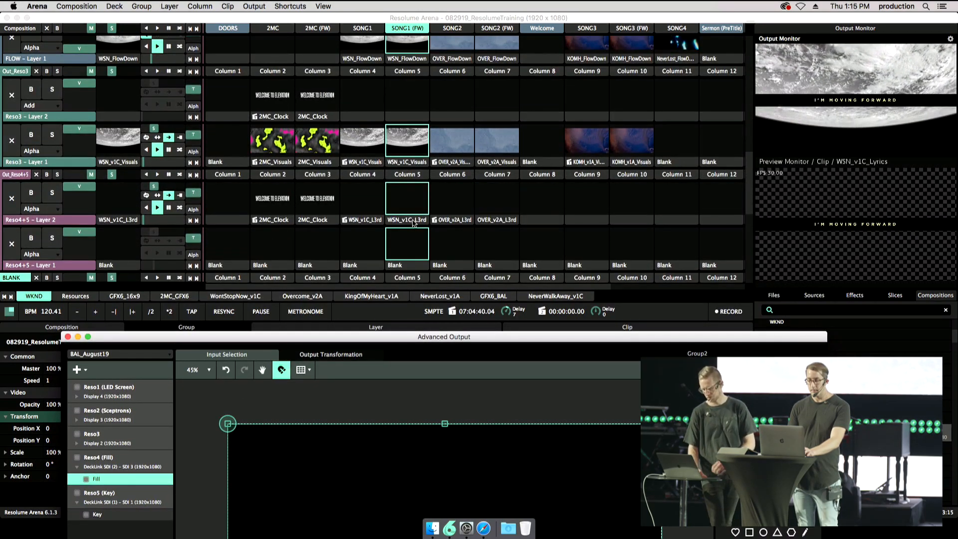
left_click(409, 222)
left_click_drag(569, 335, 532, 457)
left_click(529, 410)
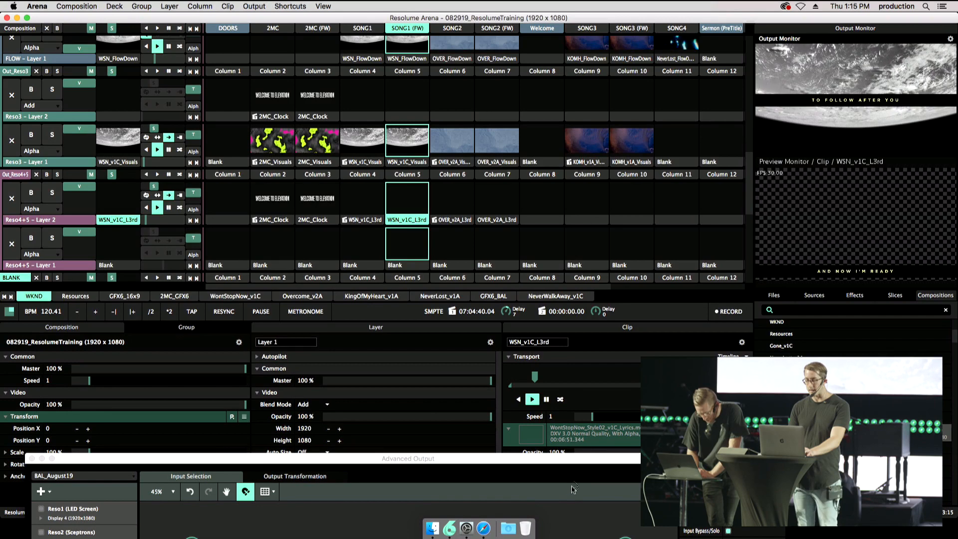
Bring Advanced Output back into view, check the lower-third lyrics in the Fill and Key slices, and show the Key slice's output transformation.
double_click(571, 463)
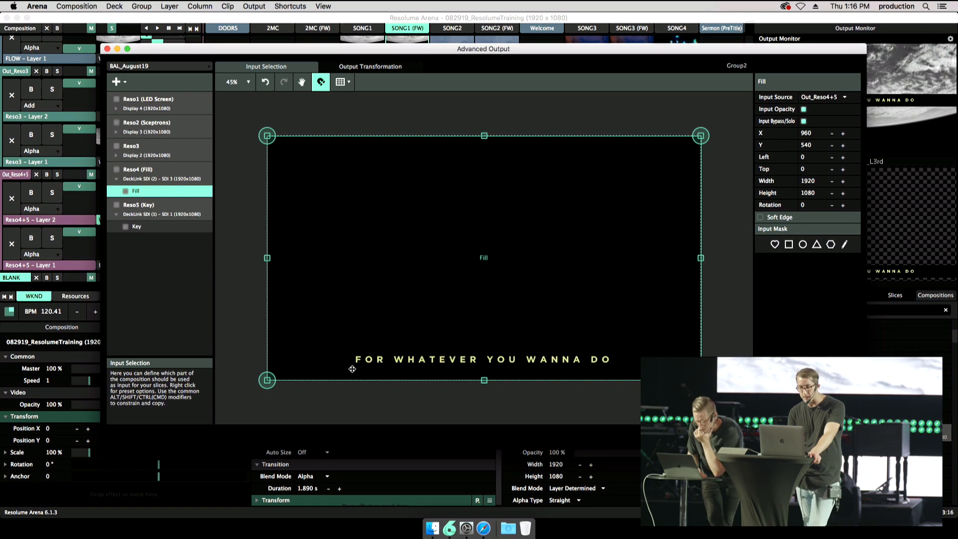
left_click(164, 230)
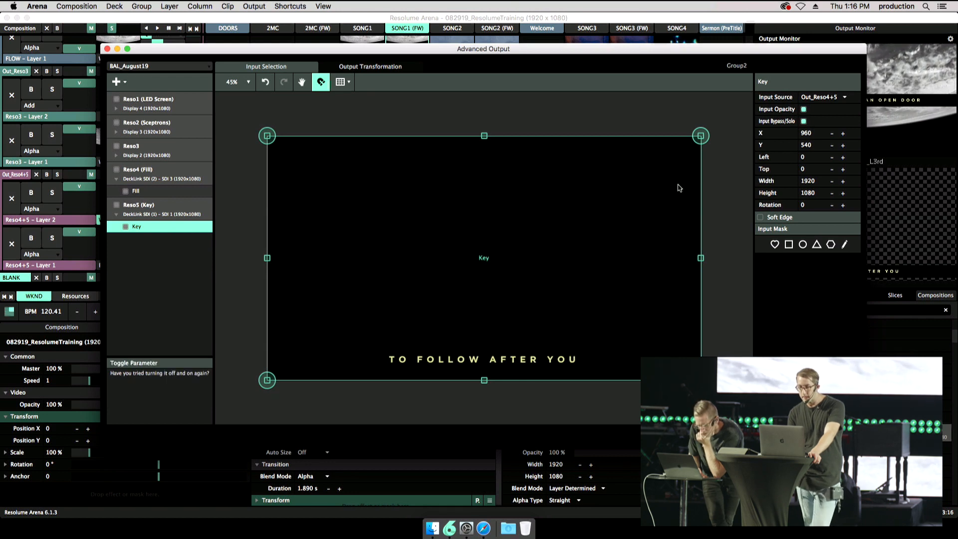
left_click(370, 66)
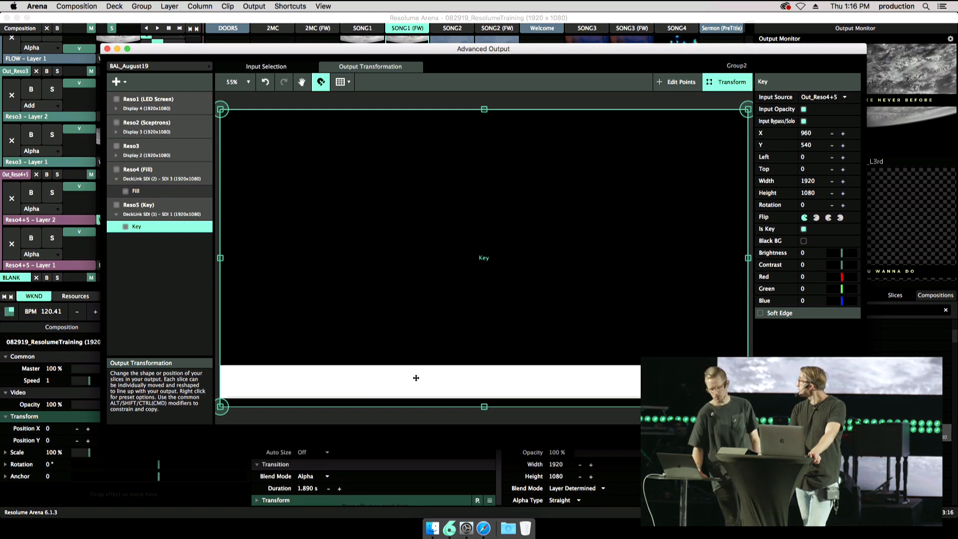
Compare the lower-third lyrics in the Fill slice with the matching output of the Key slice, ending on Fill.
left_click(168, 195)
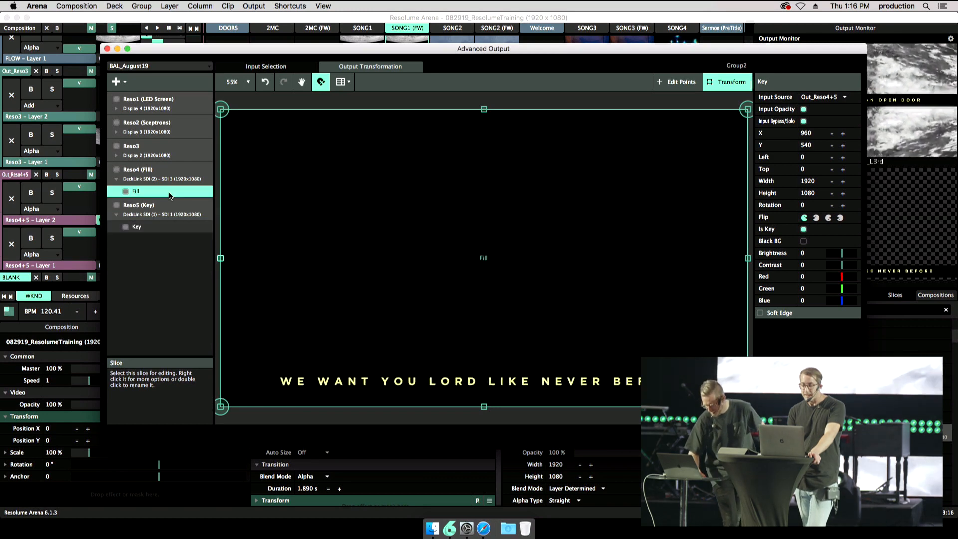
left_click(161, 230)
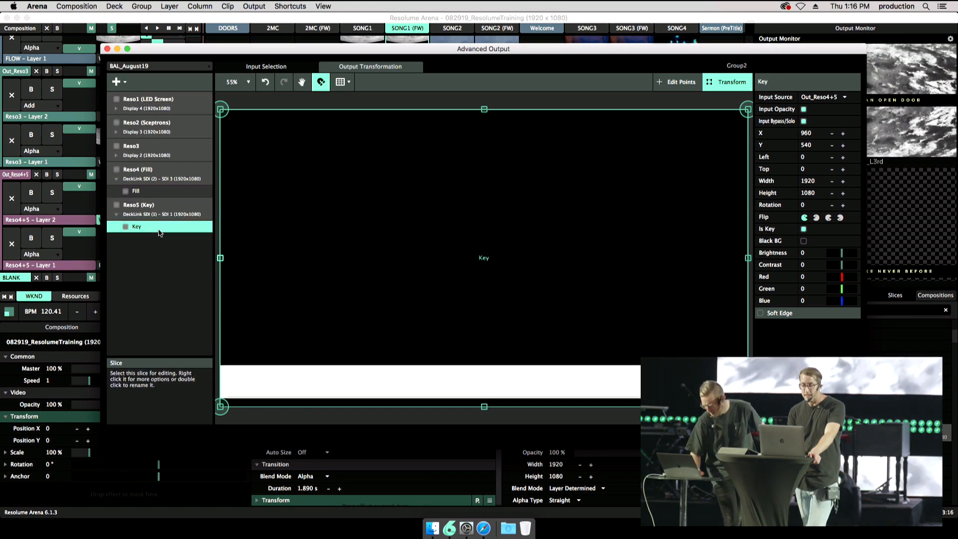
left_click(159, 192)
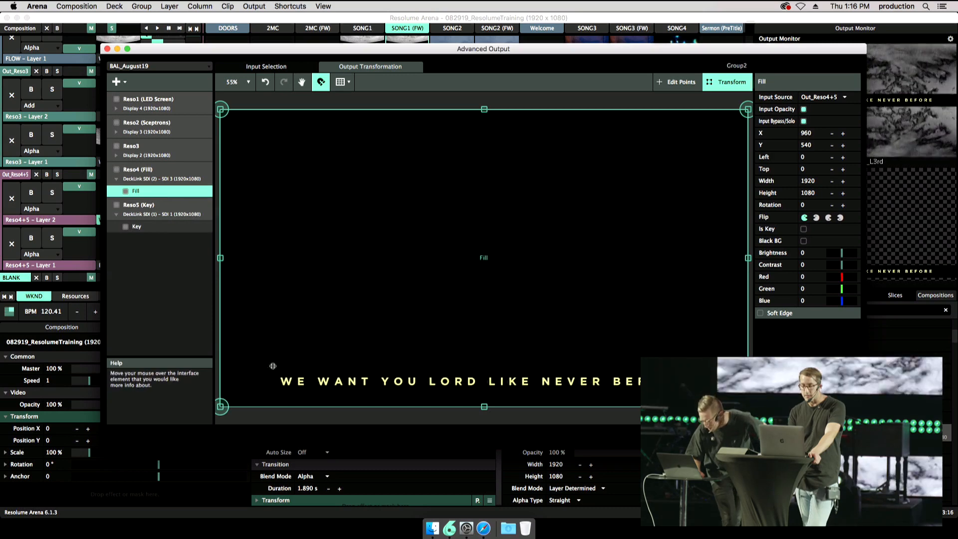
left_click(147, 228)
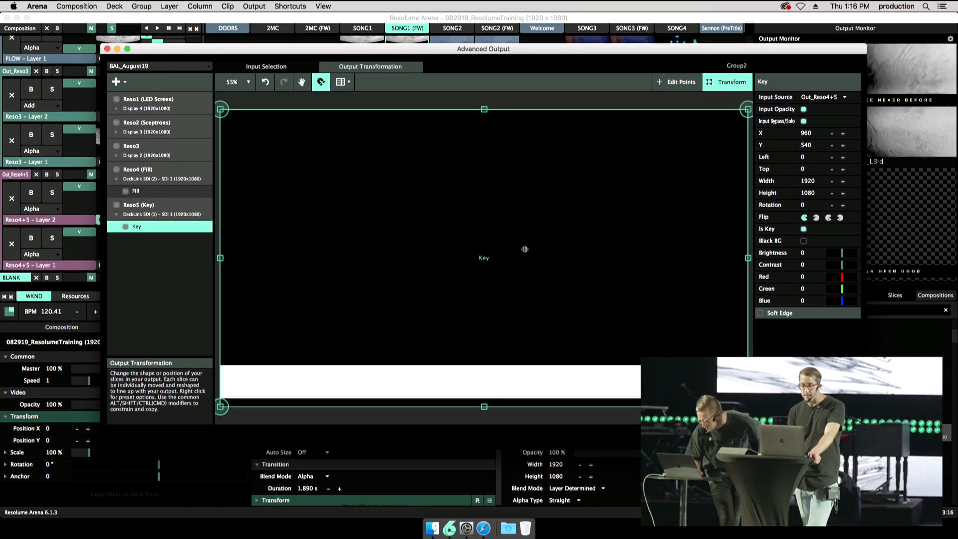
left_click(166, 191)
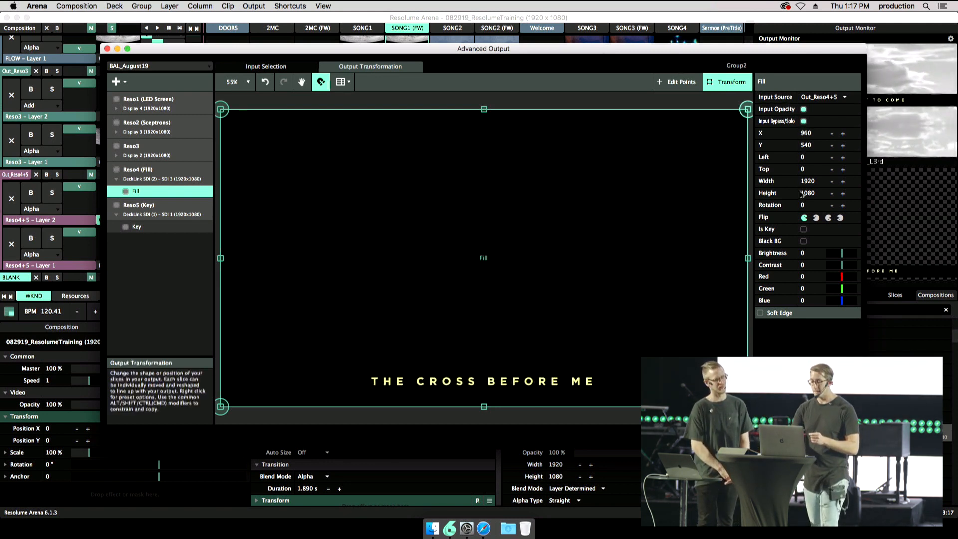
Leave Advanced Output, review the song timecodes from the top of the Worship Visuals Info sheet in Safari, and return to Resolume Arena.
left_click(781, 435)
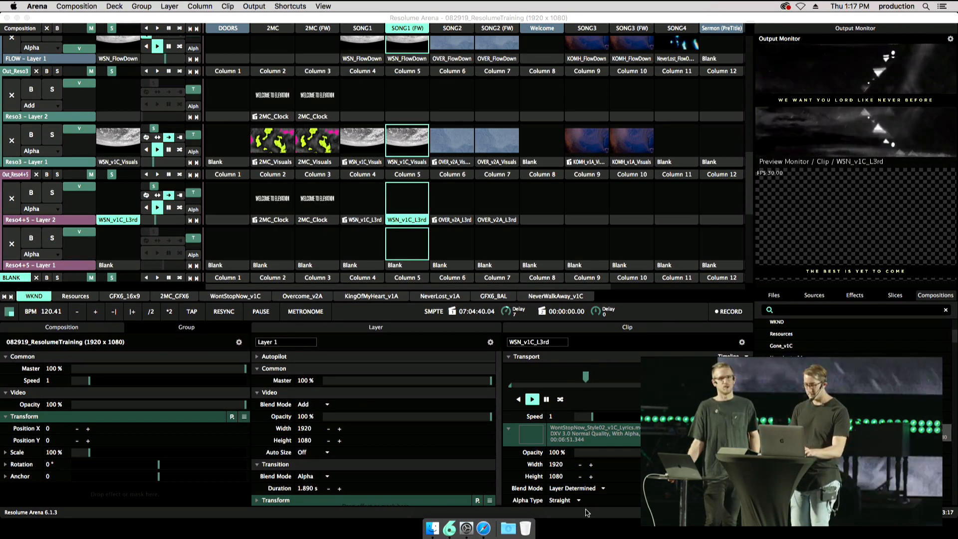
left_click(483, 529)
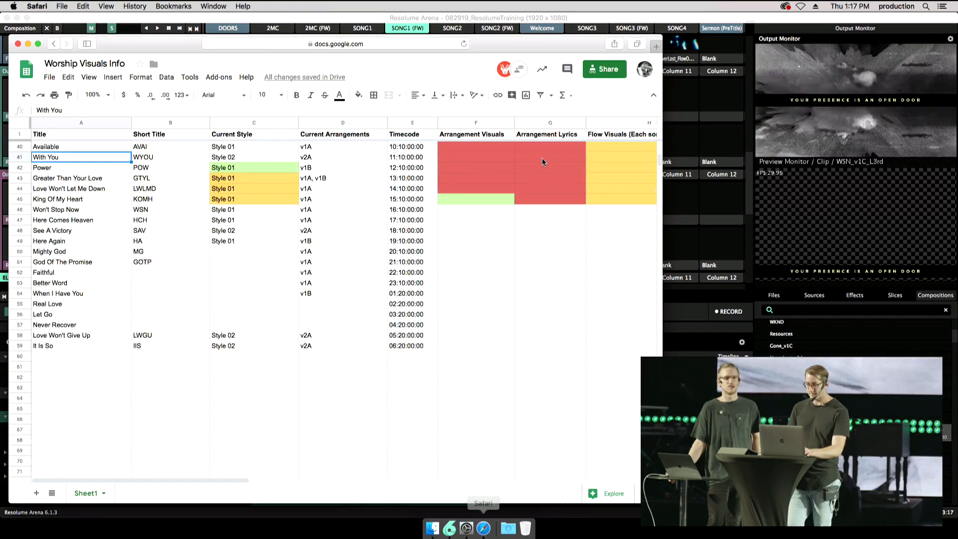
scroll(386, 194, "up", 15)
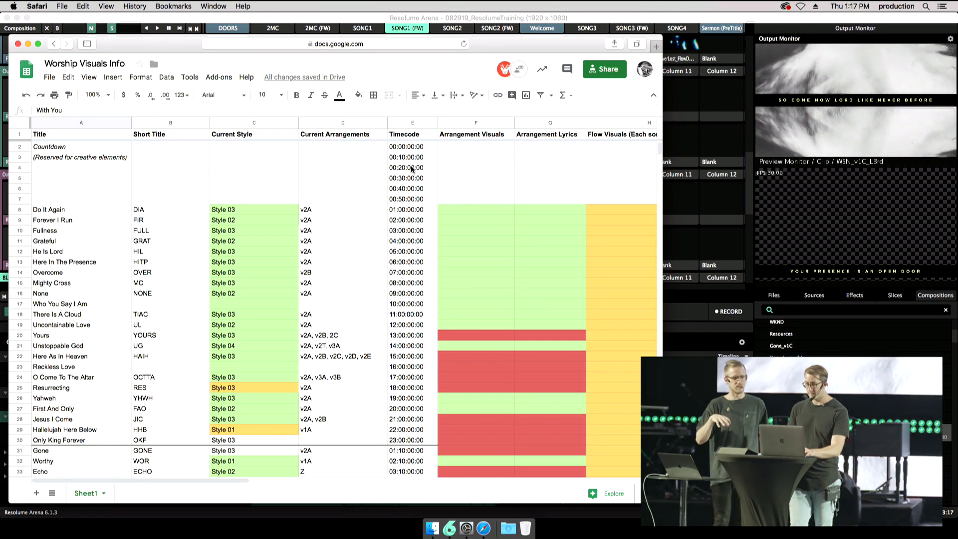
left_click(684, 18)
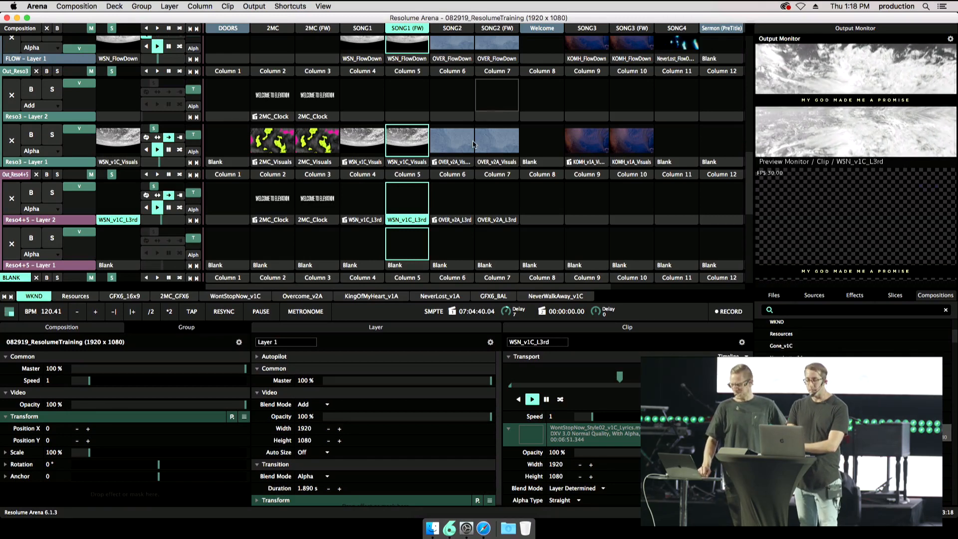
Switch to Ableton Live, find the Overcome section in the arrangement, and start playback from its VERSE 1 locator clip.
left_click(483, 529)
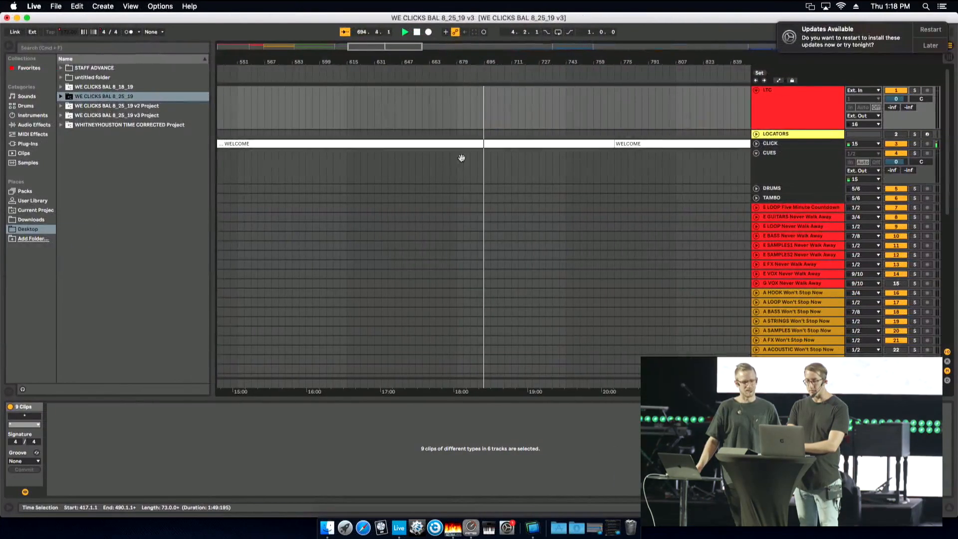
scroll(500, 251, "left", 15)
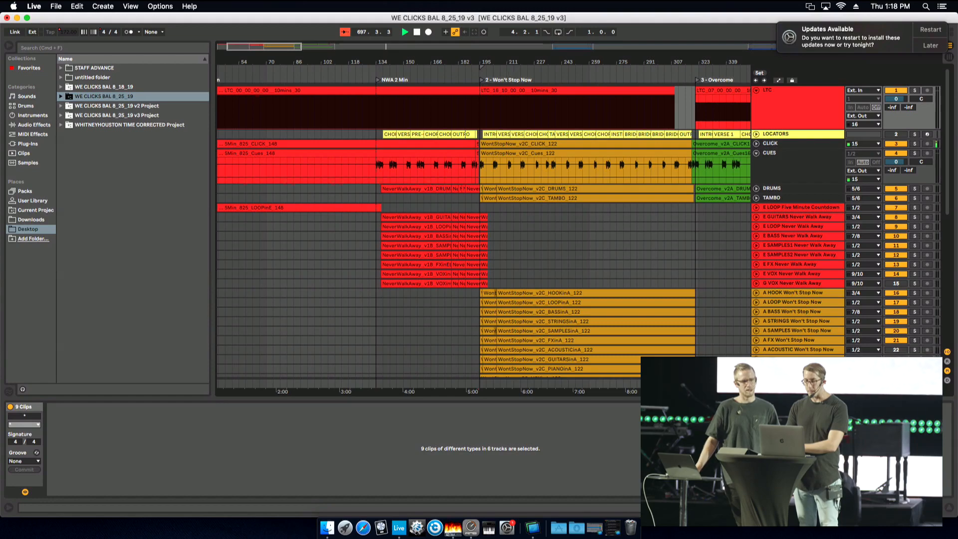
left_click_drag(509, 56, 509, 204)
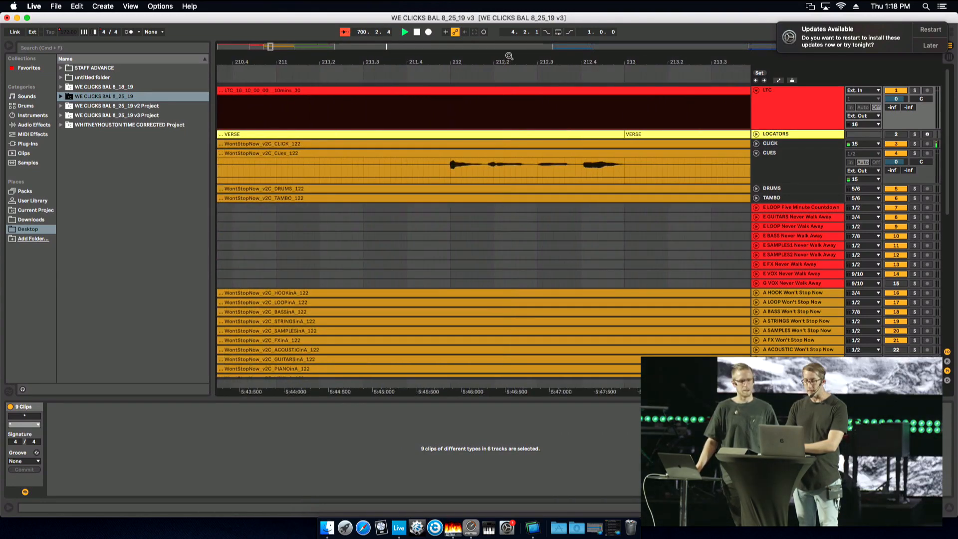
double_click(509, 56)
scroll(504, 95, "left", 5)
scroll(504, 95, "left", 10)
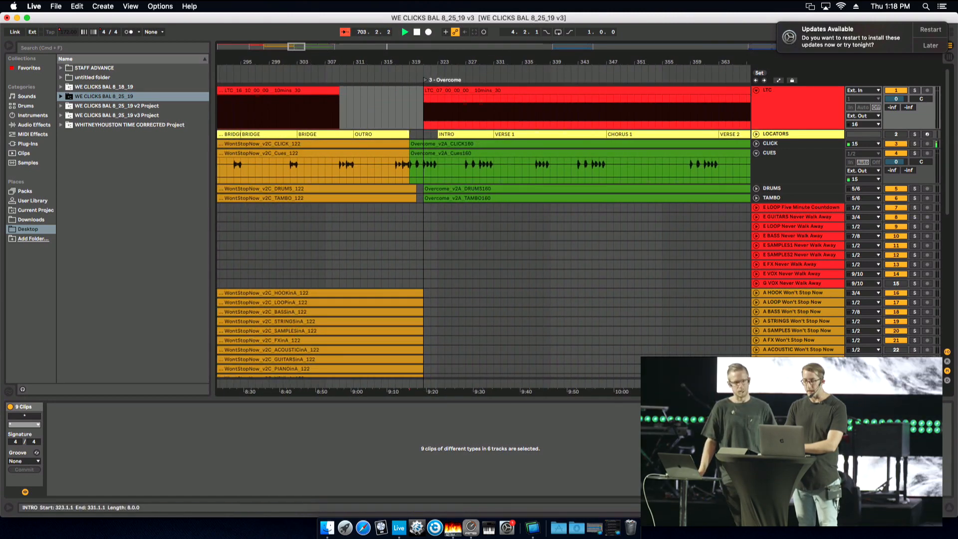
left_click(475, 135)
left_click(504, 134)
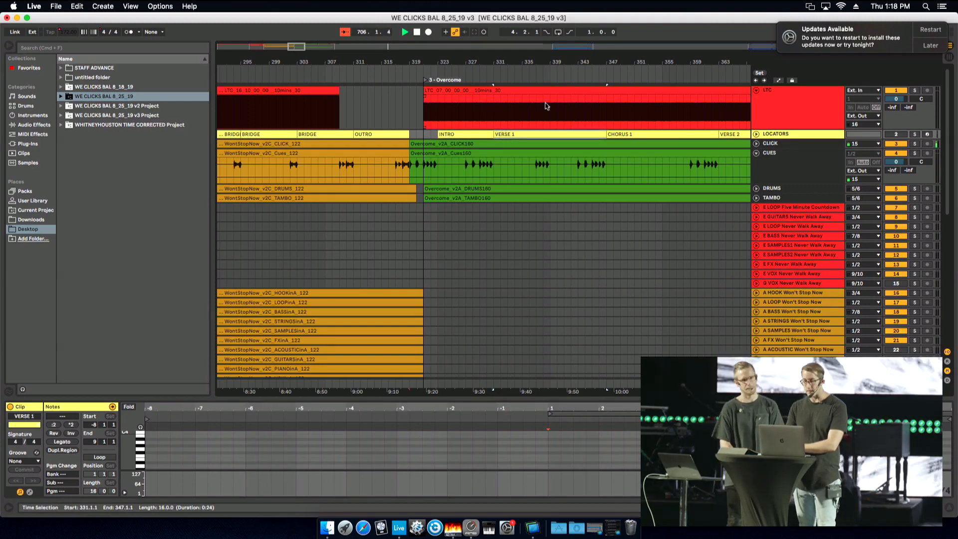
left_click(494, 113)
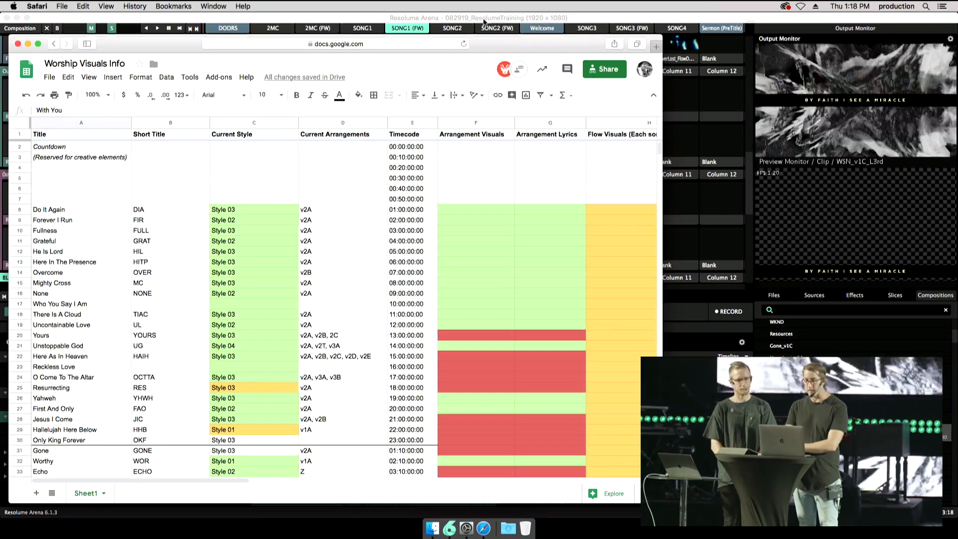
Switch to Resolume Arena and trigger the SONG1 column followed by the SONG2 column.
left_click(362, 29)
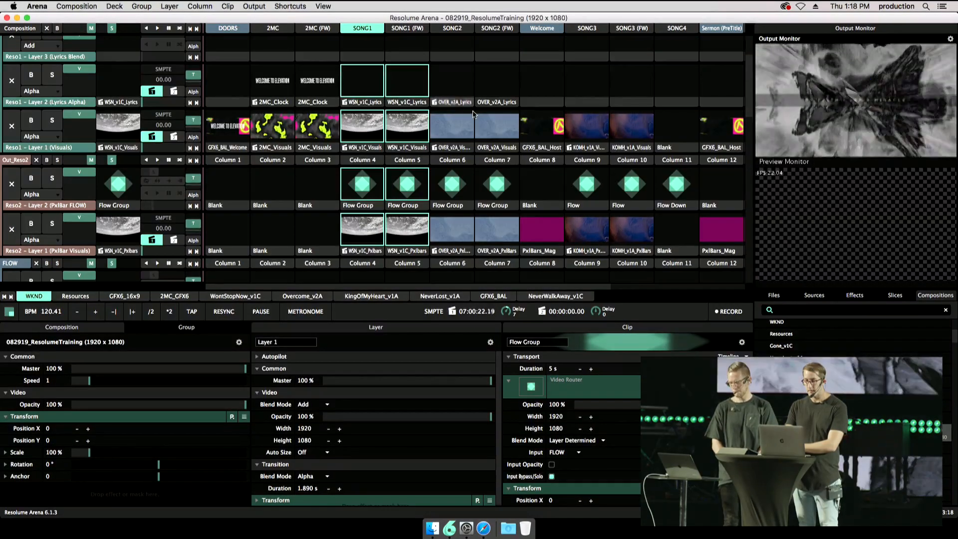
left_click(464, 32)
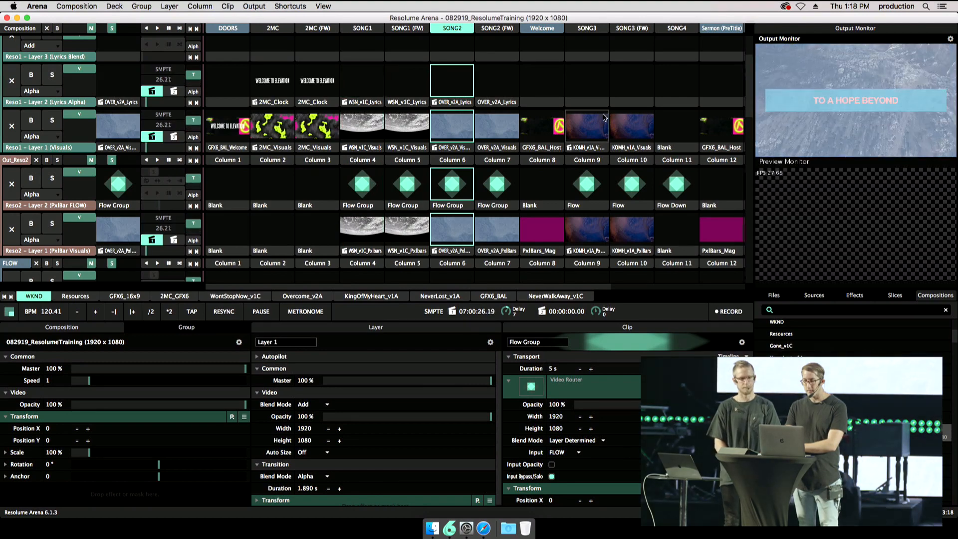
Jump Ableton Live's playback to CHORUS 1 of Overcome and check the synced lyrics in Resolume Arena.
key("ctrl+Right")
left_click(589, 134)
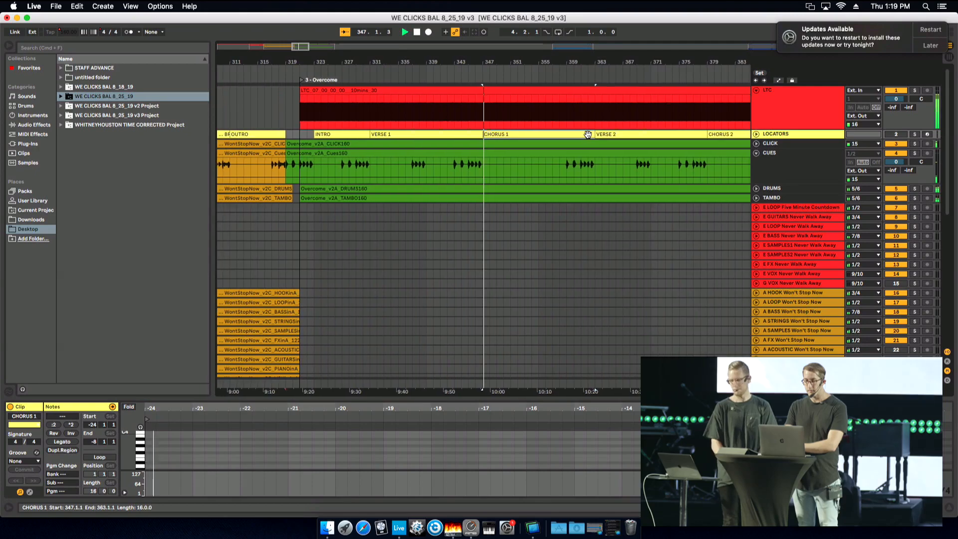
key("ctrl+Left")
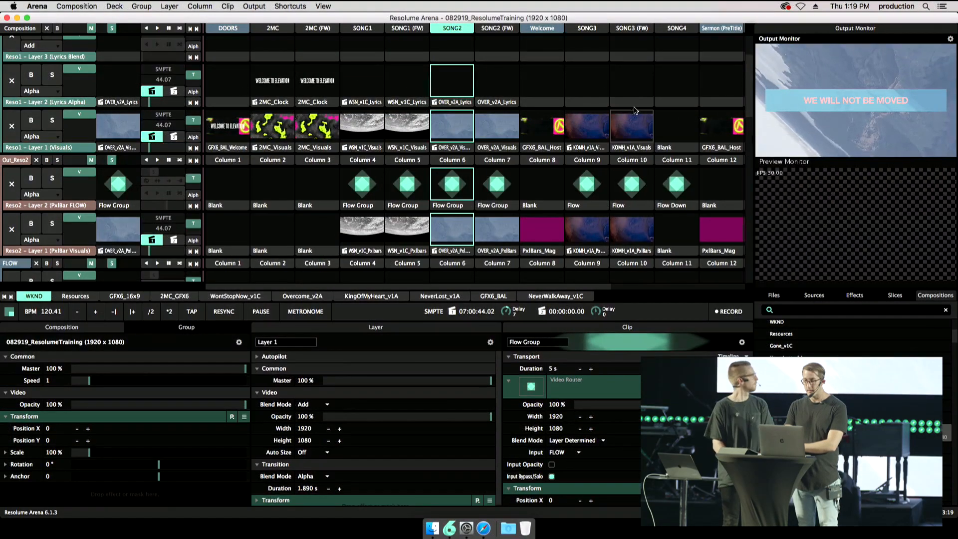
In Ableton Live, stop playback at Overcome's VERSE 1, select that section across the tracks from LTC down, and return to Resolume Arena.
key("ctrl+Right")
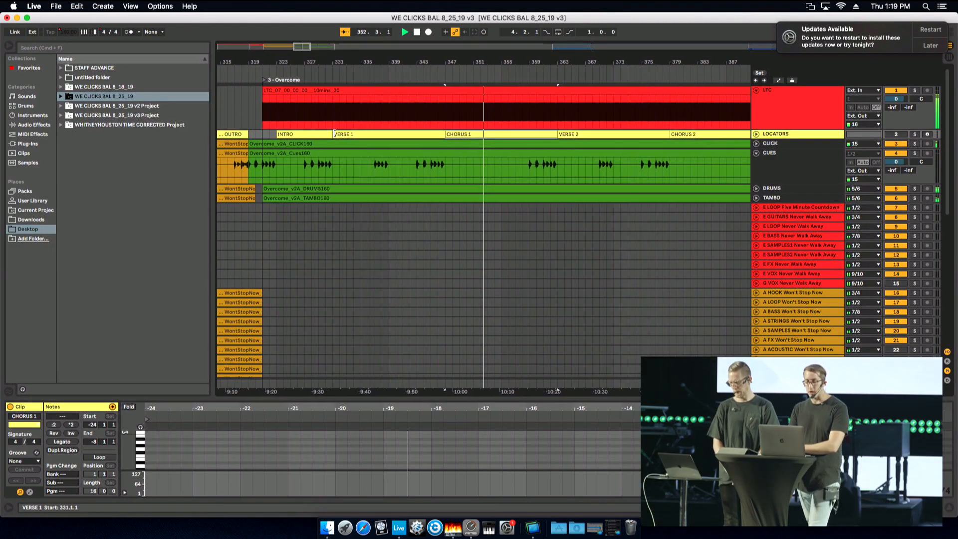
left_click(361, 134)
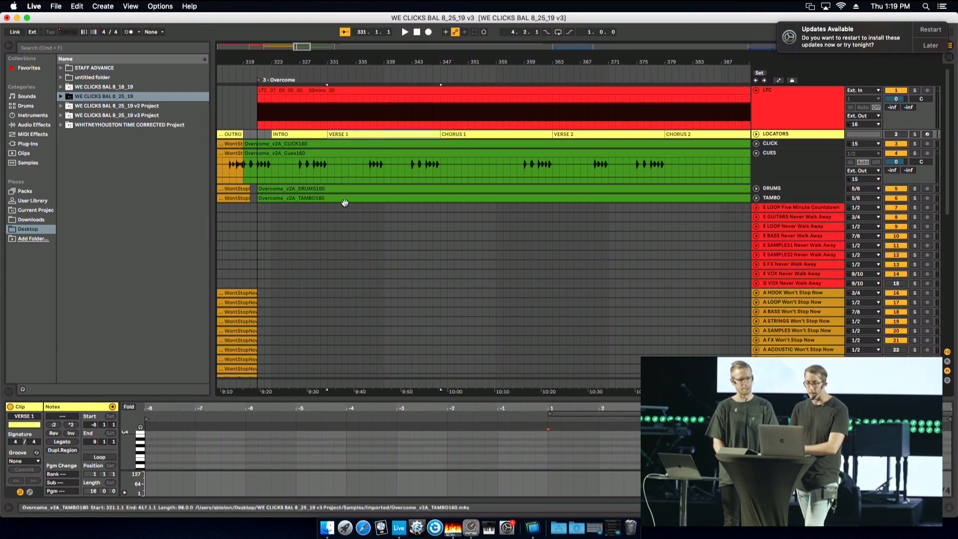
left_click_drag(329, 218, 439, 90)
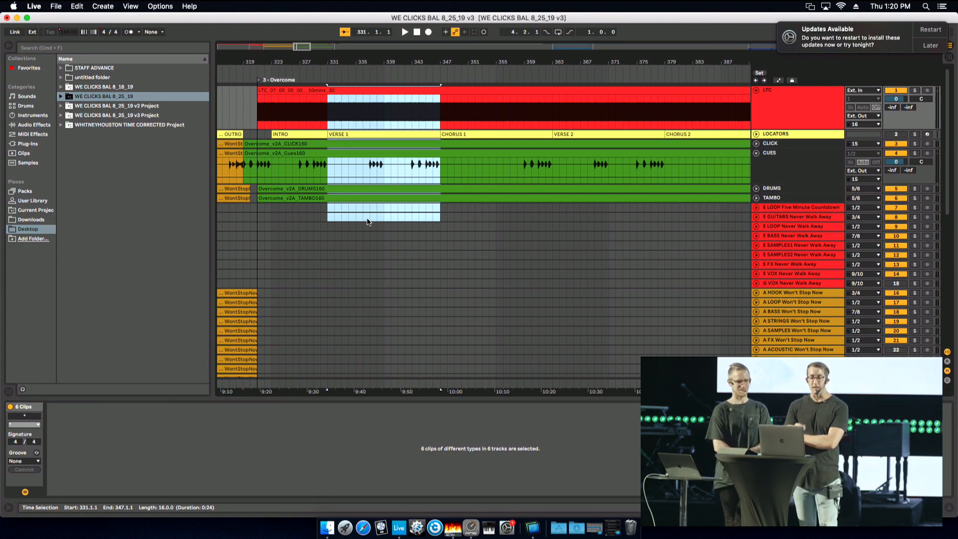
key("ctrl+Left")
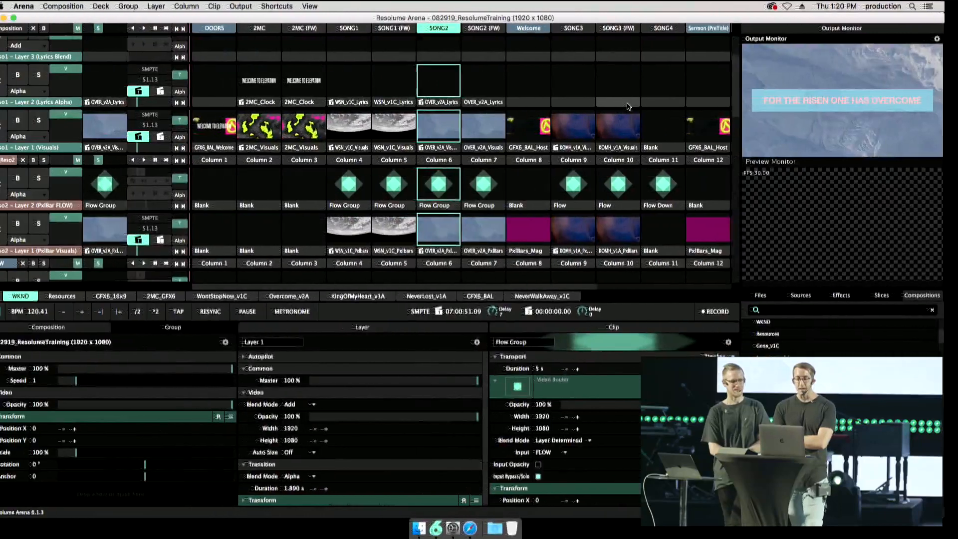